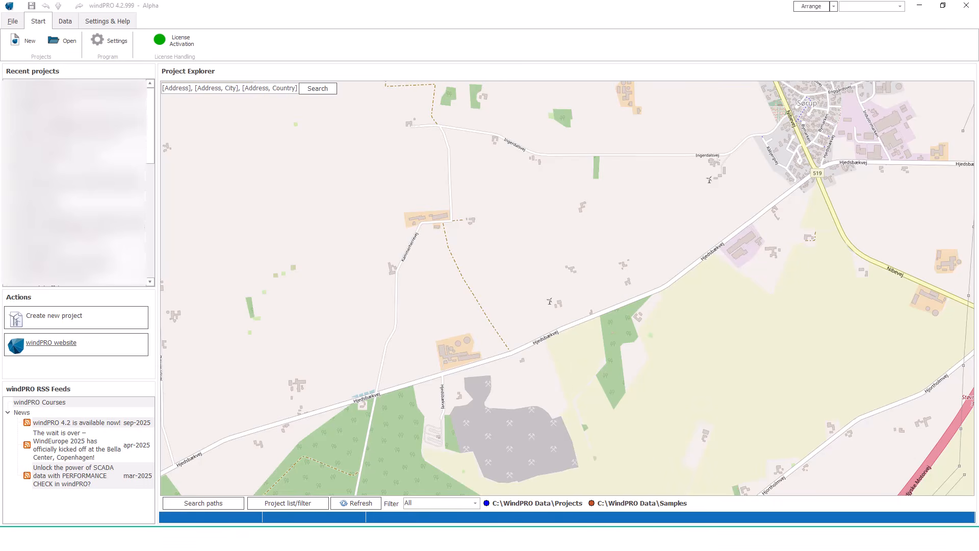
Create a project at the chosen map location in Denmark, save it as Photomontage Solar PV tutorial and accept the default project properties
double_click(518, 222)
type("Photomontage Solar PV tutorial")
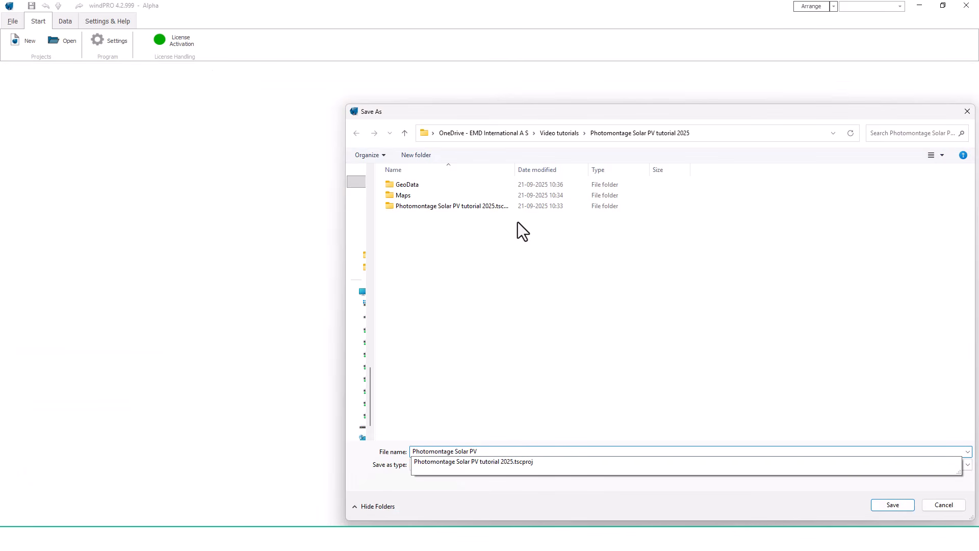
key("Return")
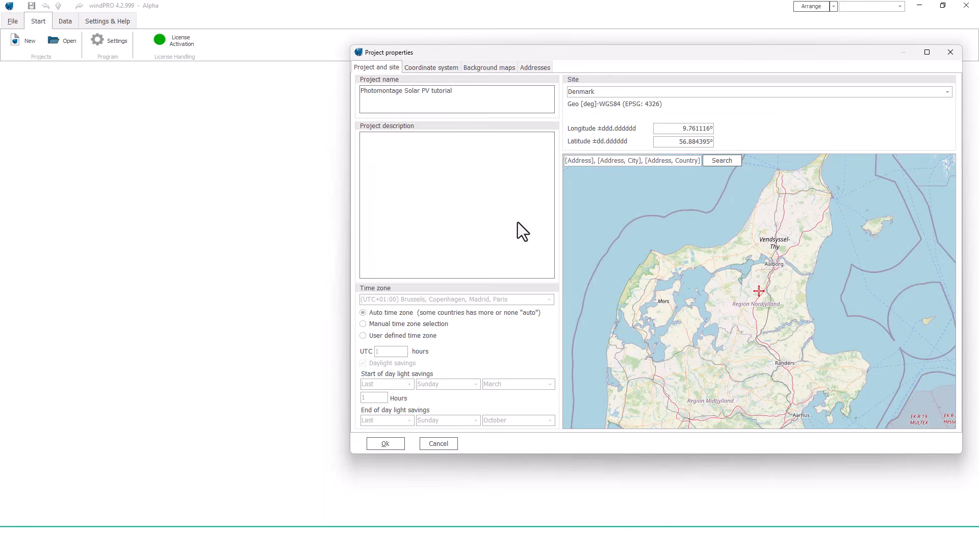
left_click(396, 445)
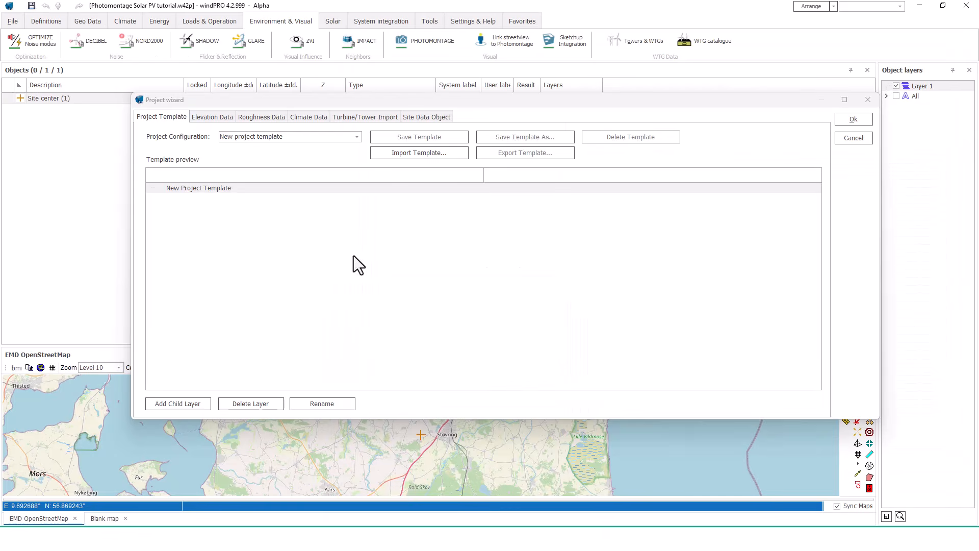
Download the DK DHM 10m grid terræn elevation data as a grid for the project
left_click(219, 118)
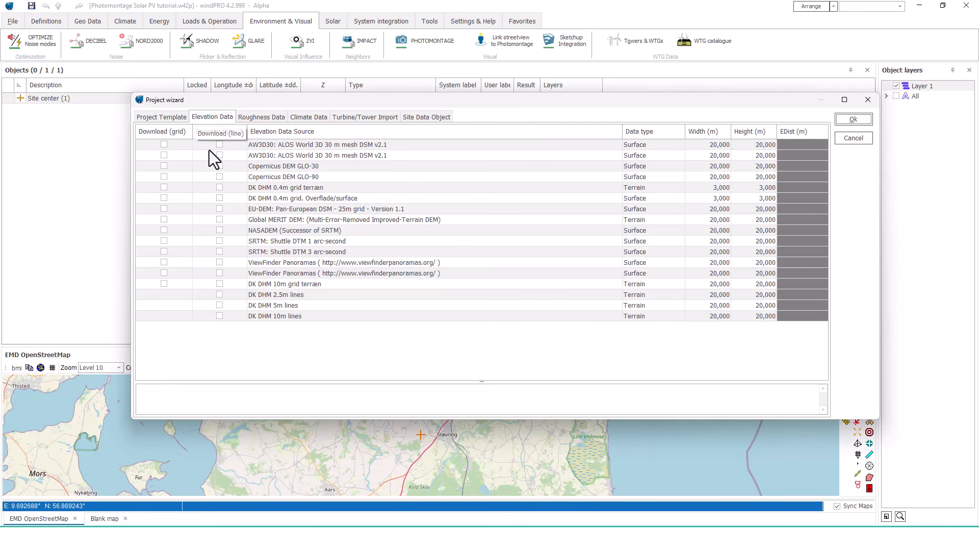
left_click(164, 283)
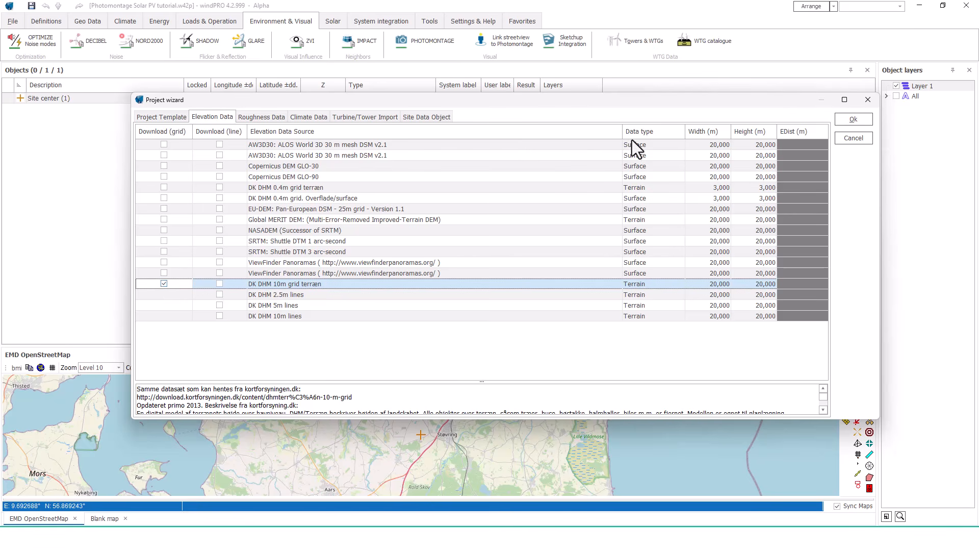
left_click(852, 123)
left_click(500, 290)
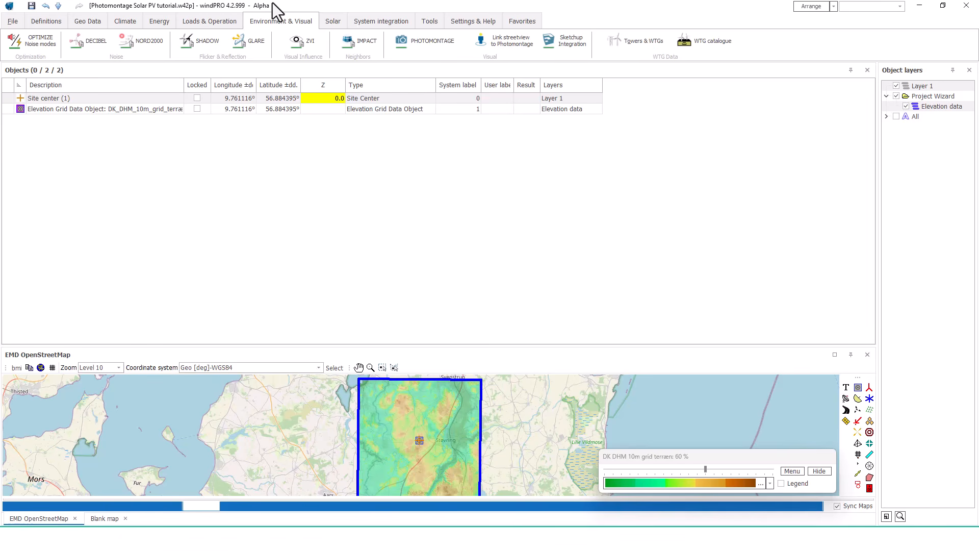
Add the online NASADEM (Successor of SRTM) layer to the elevation grid object at the default size, keeping the current Terrain data type
right_click(20, 109)
left_click(48, 119)
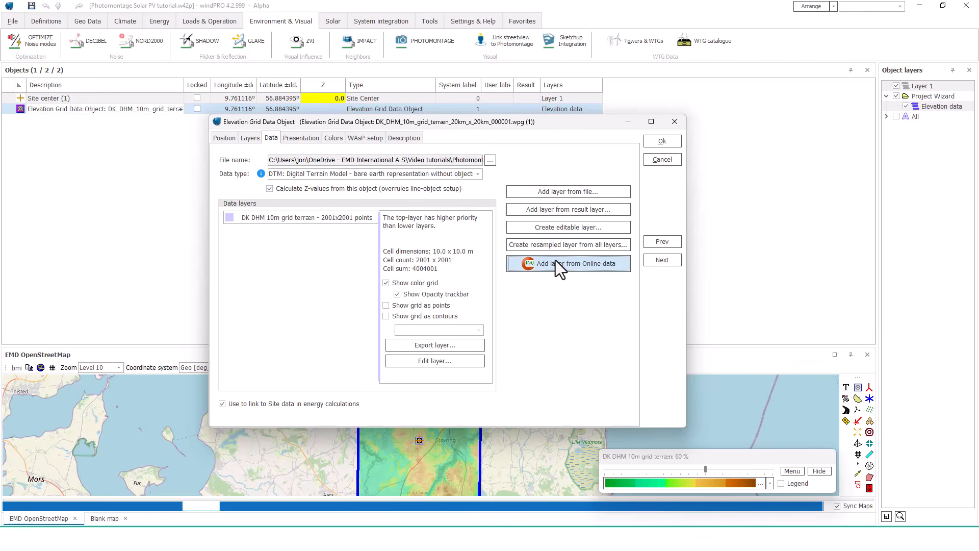
left_click(555, 260)
double_click(494, 280)
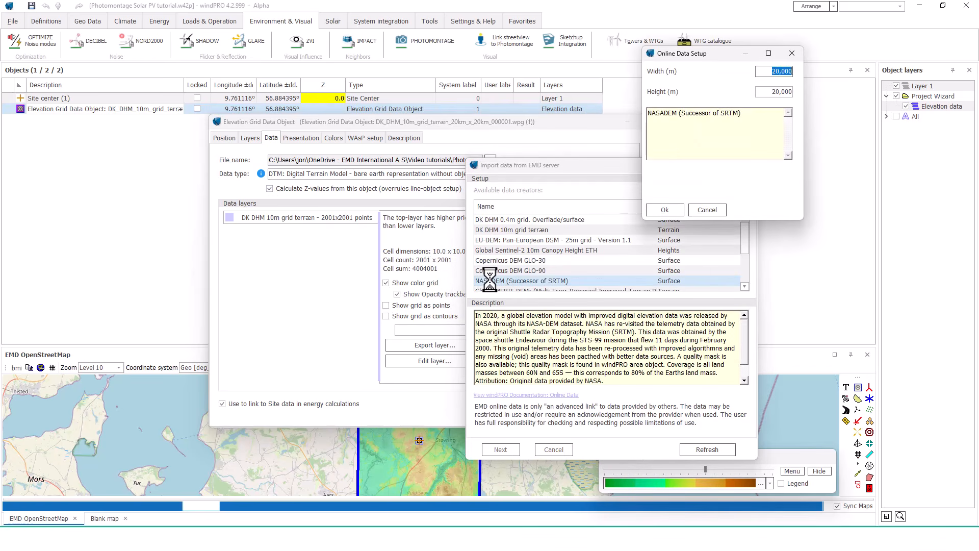
key("Return")
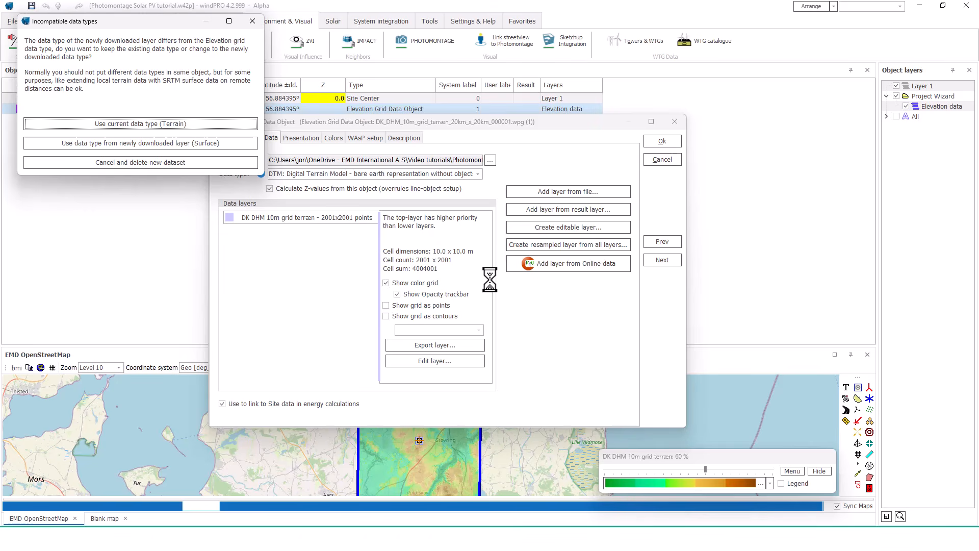
left_click(228, 123)
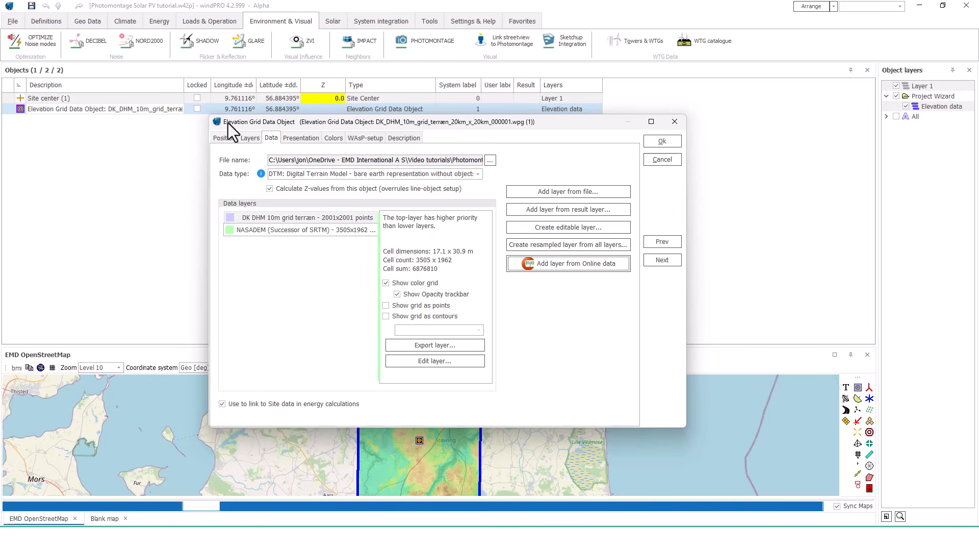
Apply the elevation grid changes with the site center taking its Z value from the grid, and hide the Project Wizard layer
left_click(672, 139)
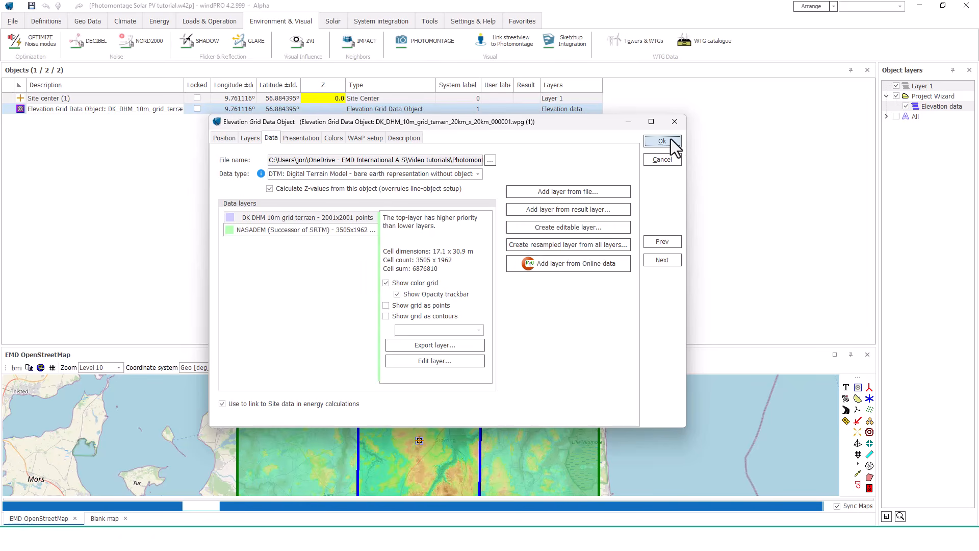
left_click(381, 310)
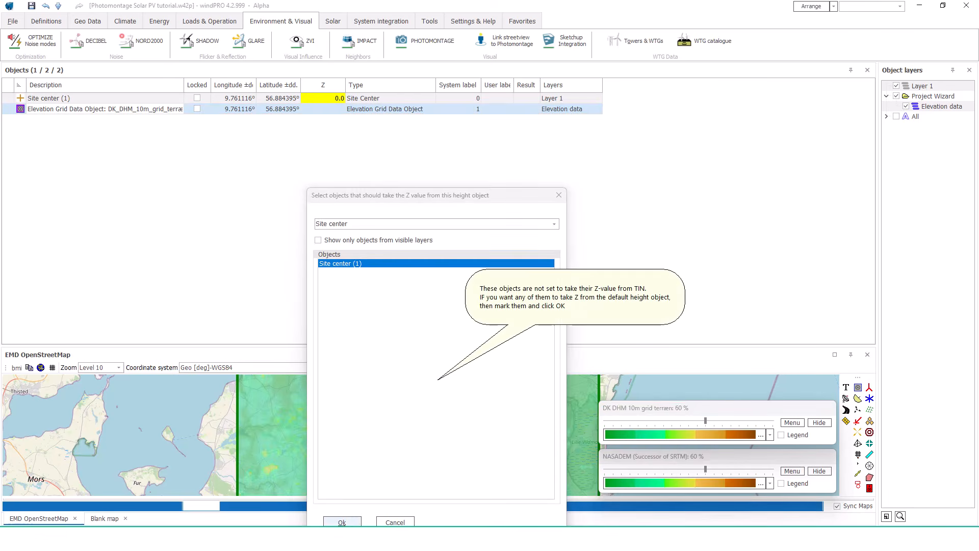
left_click(345, 523)
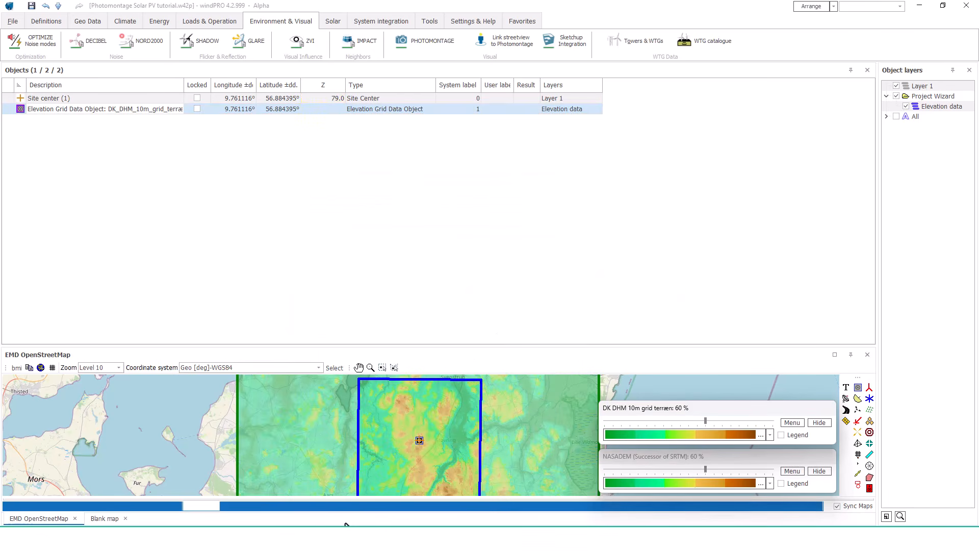
left_click(896, 96)
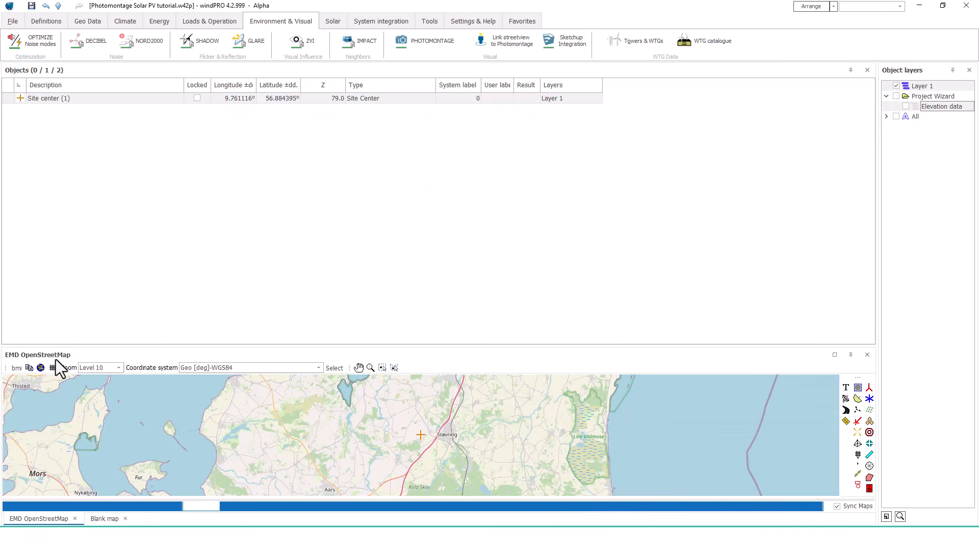
Add a new GIS map to the project's background maps
left_click(41, 367)
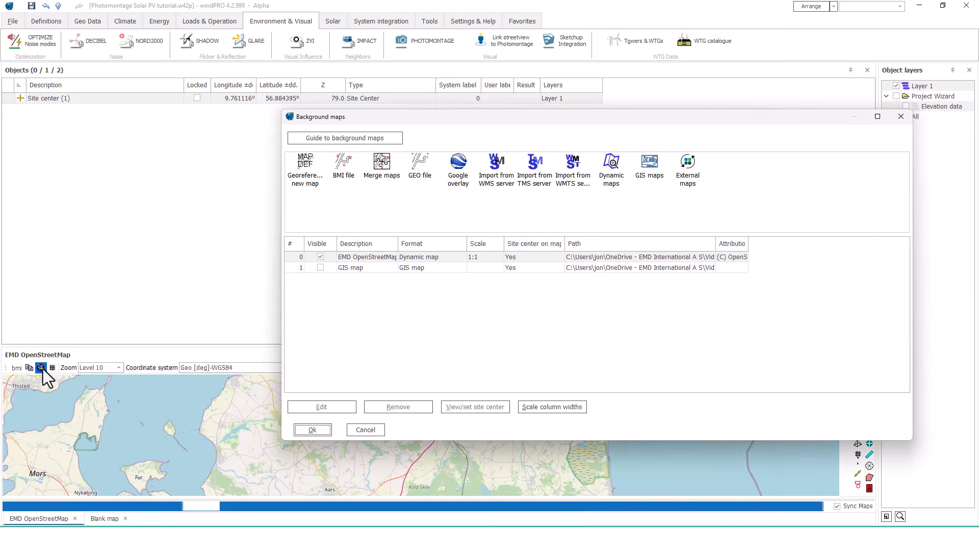
left_click(646, 162)
left_click(533, 280)
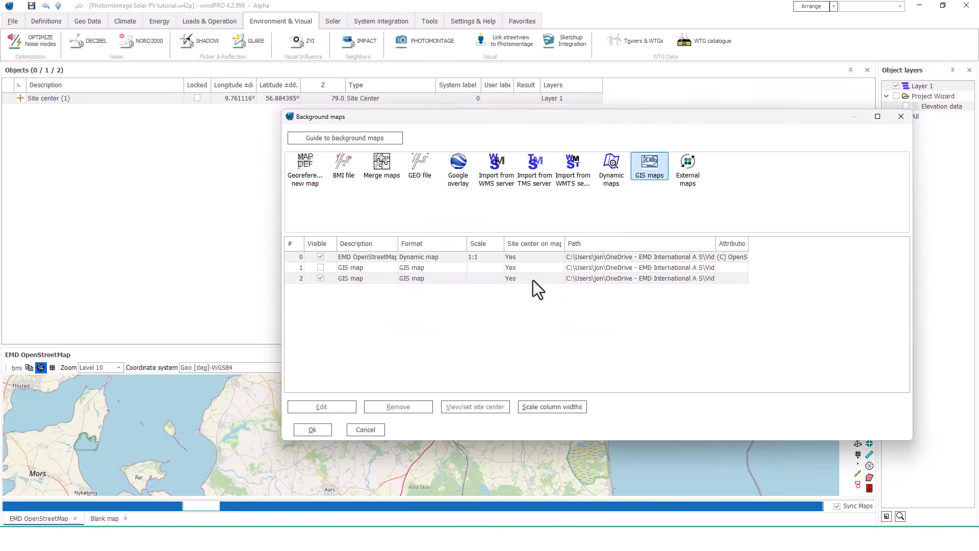
key("Return")
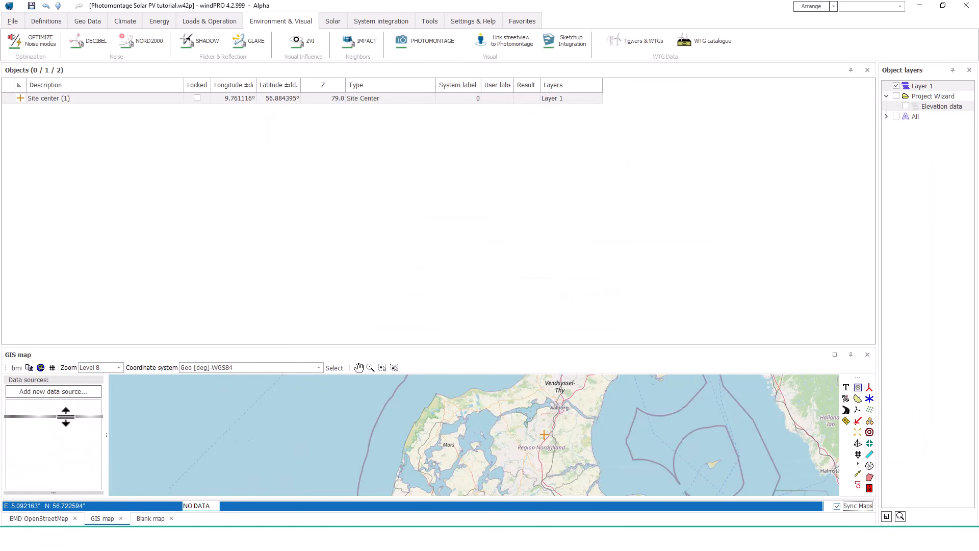
Show the GIS map around the site center at zoom level 16 and turn on its Bing map layer
left_click(118, 368)
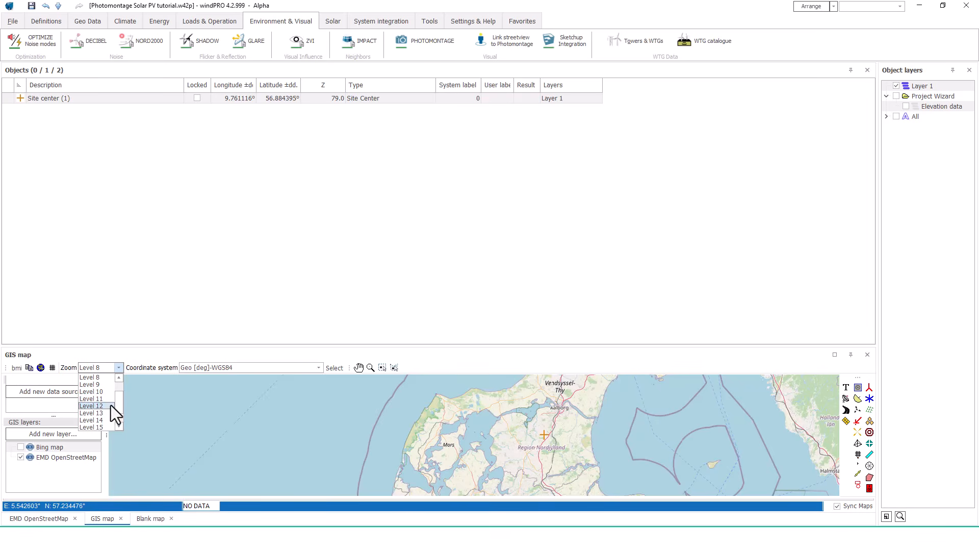
left_click(102, 415)
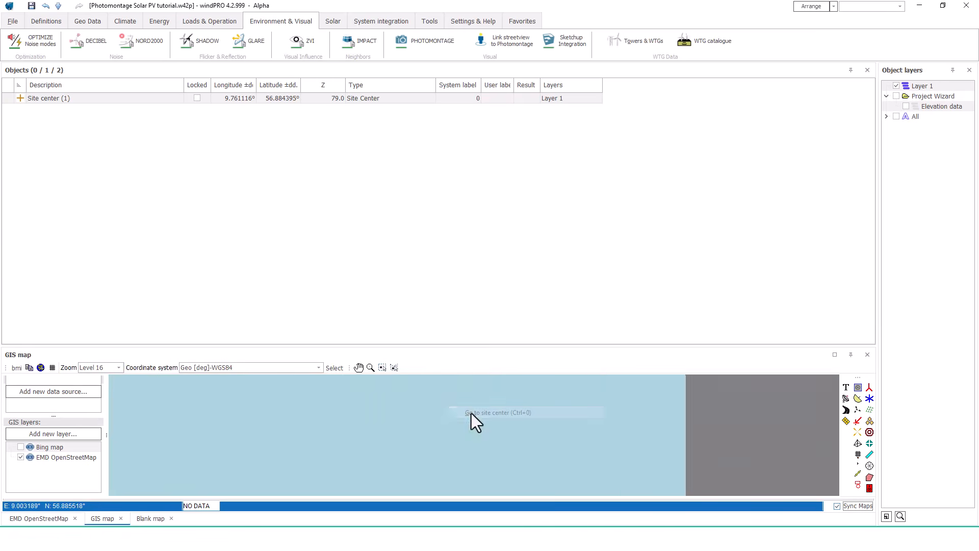
left_click_drag(471, 413, 480, 189)
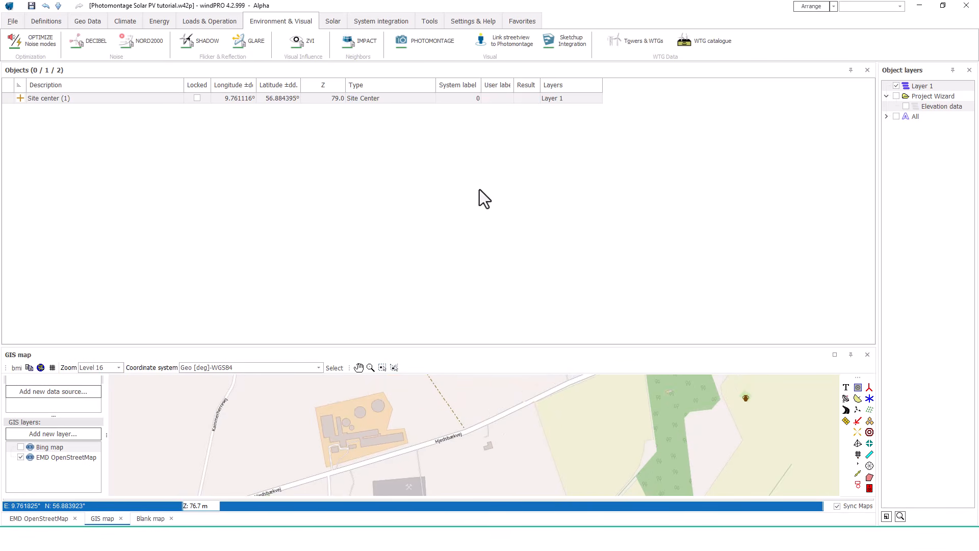
left_click(21, 447)
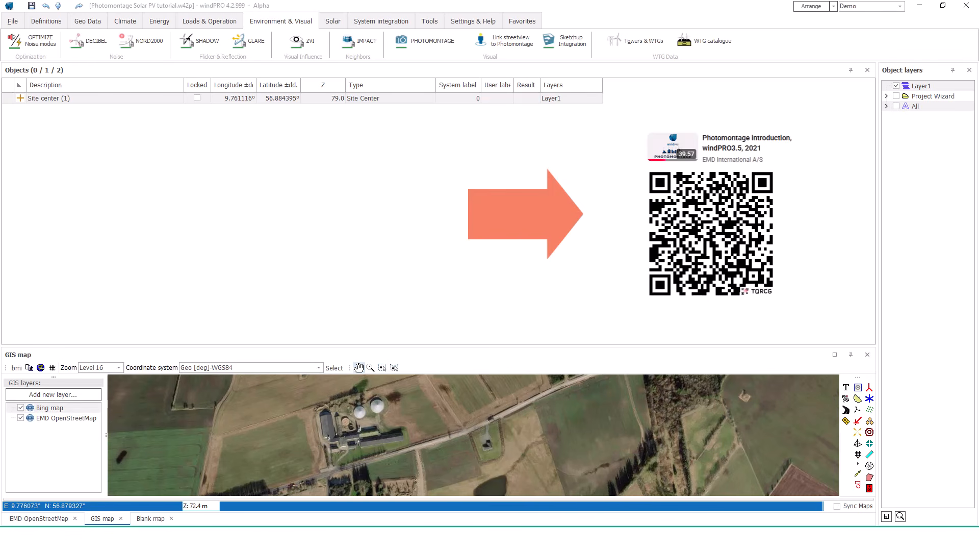
Rename Layer1 to Camera and place a camera on the side road south of the main road, aimed roughly north about 185 m
left_click(913, 88)
type("Camera")
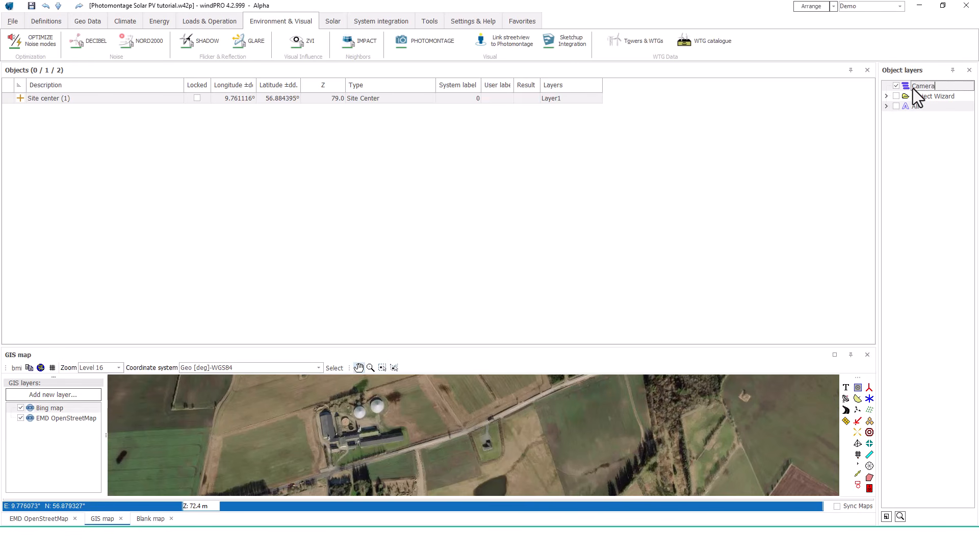
left_click(835, 355)
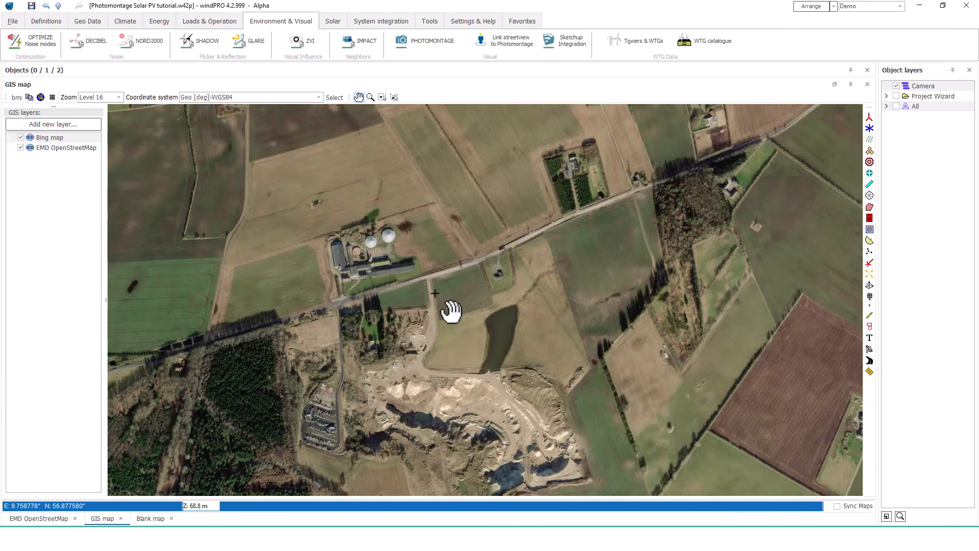
scroll(448, 285, "up", 1)
scroll(416, 198, "up", 1)
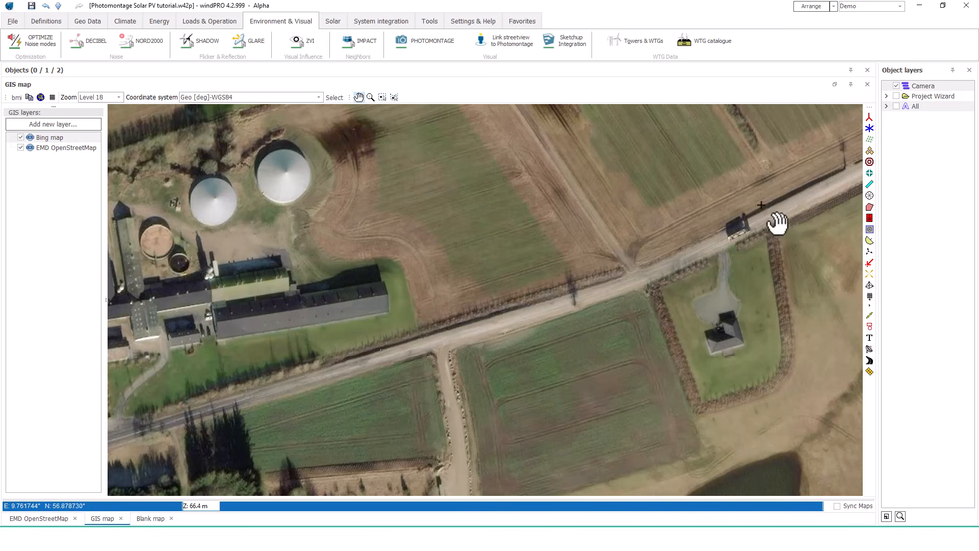
left_click(871, 263)
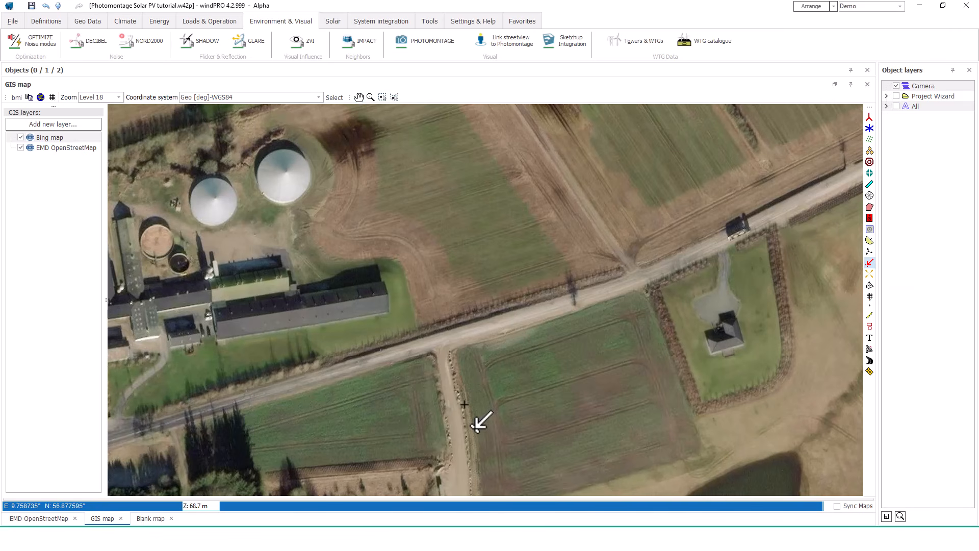
left_click_drag(464, 404, 524, 121)
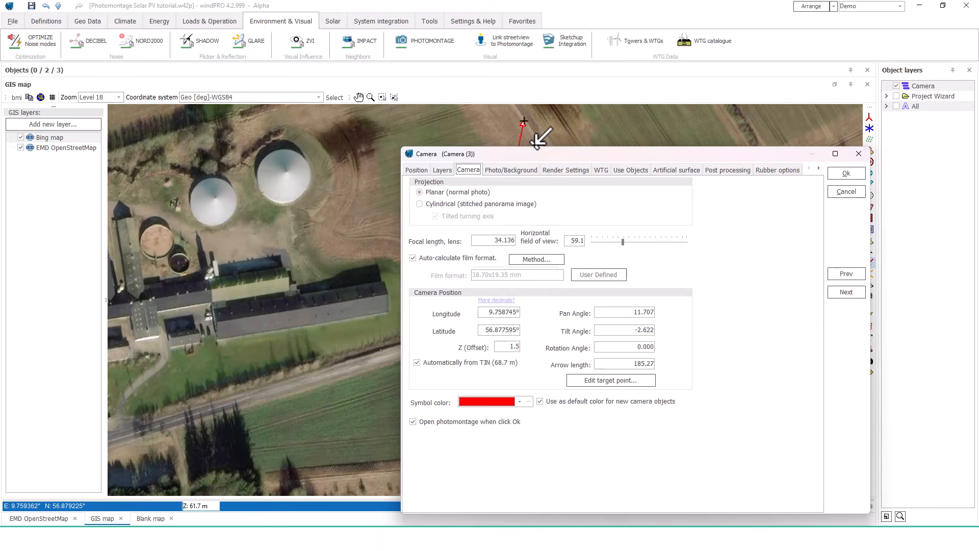
Set the camera's Z offset to 1.8 and load JK2_0265.jpg as the photo to render on
left_click_drag(515, 349, 524, 349)
type("8")
left_click(522, 171)
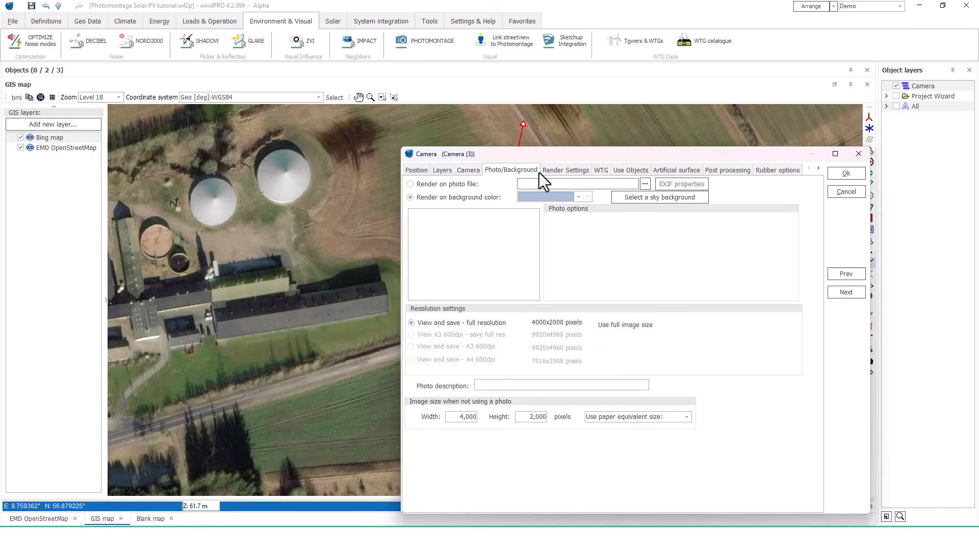
left_click(645, 183)
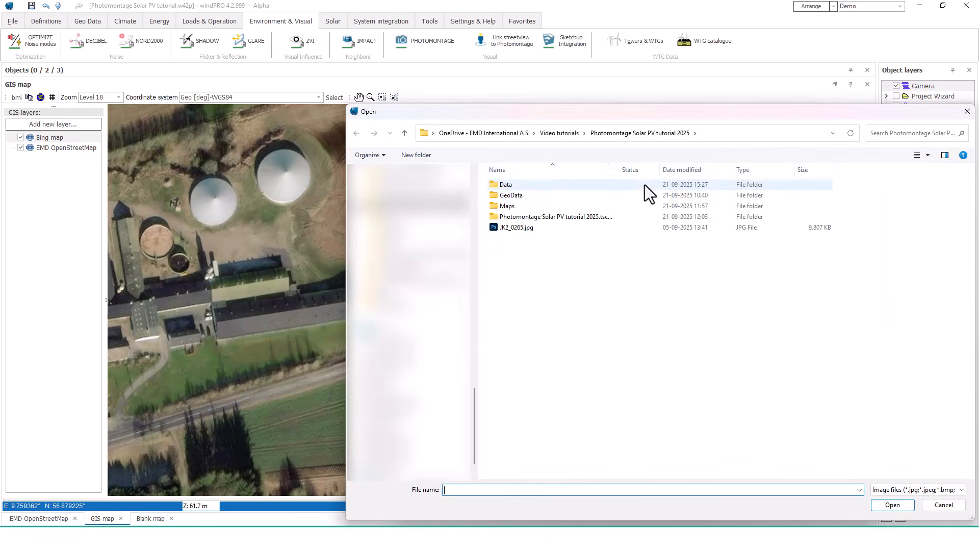
double_click(531, 228)
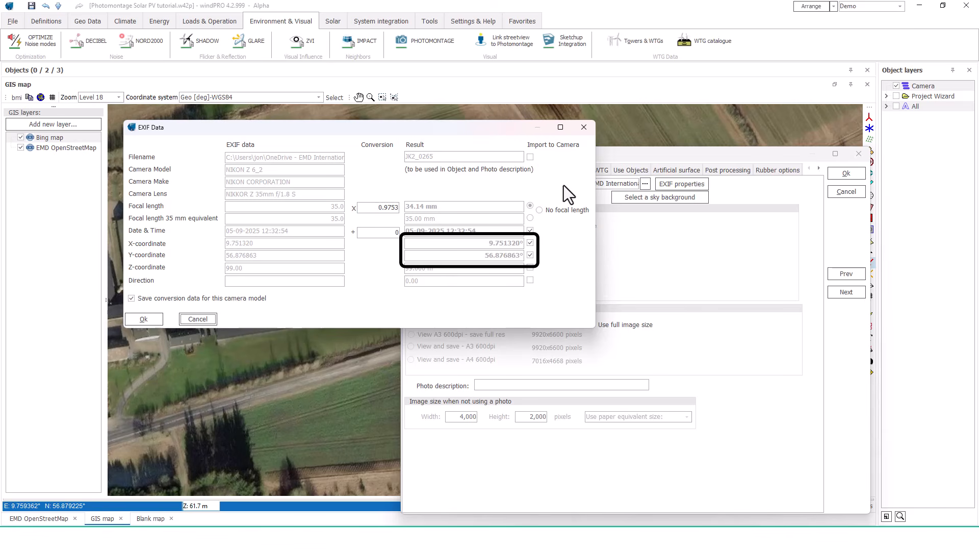
Exclude the X- and Y-coordinates from the EXIF import, then accept the photo data and camera properties to open the photomontage
left_click(531, 243)
left_click(530, 255)
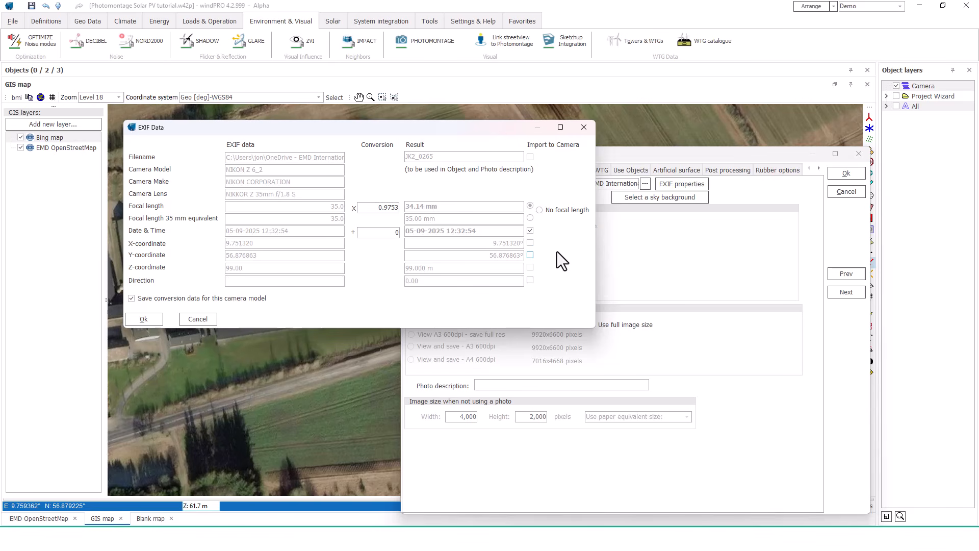
left_click(149, 321)
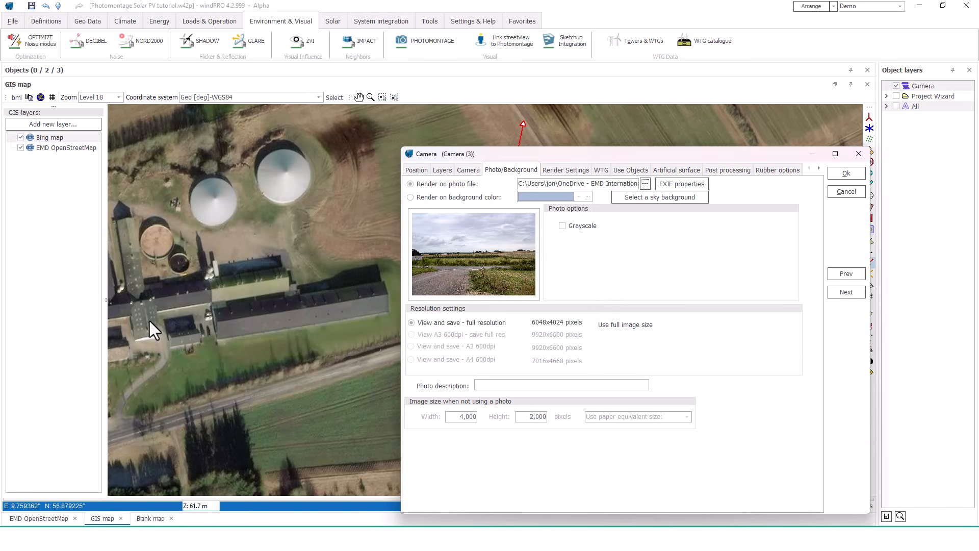
left_click(844, 174)
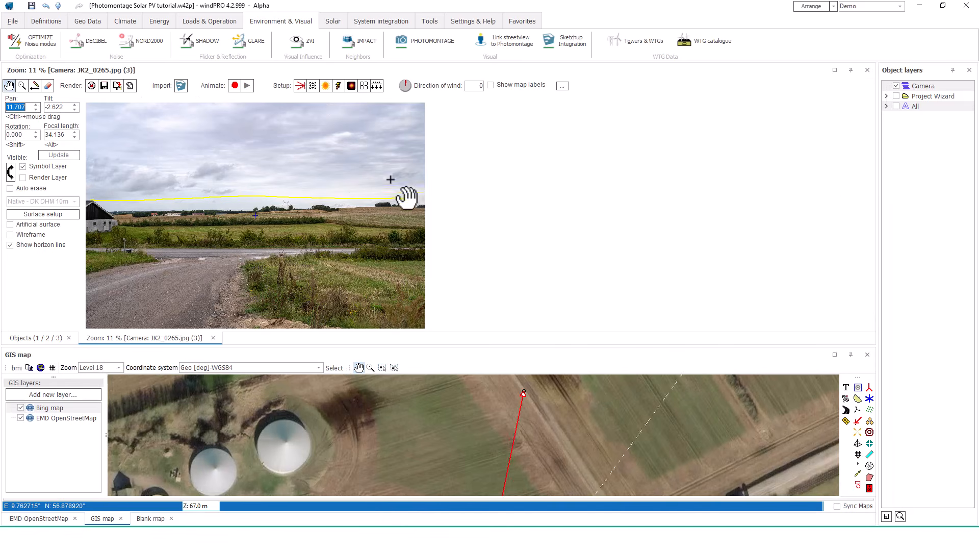
Align the calculated horizon line with the photo's horizon, bringing the camera to a pan of about -10.4 and a tilt of about -0.6
mouse_move(333, 205)
left_mouse_down()
mouse_move(336, 220)
mouse_move(335, 206)
mouse_move(347, 218)
left_mouse_up()
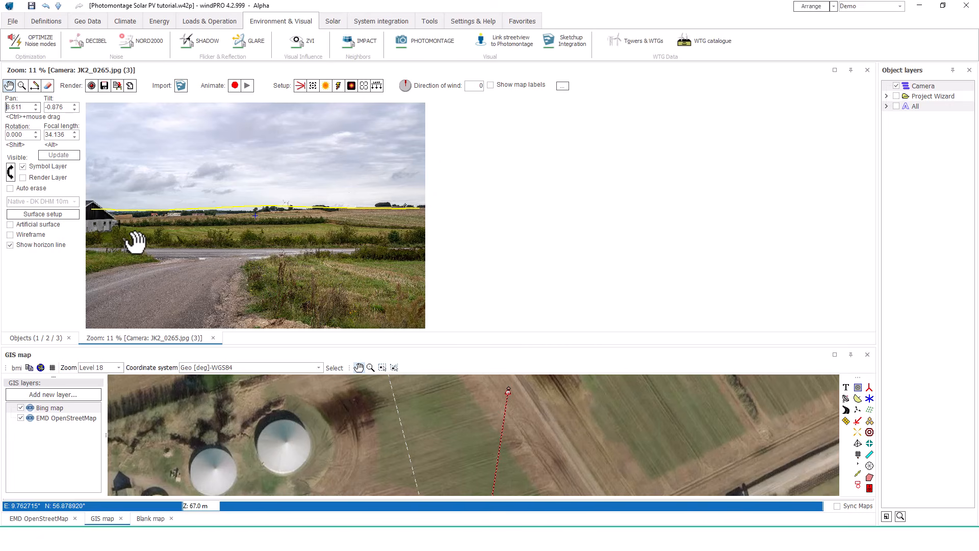
left_click_drag(128, 214, 229, 214)
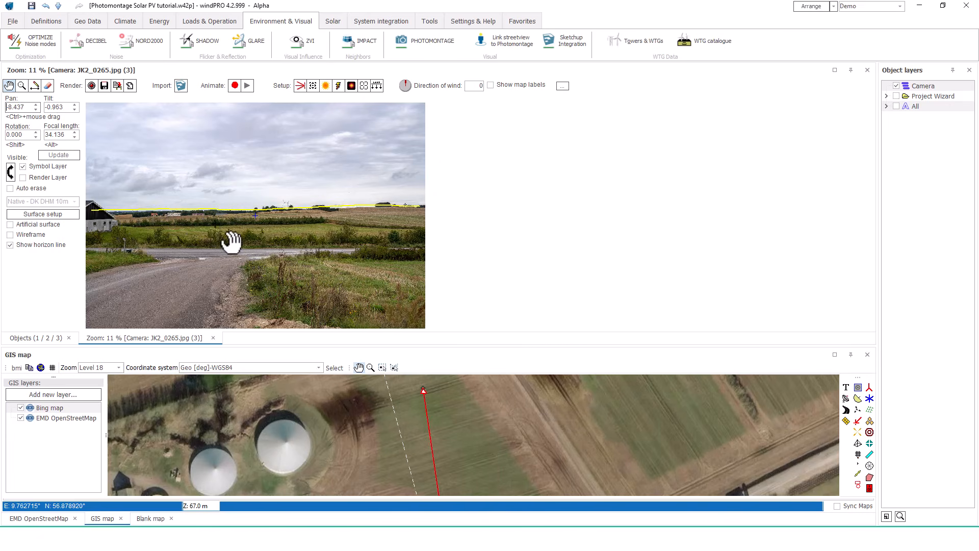
mouse_move(127, 226)
left_mouse_down()
mouse_move(147, 226)
mouse_move(129, 224)
mouse_move(138, 241)
left_mouse_up()
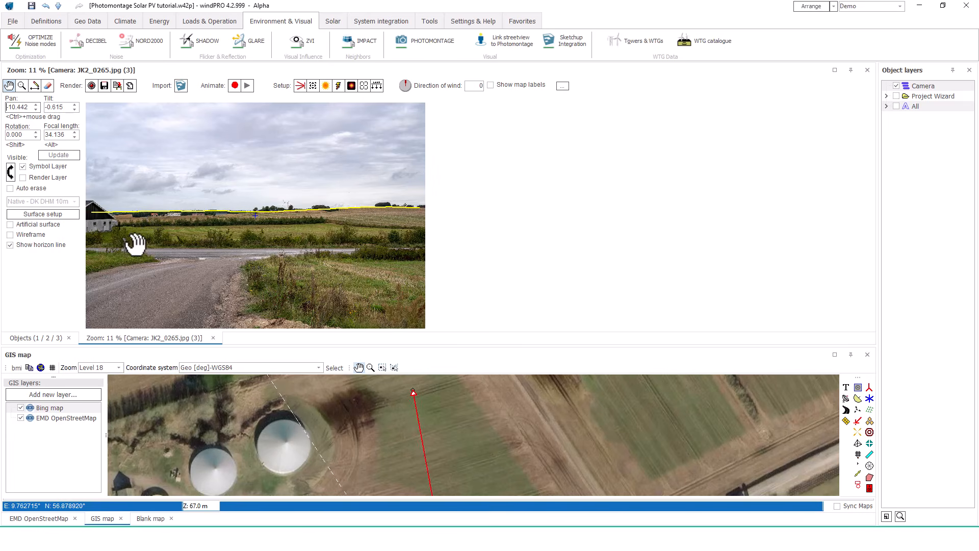
Fine-tune the horizon line against the photo's horizon to a pan of about -10.46 and a tilt of about -0.67
scroll(322, 223, "up", 3)
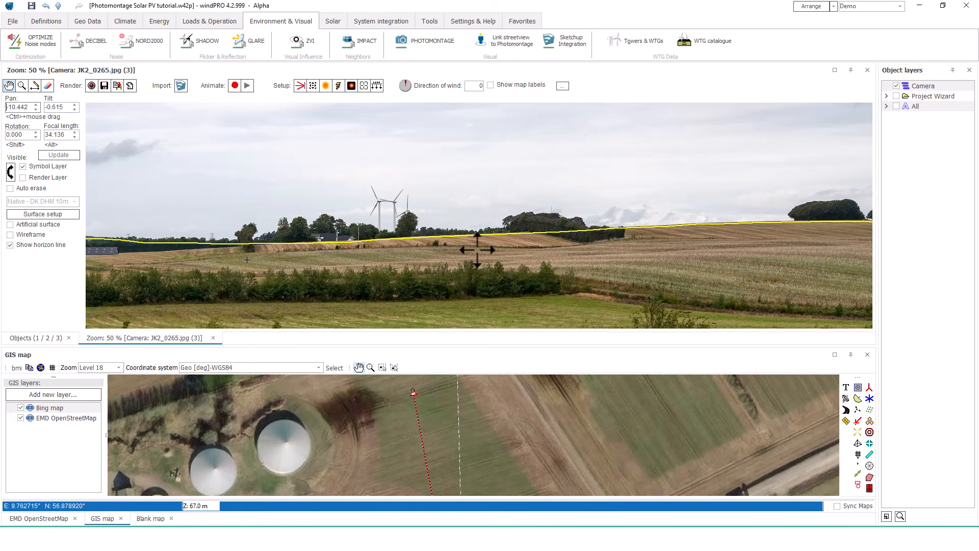
left_click_drag(477, 250, 478, 248)
left_click_drag(244, 278, 719, 267)
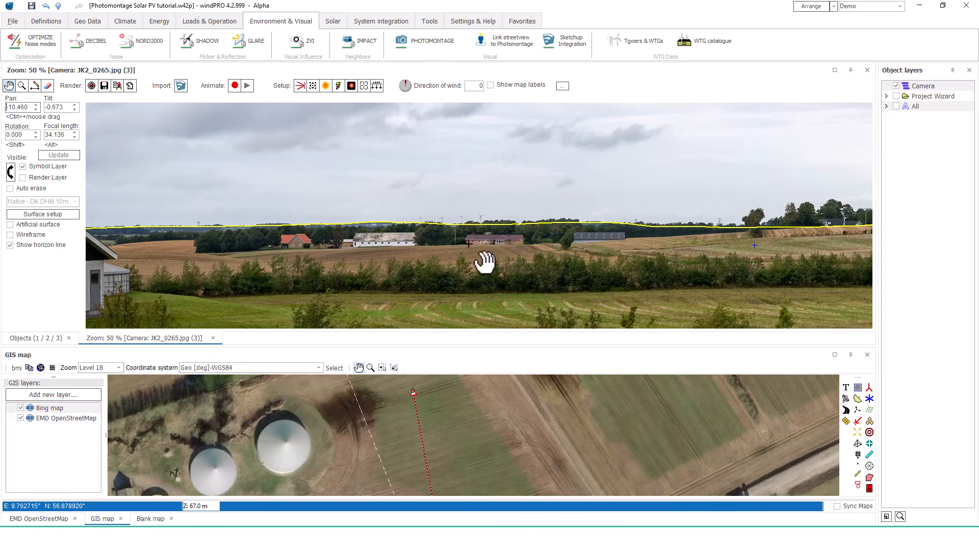
Add an object layer named WTG
left_click(887, 516)
type("WTG")
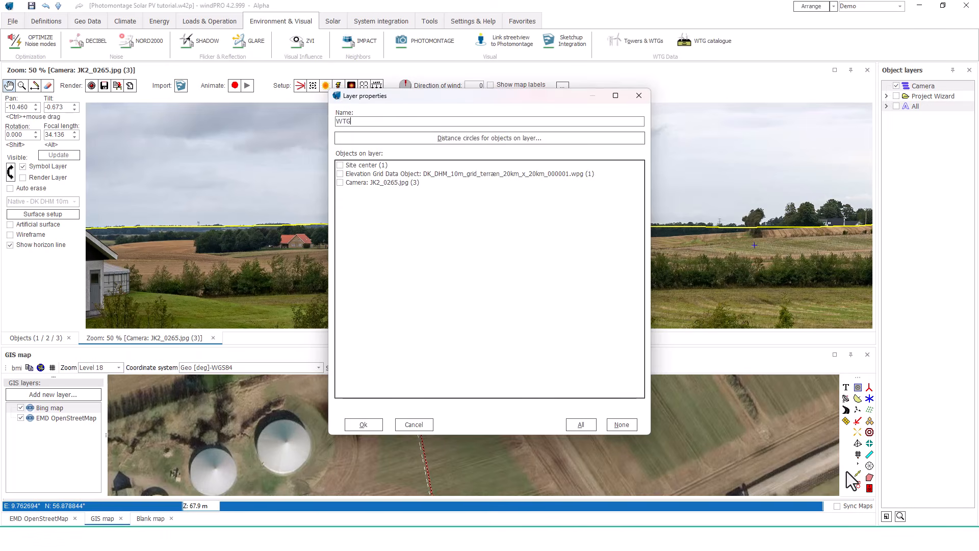
key("Return")
Import existing turbines from Online WTG Data OSM into the WTG layer, keeping the default search radius and options
left_click(633, 44)
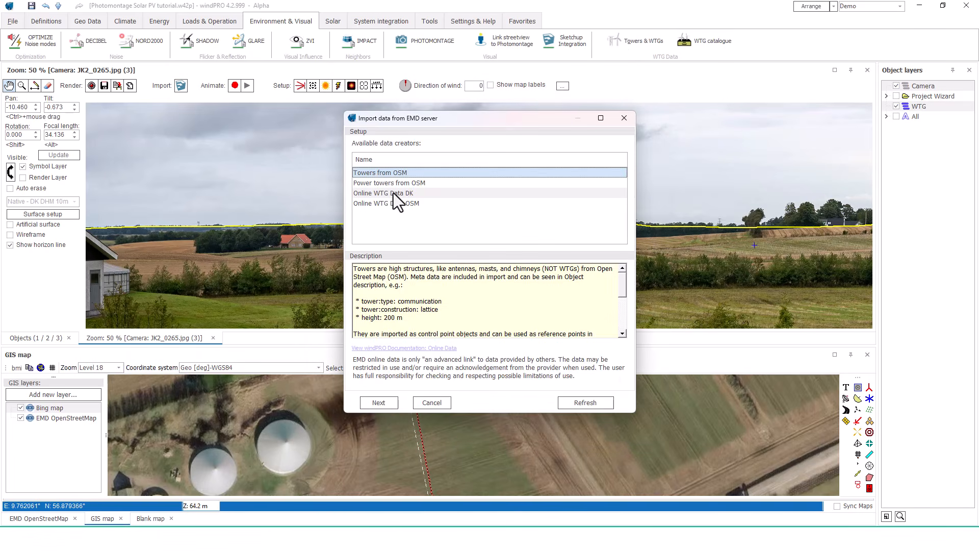
double_click(393, 203)
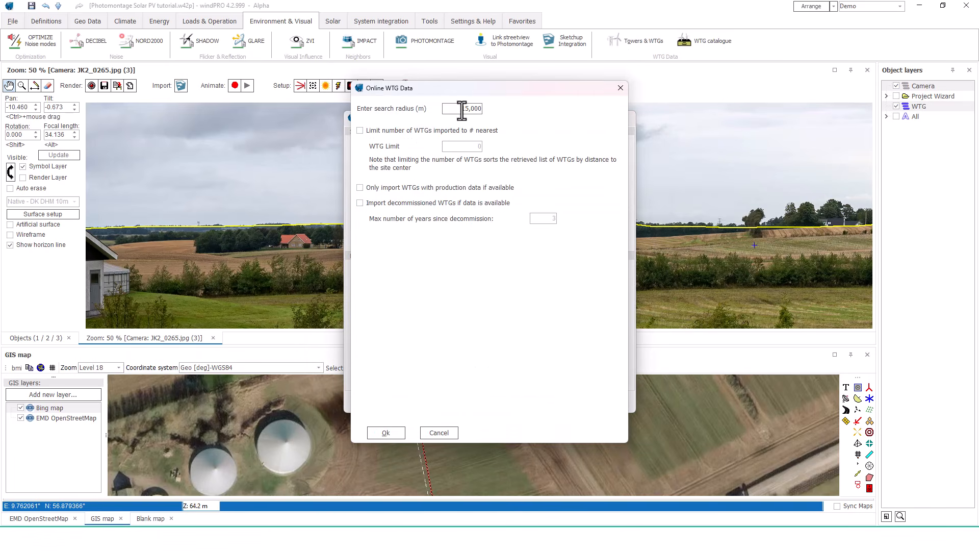
left_click(383, 433)
left_click(496, 287)
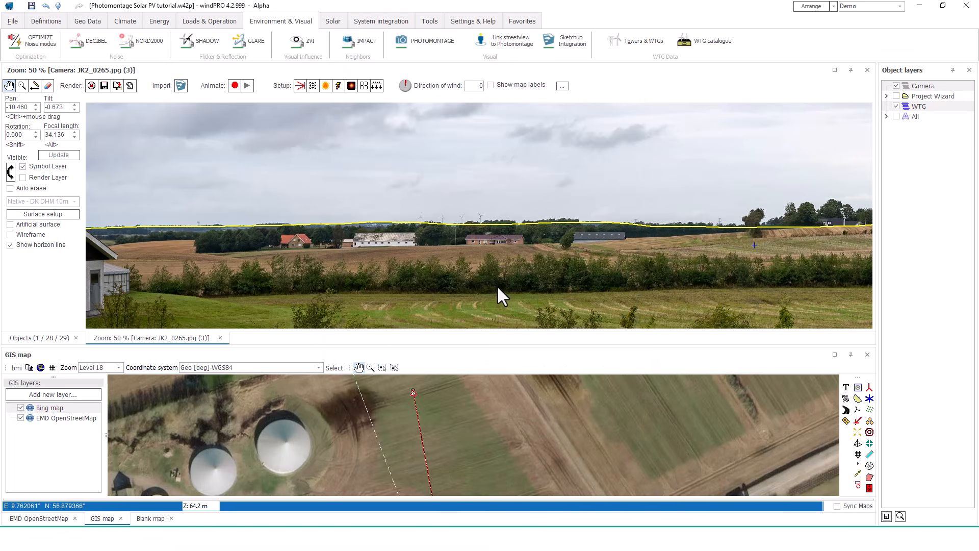
Copy all the imported Existing WTG objects from the object list and delete the originals
left_click(59, 338)
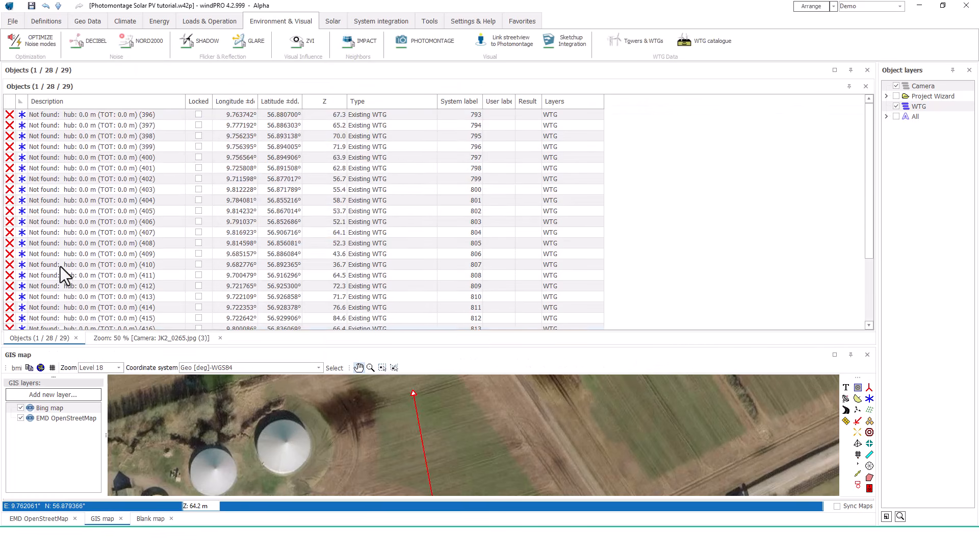
right_click(62, 114)
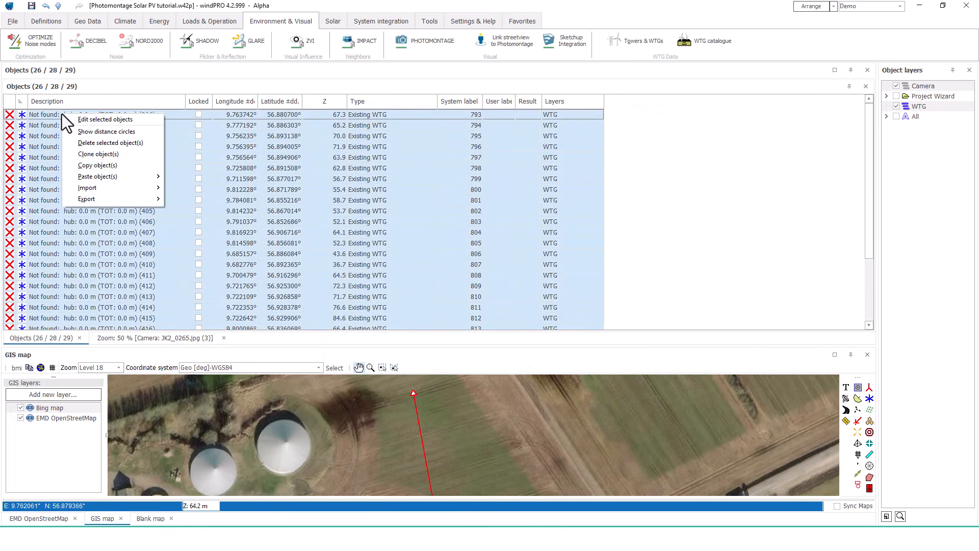
left_click(101, 164)
right_click(99, 125)
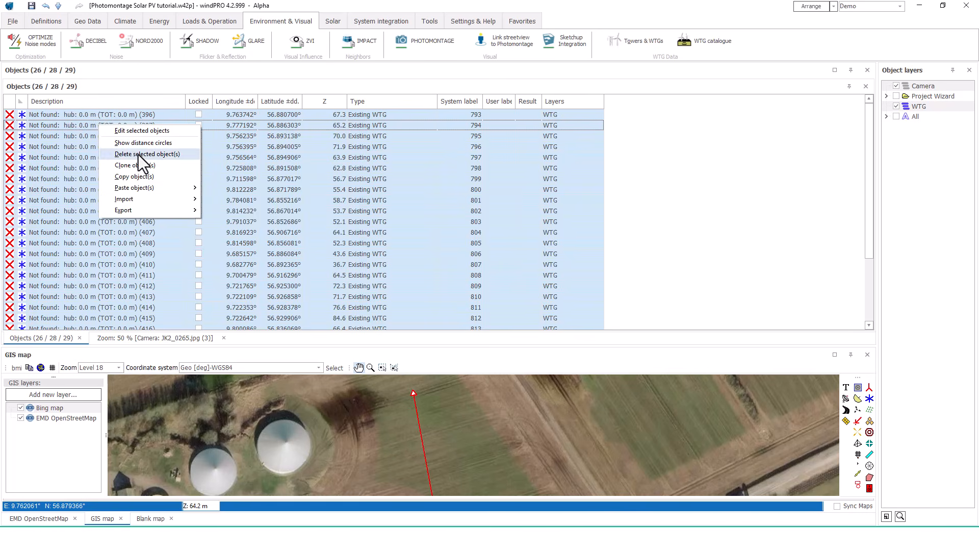
left_click(139, 155)
Paste the copied turbines with the type Control Point applied to all of them and editing after insert enabled
right_click(138, 154)
mouse_move(153, 213)
left_click(280, 219)
left_click(575, 174)
left_click(574, 185)
left_click(650, 175)
left_click(451, 323)
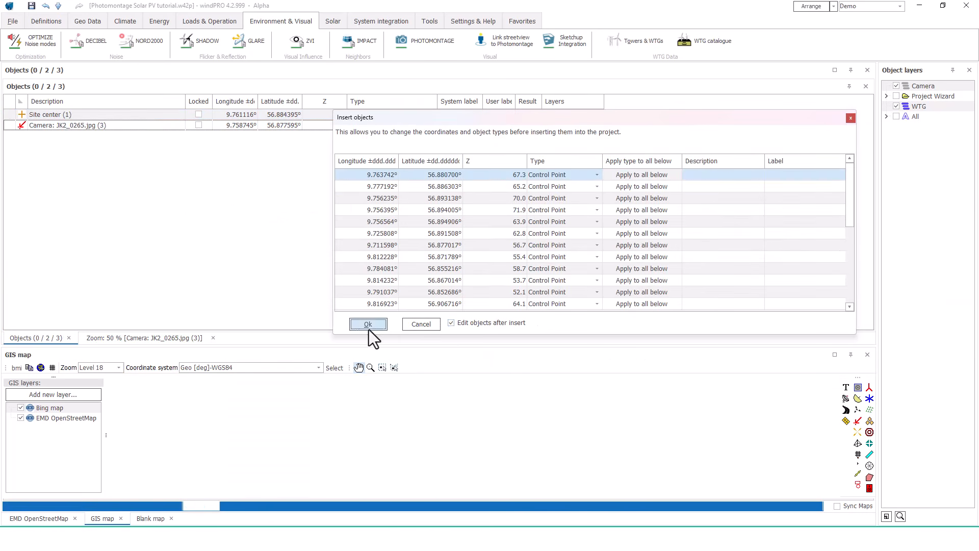
left_click(368, 325)
Set the control points' absolute width to 5 m and height to 100 m and apply it to all of them
double_click(395, 280)
type("5")
double_click(398, 296)
type("100")
left_click(682, 107)
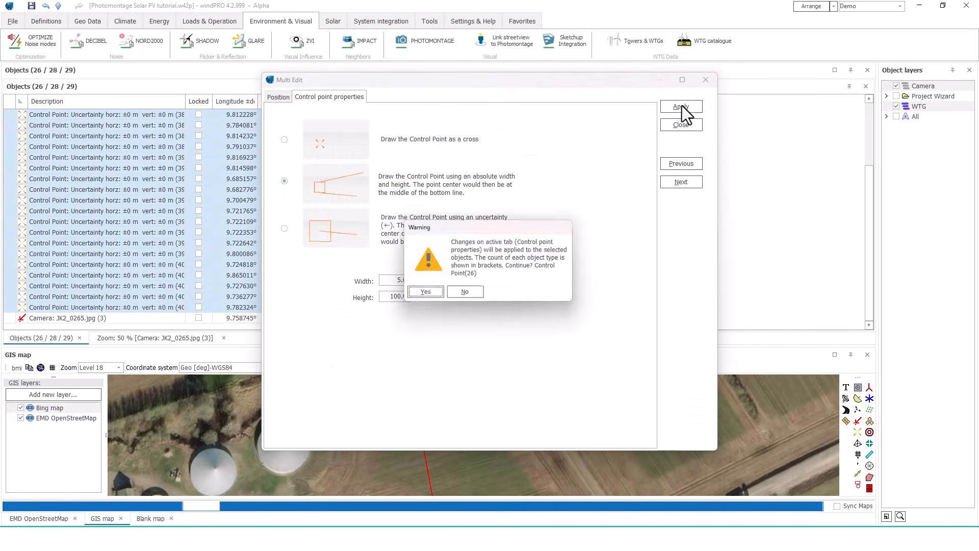
left_click(433, 296)
left_click(688, 127)
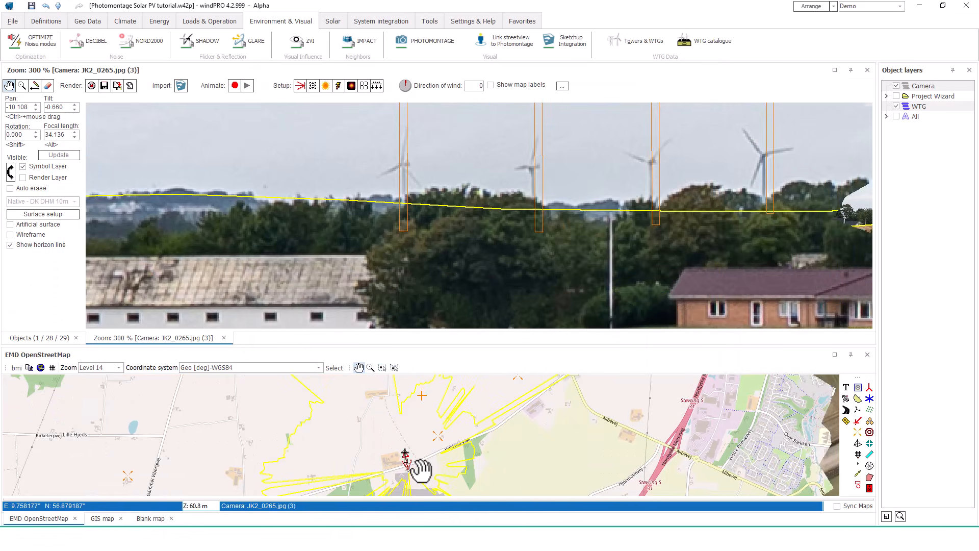
Move the camera's target point farther north and align the control points with the photo's distant turbines, at a pan of about -10.1 and tilt of about -0.64
left_click_drag(405, 451, 391, 384)
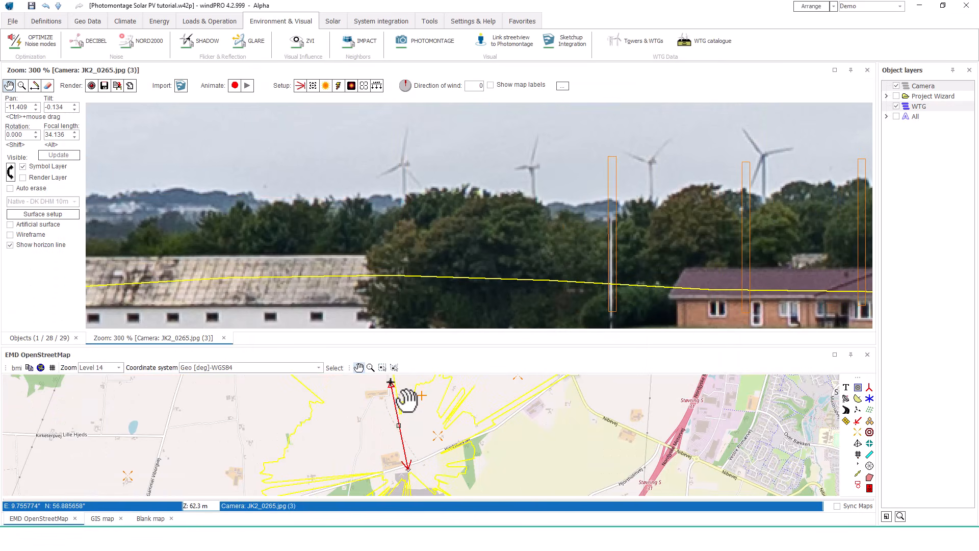
right_click(393, 388)
left_click(426, 439)
left_click_drag(387, 401, 408, 472)
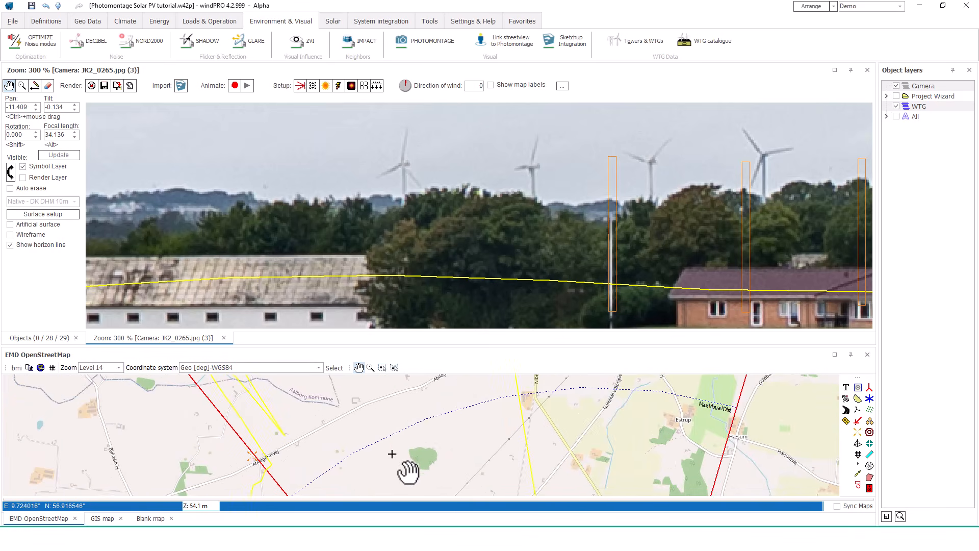
scroll(408, 465, "down", 1)
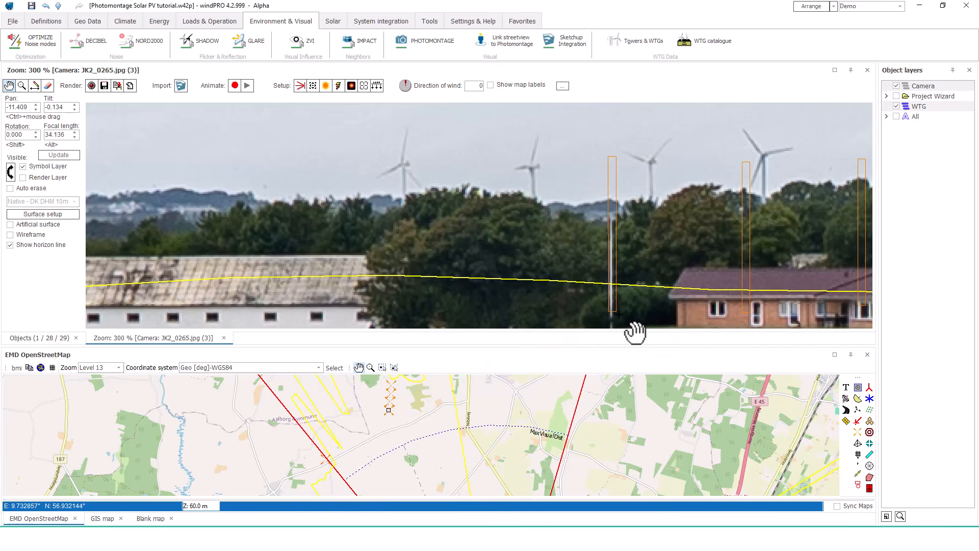
left_click_drag(634, 329, 416, 238)
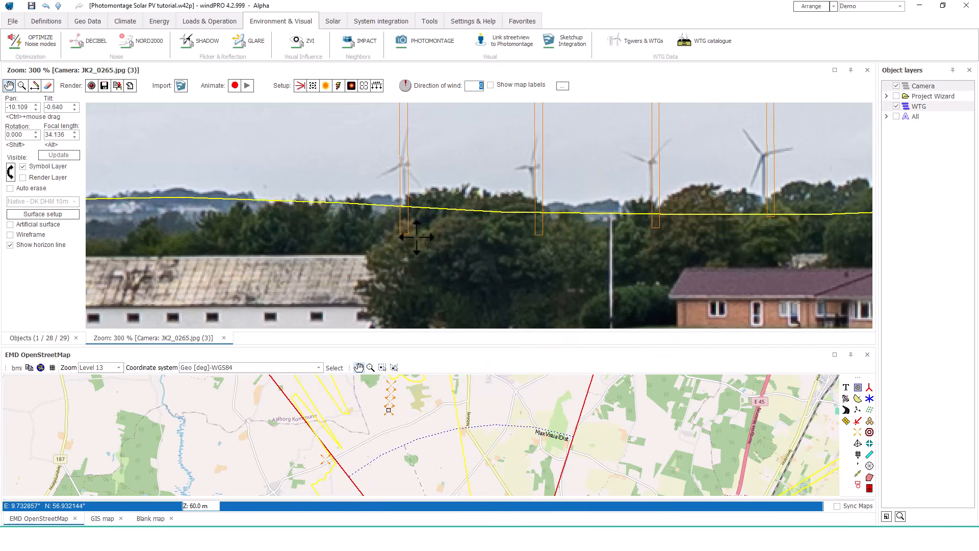
Point out the position of the northern turbine row's southernmost control point on the photo and fine-tune the camera to about -10.09 pan and -0.60 tilt
right_click(389, 409)
mouse_move(461, 439)
left_click(534, 441)
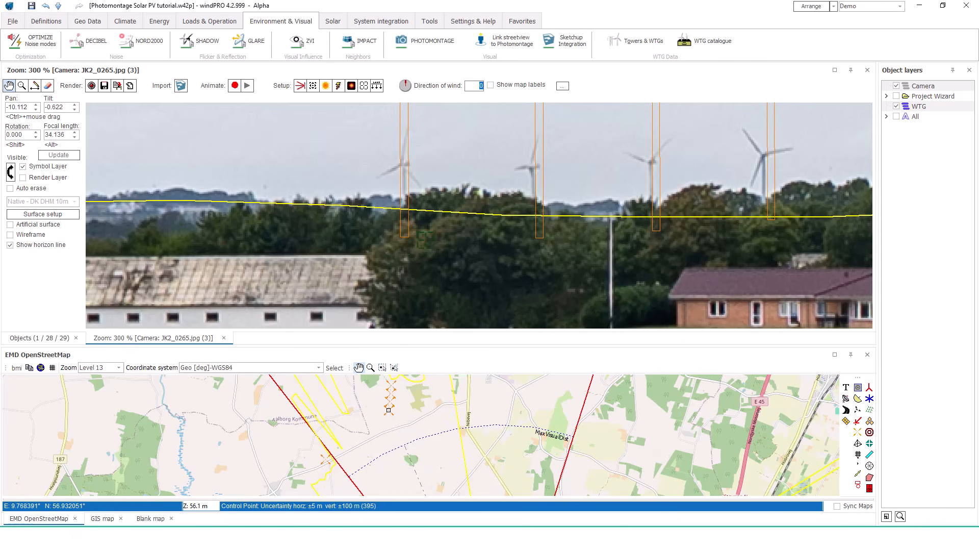
left_click_drag(416, 238, 416, 240)
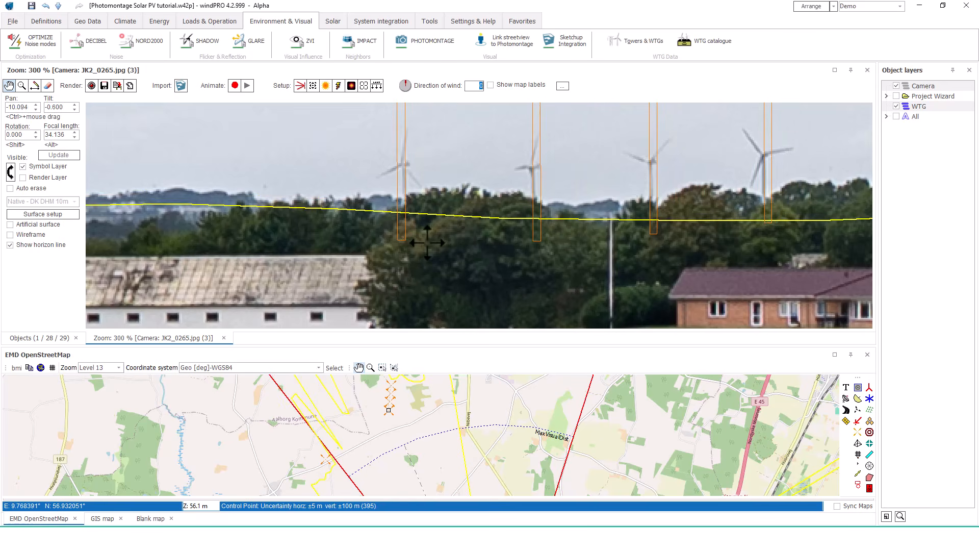
Align the control points of the three nearer turbines with the photo, bringing the camera to about -10.23 pan and -0.64 tilt
scroll(416, 240, "down", 3)
left_click_drag(672, 254, 110, 204)
left_click_drag(644, 207, 245, 219)
left_click_drag(821, 117, 696, 161)
left_click_drag(512, 479, 502, 306)
scroll(488, 408, "up", 2)
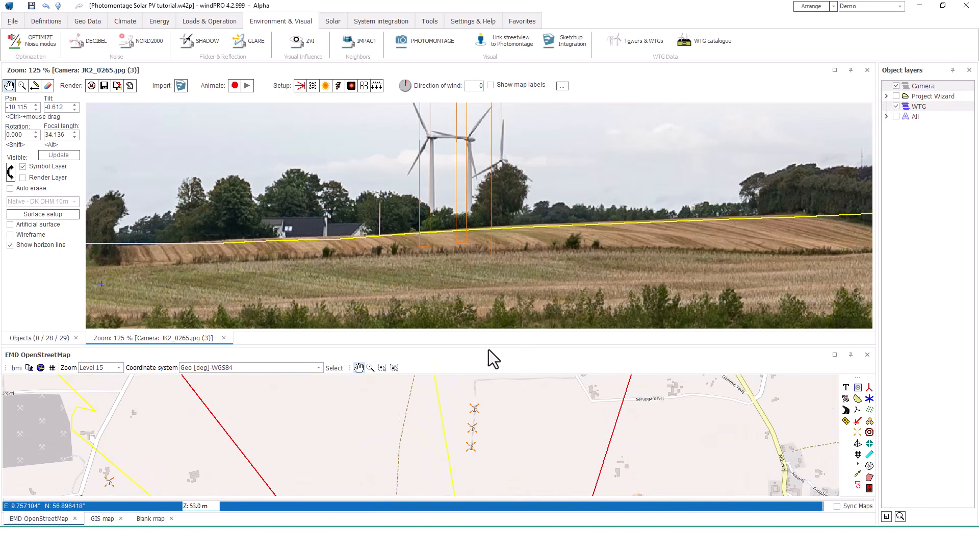
left_click_drag(519, 253, 531, 246)
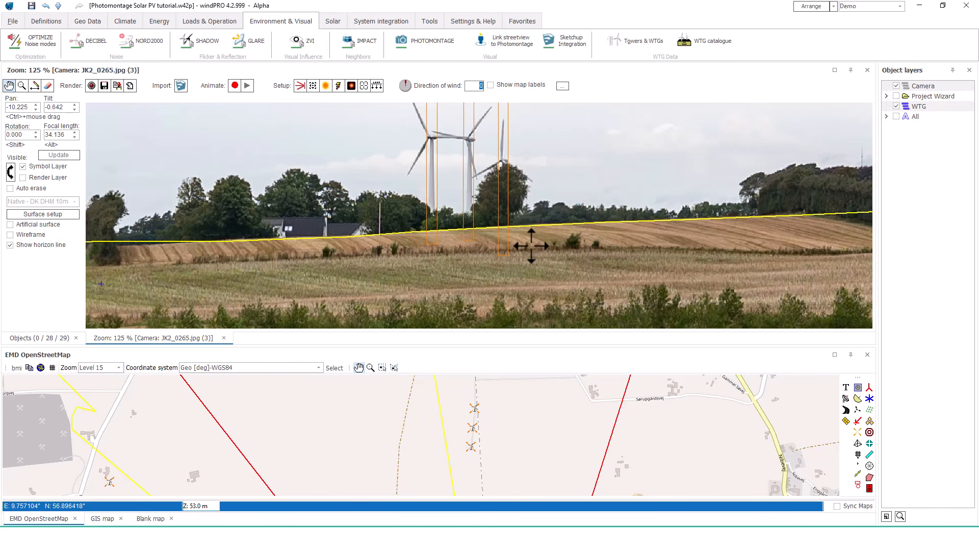
Point out the bottom position of the northernmost of the three control points on the photo and nudge the camera to about -10.21 pan
right_click(478, 408)
mouse_move(561, 437)
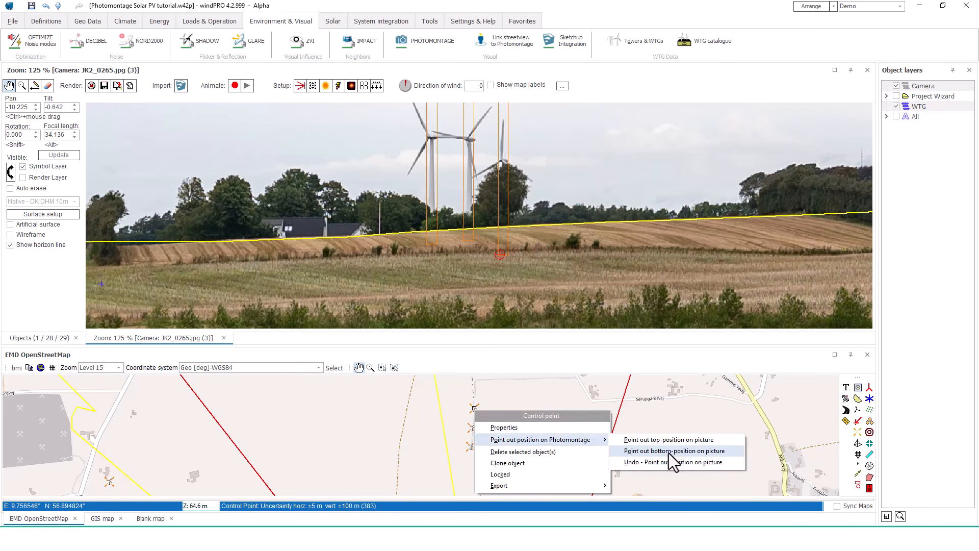
left_click(668, 453)
left_click(503, 255)
mouse_move(538, 253)
left_mouse_down()
mouse_move(539, 243)
mouse_move(537, 252)
left_mouse_up()
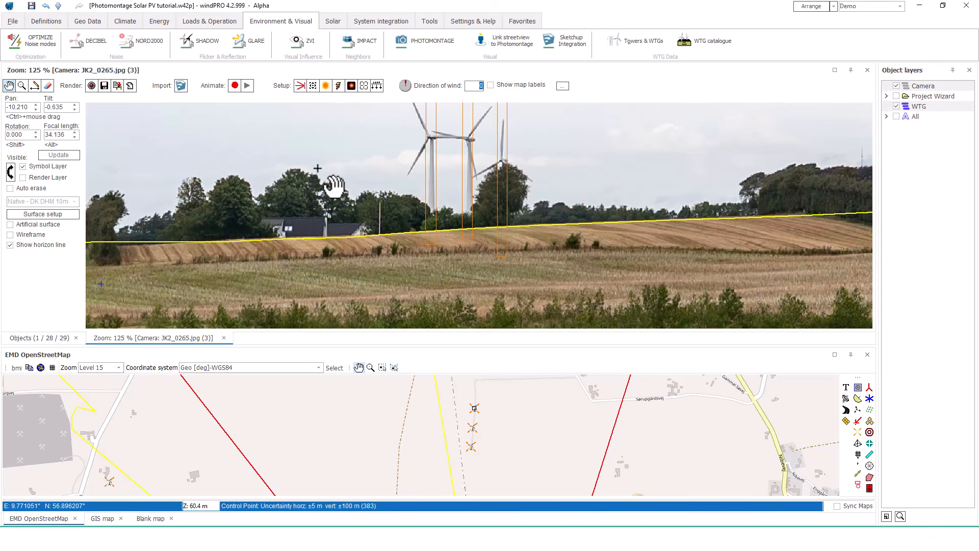
Auto-optimize the camera model for pan angle, tilt angle, camera rotation and focus length, and accept the optimized result
left_click_drag(316, 166, 423, 186)
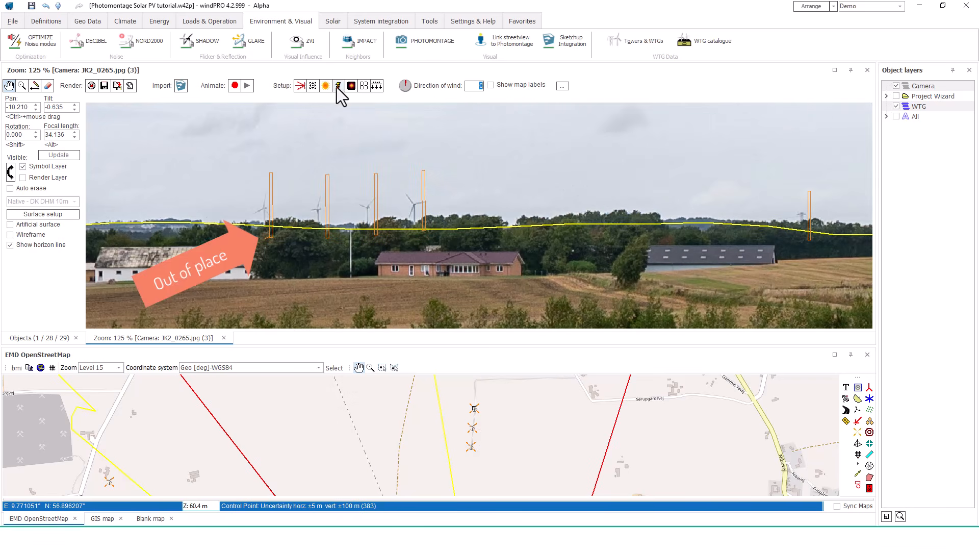
left_click(337, 86)
left_click(373, 230)
left_click(373, 246)
left_click(373, 261)
left_click(373, 276)
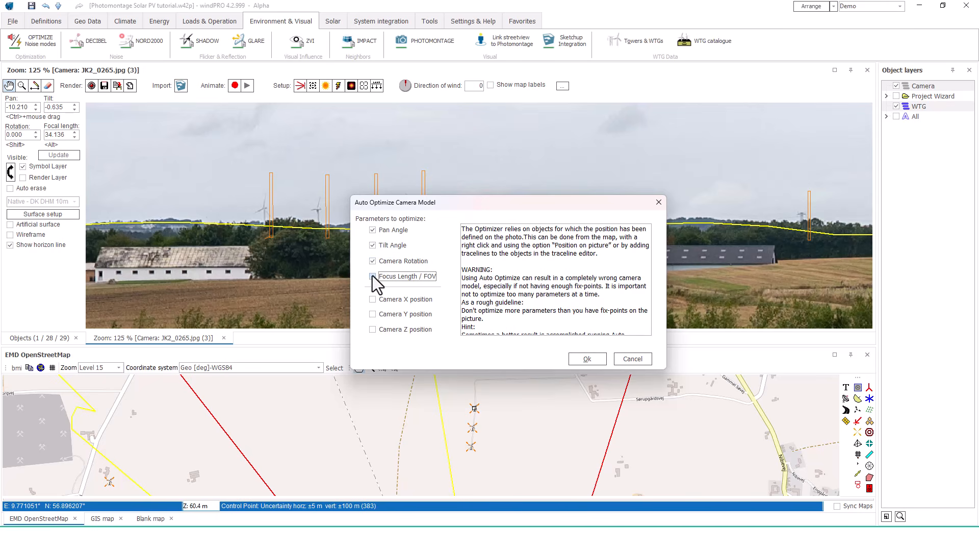
left_click(592, 362)
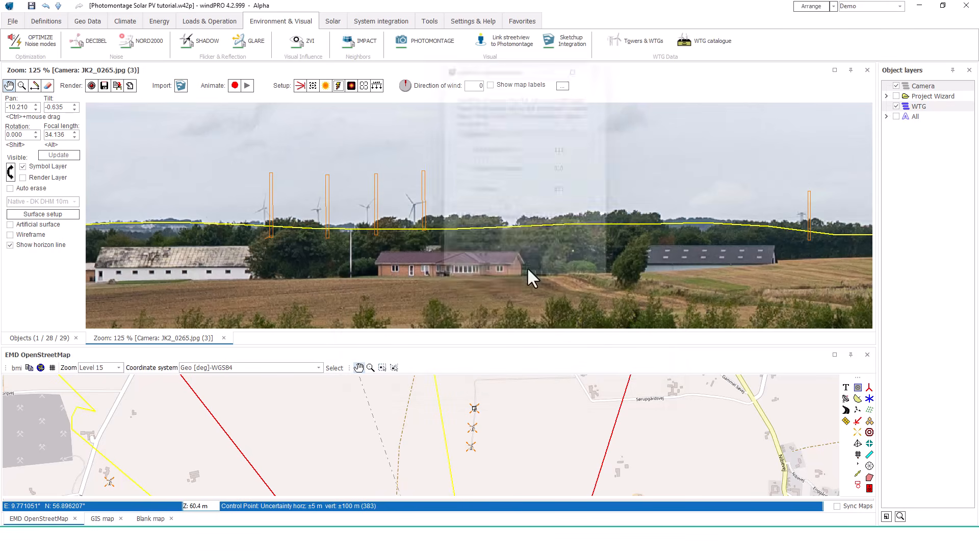
left_click(440, 292)
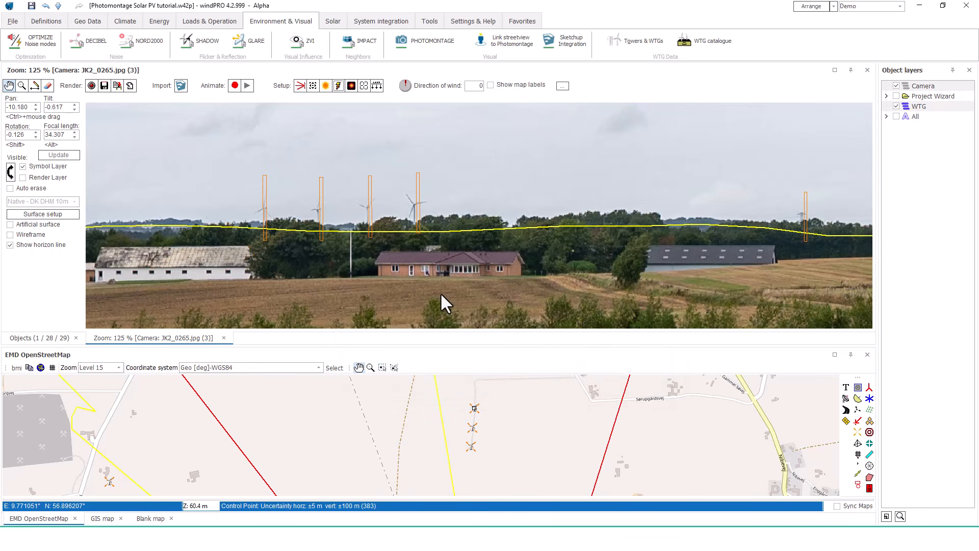
Examine how the control points and horizon line fit across the photo, comparing the farm buildings with the aerial map
left_click_drag(831, 284, 580, 214)
scroll(580, 214, "down", 1)
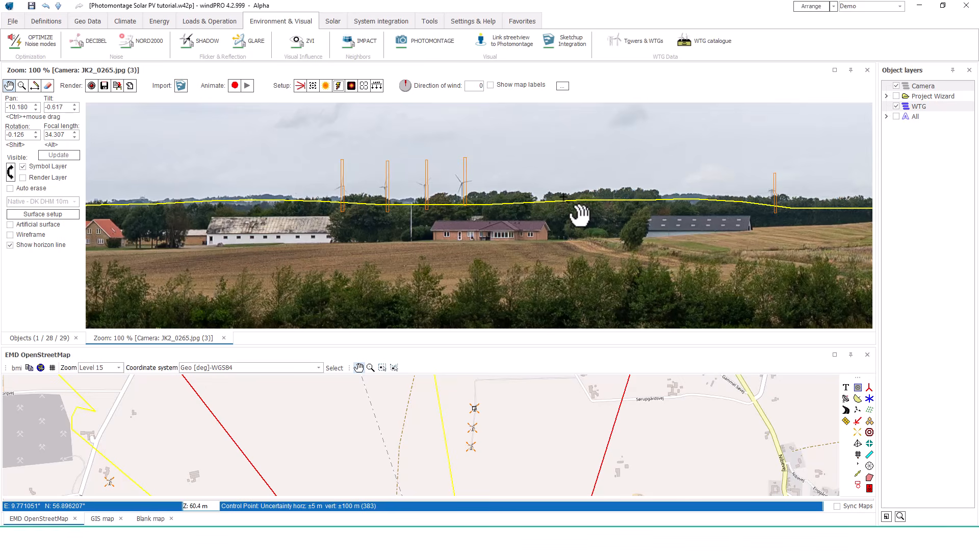
left_click_drag(313, 258, 755, 245)
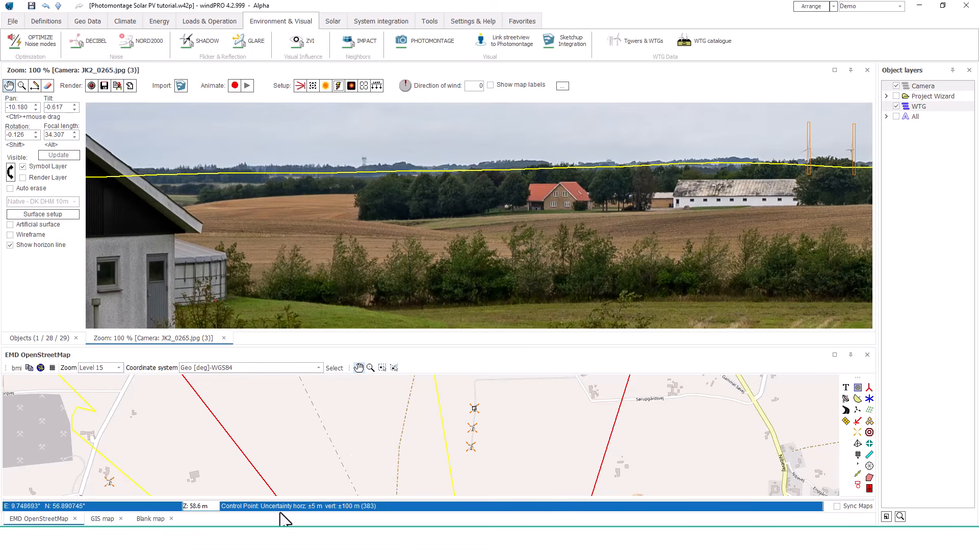
left_click(107, 520)
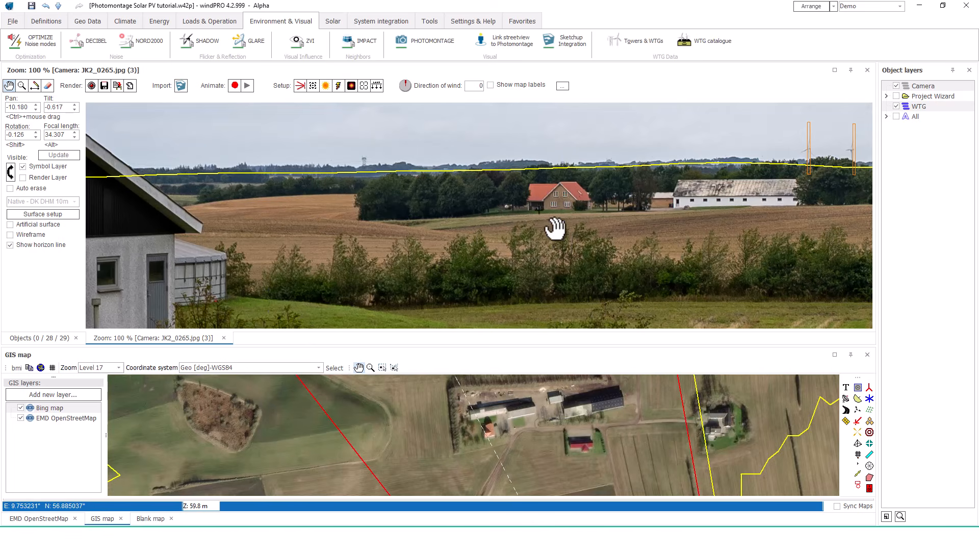
left_click_drag(542, 219, 519, 220)
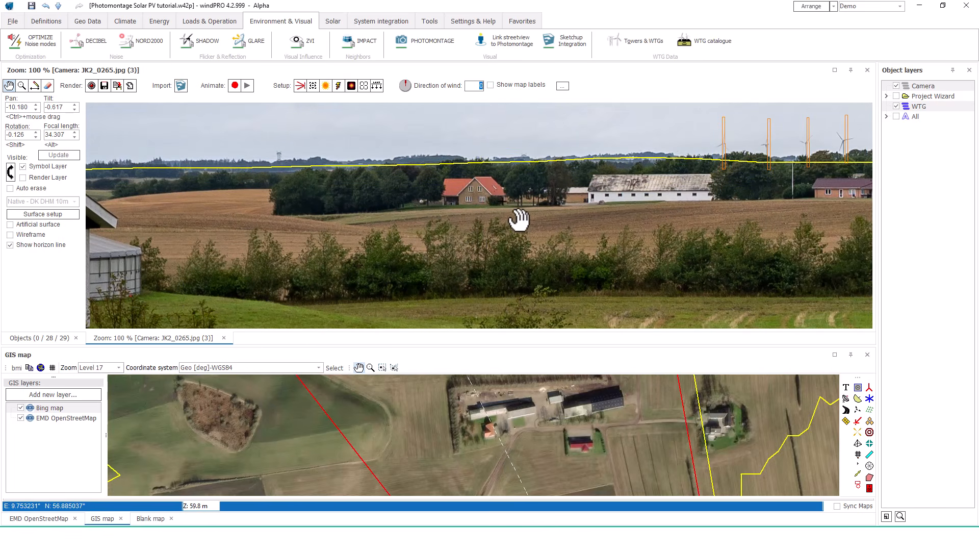
left_click_drag(793, 238, 427, 240)
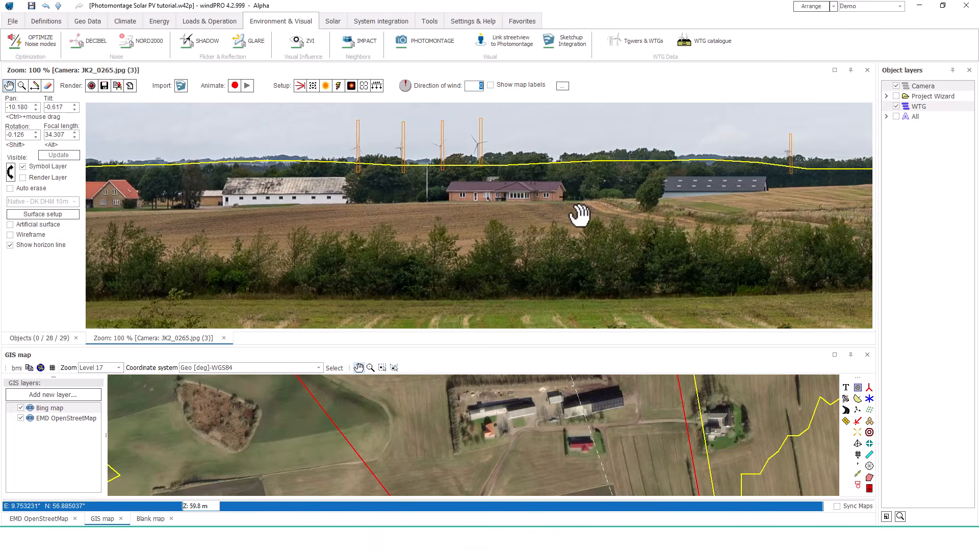
scroll(724, 212, "down", 1)
right_click(598, 168)
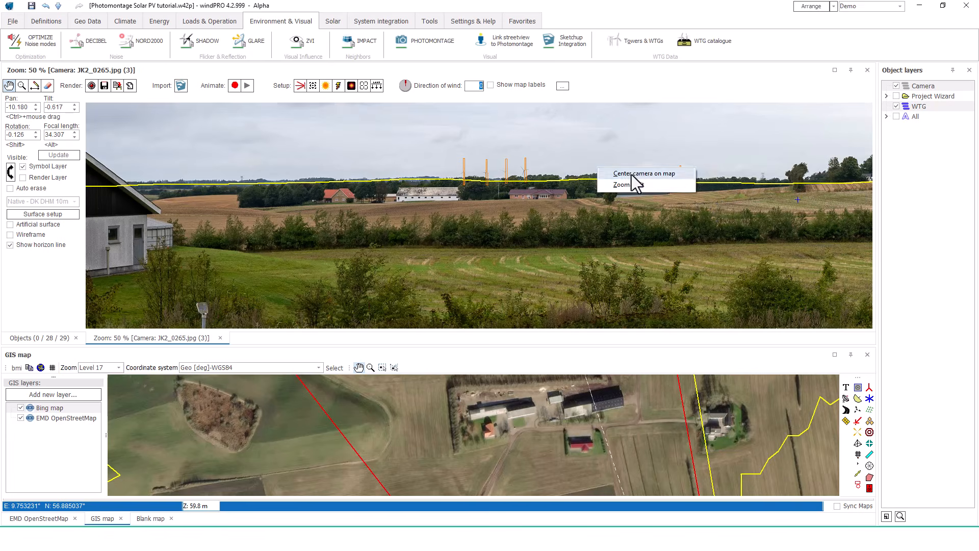
left_click(633, 185)
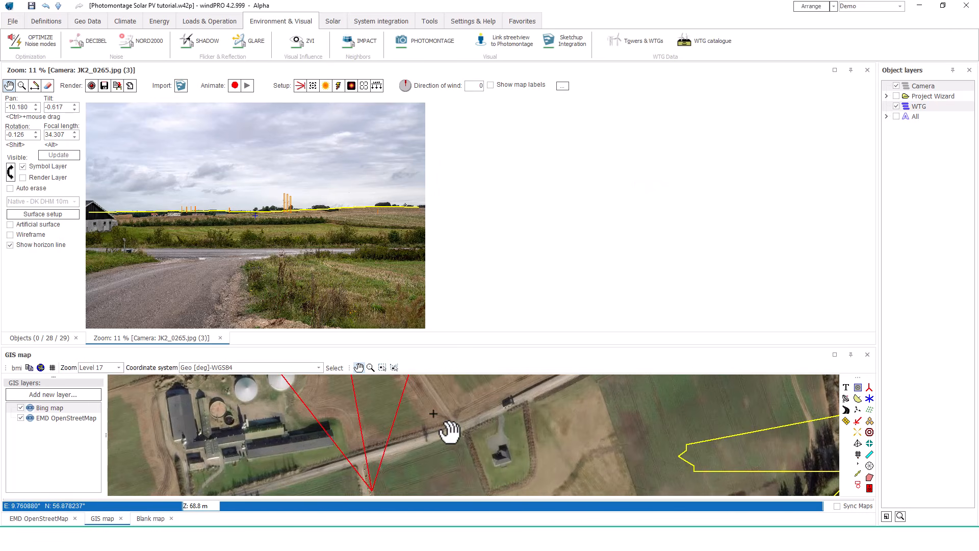
Hide the photo's horizon line and add the solarpvareas GeoPackage layer to the enlarged GIS map
left_click(14, 246)
left_click(835, 355)
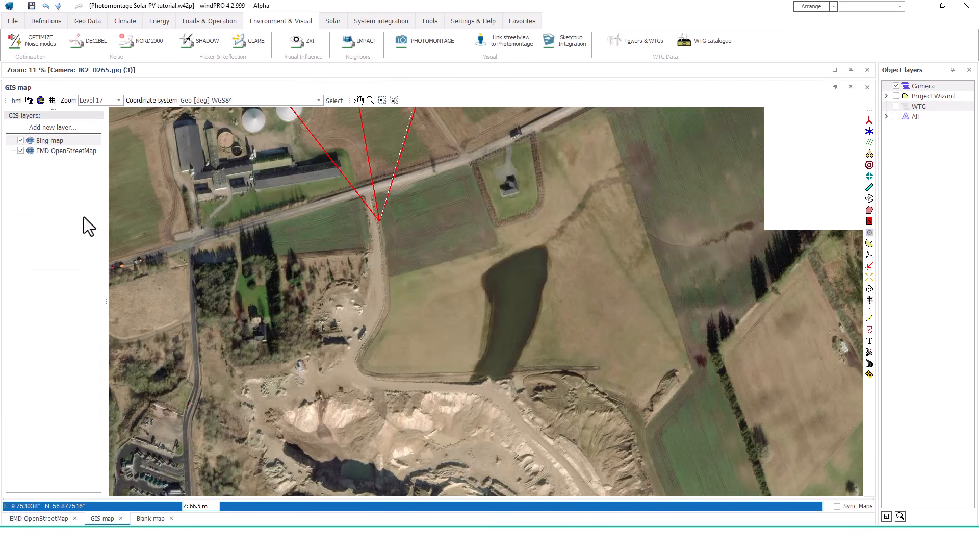
left_click(68, 128)
left_click(117, 145)
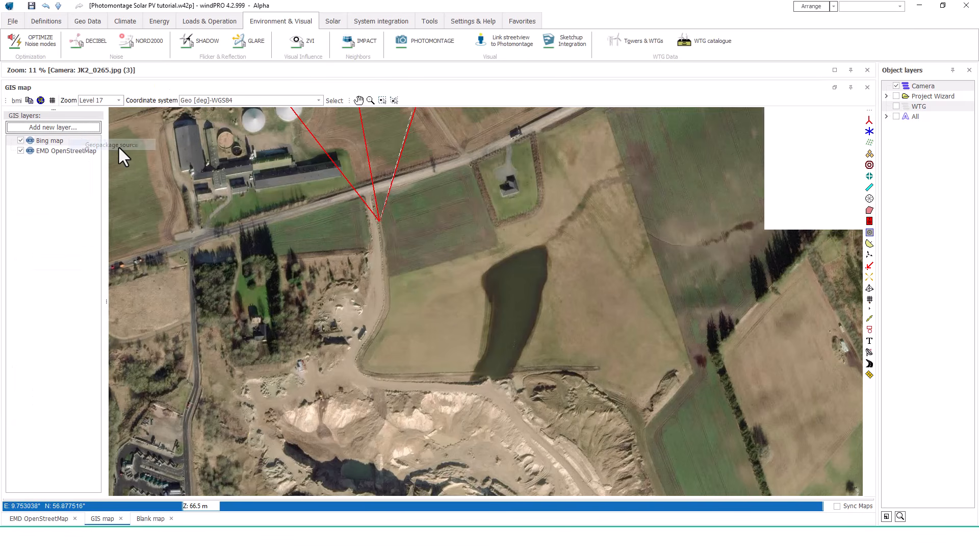
double_click(437, 250)
left_click(479, 152)
left_click(479, 275)
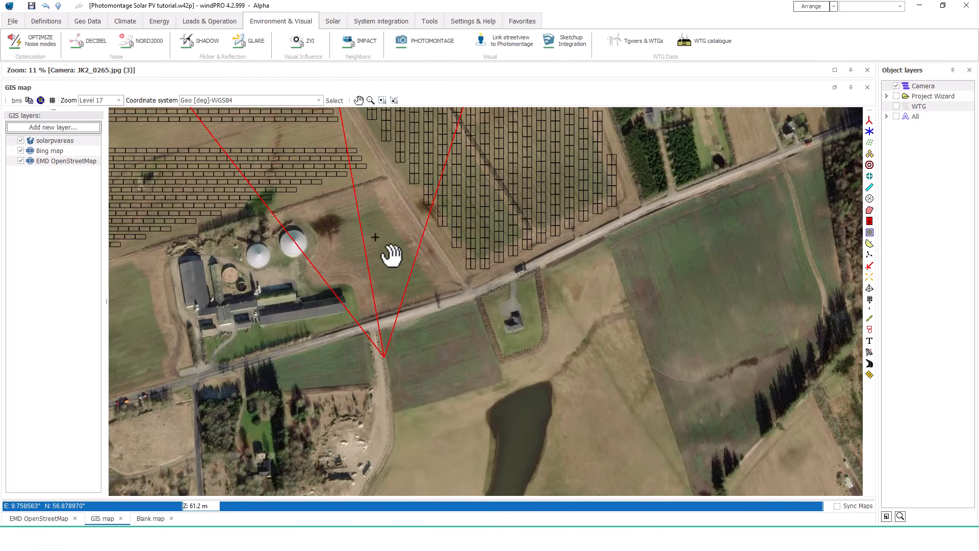
Create an object layer named PV for the solar park objects
left_click_drag(394, 256, 614, 400)
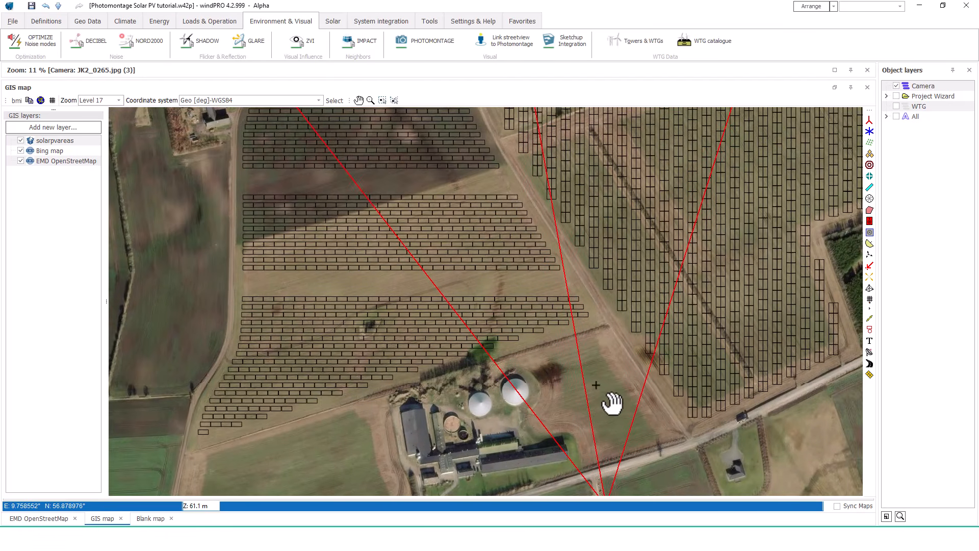
scroll(608, 397, "down", 1)
left_click_drag(656, 205, 610, 160)
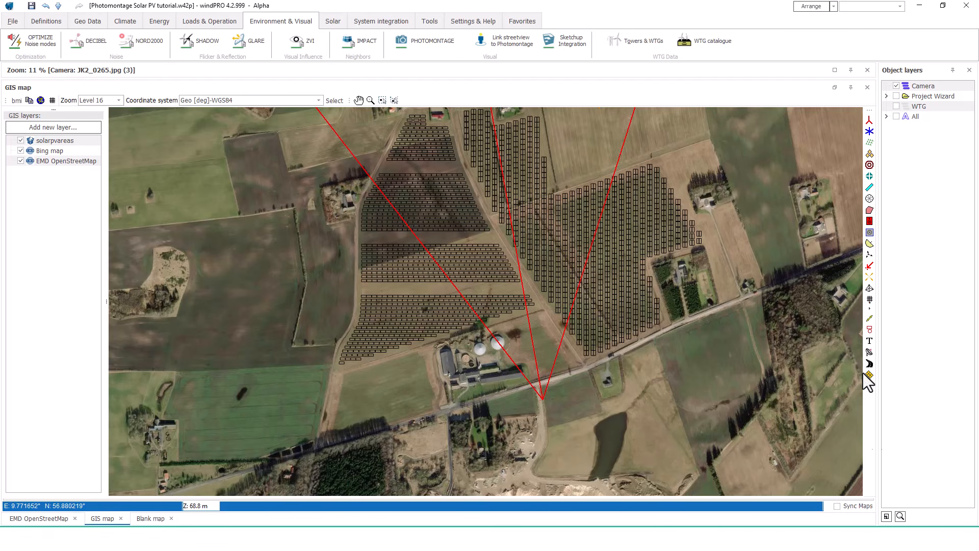
left_click(888, 517)
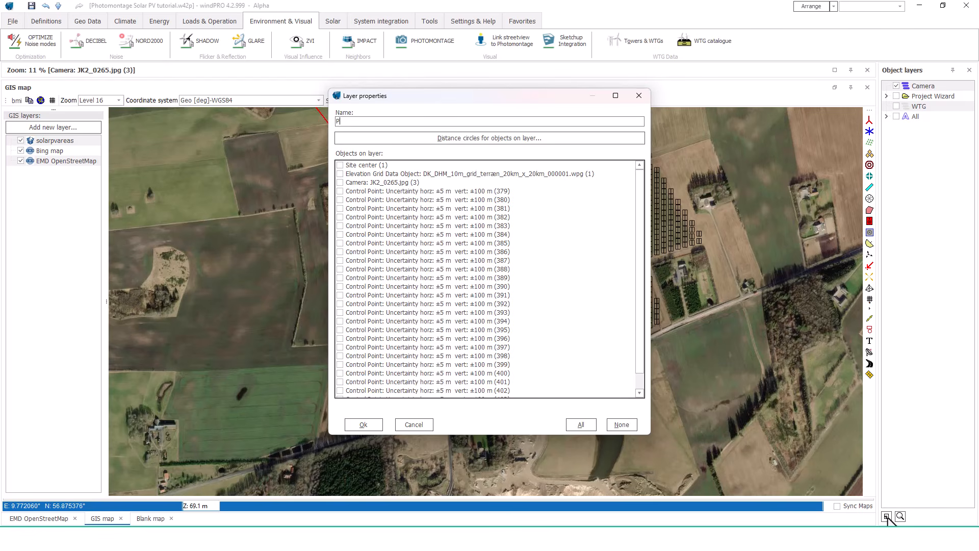
key("Return")
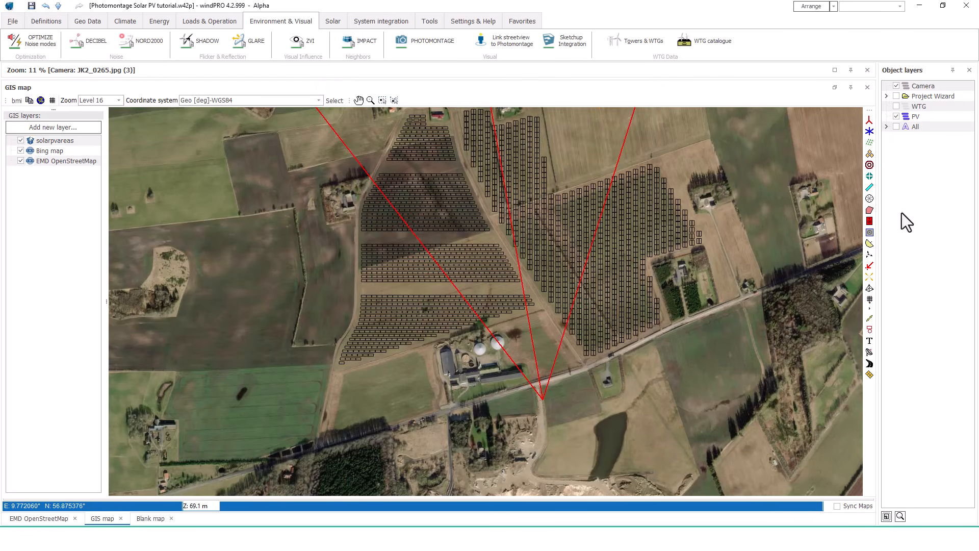
Place a Solar PV object in the open field north of the eastern panel block and enlarge the GIS map for drawing
left_click(579, 156)
left_click(593, 202)
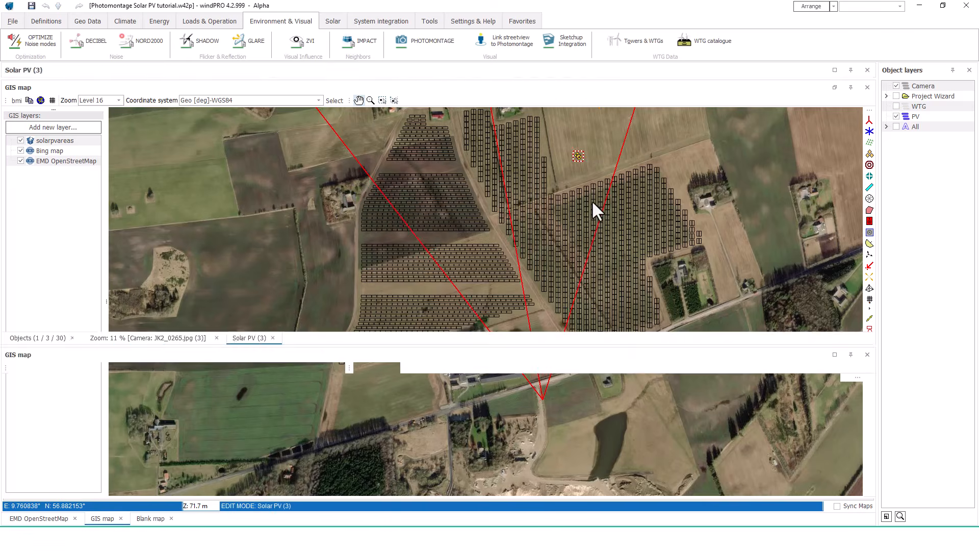
left_click(835, 355)
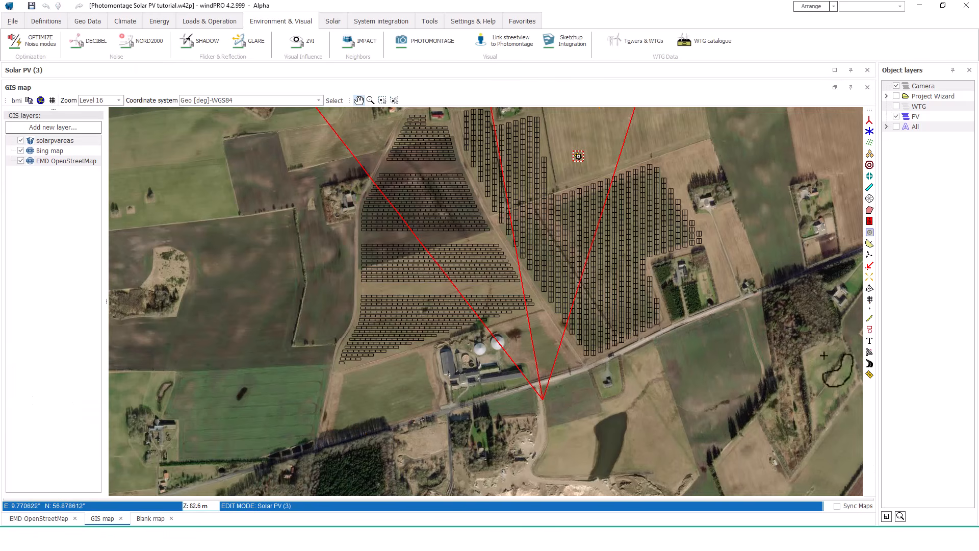
Outline the solar area around the western panel block, following the field edges and the farm at its northern tip, and finish the polygon
left_click(337, 372)
left_click(539, 308)
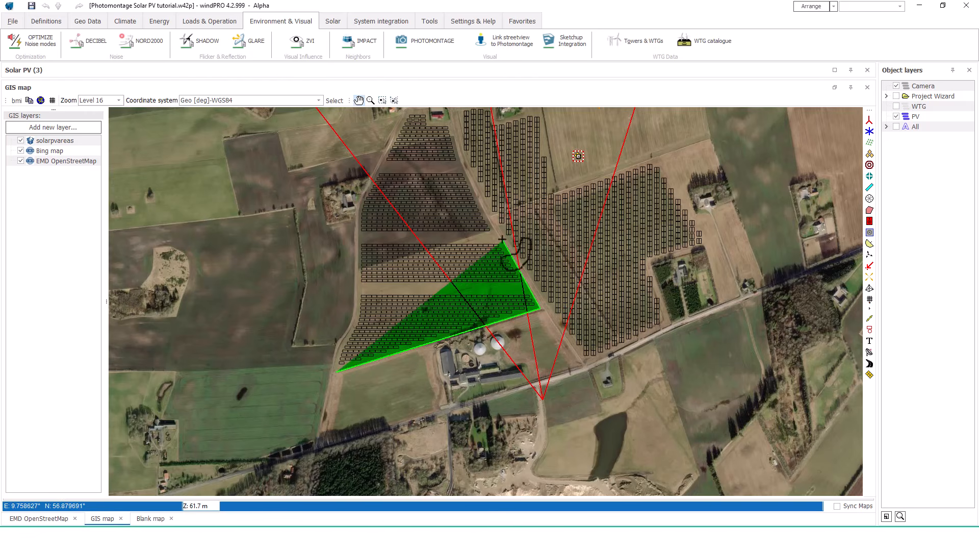
left_click(492, 226)
left_click(459, 157)
left_click(448, 119)
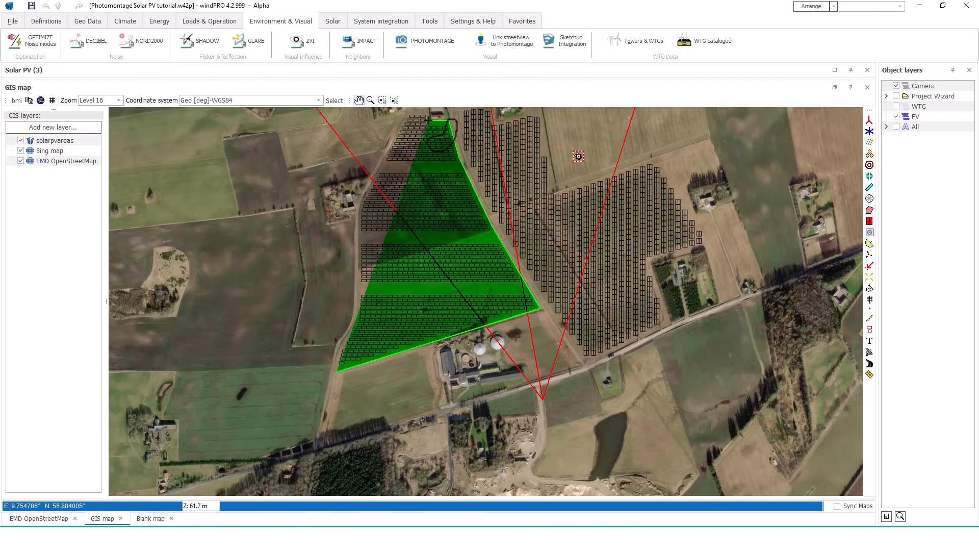
left_click(431, 126)
left_click(463, 292)
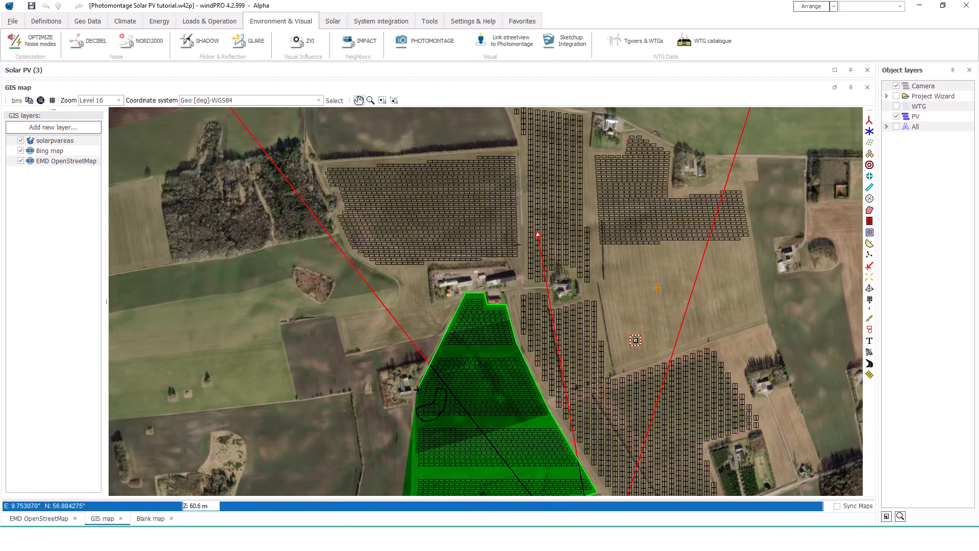
left_click(424, 369)
left_click(412, 487)
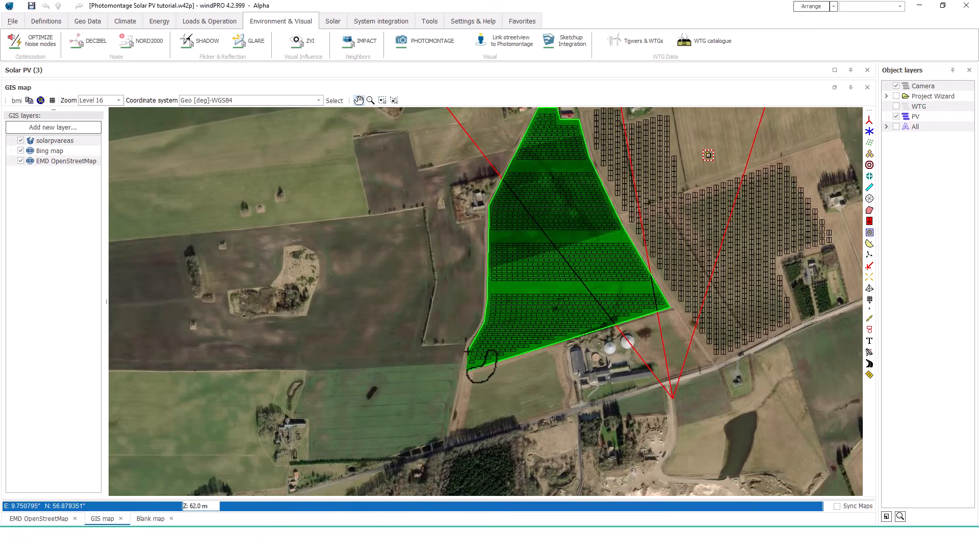
right_click(465, 368)
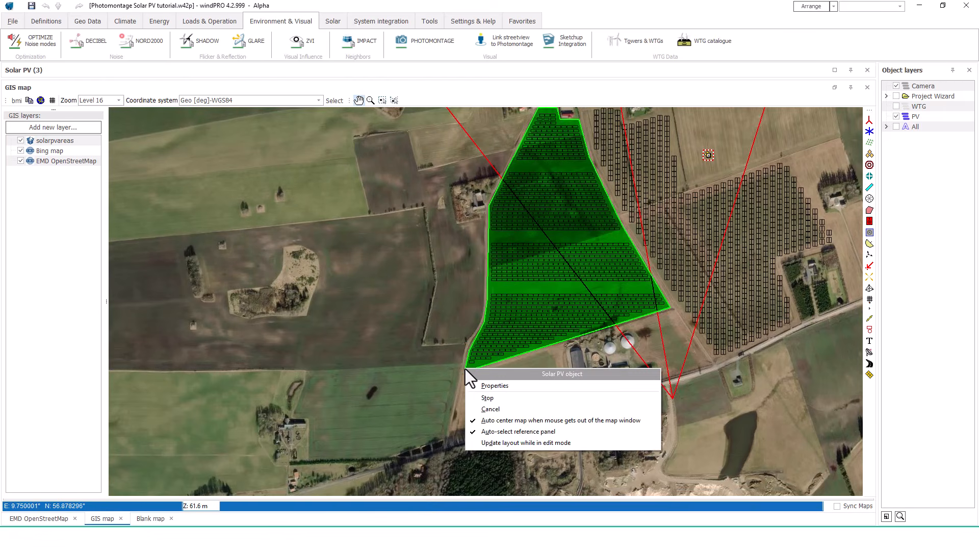
left_click(489, 397)
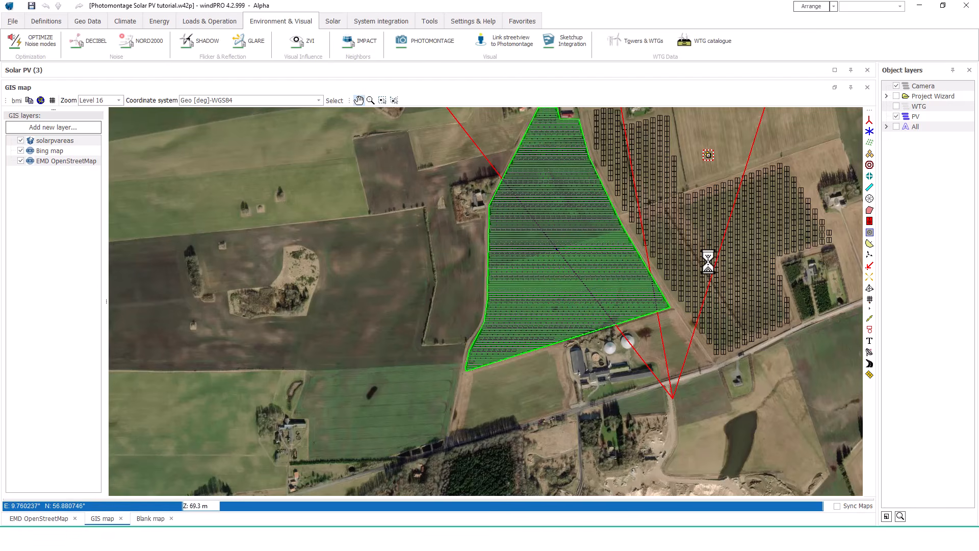
Restore the GIS map's size and hide the Bing map and EMD OpenStreetMap layers beneath the solar area
left_click(835, 88)
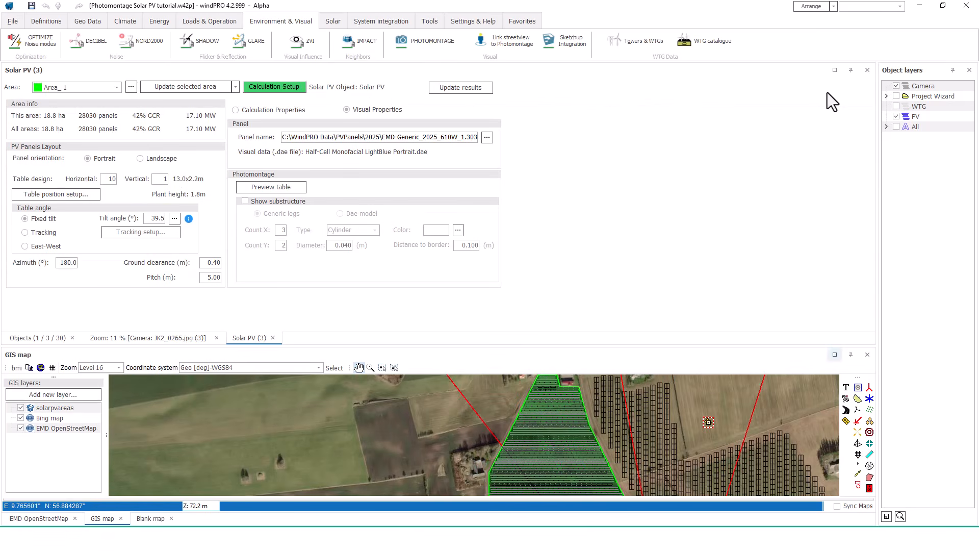
left_click_drag(636, 428, 510, 352)
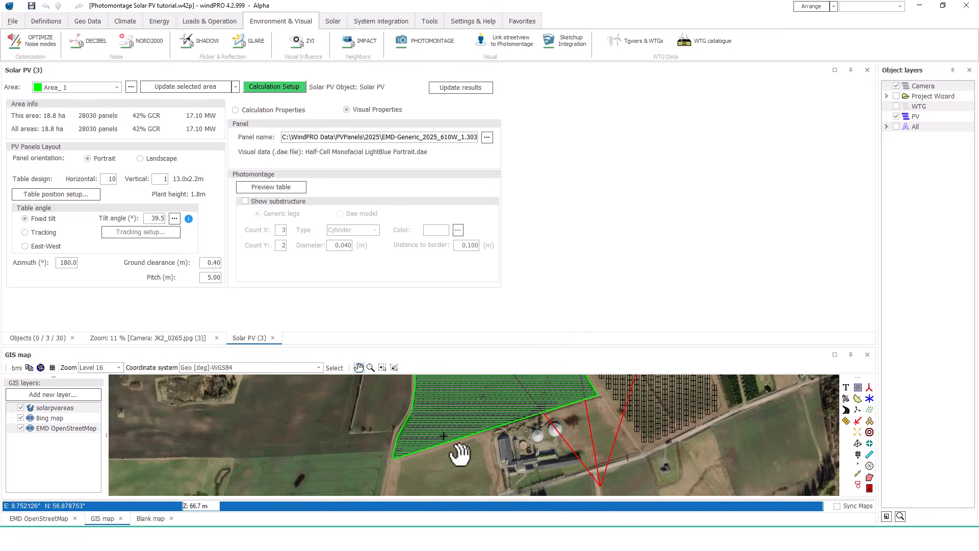
scroll(459, 453, "up", 1)
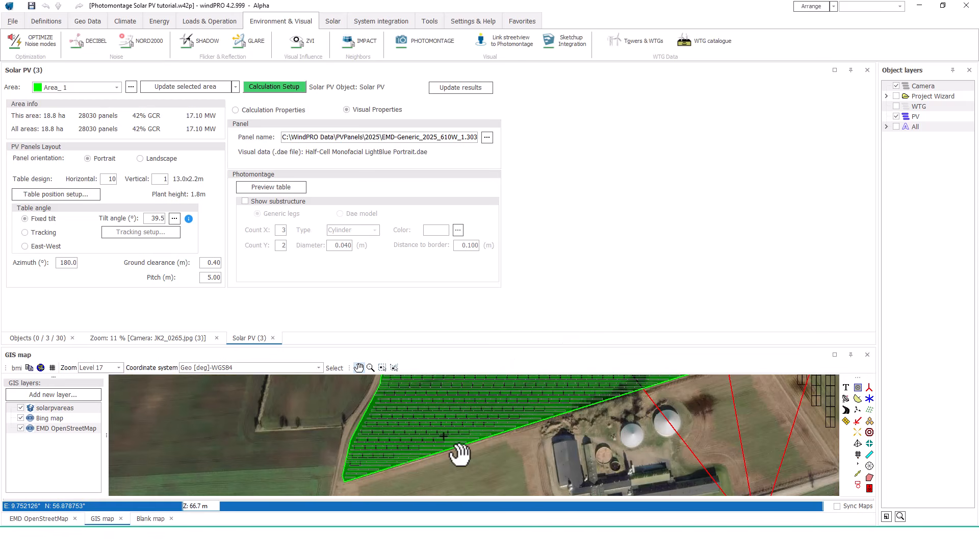
left_click(21, 429)
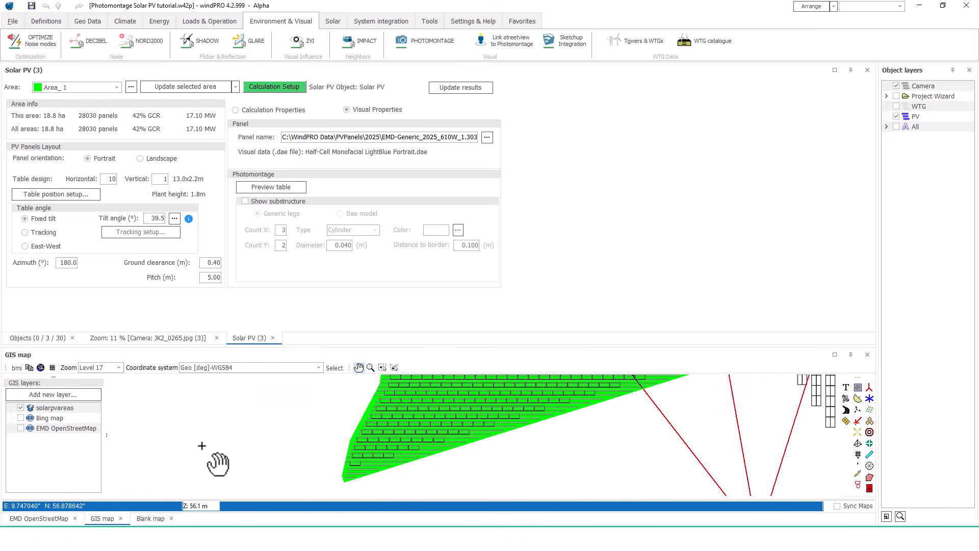
left_click(474, 423)
left_click_drag(466, 461, 424, 482)
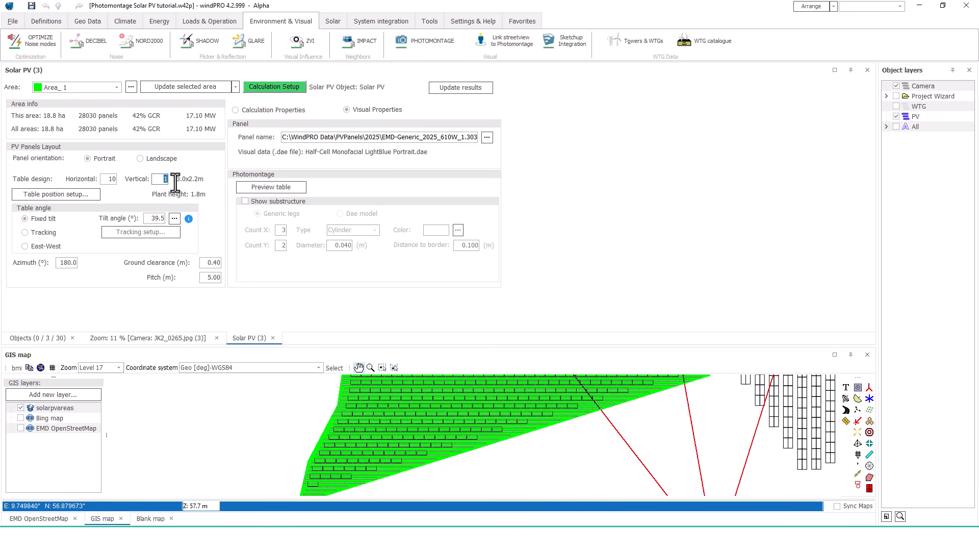
Set the area's tables to 3 panels vertically, 25° tilt and 10 m pitch, update the area and preview the table
type("3")
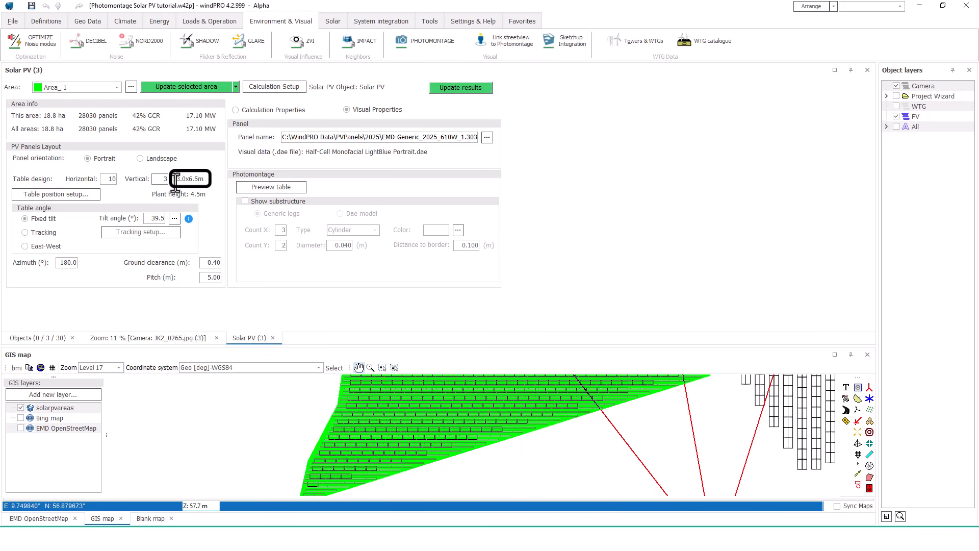
left_click(220, 276)
type("10")
left_click(283, 186)
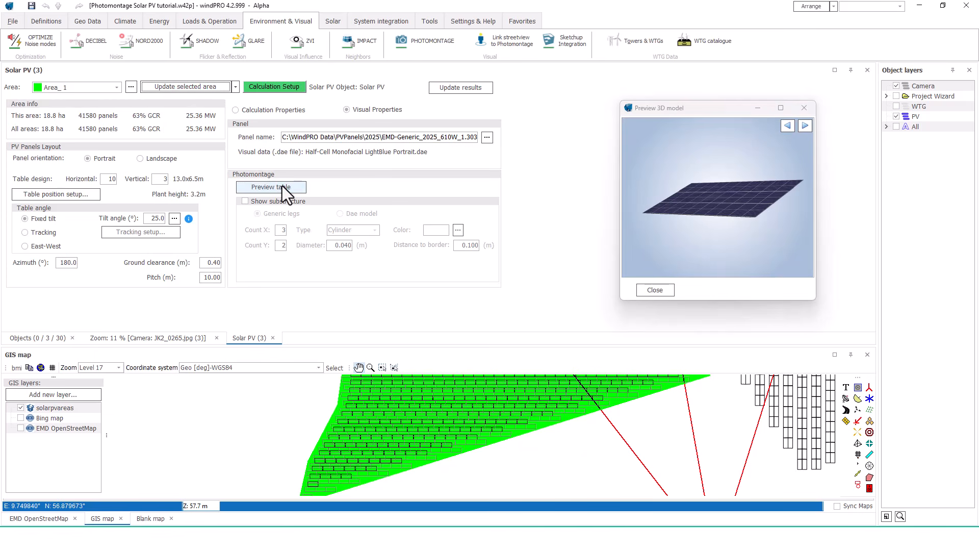
Show the substructure with generic cylinder legs, set Count Y to 3, and check the refreshed table preview before closing it
left_click(245, 202)
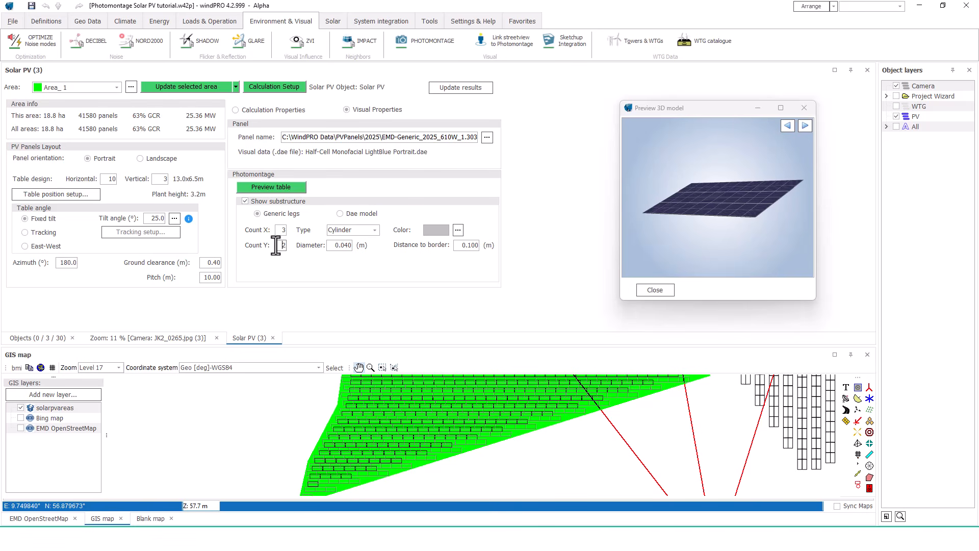
left_click(294, 187)
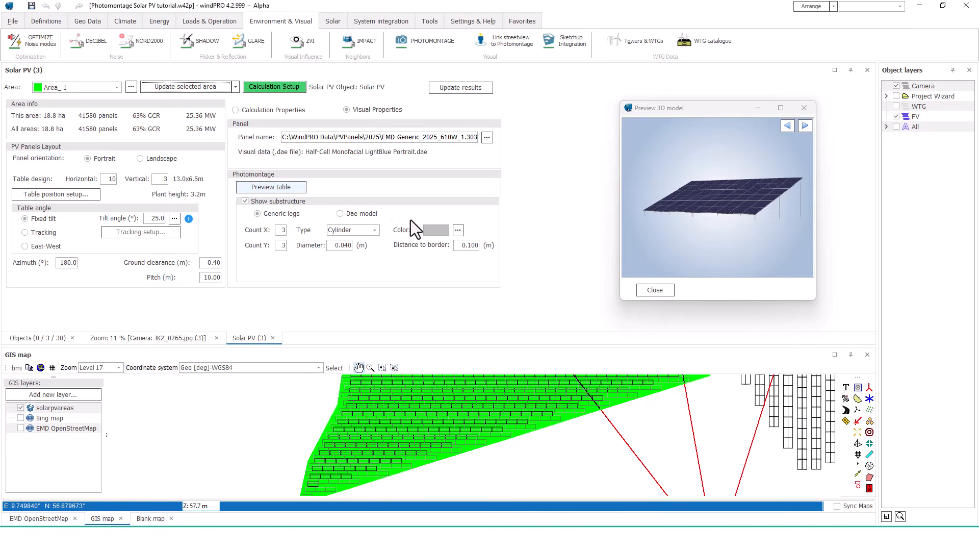
left_click(639, 290)
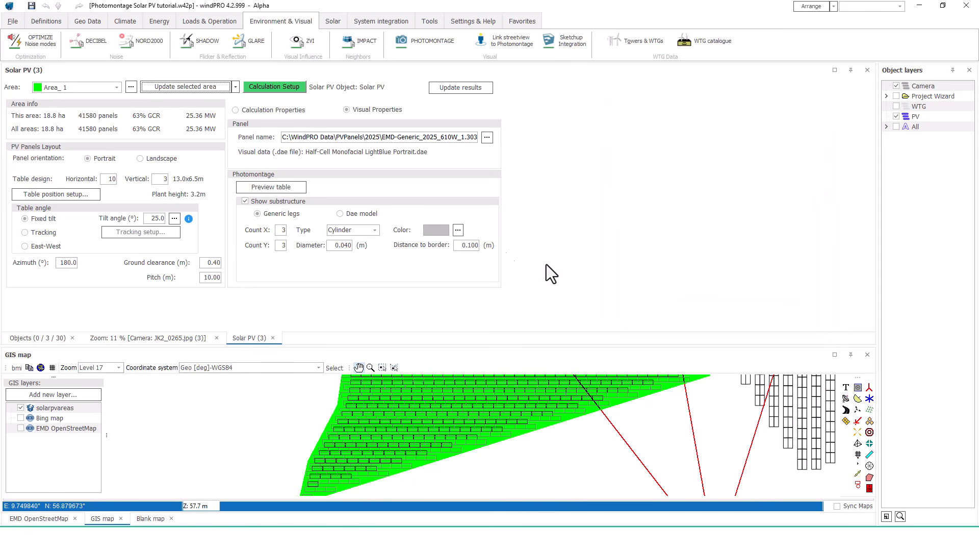
Set the table positions to centered with auto spacing and include a 4 m buffer to the area borders
left_click(92, 195)
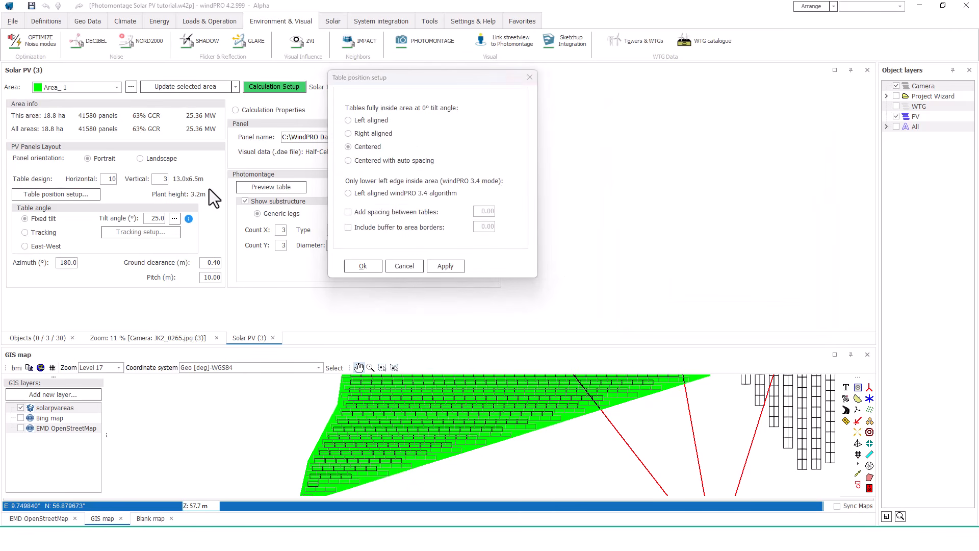
left_click(348, 162)
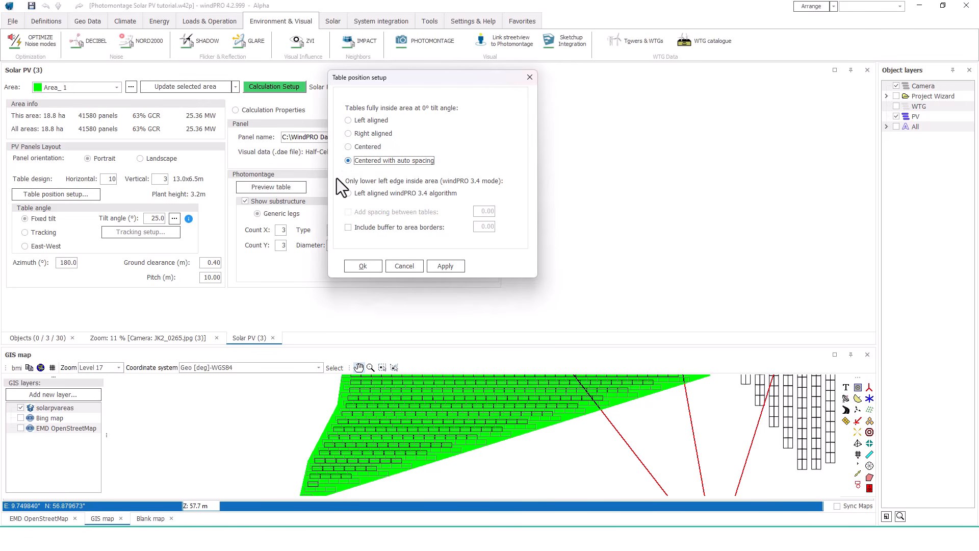
left_click(348, 228)
left_click_drag(481, 227, 501, 228)
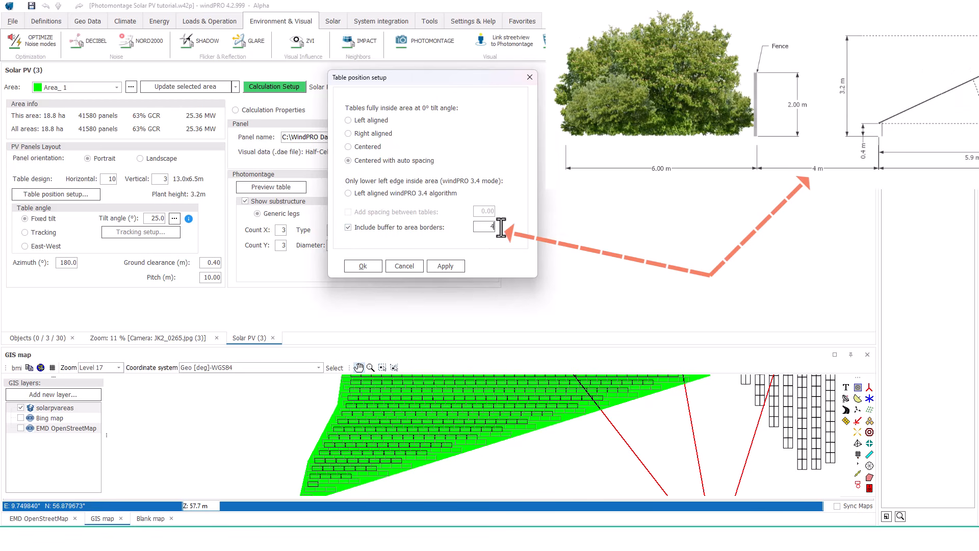
left_click(445, 266)
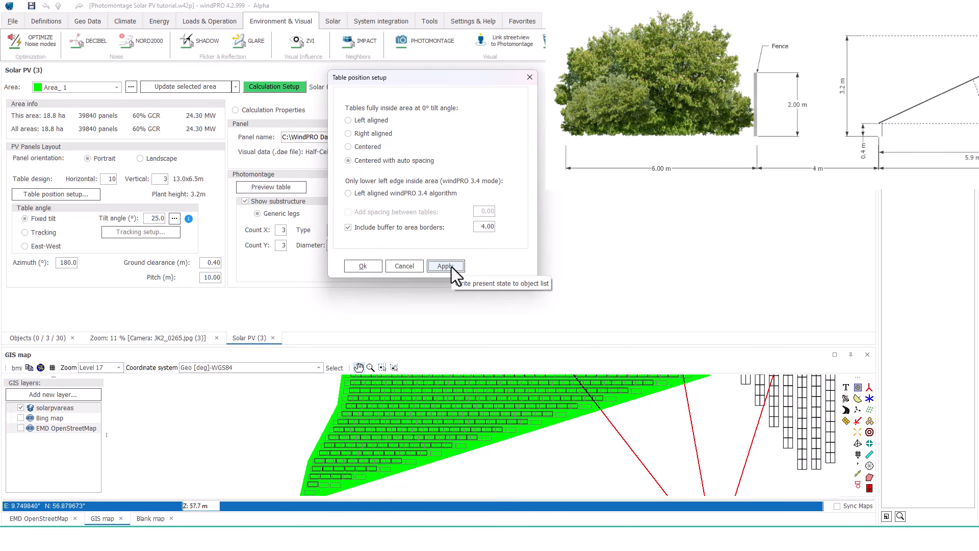
left_click(369, 268)
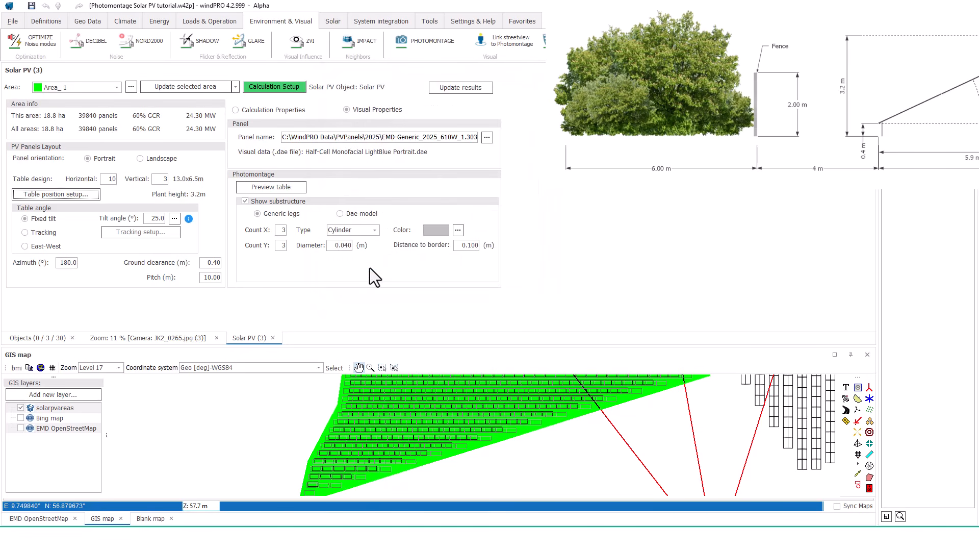
Move a western boundary point of the solar area outward and turn on layout updating while in edit mode
left_click(355, 421)
left_click_drag(335, 405, 312, 409)
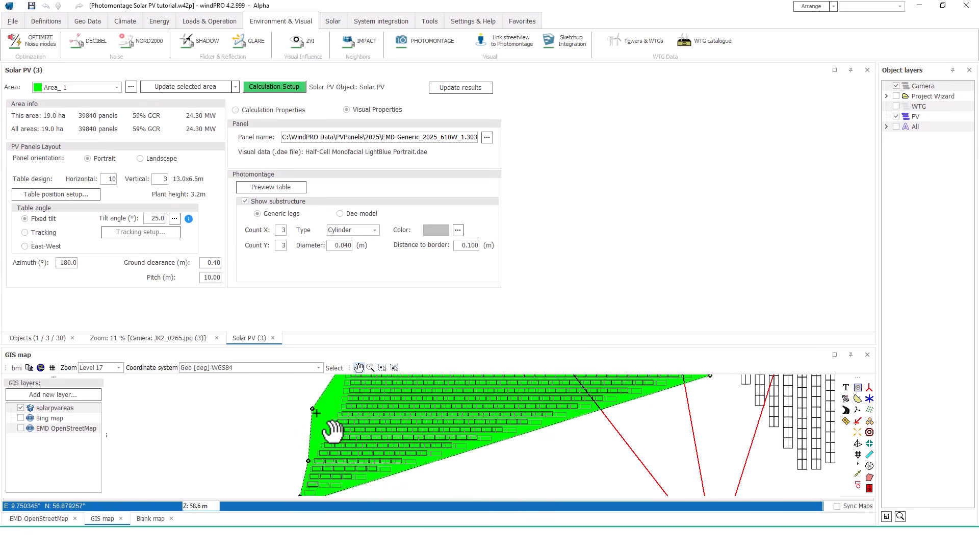
right_click(329, 427)
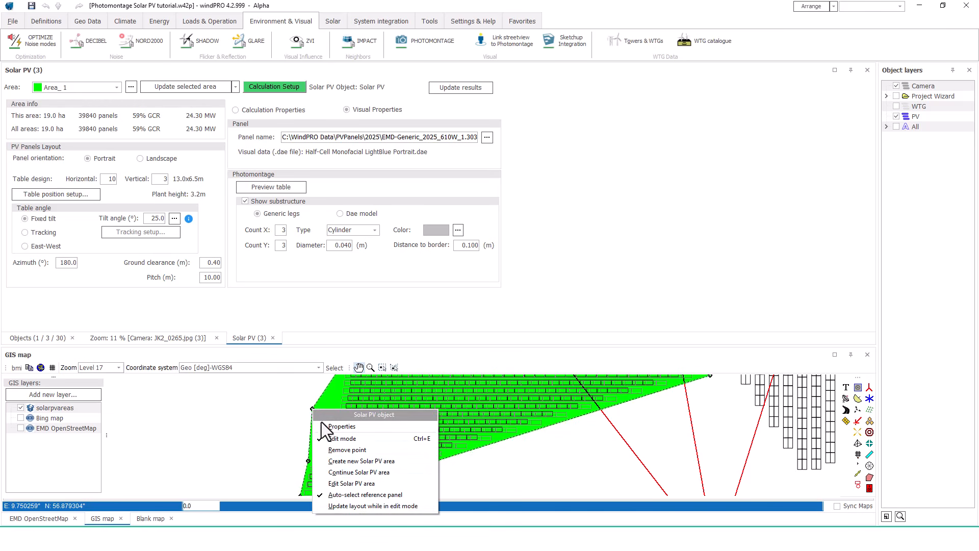
left_click(351, 507)
Reposition the western boundary points and the southeastern corner so the table rows match the reference layout
left_click_drag(321, 431, 323, 471)
left_click_drag(347, 391, 349, 411)
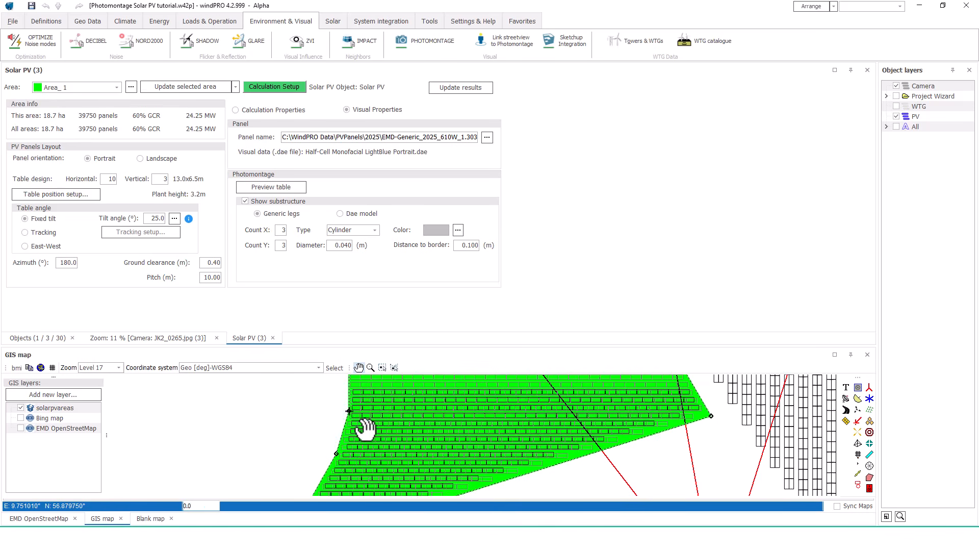
left_click_drag(337, 454, 341, 453)
left_click_drag(711, 416, 707, 411)
left_click_drag(559, 471, 604, 434)
Add a boundary point on the solar area's southern edge and adjust that edge to follow the reference tables
right_click(525, 448)
left_click(556, 396)
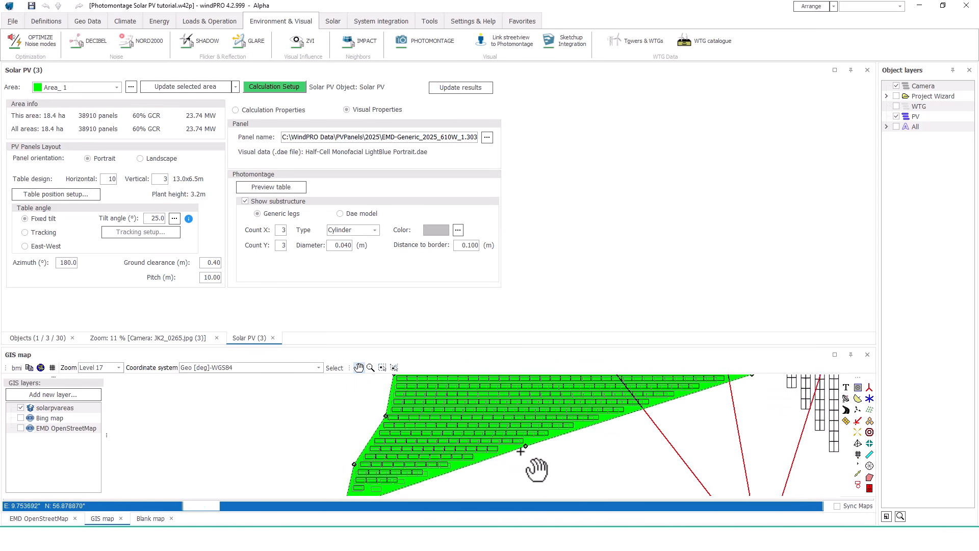
left_click_drag(459, 491, 534, 454)
left_click_drag(422, 470, 447, 460)
left_click_drag(641, 428, 571, 530)
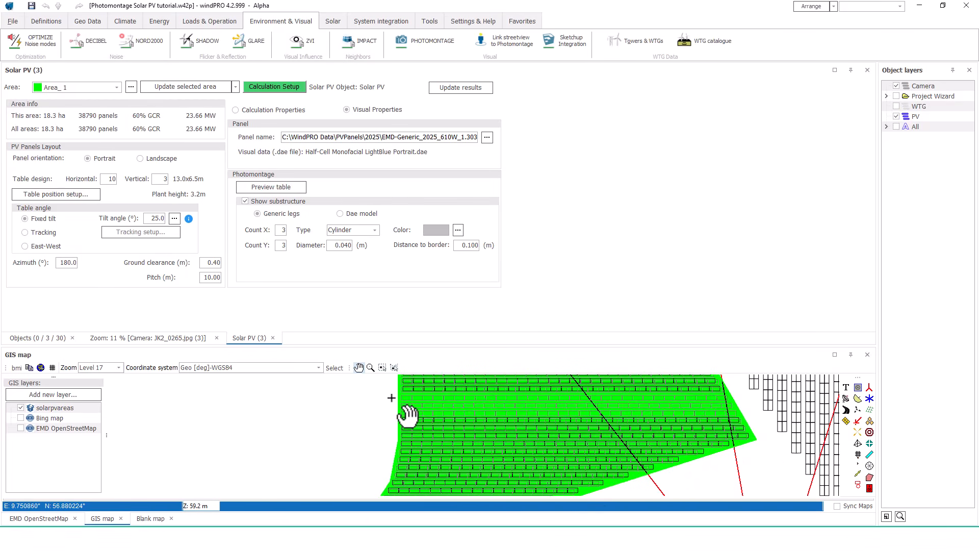
Create an exclusion area and outline it across the gap between the table rows in the southern part of the green area
right_click(392, 398)
left_click(418, 439)
left_click(266, 166)
left_click(281, 455)
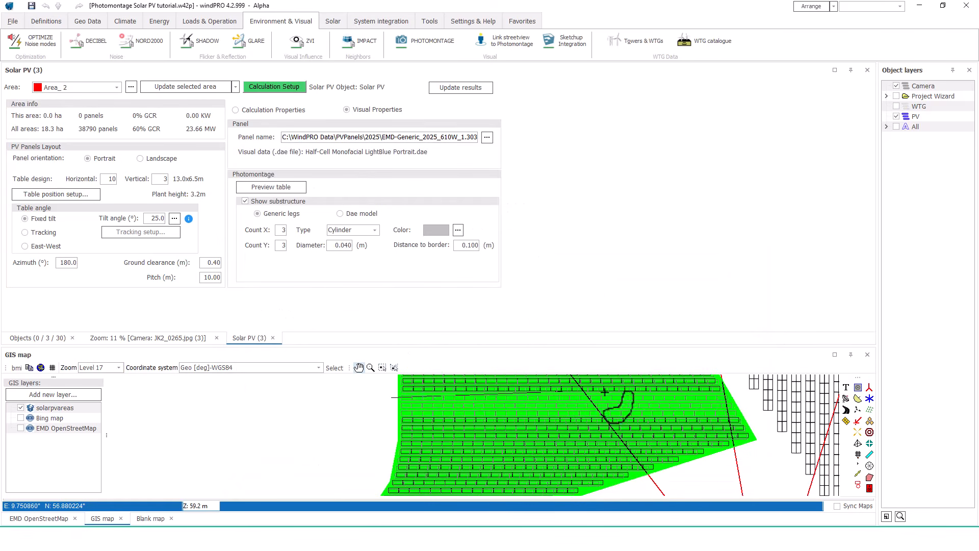
right_click(390, 413)
left_click(403, 442)
Draw a second exclusion area over the row gap midway up the green area, extending past both sides
left_click_drag(754, 397, 726, 488)
right_click(386, 391)
left_click(410, 426)
left_click(280, 455)
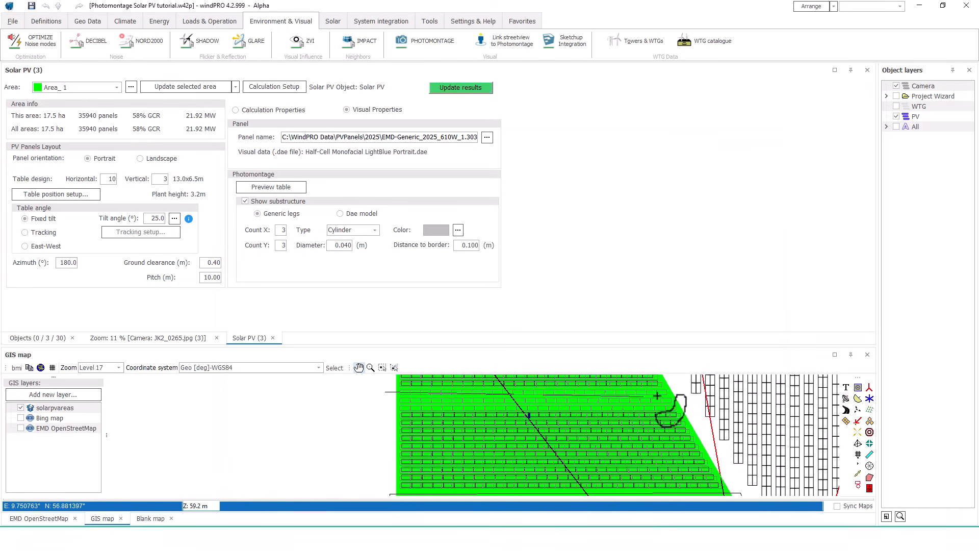
left_click(676, 391)
left_click(684, 405)
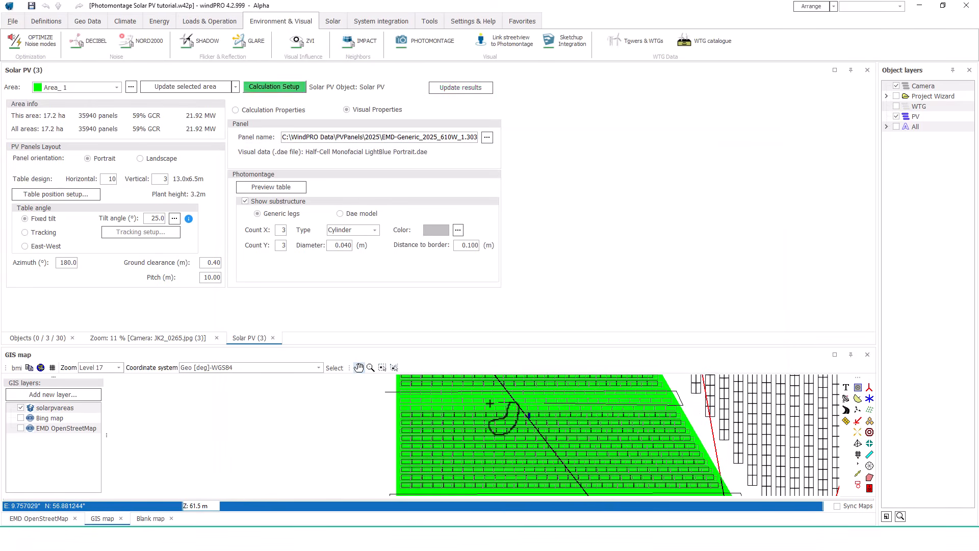
right_click(389, 405)
left_click(411, 434)
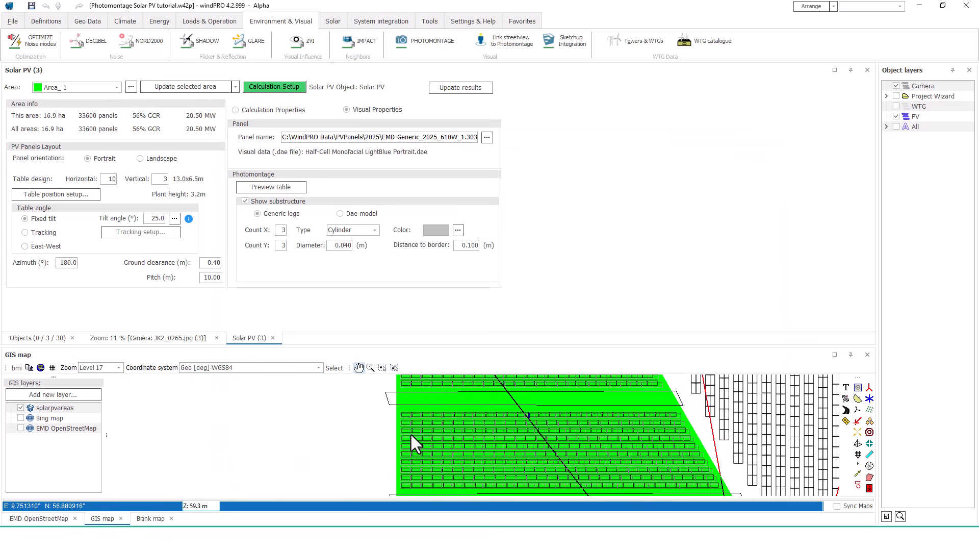
Adjust the boundary point on the green area's western edge to follow the reference tables
left_click_drag(366, 383, 372, 481)
mouse_move(373, 419)
left_mouse_down()
mouse_move(341, 450)
mouse_move(361, 421)
mouse_move(361, 432)
left_mouse_up()
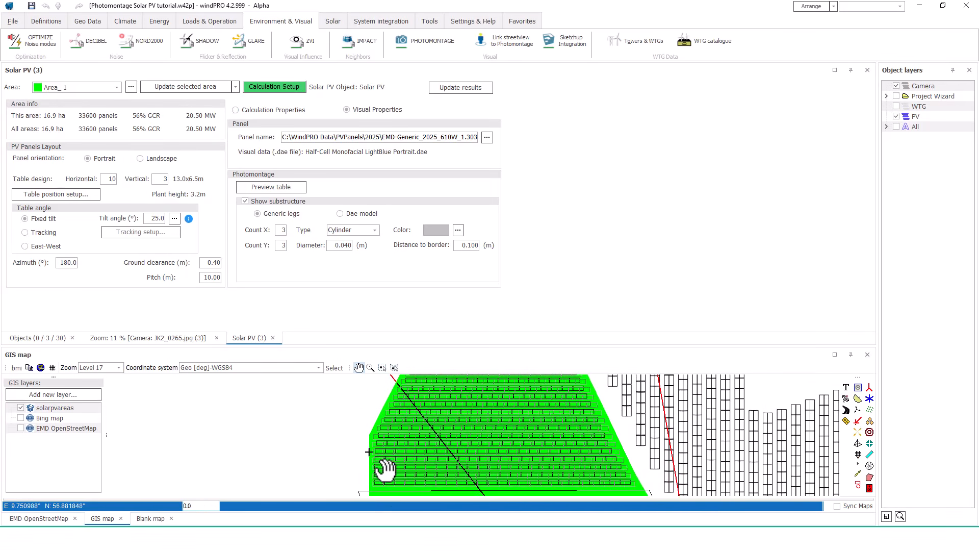
right_click(369, 450)
left_click(400, 388)
Draw a third exclusion area over the row gap in the northern part of the green area
left_click_drag(370, 434, 323, 498)
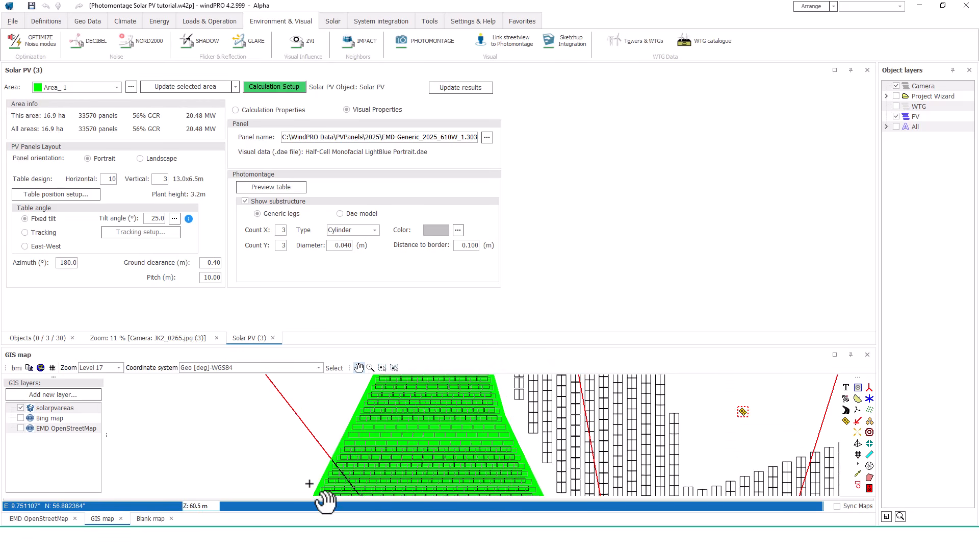
right_click(342, 424)
left_click(372, 463)
key("Return")
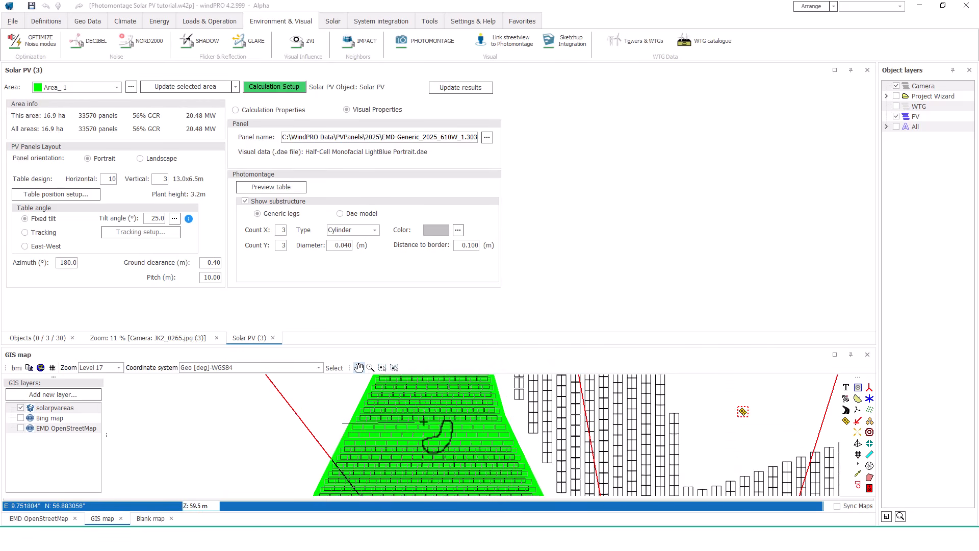
left_click(514, 426)
left_click(521, 441)
left_click(338, 437)
right_click(338, 437)
left_click(356, 465)
Adjust the corner points at the green area's northern tip to match the reference tables
left_click_drag(345, 392, 328, 468)
left_click(401, 394)
left_click(383, 397)
left_click_drag(429, 414, 430, 418)
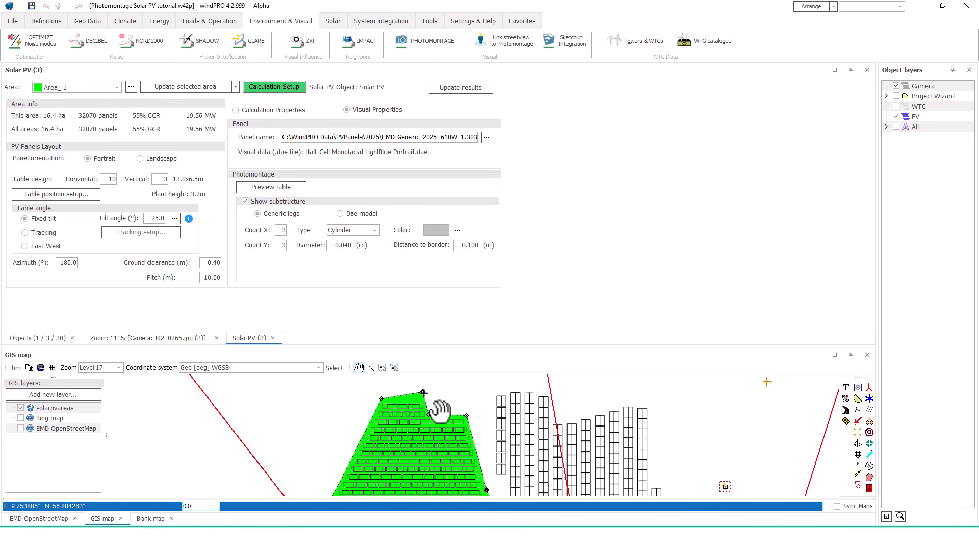
left_click(429, 419)
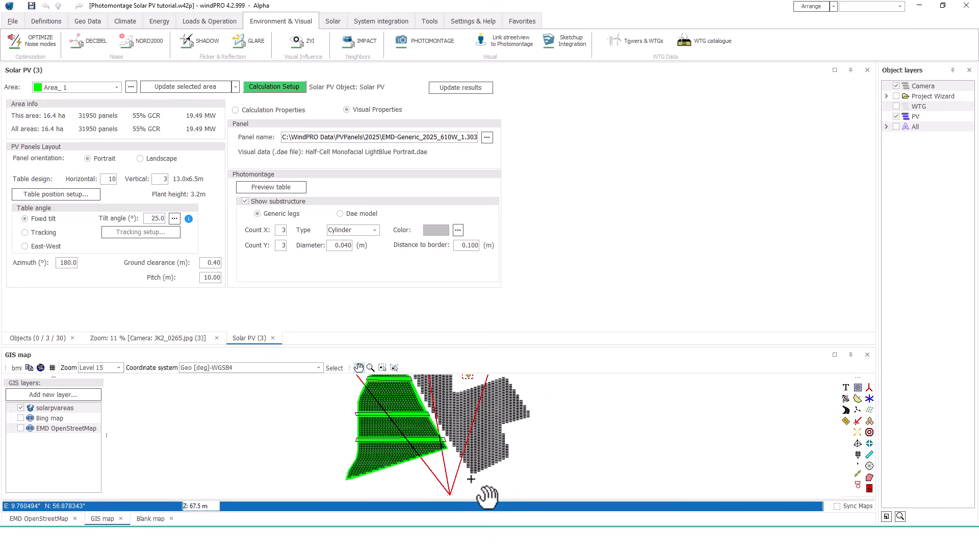
Add a new solar area with exclusion turned off and outline it around the north-south table columns east of the green area
right_click(486, 487)
left_click(502, 431)
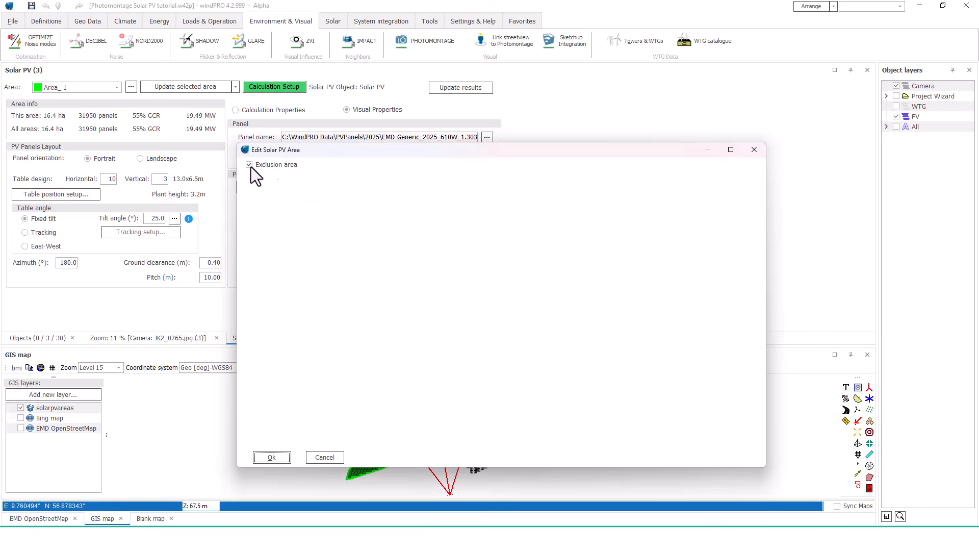
left_click(271, 457)
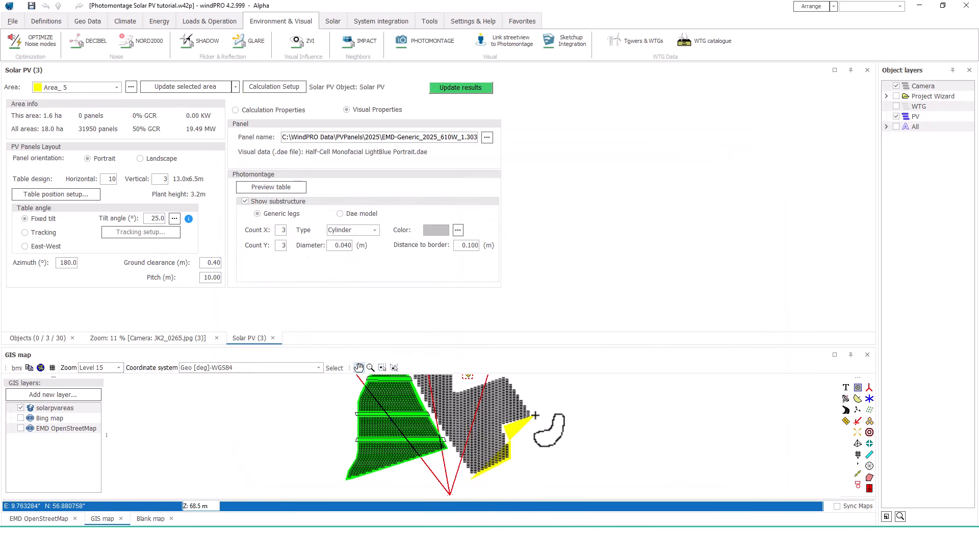
scroll(414, 410, "up", 2)
left_click(415, 409)
left_click(370, 398)
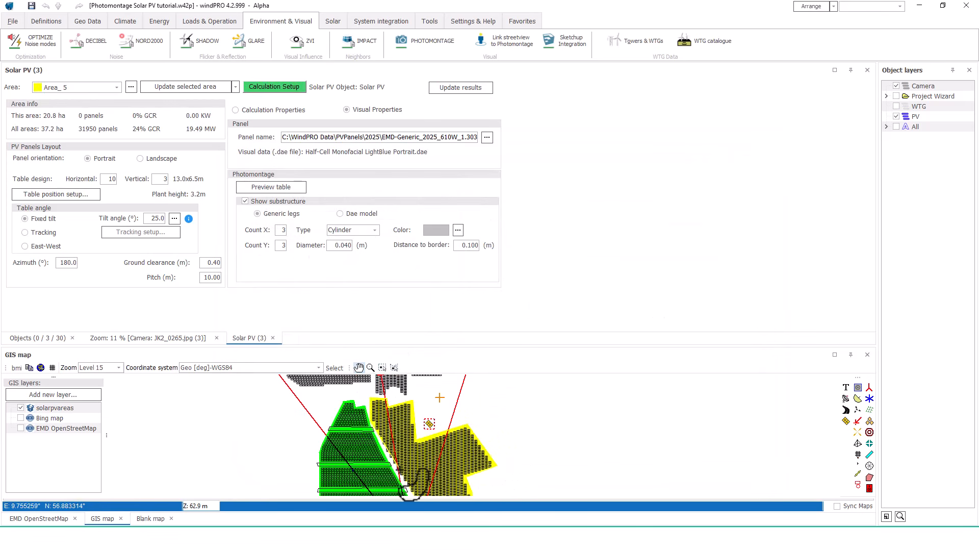
left_click(496, 475)
right_click(490, 465)
left_click(512, 412)
Set the yellow area's table angle to East-West and update the selected area
scroll(498, 463, "up", 2)
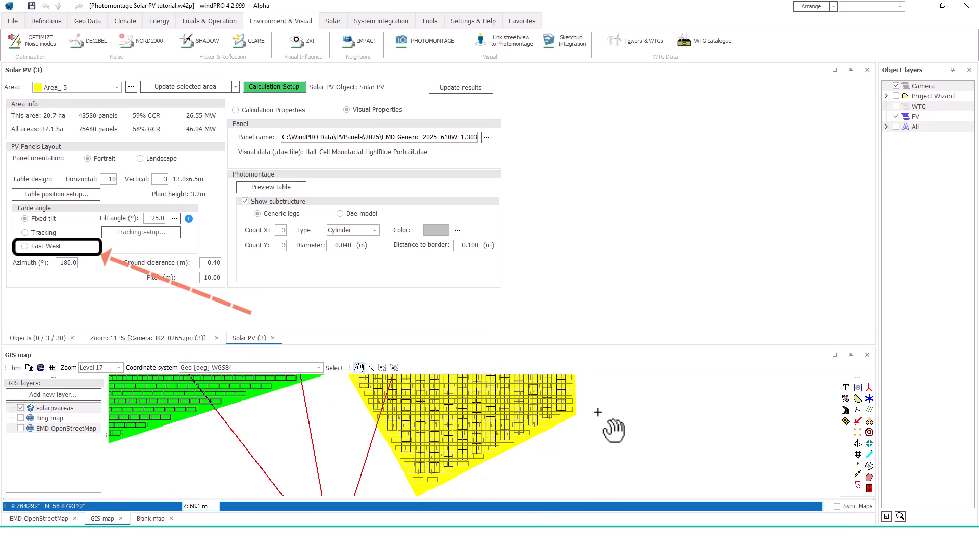
left_click(24, 246)
left_click(192, 90)
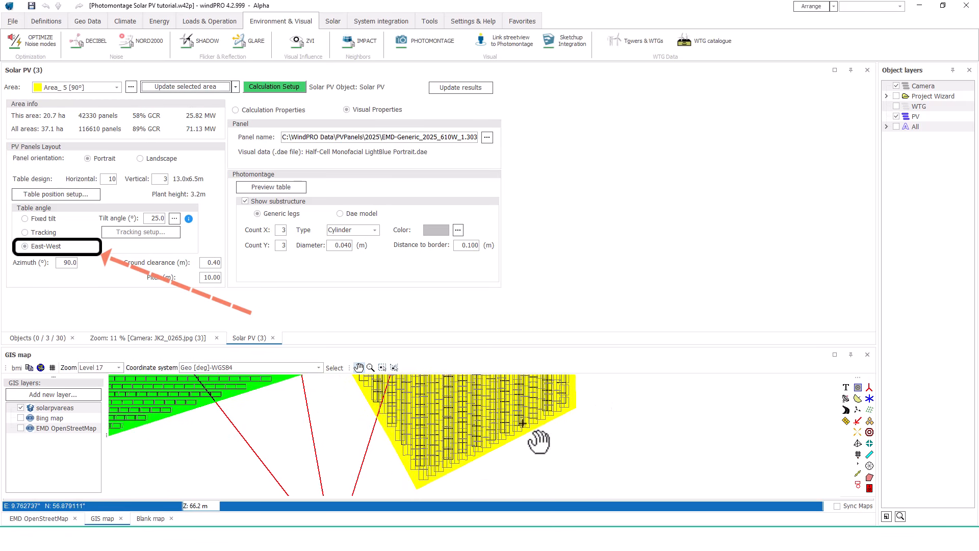
Try pitches of 15, 17 and 20 m for the yellow area, updating the layout after each one
double_click(209, 279)
type("15")
left_click(209, 86)
double_click(211, 277)
type("17")
left_click(216, 89)
double_click(209, 278)
type("20")
left_click(192, 87)
Set the yellow area's pitch to 18 m and update the selected area
double_click(210, 277)
type("18")
left_click(184, 88)
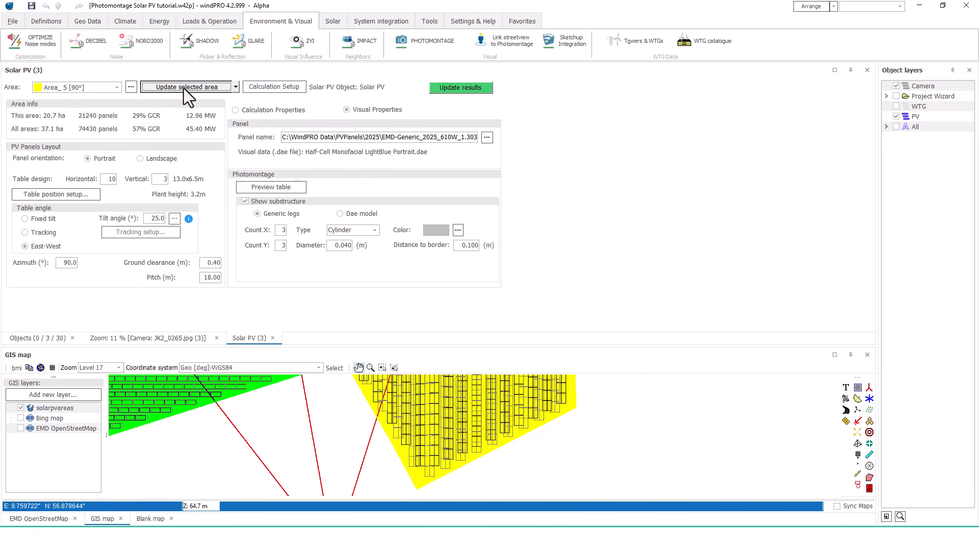
Adjust the yellow area's southern corner and eastern boundary points to align the tables with the reference columns
left_click_drag(383, 470, 374, 459)
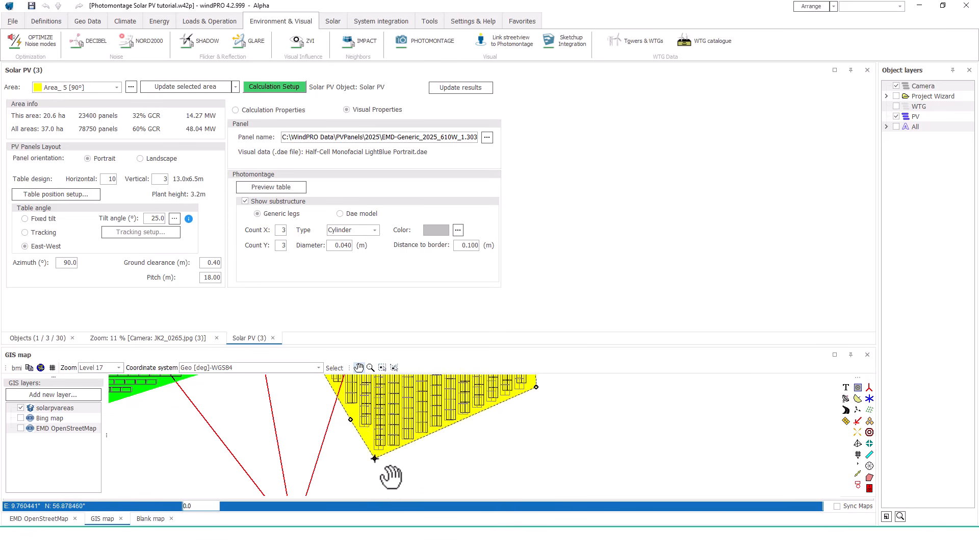
scroll(505, 433, "down", 1)
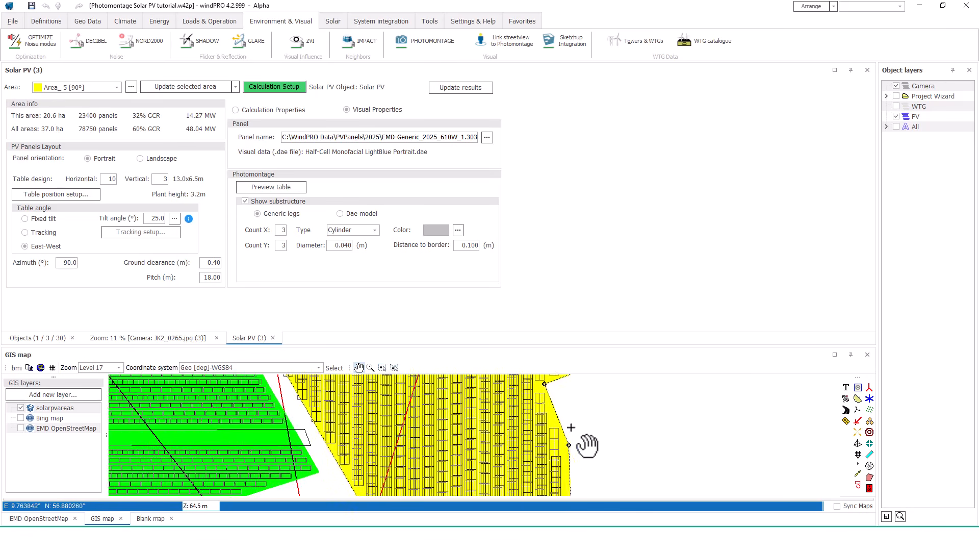
left_click_drag(583, 457, 575, 491)
scroll(394, 397, "up", 1)
left_click_drag(373, 427, 362, 478)
Enlarge the GIS map and briefly hide the PV layer to check the reference columns beneath the yellow area
left_click(835, 355)
left_click_drag(378, 212, 425, 309)
left_click(592, 184)
left_click(896, 116)
left_click(411, 306)
left_click(896, 116)
left_click(405, 223)
Add a boundary point on the yellow area's western edge, then reposition it and the inner northern corner to fit the reference columns
right_click(459, 352)
left_click(490, 391)
left_click_drag(459, 353, 455, 356)
left_click_drag(511, 454, 507, 447)
left_click(563, 238)
left_click_drag(539, 241, 542, 250)
left_click_drag(570, 194, 601, 258)
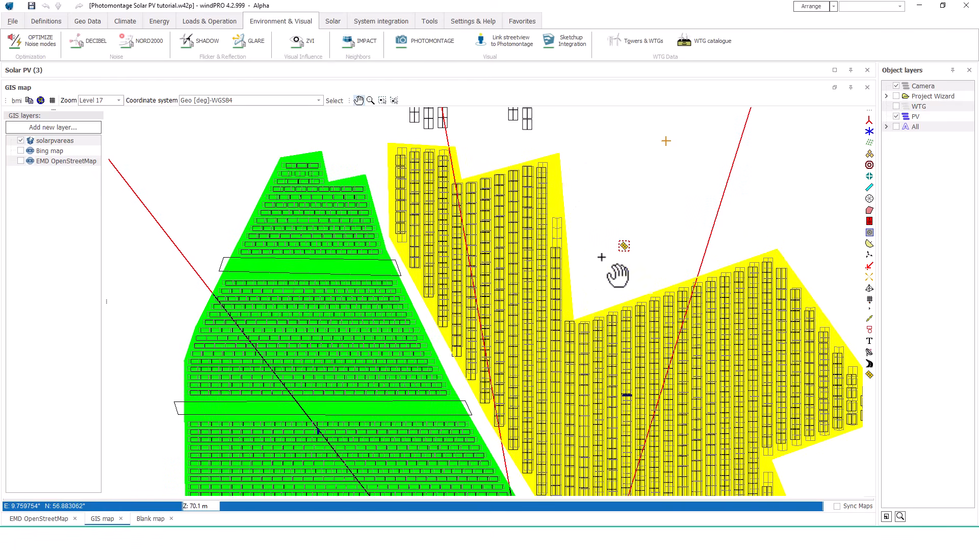
Start a new solar area around the north-south columns north of the yellow area, tracing its northern and upper eastern edges
left_click_drag(610, 108, 633, 422)
right_click(400, 125)
left_click(439, 166)
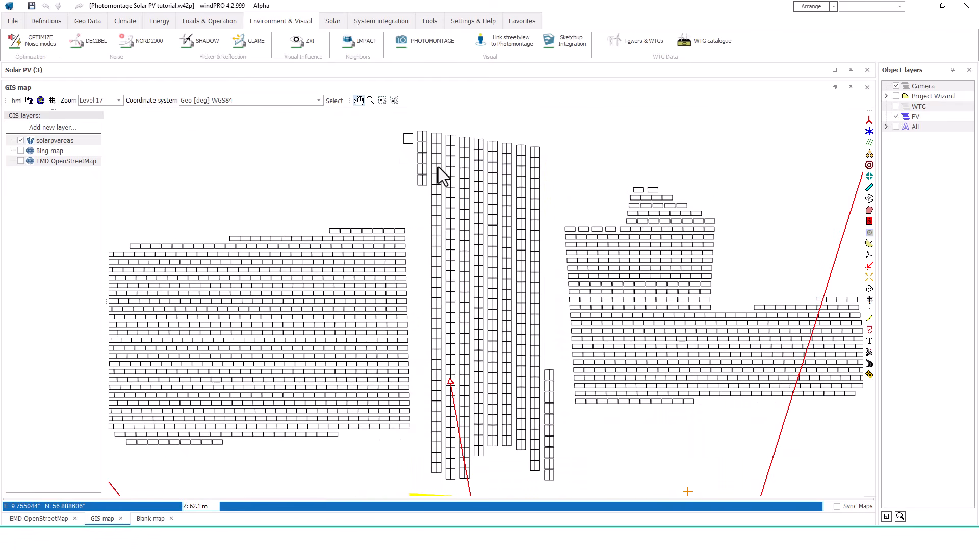
left_click(270, 455)
left_click(544, 366)
left_click(558, 366)
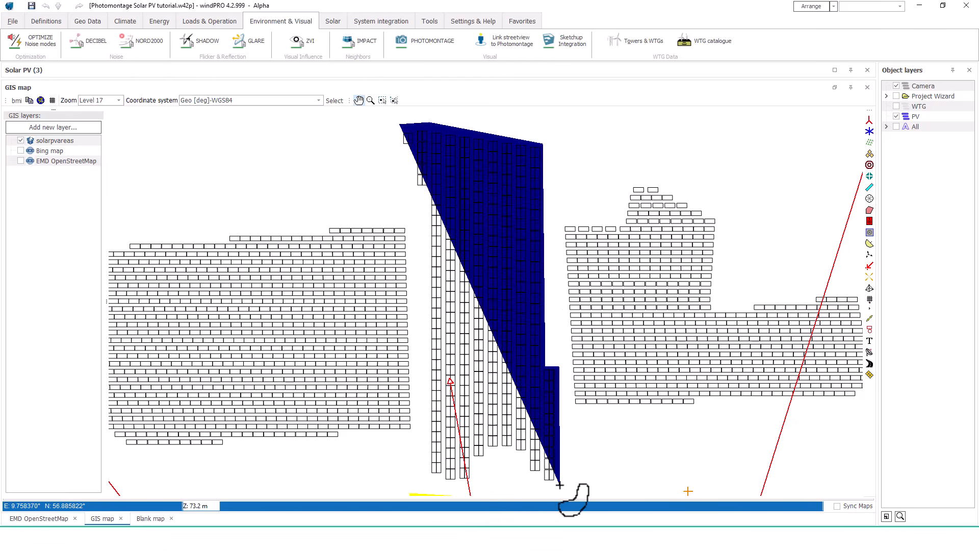
Trace the new area's southern notch and stepped western edge around the table columns, and finish the outline
left_click_drag(558, 486, 522, 393)
left_click(466, 301)
left_click(454, 286)
left_click(448, 270)
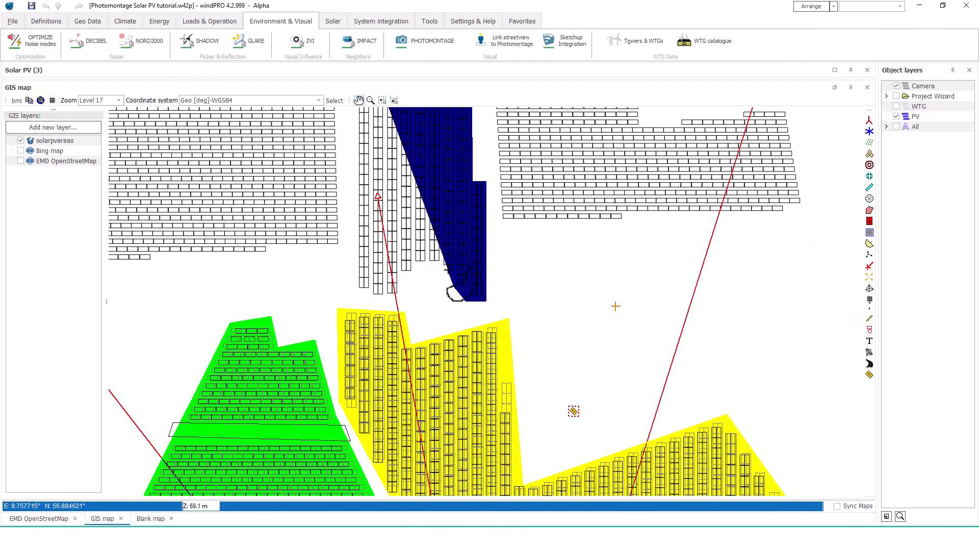
left_click(417, 266)
left_click(408, 280)
left_click(397, 300)
left_click(352, 300)
left_click_drag(363, 121, 487, 306)
left_click(469, 191)
right_click(473, 153)
left_click(481, 195)
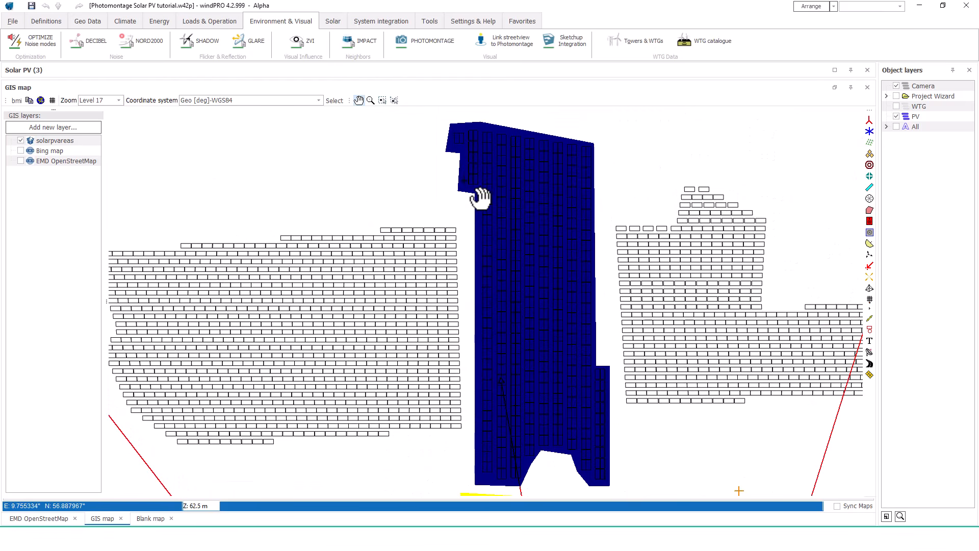
Change the new area's colour from dark blue to light cyan and enlarge the map again
left_click(835, 87)
left_click(131, 87)
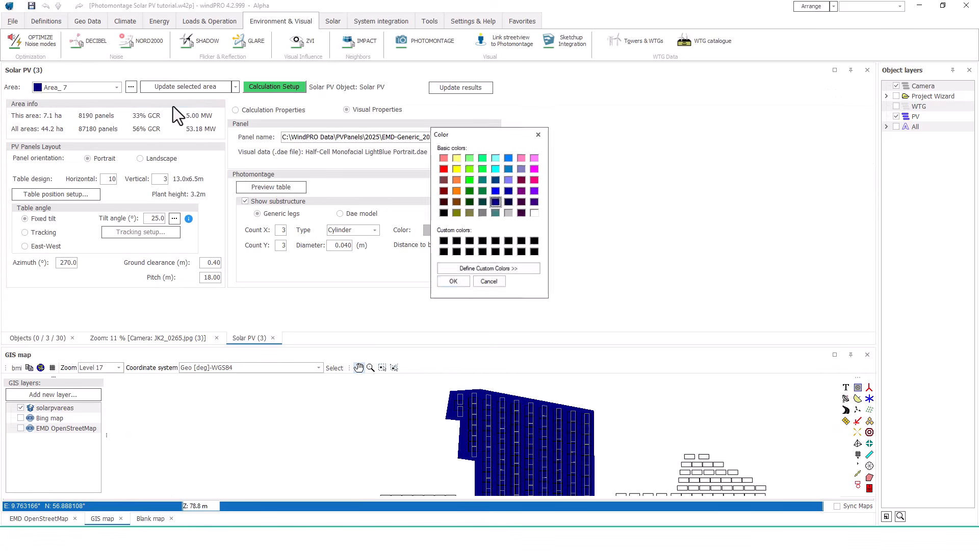
double_click(497, 153)
left_click(836, 355)
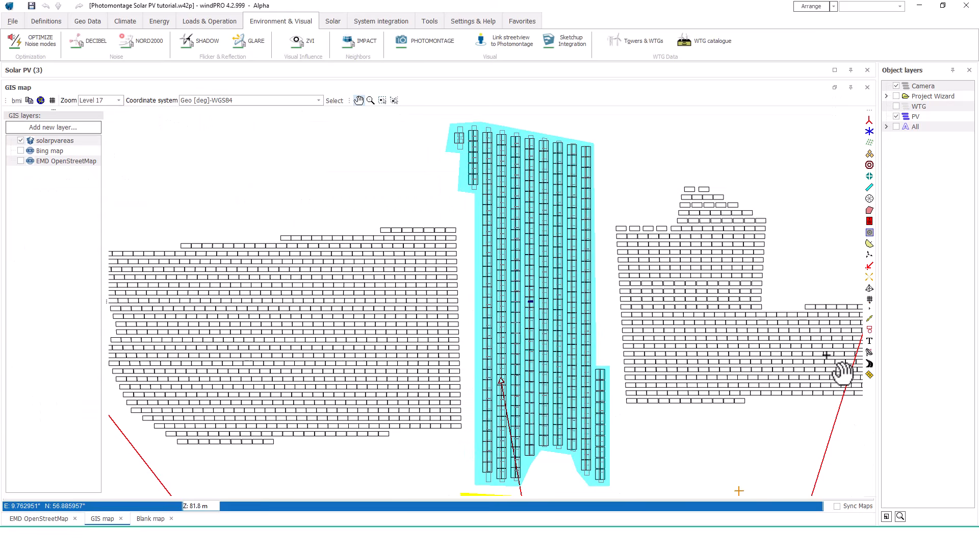
Set the cyan area's table angle to East-West, update it, and adjust its southwestern corner to the reference columns
left_click_drag(556, 476, 537, 440)
left_click(835, 87)
left_click(25, 245)
left_click(195, 88)
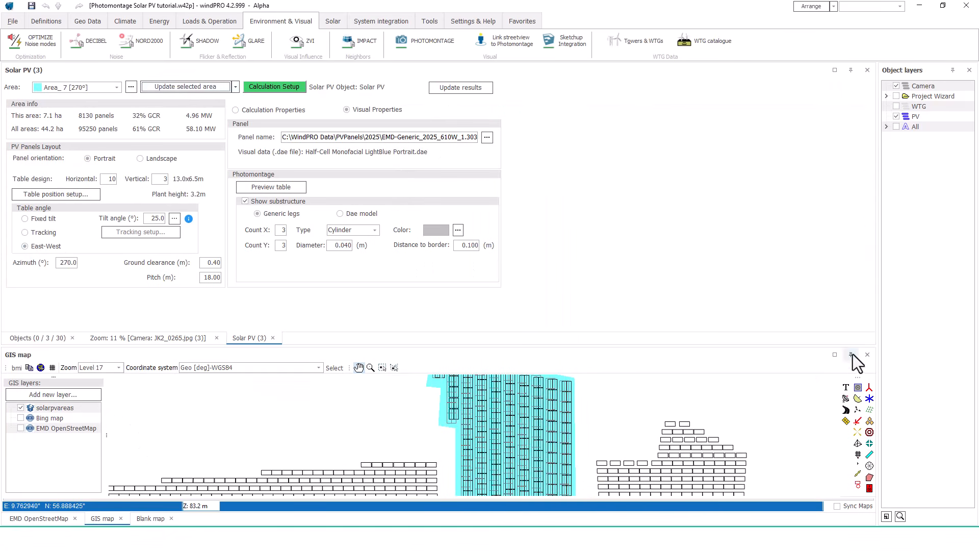
left_click(835, 354)
left_click(464, 480)
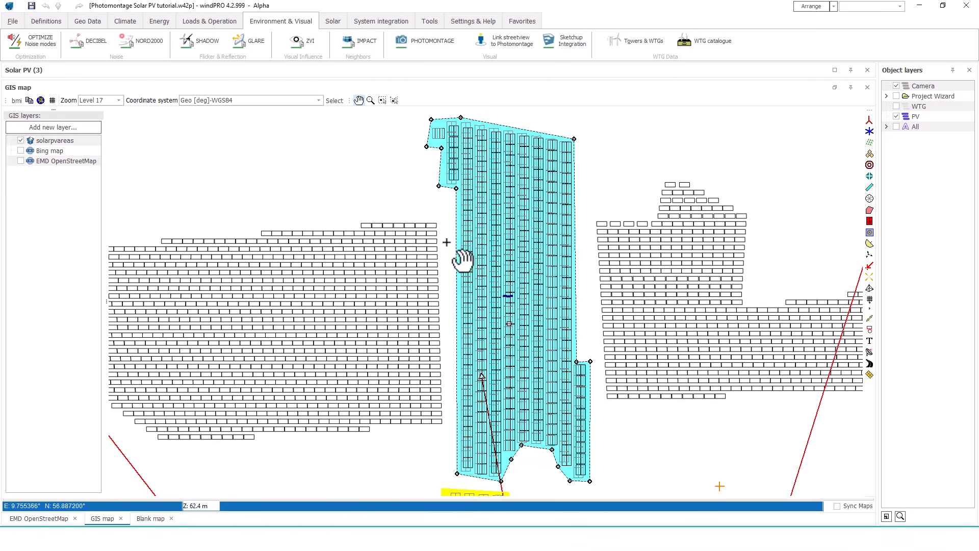
Add a new solar area and outline it around the block of east-west table rows west of the cyan area
left_click_drag(459, 258, 561, 242)
right_click(545, 201)
left_click(574, 238)
left_click(271, 457)
left_click(548, 414)
left_click(260, 432)
left_click(191, 309)
left_click(179, 272)
left_click(164, 271)
left_click(150, 226)
left_click(173, 223)
right_click(501, 198)
left_click(519, 233)
Set the dark red area's azimuth to 180° and update the selected area
left_click(835, 88)
left_click_drag(60, 263, 94, 265)
type("180")
left_click(185, 89)
Add a boundary point on the dark red area's southern edge and move it to follow the shorter bottom row
left_click_drag(416, 451, 407, 383)
left_click(835, 355)
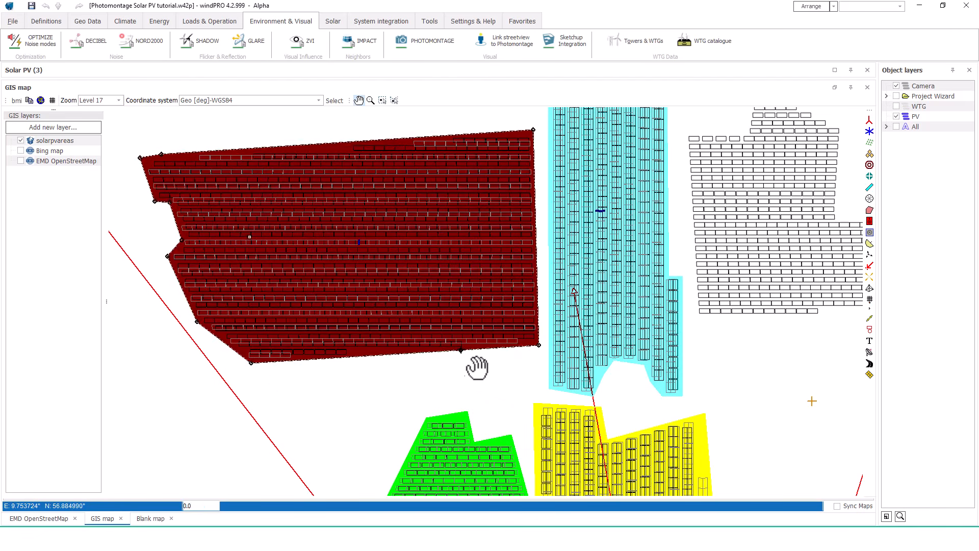
right_click(366, 360)
left_click(396, 400)
left_click_drag(366, 360, 364, 352)
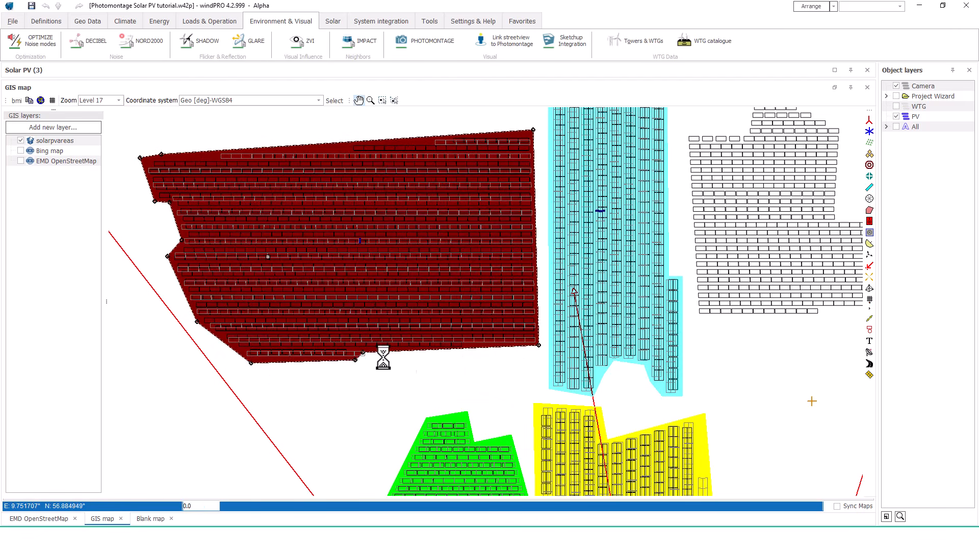
Set the dark red area's pitch to 10 m, update its layout, and finish editing its boundary
left_click(834, 87)
left_click_drag(202, 277, 225, 277)
type("10")
left_click(197, 86)
left_click(835, 355)
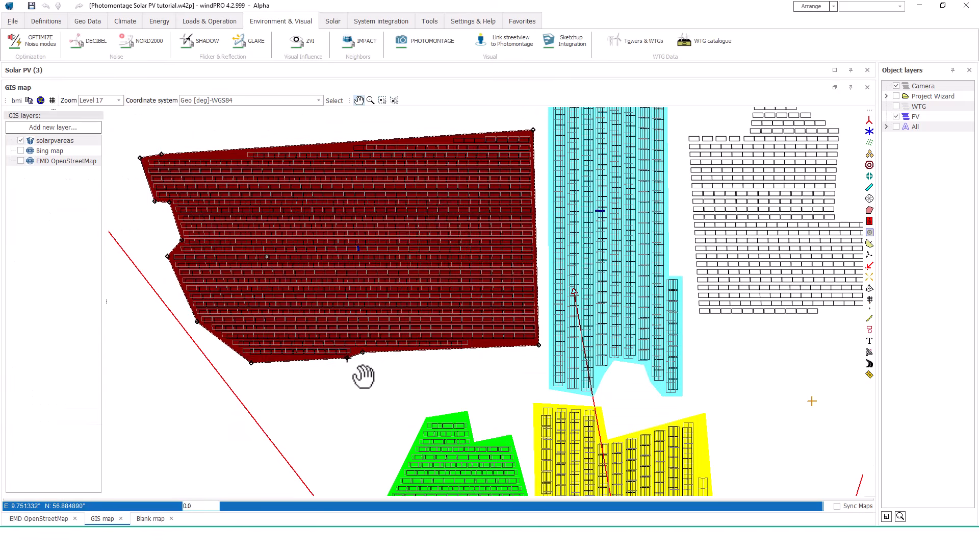
right_click(471, 349)
left_click(492, 378)
Add a new solar area and outline it around the stepped block of east-west table rows east of the cyan area
left_click_drag(450, 355, 227, 409)
left_click_drag(524, 397, 490, 400)
right_click(426, 187)
left_click(460, 230)
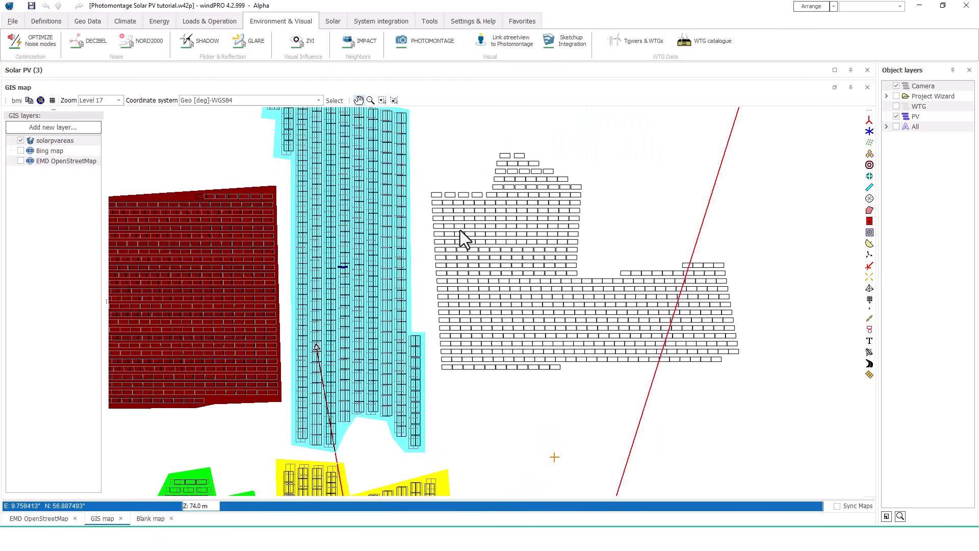
left_click(277, 458)
left_click(438, 374)
left_click(565, 373)
left_click(568, 366)
left_click(726, 366)
left_click(746, 355)
left_click(731, 259)
left_click(584, 275)
left_click(586, 181)
left_click(527, 148)
left_click(495, 150)
double_click(488, 188)
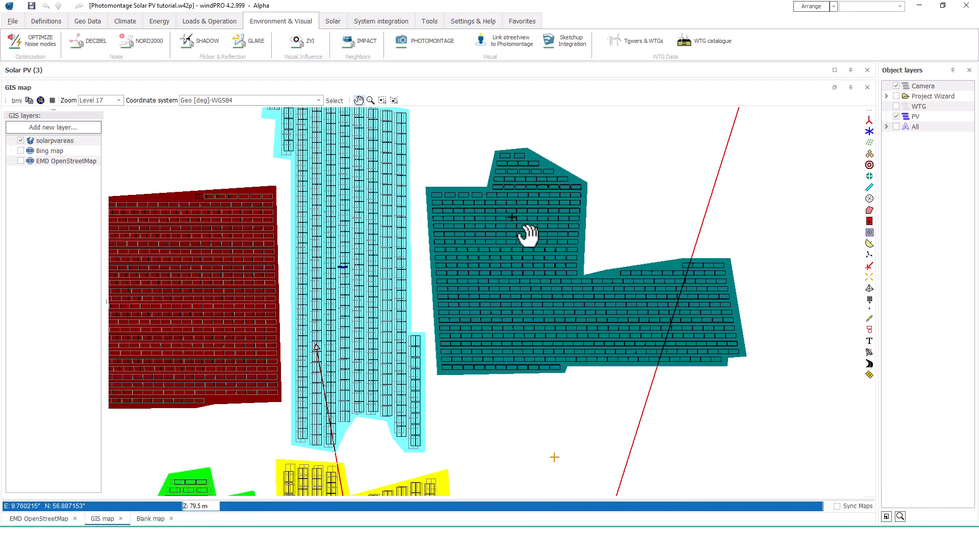
End editing of the solar PV object's areas and restore the GIS map to its normal size
scroll(600, 146, "down", 1)
right_click(591, 258)
left_click(616, 288)
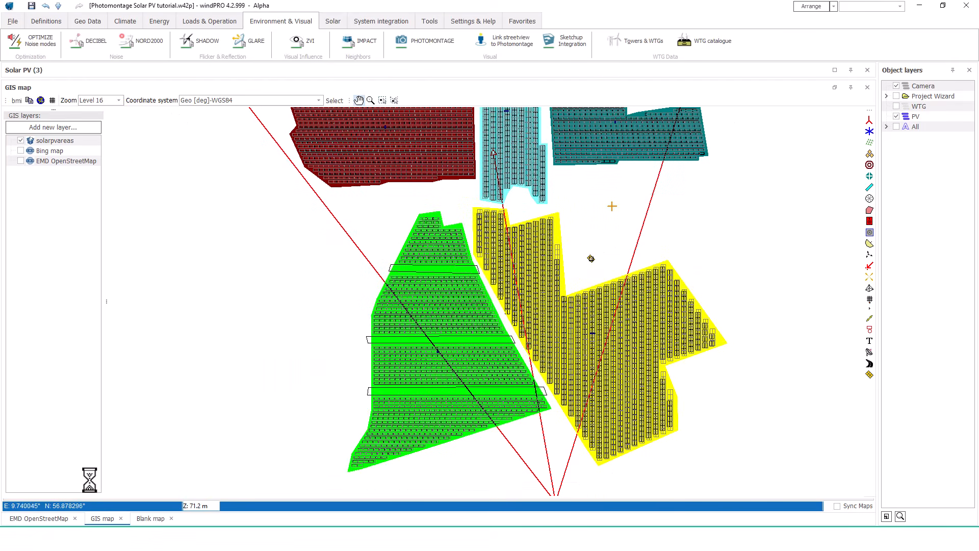
left_click(834, 88)
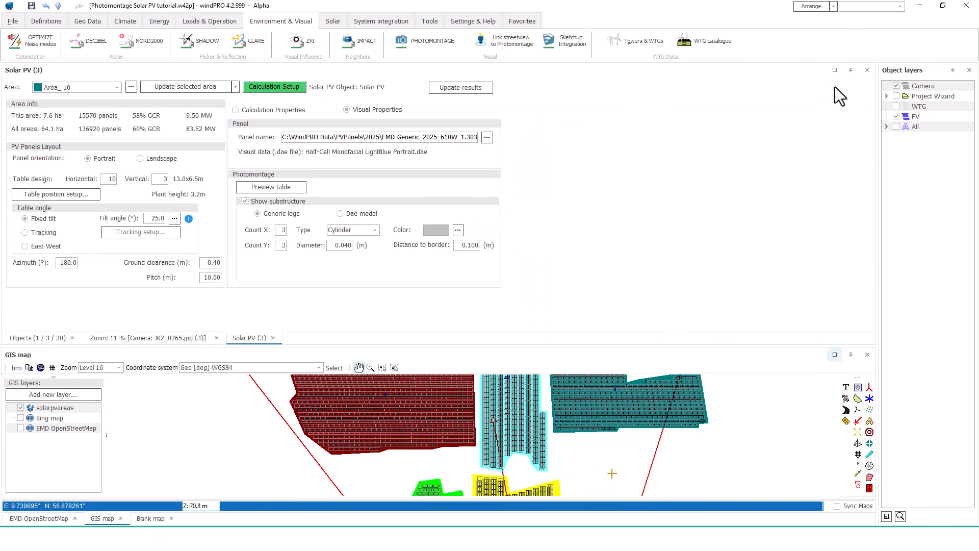
Open the camera photo and zoom in on the horizon to examine how the solar areas fall in the landscape
left_click_drag(413, 492, 496, 421)
left_click(171, 337)
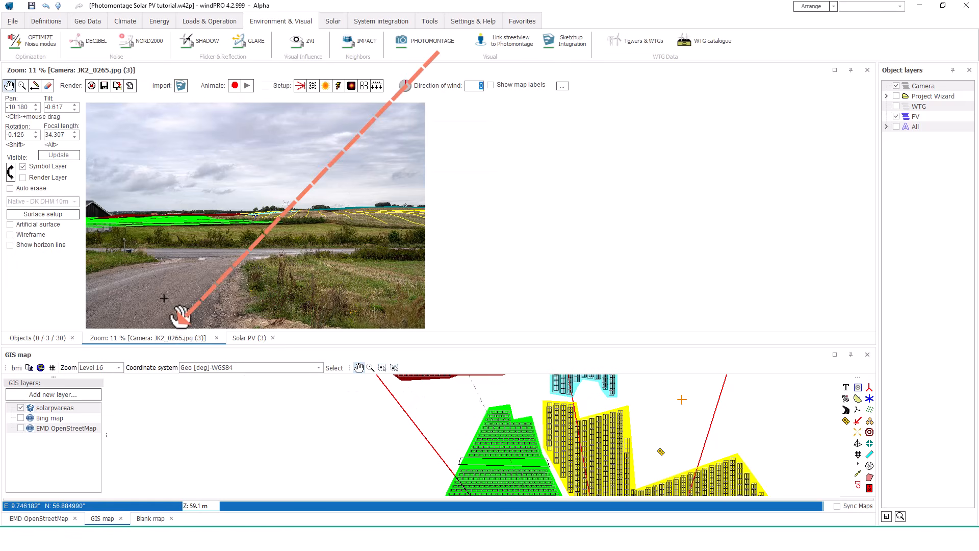
scroll(253, 223, "up", 2)
scroll(254, 223, "up", 1)
left_click_drag(623, 262, 525, 236)
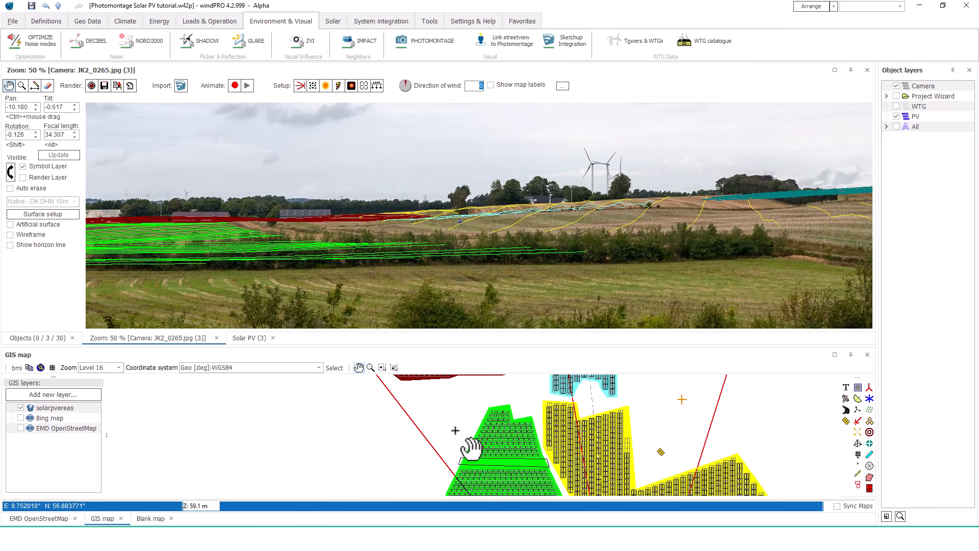
Show the Bing map imagery beneath the solar layout around the camera's viewpoint on the GIS map
left_click_drag(437, 459, 376, 291)
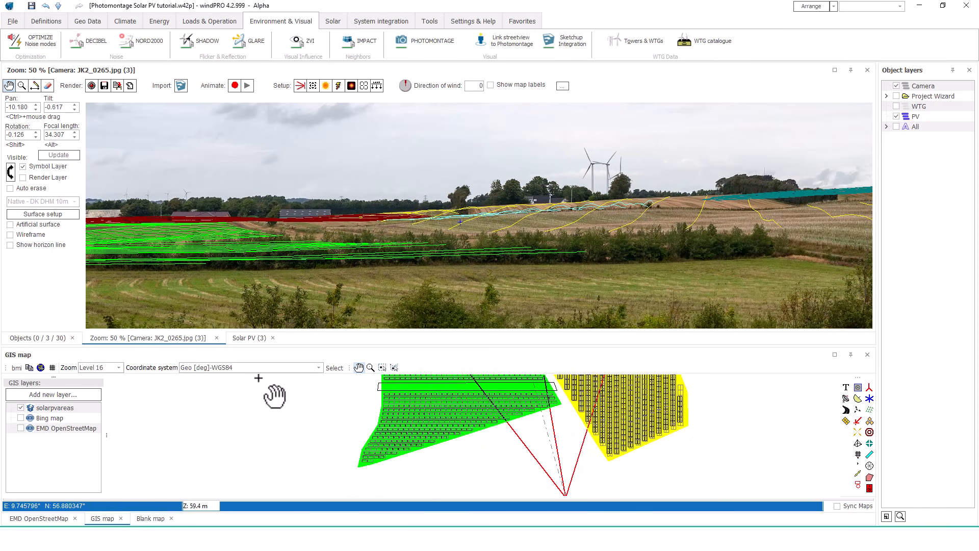
left_click(21, 418)
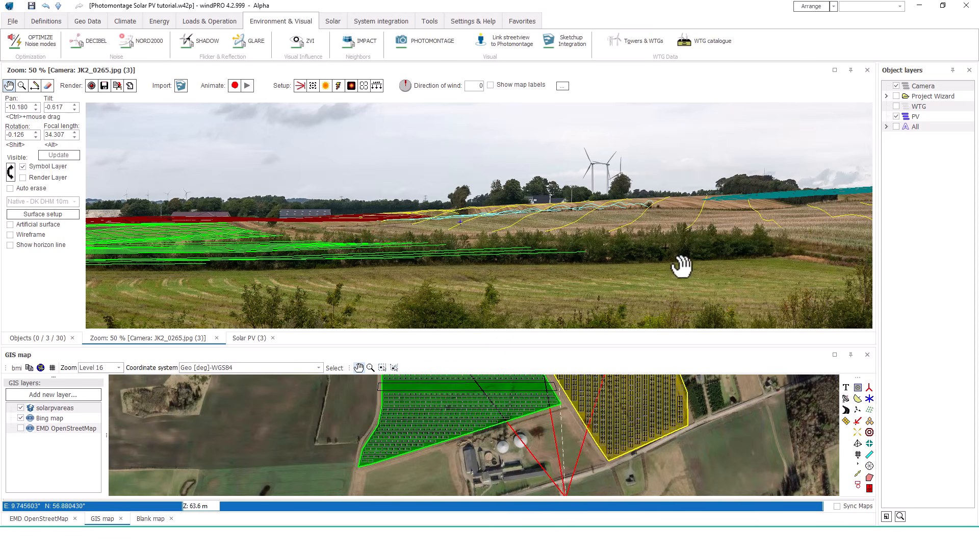
Look across the solar areas in the camera photo and render the solar panels into it
left_click_drag(813, 247, 573, 256)
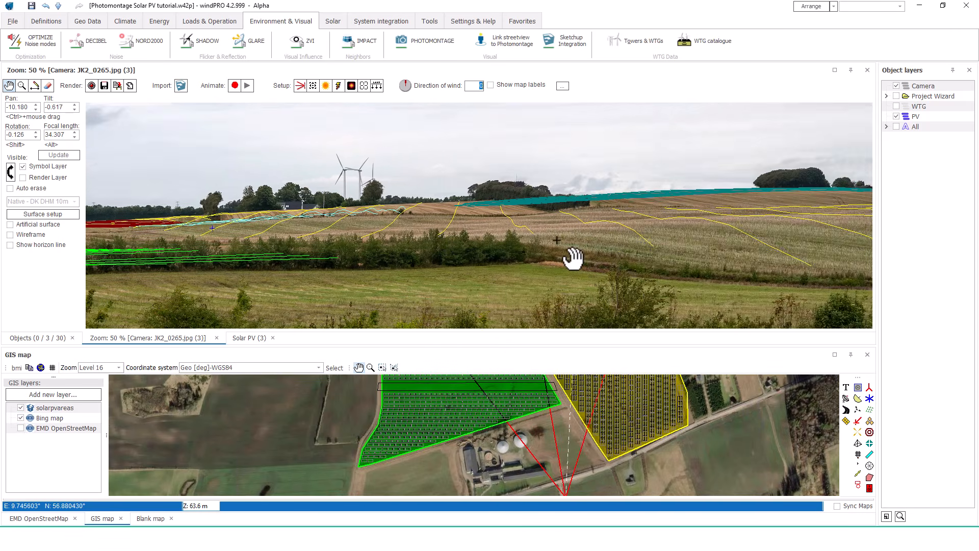
left_click_drag(770, 278, 389, 274)
left_click_drag(211, 268, 404, 253)
left_click_drag(203, 261, 426, 251)
mouse_move(209, 263)
left_mouse_down()
mouse_move(413, 259)
mouse_move(346, 253)
mouse_move(378, 249)
left_mouse_up()
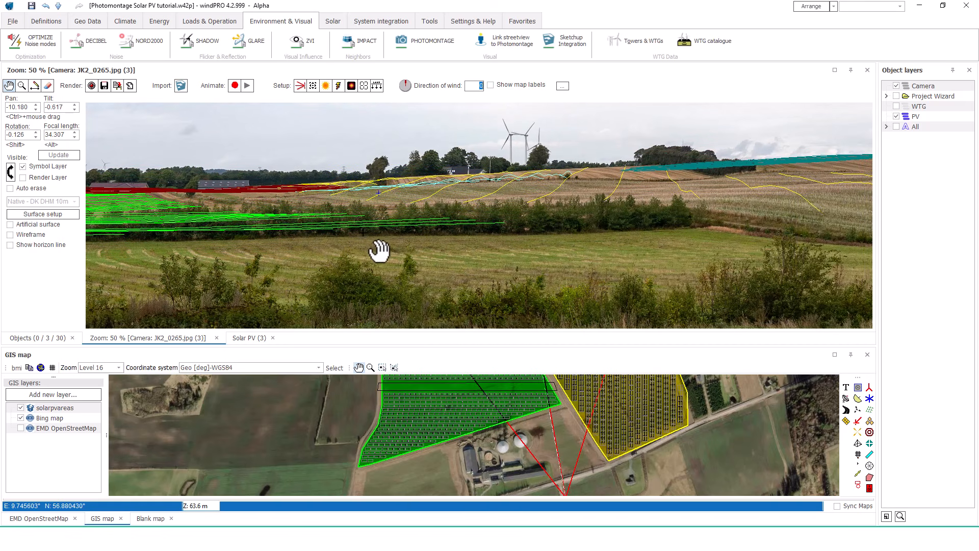
left_click(92, 85)
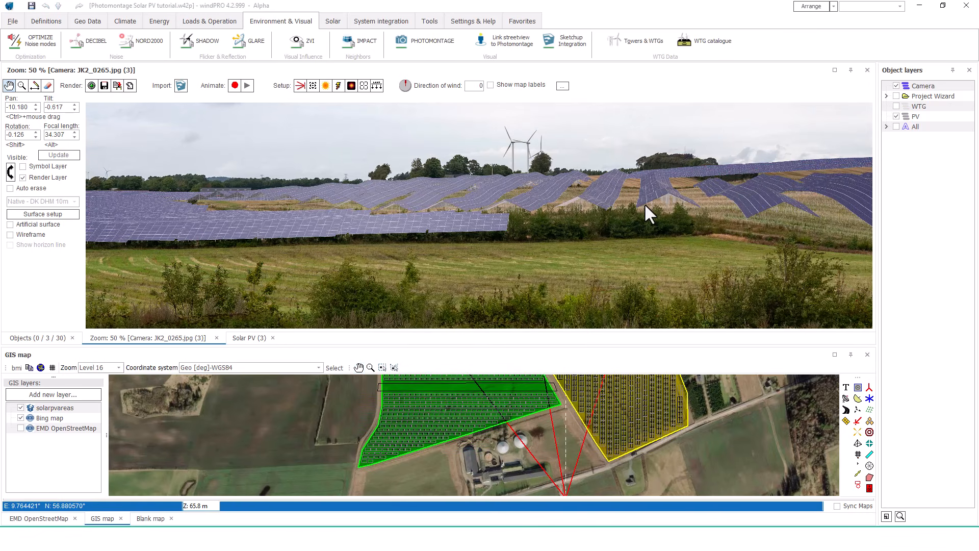
Examine the rendered panels closely along the whole landscape, and fit the entire photo back into the window
scroll(644, 203, "up", 1)
left_click_drag(760, 205, 814, 196)
left_click_drag(229, 240, 813, 210)
left_click_drag(228, 231, 710, 223)
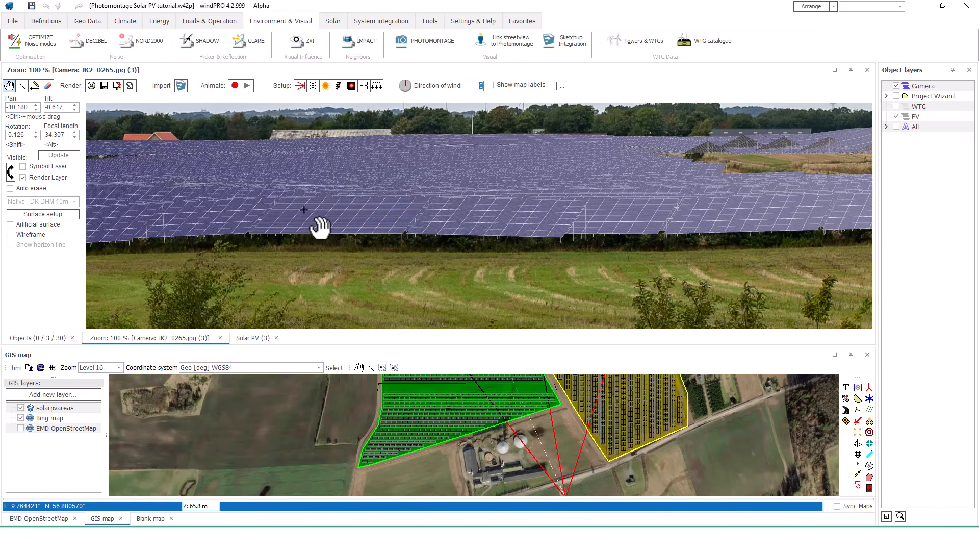
left_click_drag(219, 235, 683, 223)
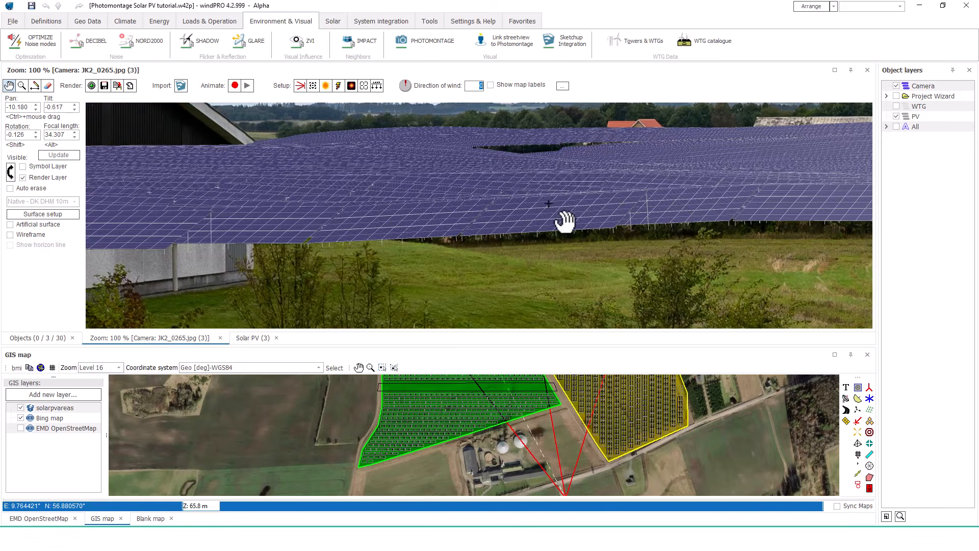
left_click_drag(312, 223, 410, 227)
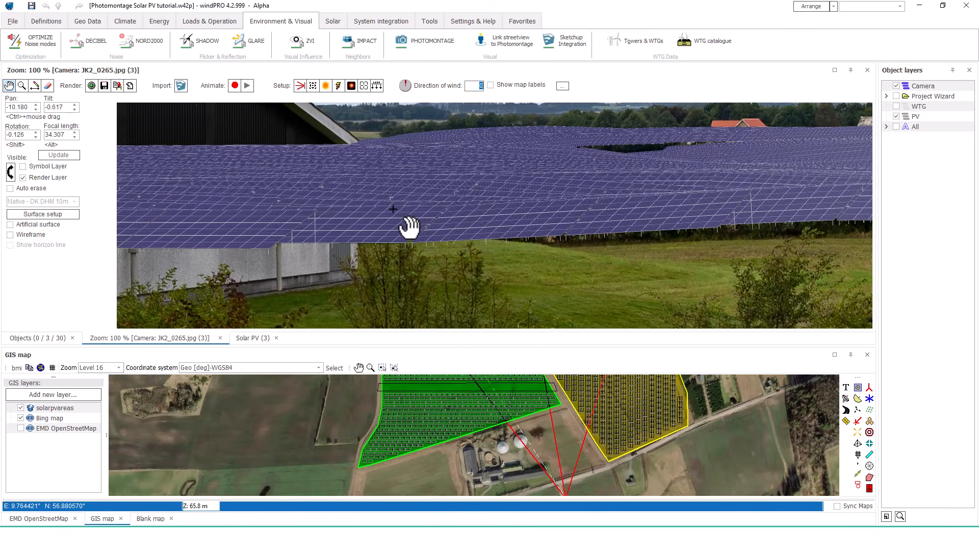
left_click_drag(765, 225, 228, 225)
left_click_drag(619, 212, 326, 236)
right_click(519, 194)
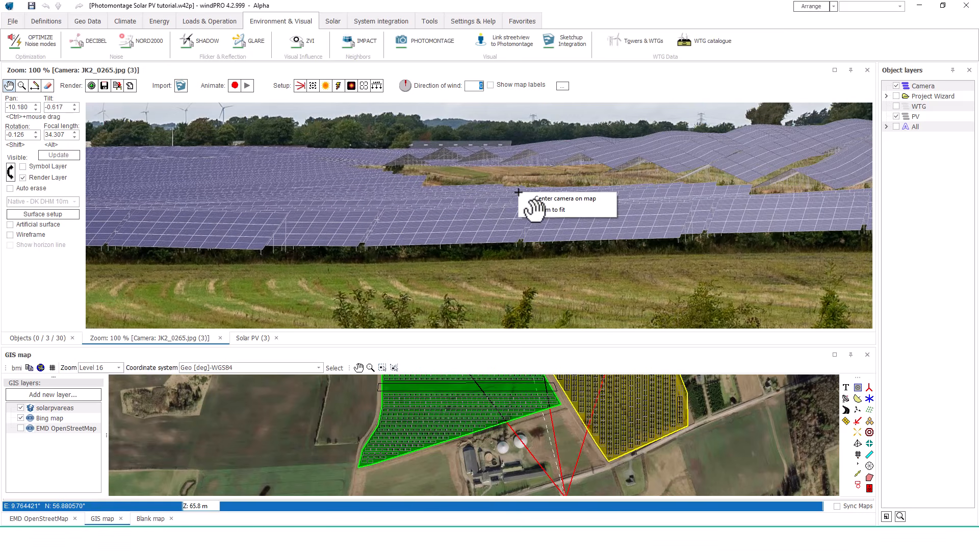
left_click(548, 209)
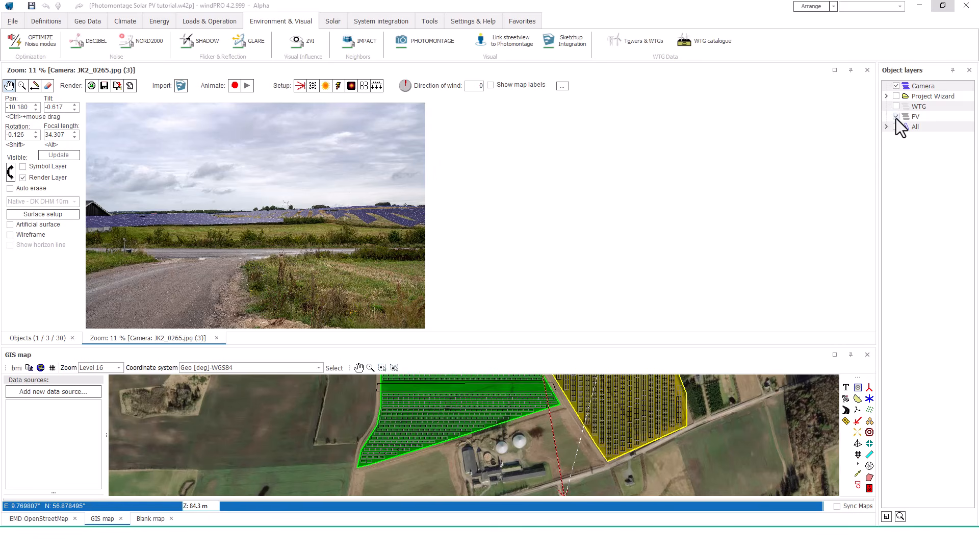
Hide the PV object layer and add three object layers named 3D PV, Ruler and Ruler EW
left_click(897, 118)
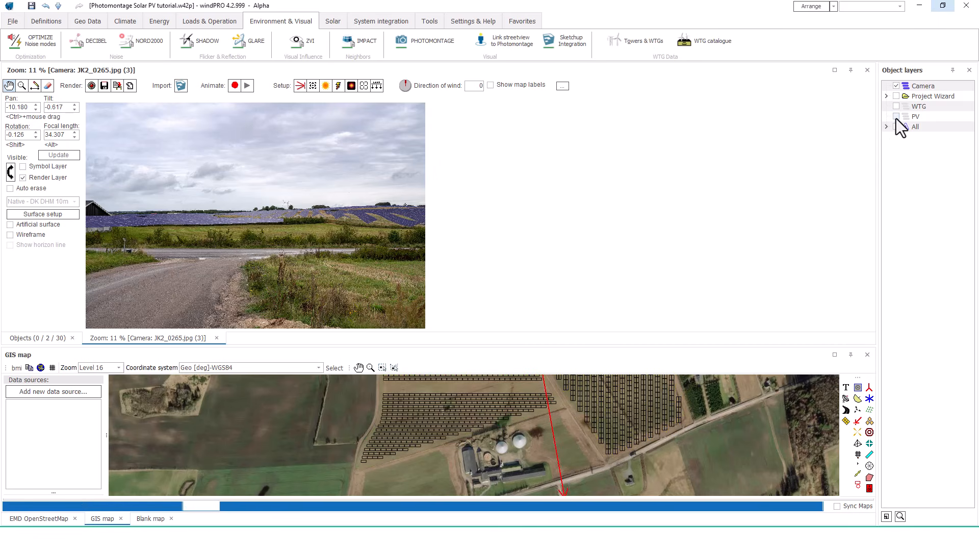
left_click(887, 517)
type("3D PV")
key("Return")
left_click(886, 516)
type("Ruler")
key("Return")
left_click(886, 516)
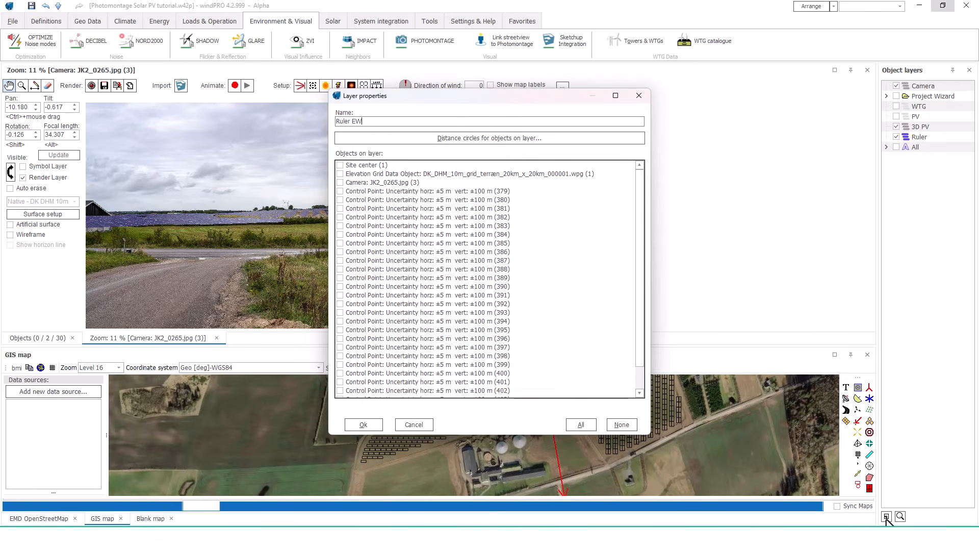
key("Return")
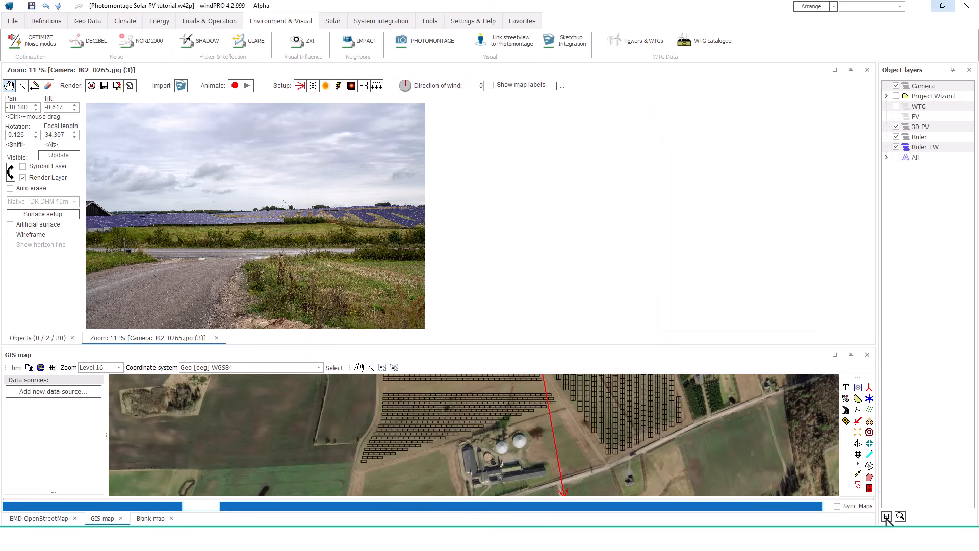
Open the SketchUp Integration work space, load SketchUp and acknowledge its link to windPRO
left_click(565, 41)
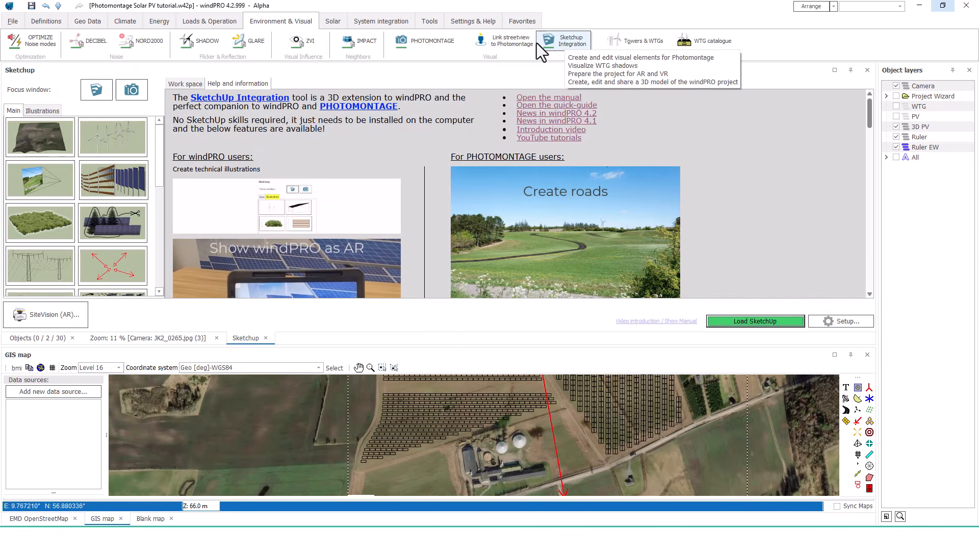
left_click(190, 83)
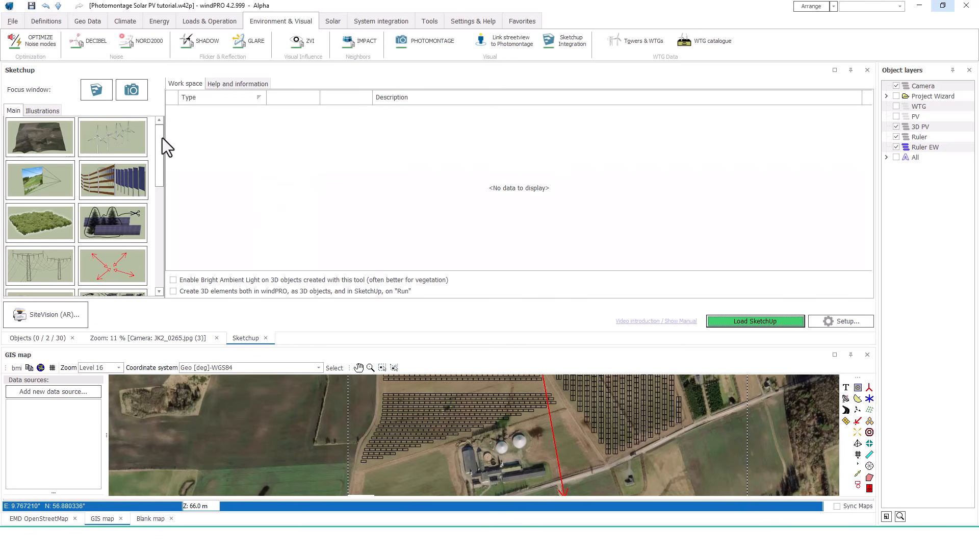
mouse_move(160, 139)
left_mouse_down()
mouse_move(162, 251)
mouse_move(164, 131)
left_mouse_up()
left_click(733, 324)
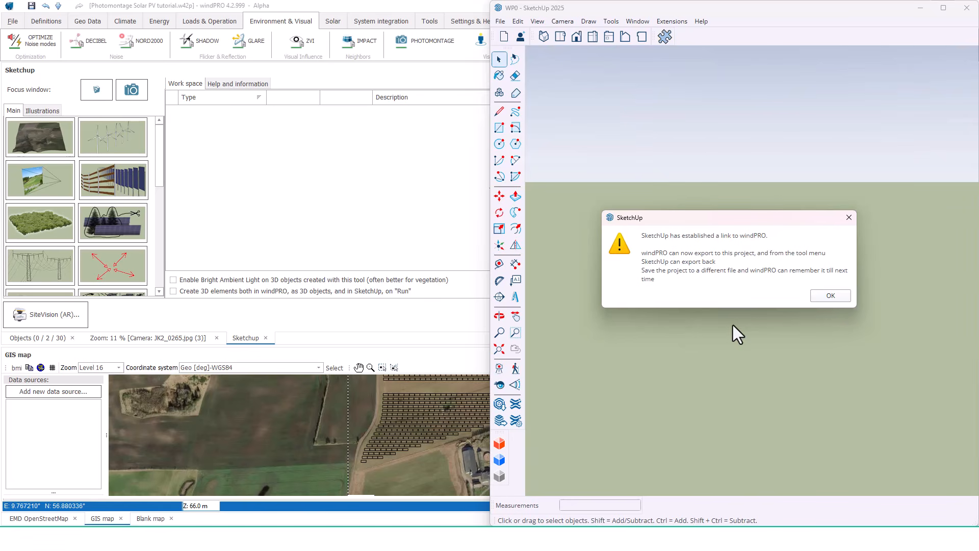
left_click(832, 297)
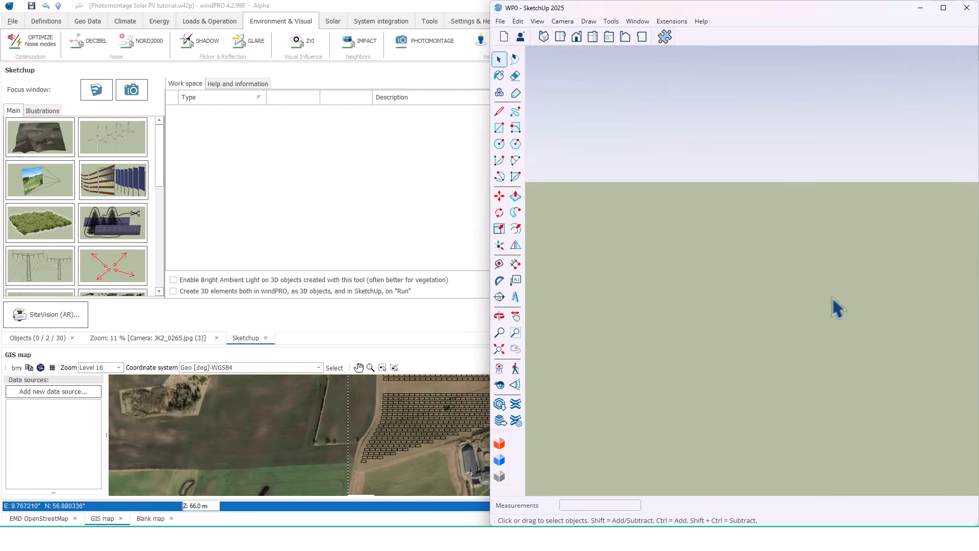
Create and run a 3D surface using the GIS map with map symbols, DEM elevation and resampling to fixed surface points turned off
left_click(57, 140)
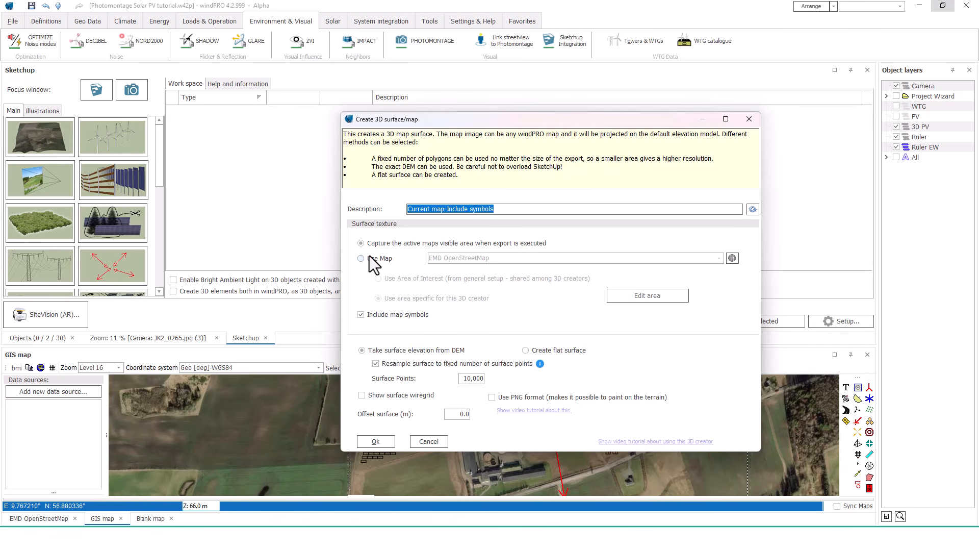
left_click(369, 257)
left_click(446, 259)
left_click(447, 276)
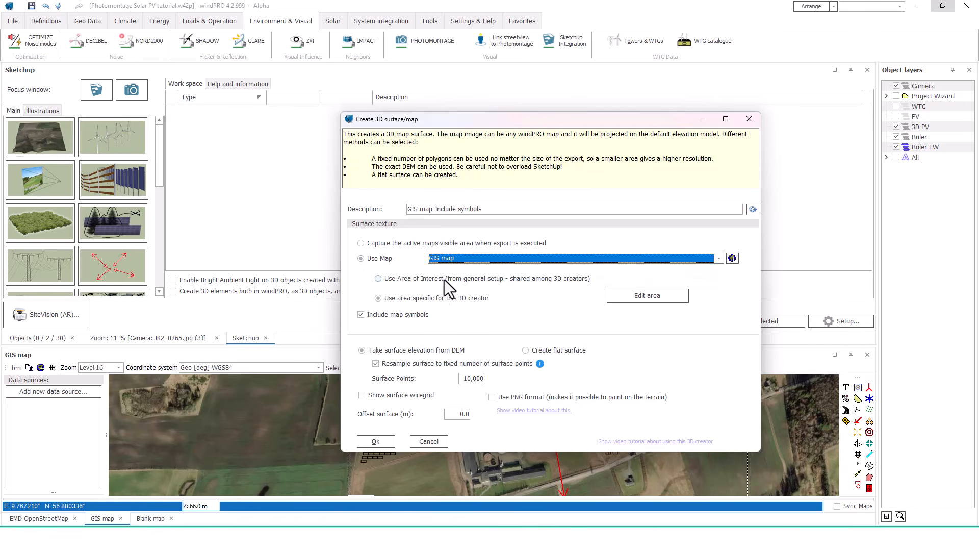
left_click(378, 364)
left_click(367, 439)
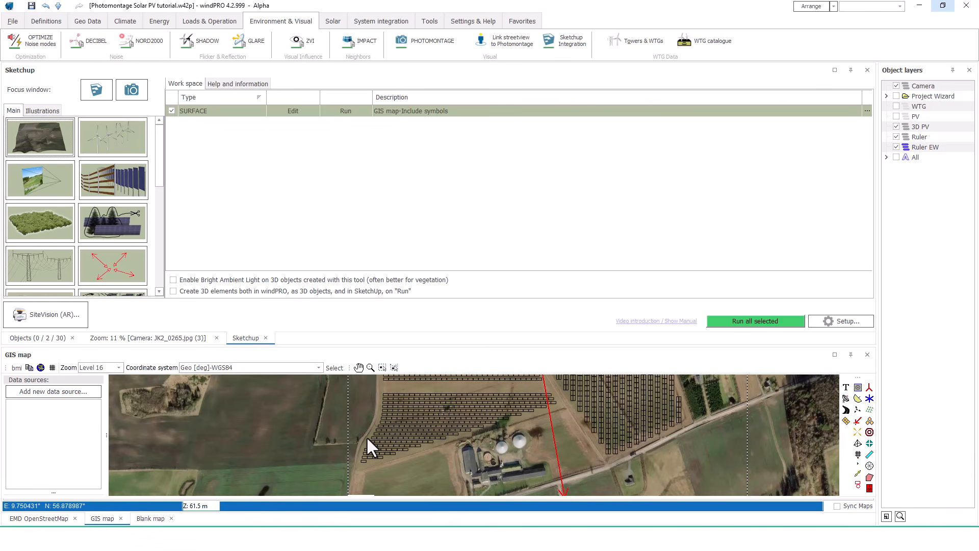
left_click(351, 111)
left_click(350, 111)
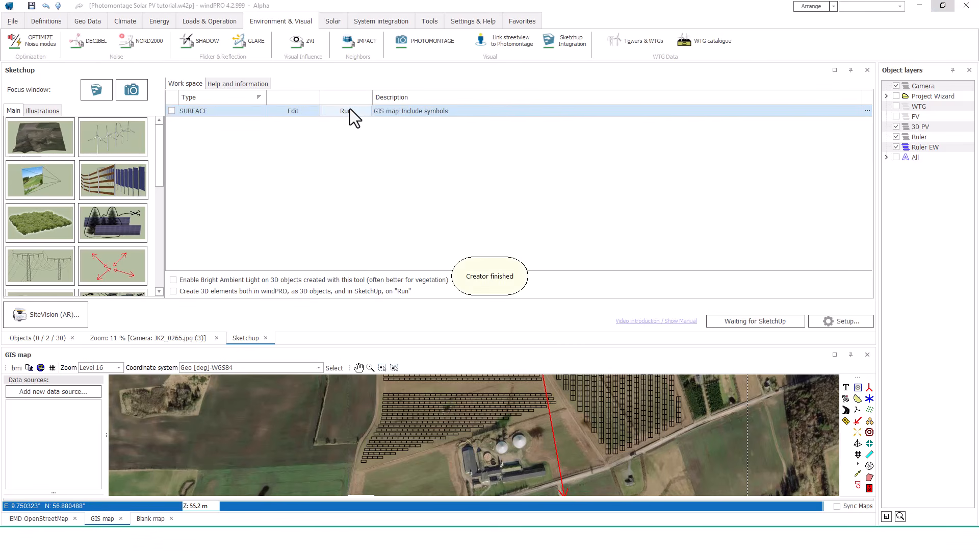
Switch to SketchUp and view the exported terrain surface obliquely from above
left_click(98, 89)
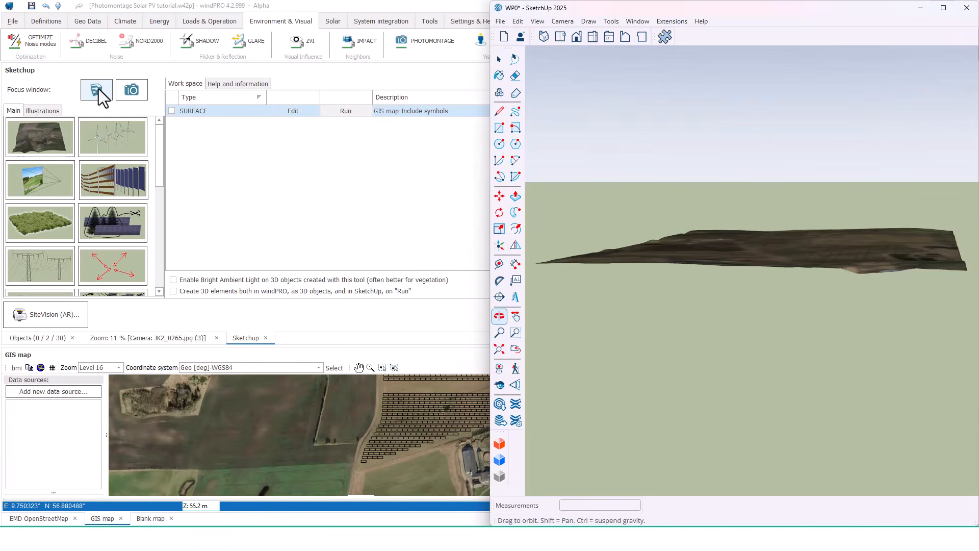
mouse_move(661, 217)
left_mouse_down()
mouse_move(761, 256)
mouse_move(811, 339)
mouse_move(680, 251)
mouse_move(786, 261)
mouse_move(765, 314)
mouse_move(778, 291)
mouse_move(776, 389)
mouse_move(726, 304)
left_mouse_up()
scroll(726, 303, "down", 2)
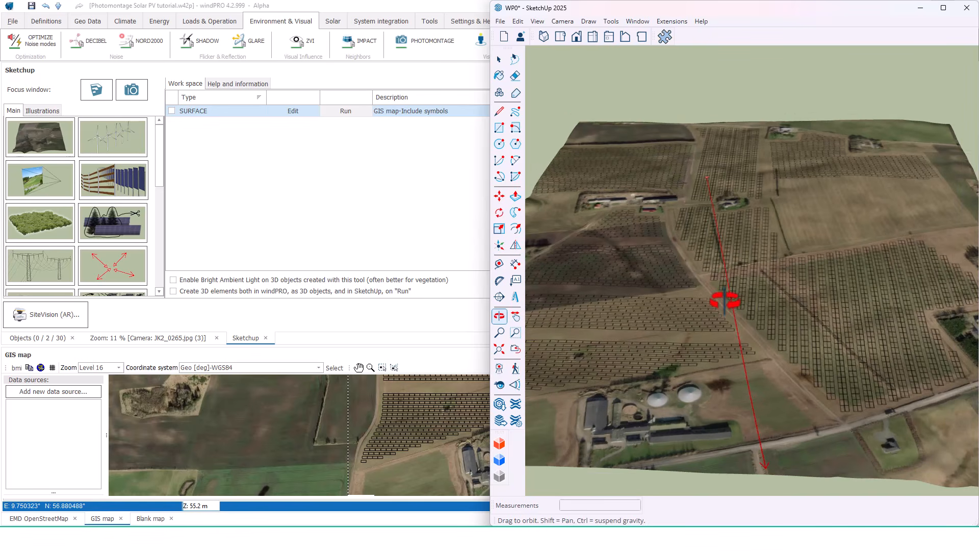
Open the Default Tray, toggle the GIS map-Include symbols tag's visibility off and on, and close the tray
left_click(649, 23)
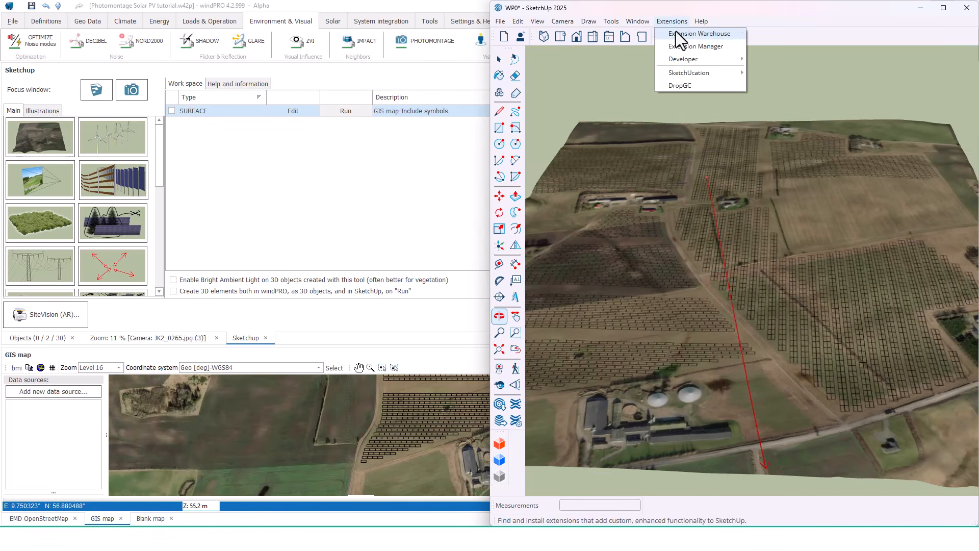
mouse_move(663, 34)
left_click(753, 34)
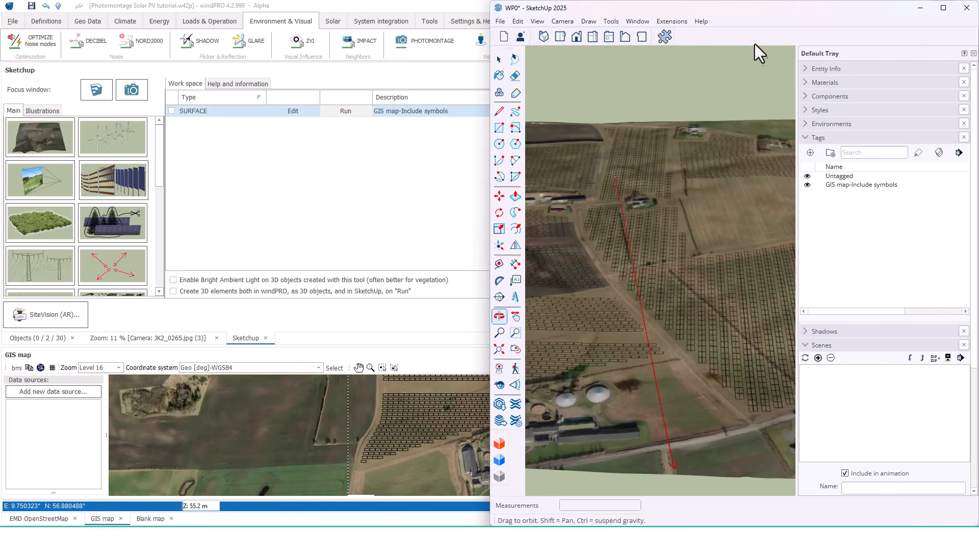
left_click(806, 185)
left_click(806, 185)
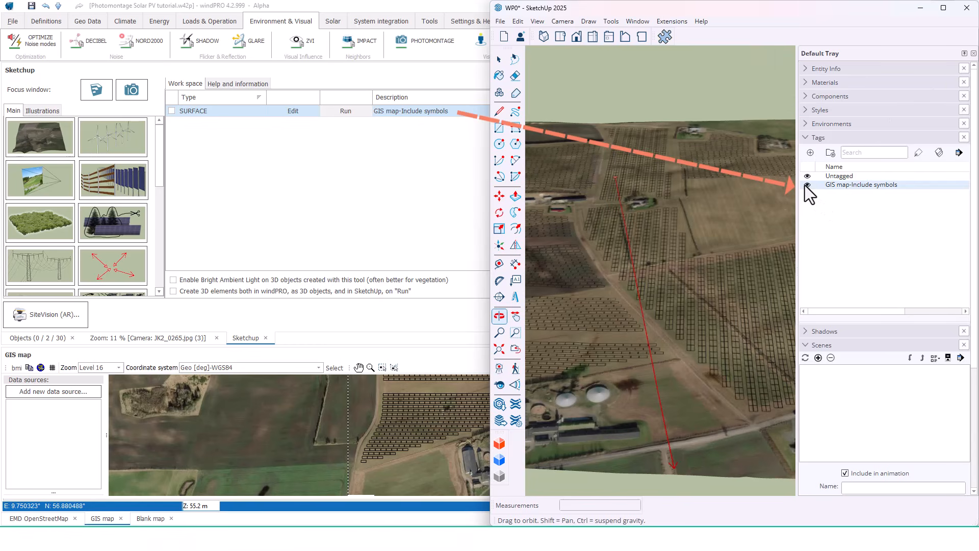
left_click(974, 53)
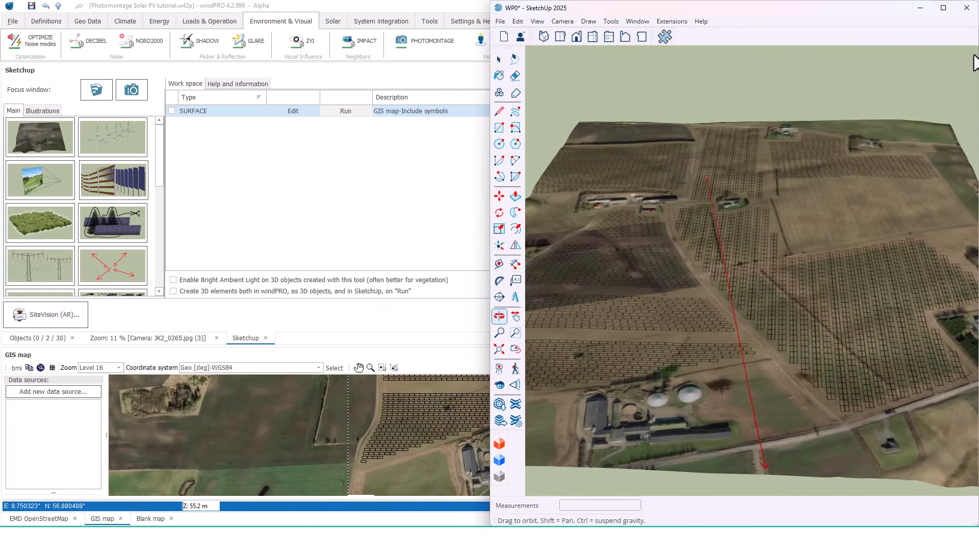
Start a line-of-objects creator in windPRO and choose the template PVPanel01_low_detail_Bifacial.skp
double_click(120, 183)
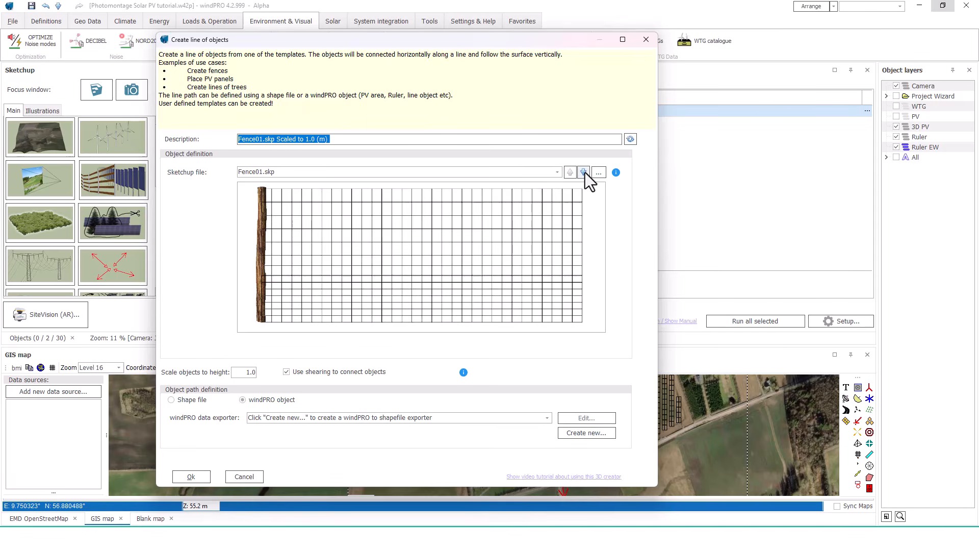
left_click(585, 173)
left_click(585, 172)
left_click(584, 172)
left_click(585, 173)
left_click(584, 172)
left_click(584, 173)
left_click(583, 173)
left_click(571, 173)
left_click(571, 173)
left_click(571, 173)
left_click(571, 172)
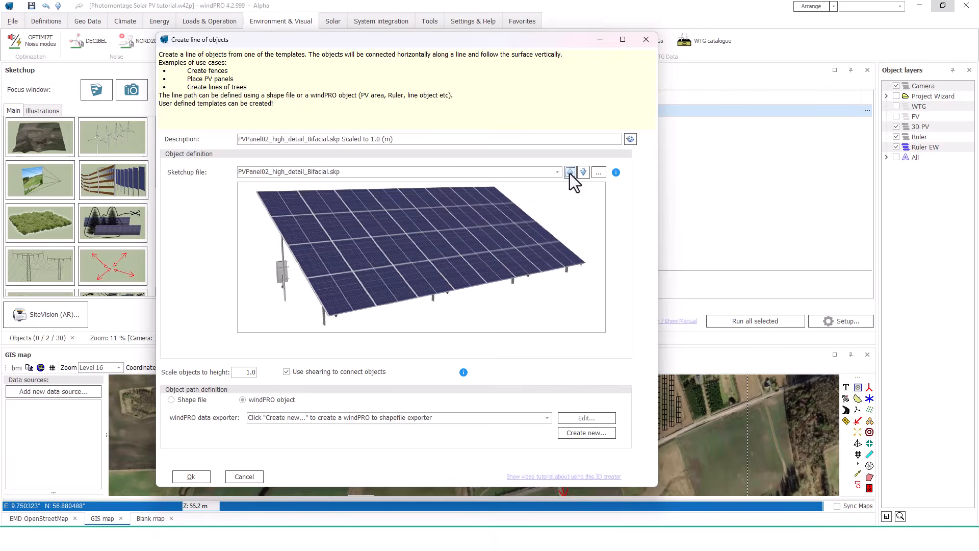
left_click(570, 173)
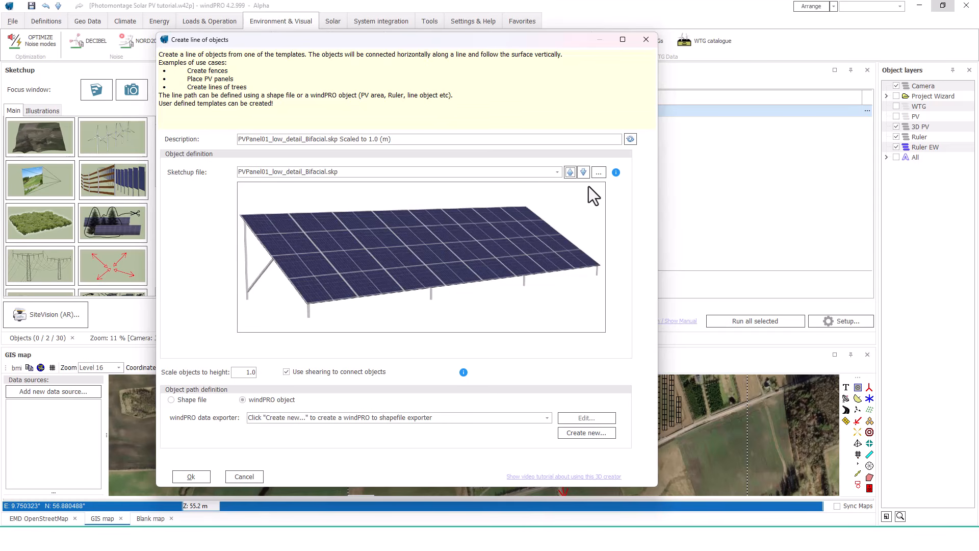
Scale the solar panel objects to a height of 3.2 m
double_click(250, 372)
type("3.")
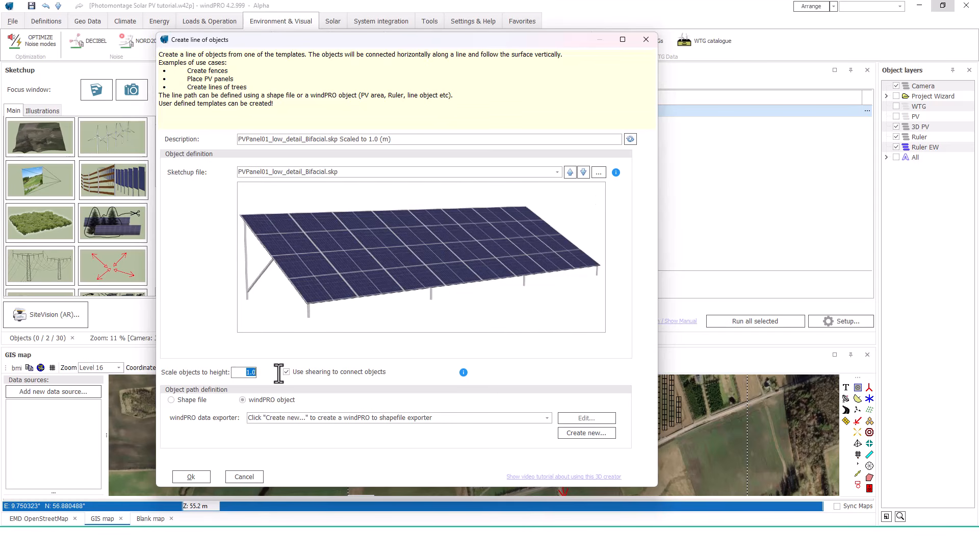
type("2")
Create a Ruler object exporter for all visible objects as the panel line's path, and save the object line
left_click(595, 433)
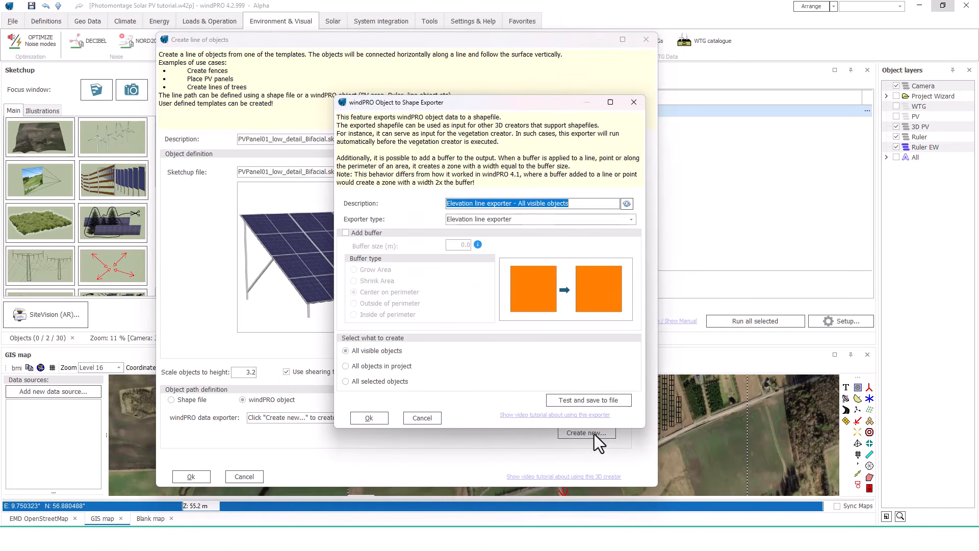
left_click(632, 220)
scroll(633, 265, "down", 2)
left_click_drag(632, 265, 632, 240)
left_click(578, 245)
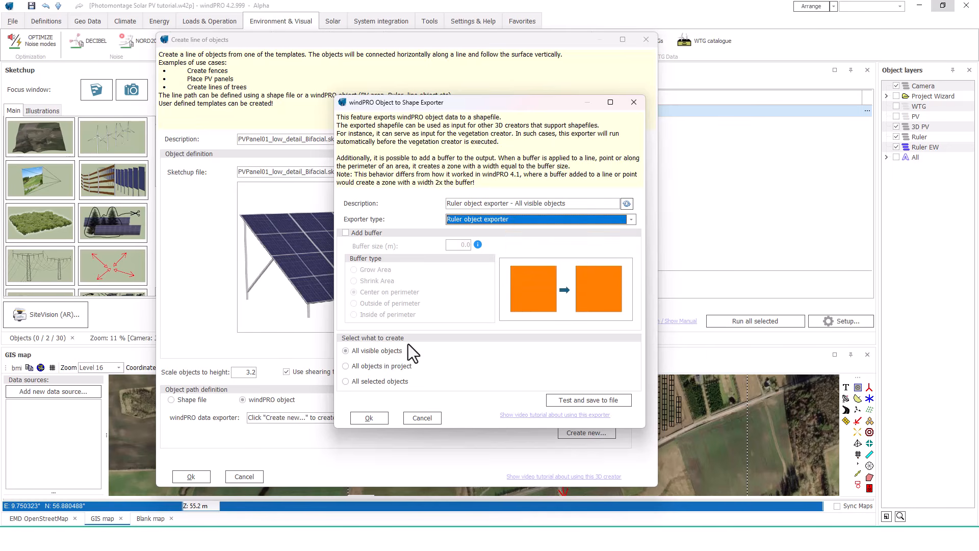
left_click(366, 423)
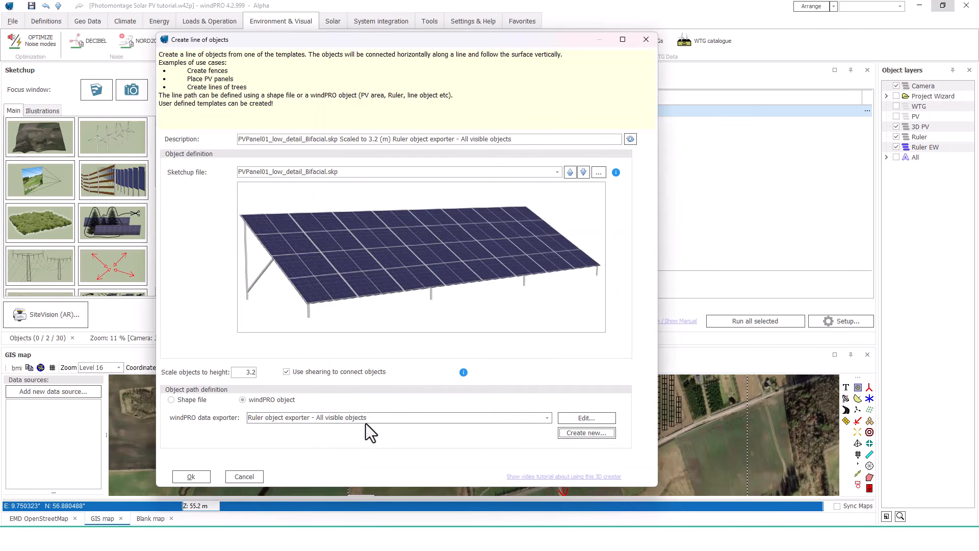
left_click(194, 479)
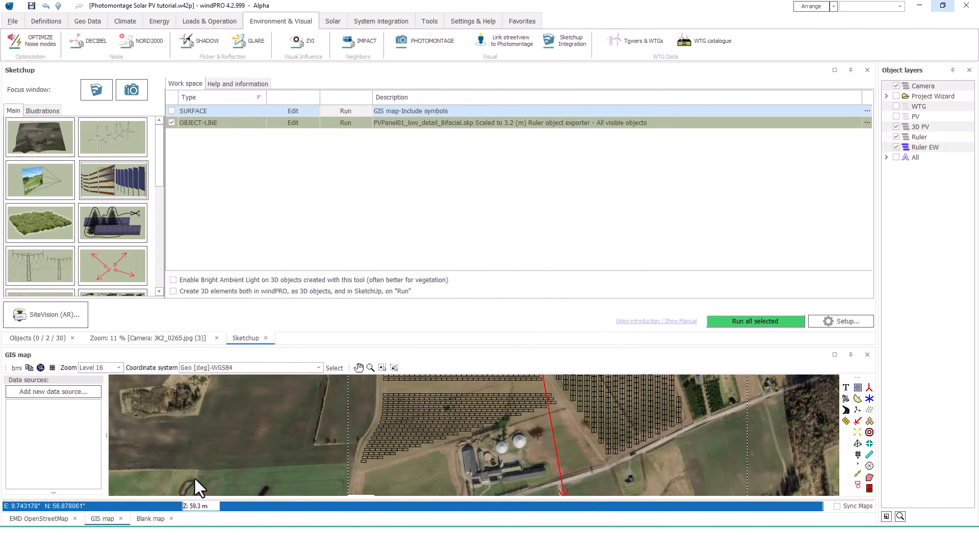
Enlarge the GIS map and, on the Ruler layer, draw a ruler along each east-west panel row of the southwestern block
left_click(835, 354)
scroll(396, 208, "up", 2)
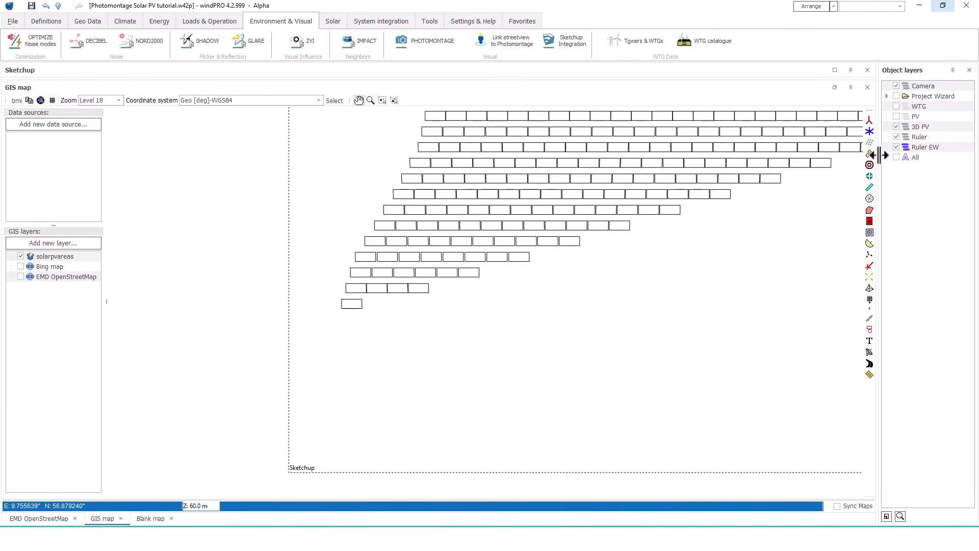
left_click(909, 136)
left_click(871, 319)
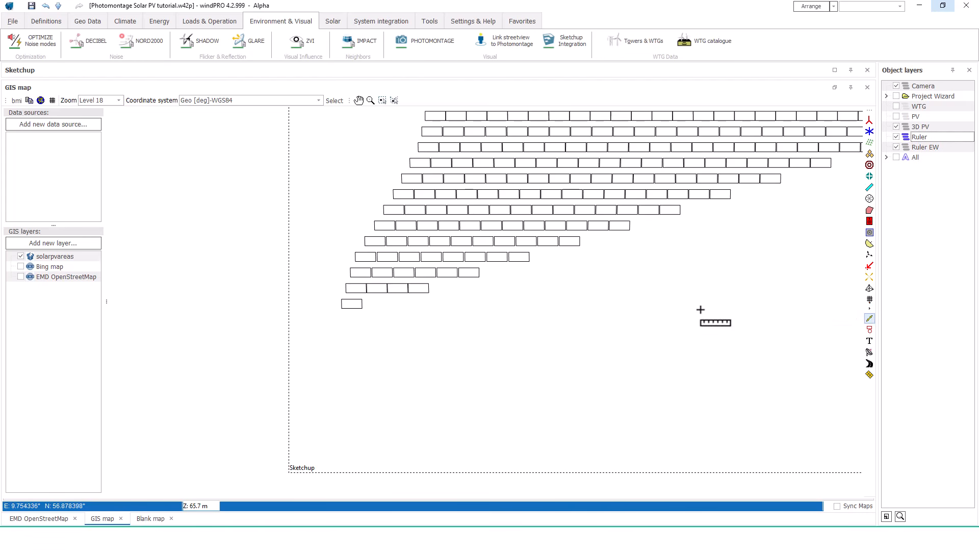
left_click(342, 308)
left_click(362, 308)
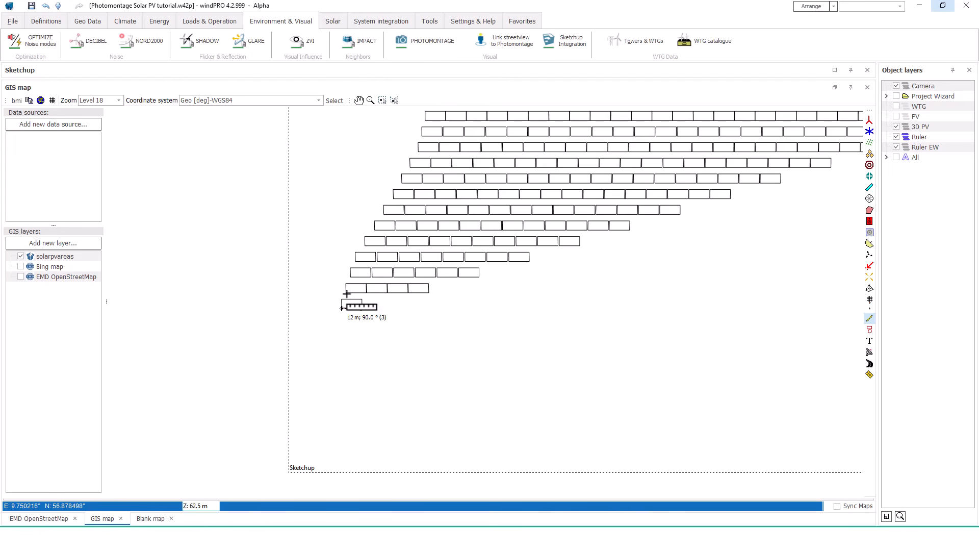
left_click(347, 293)
left_click(428, 293)
left_click(350, 277)
left_click(480, 278)
left_click(355, 260)
left_click(529, 261)
left_click(365, 246)
left_click(579, 246)
left_click(374, 231)
left_click(630, 231)
left_click(384, 215)
left_click(681, 215)
left_click(393, 199)
left_click(731, 199)
left_click(402, 183)
left_click(781, 183)
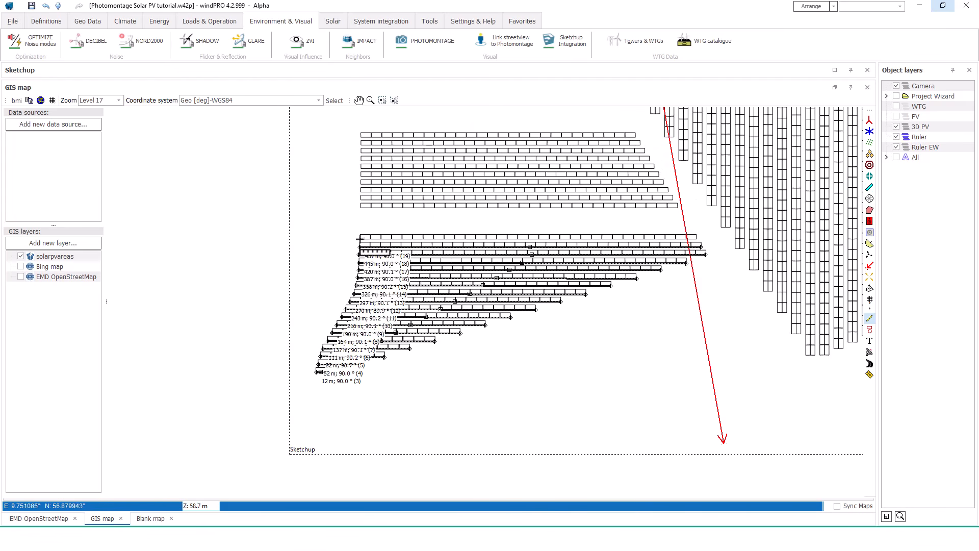
left_click(701, 248)
left_click(360, 239)
left_click(696, 238)
Draw rulers along the east-west panel rows of the western blocks directly north of the southwestern one
left_click(360, 209)
left_click(678, 208)
left_click(360, 200)
left_click(674, 200)
left_click(360, 191)
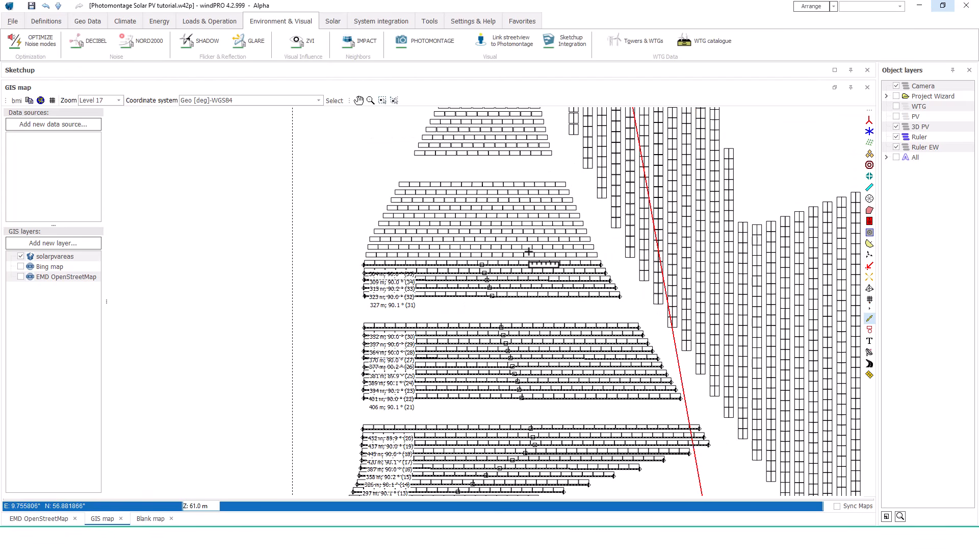
left_click(366, 257)
left_click(597, 257)
left_click(383, 218)
left_click(580, 217)
left_click(414, 156)
left_click(552, 156)
left_click(430, 124)
left_click(546, 123)
Draw rulers along the remaining east-west panel rows in the northern blocks of the solar park
left_click(539, 430)
left_click(441, 422)
left_click(360, 277)
left_click(457, 277)
left_click(326, 254)
left_click(645, 254)
left_click(289, 192)
left_click(644, 192)
left_click(285, 184)
left_click(644, 184)
left_click(292, 137)
left_click(641, 136)
left_click(380, 306)
left_click(498, 306)
left_click(377, 251)
left_click(671, 251)
left_click(669, 244)
left_click(375, 236)
left_click(667, 236)
left_click(372, 181)
left_click(516, 182)
left_click(518, 142)
scroll(458, 123, "up", 1)
scroll(459, 204, "down", 2)
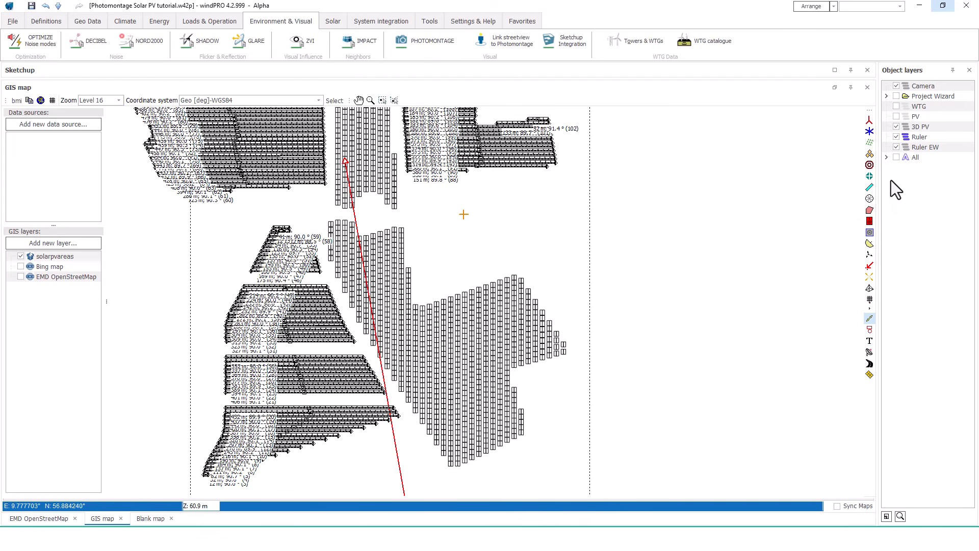
Make Ruler EW the active object layer and show the camera's extended angle lines on the map
left_click(907, 148)
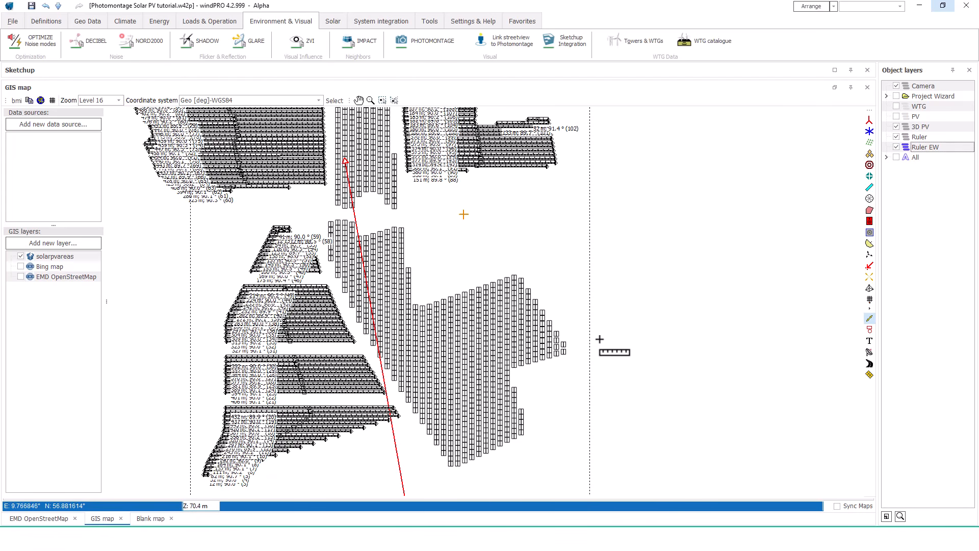
key("Escape")
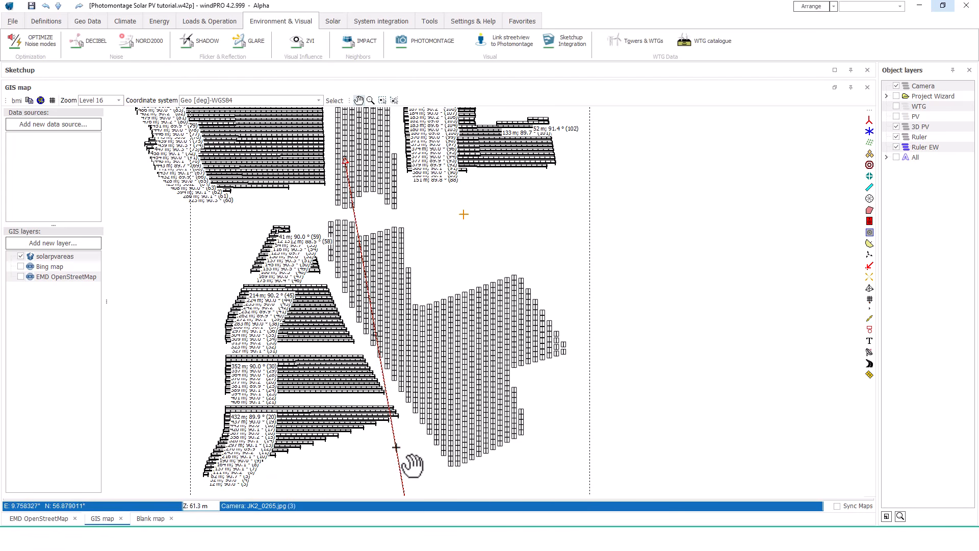
right_click(398, 449)
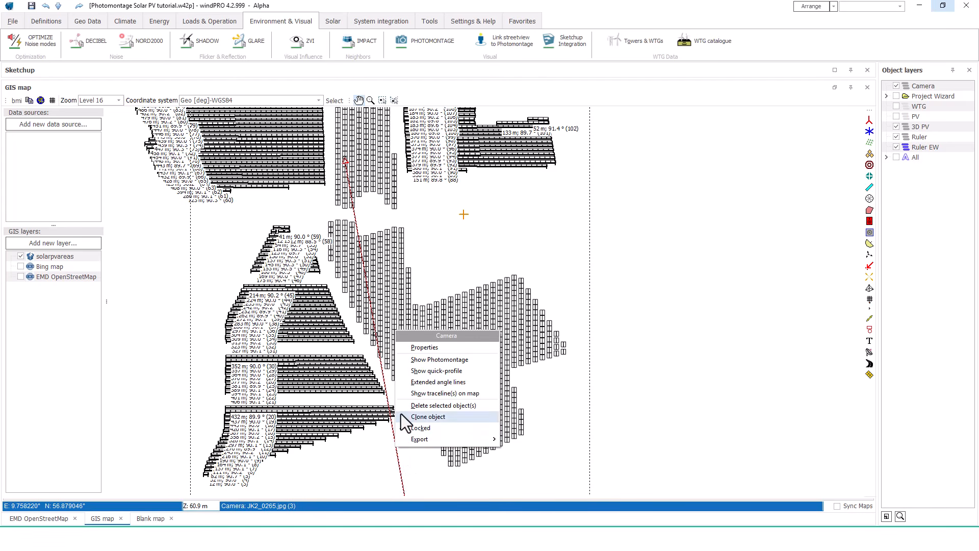
left_click(409, 383)
On the Ruler EW layer, draw rulers along the north-south panel rows inside the camera's angle lines
scroll(493, 440, "up", 1)
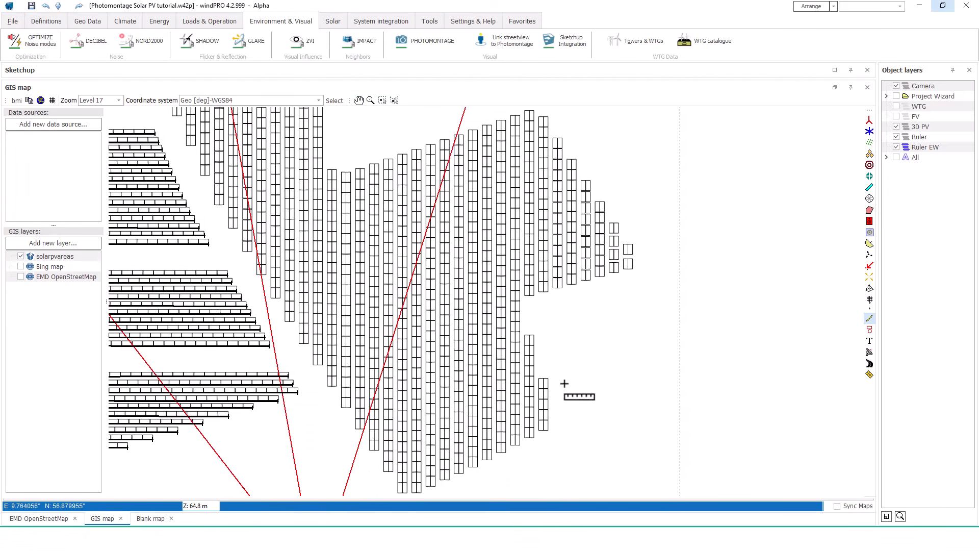
left_click_drag(450, 480, 449, 139)
mouse_move(435, 486)
left_mouse_down()
mouse_move(435, 144)
mouse_move(421, 149)
left_mouse_up()
left_click_drag(407, 493, 407, 154)
left_click_drag(393, 471, 392, 159)
left_click_drag(379, 451, 378, 164)
left_click_drag(365, 429, 365, 169)
left_click_drag(351, 408, 350, 172)
left_click_drag(336, 386, 336, 170)
left_click_drag(315, 452, 308, 264)
left_click_drag(237, 475, 237, 280)
left_click_drag(223, 452, 223, 282)
left_click_drag(296, 386, 295, 143)
left_click_drag(281, 425, 281, 148)
left_click_drag(267, 402, 267, 152)
left_click_drag(253, 379, 253, 154)
scroll(251, 380, "down", 1)
scroll(251, 142, "up", 1)
left_click_drag(301, 396, 299, 284)
left_click_drag(294, 490, 295, 165)
left_click_drag(280, 467, 280, 162)
mouse_move(266, 463)
left_mouse_down()
mouse_move(266, 159)
mouse_move(251, 159)
left_mouse_up()
left_click_drag(239, 471, 238, 157)
scroll(294, 260, "down", 1)
left_click_drag(257, 378, 257, 206)
left_click_drag(250, 378, 243, 205)
scroll(233, 206, "up", 1)
scroll(414, 123, "down", 1)
left_click(359, 101)
left_click_drag(438, 374, 488, 253)
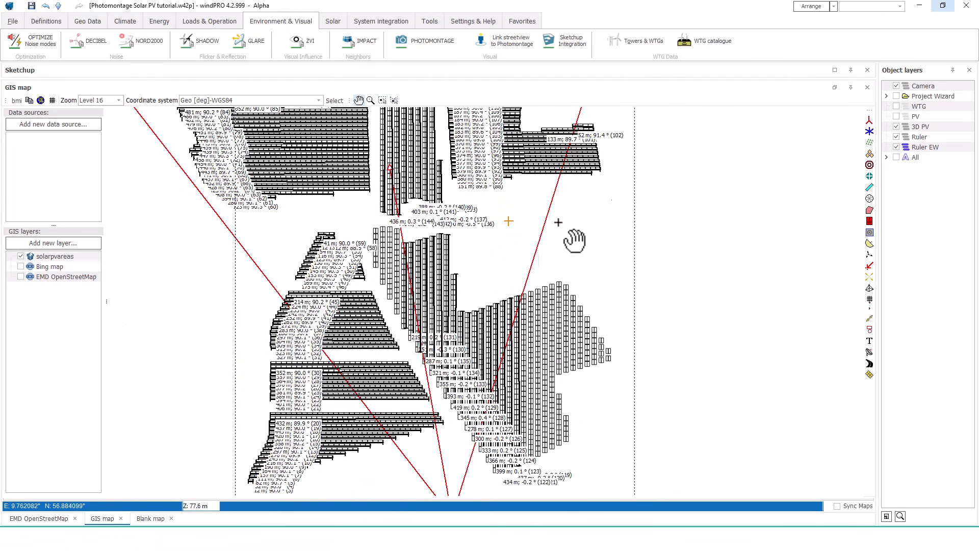
Restore the split view and set the coordinate system to UTM (north)-ETRS89 Zone 32 with 2 decimals
left_click(835, 89)
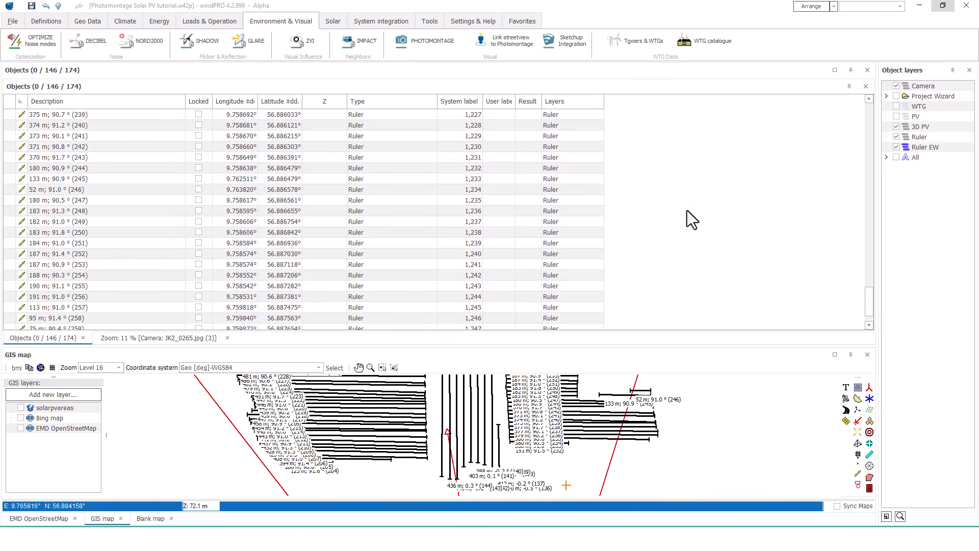
left_click(318, 368)
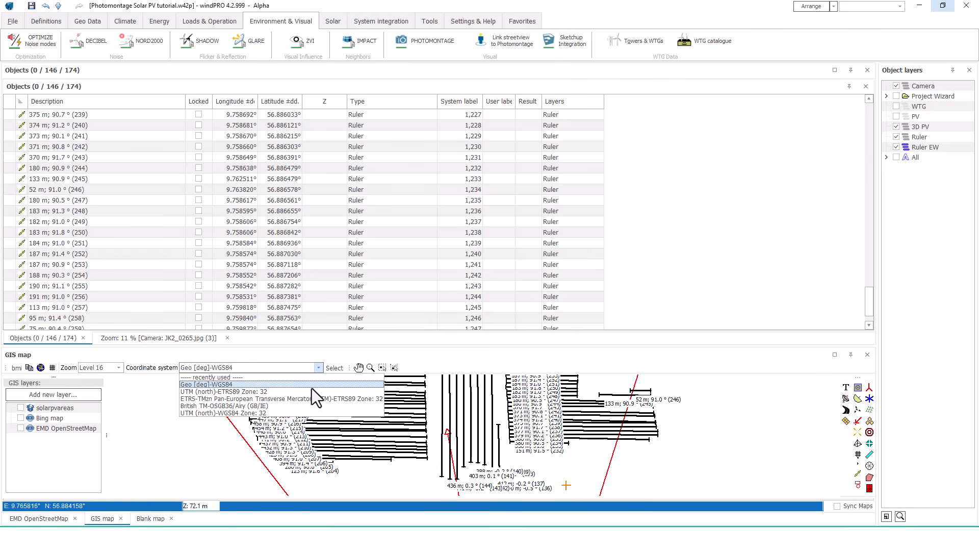
left_click(312, 392)
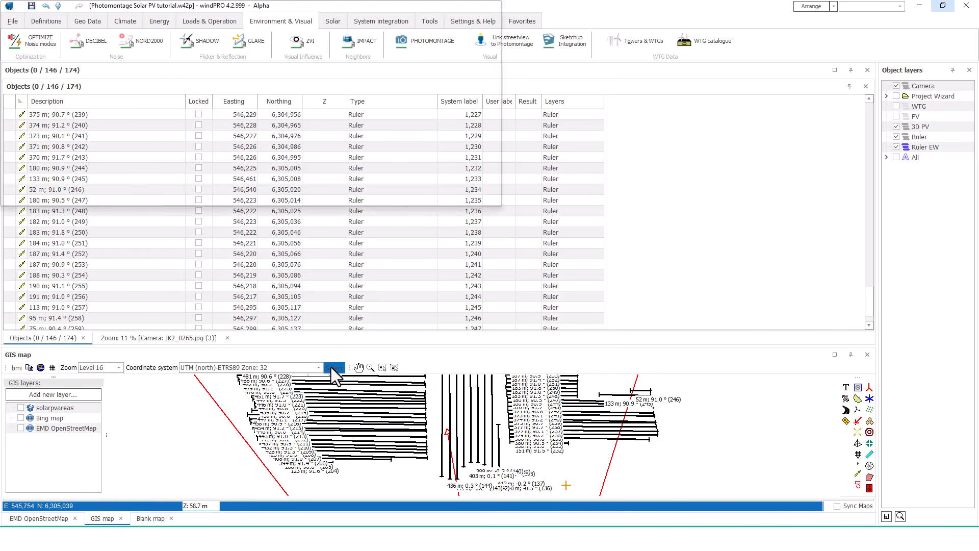
left_click(333, 367)
left_click(195, 313)
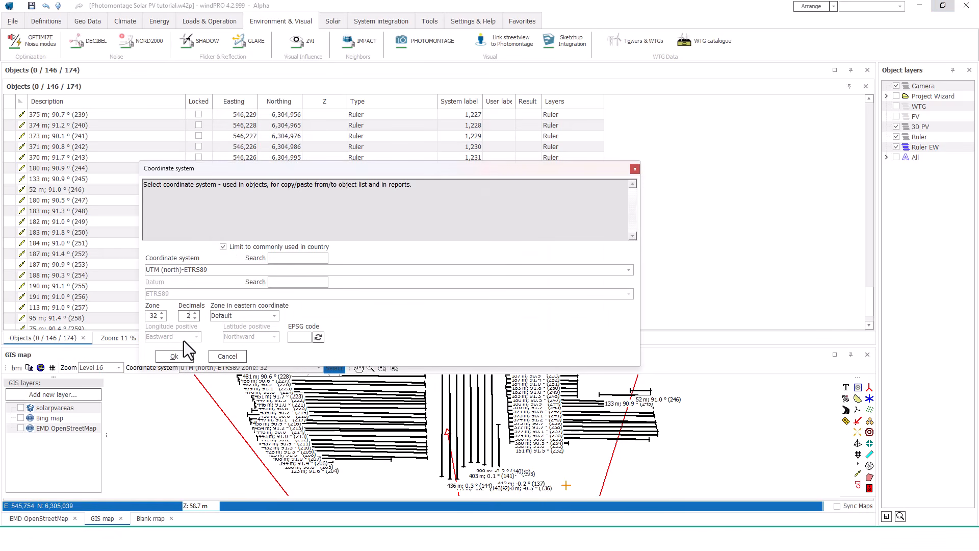
left_click(174, 357)
Select all objects in the Ruler layer and copy them into an Excel sheet
right_click(920, 138)
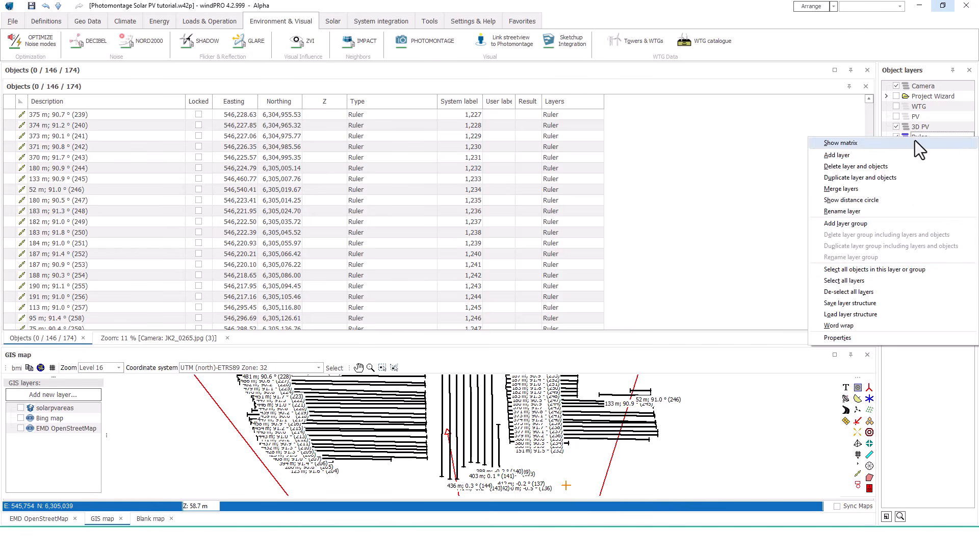
left_click(898, 269)
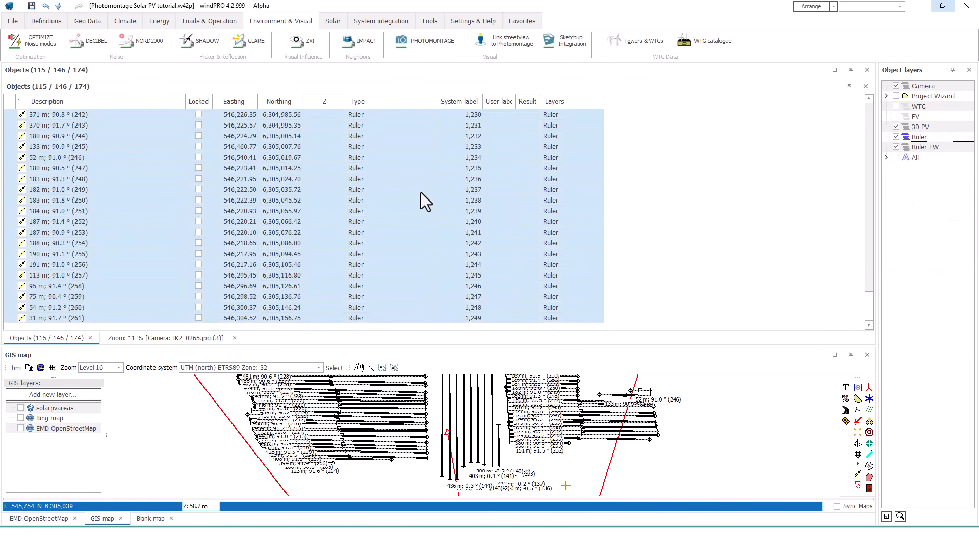
right_click(420, 192)
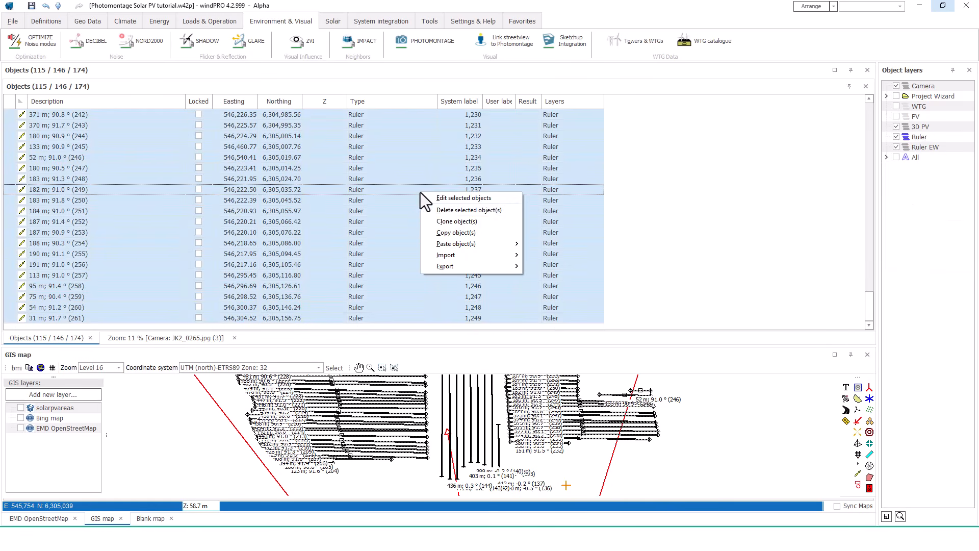
left_click(442, 231)
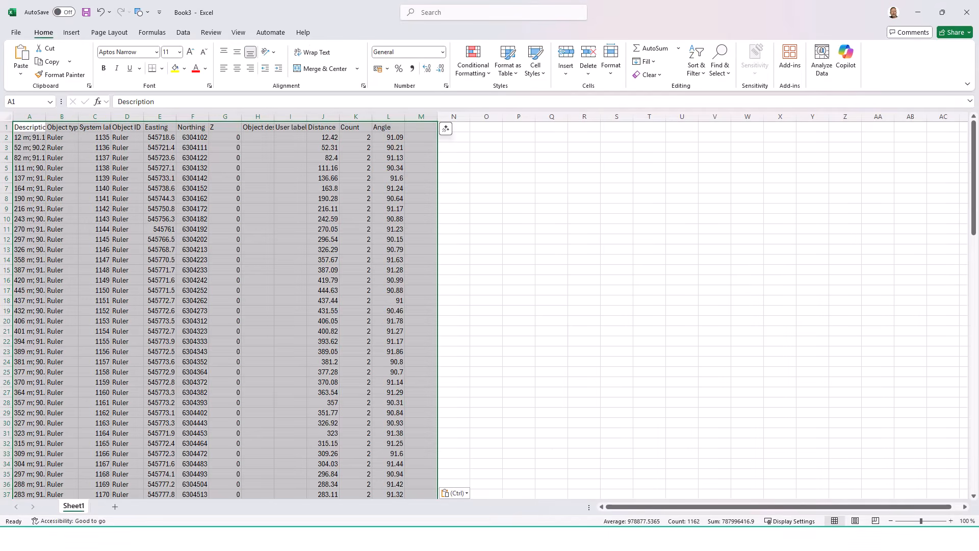
In Excel, set the Angle value of every ruler to 90
left_click(392, 137)
type("90")
key("ctrl+Return")
key("ctrl+c")
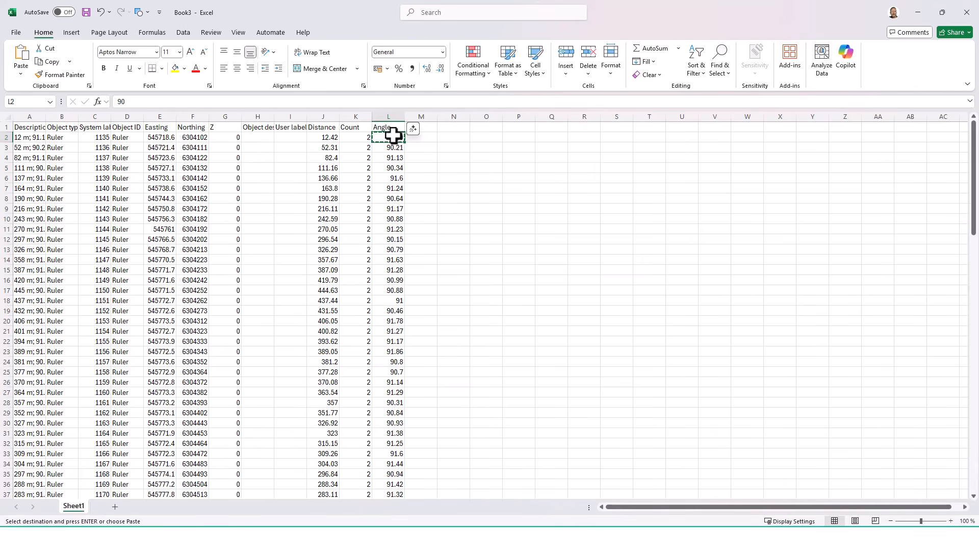
key("ctrl+shift+Down")
key("ctrl+v")
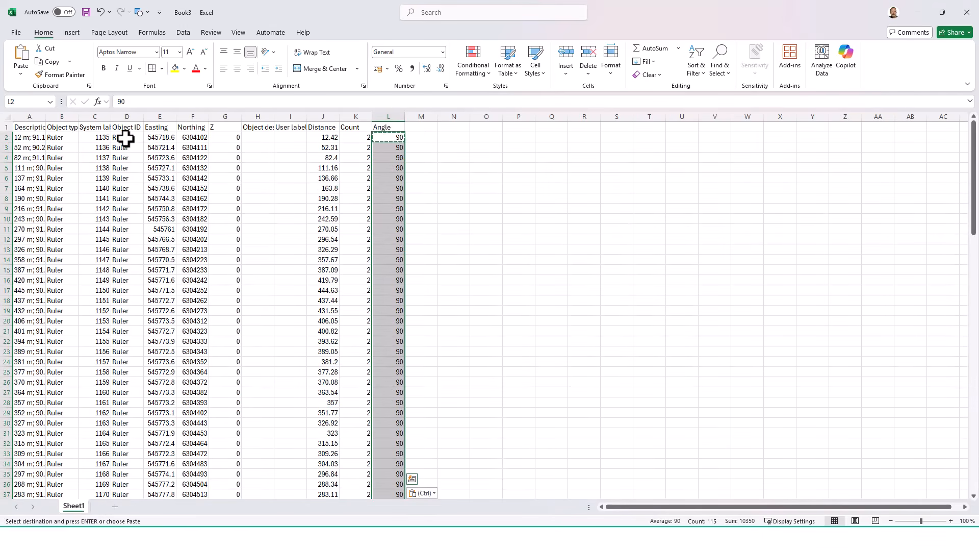
Copy all ruler data rows from the Object ID column through the Angle column, without the header
left_click_drag(125, 138, 392, 169)
scroll(225, 260, "down", 20)
right_click(388, 155)
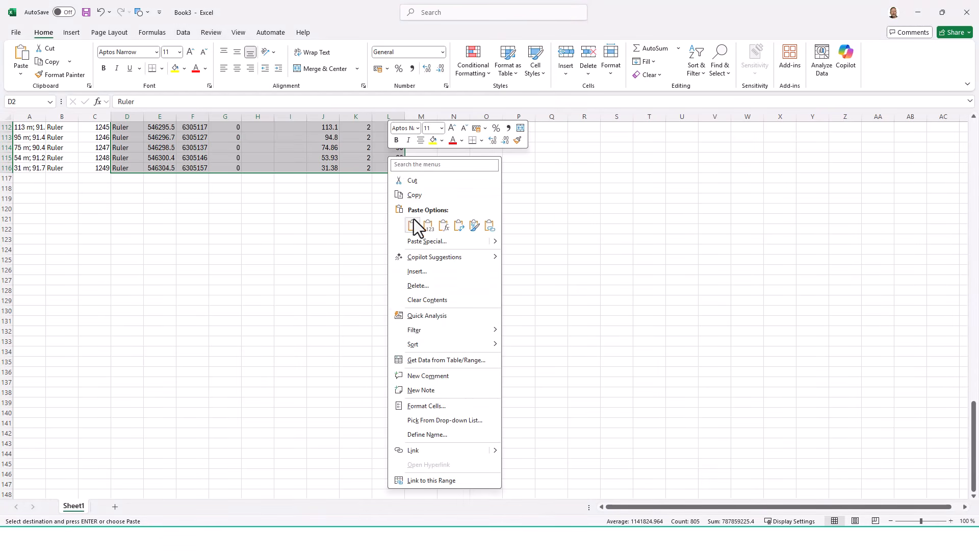
left_click(414, 194)
scroll(414, 193, "up", 20)
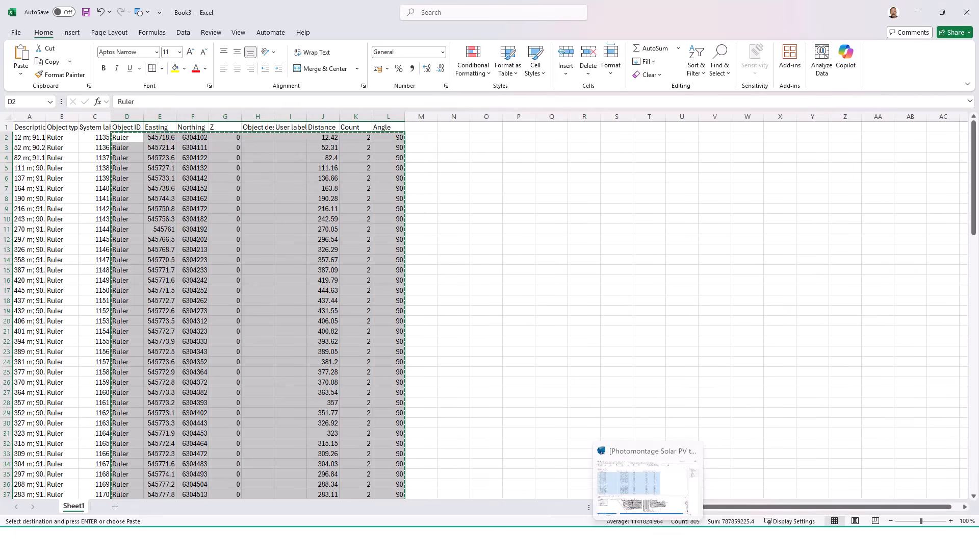
Back in windPRO, delete the selected rulers from the Ruler layer and paste the edited ones directly into the object list
left_click(649, 539)
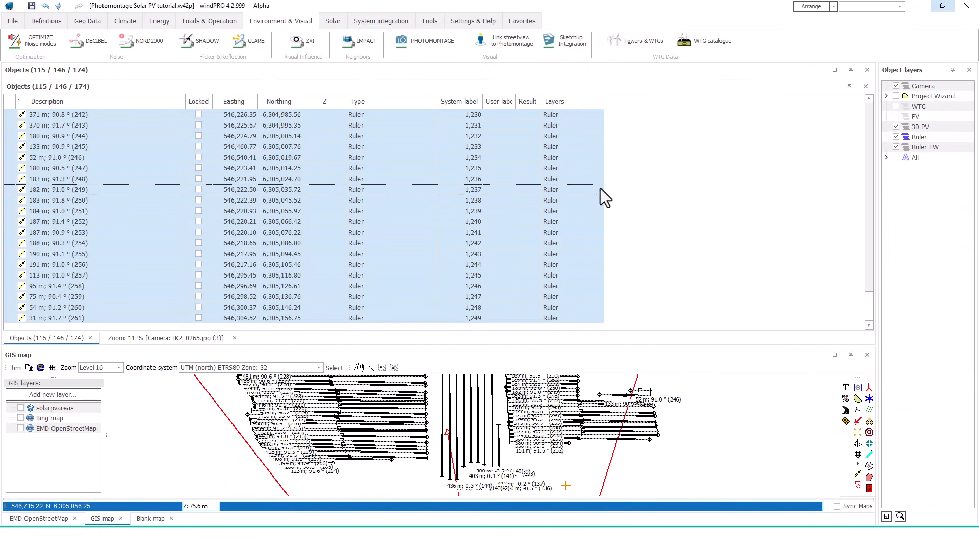
right_click(580, 167)
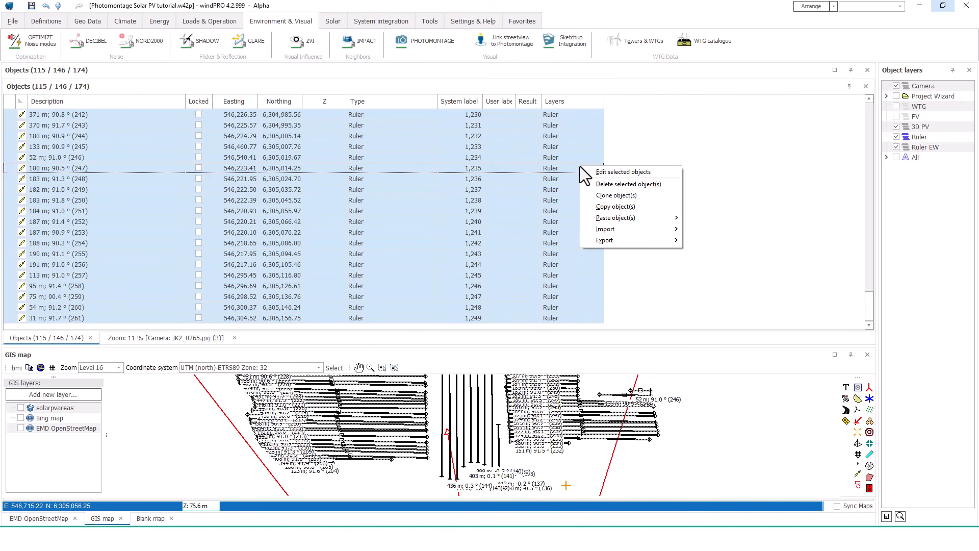
left_click(608, 186)
right_click(613, 185)
mouse_move(699, 236)
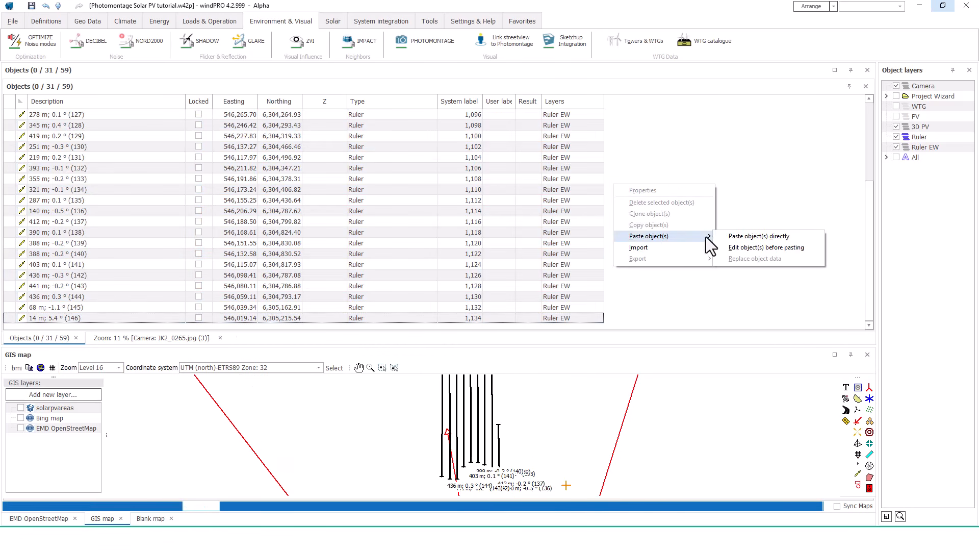
left_click(738, 236)
left_click(378, 325)
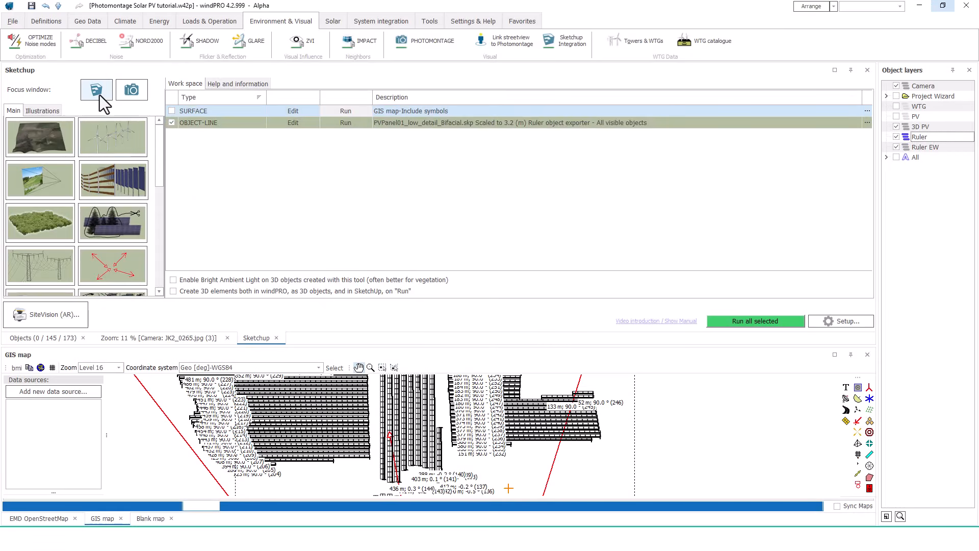
View the SketchUp terrain model and review the settings of the PVPanel01_low_detail_Bifacial.skp object line
left_click(99, 95)
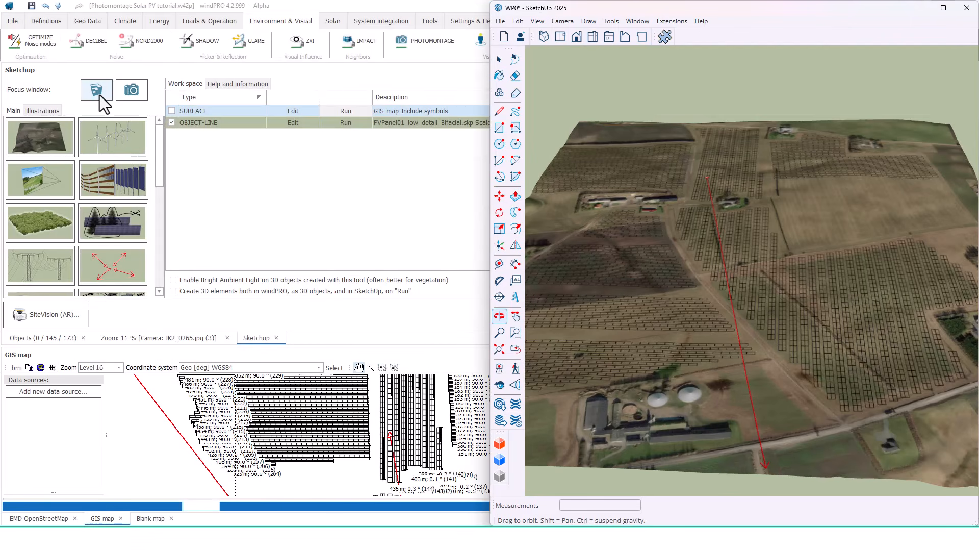
left_click(305, 146)
left_click(299, 123)
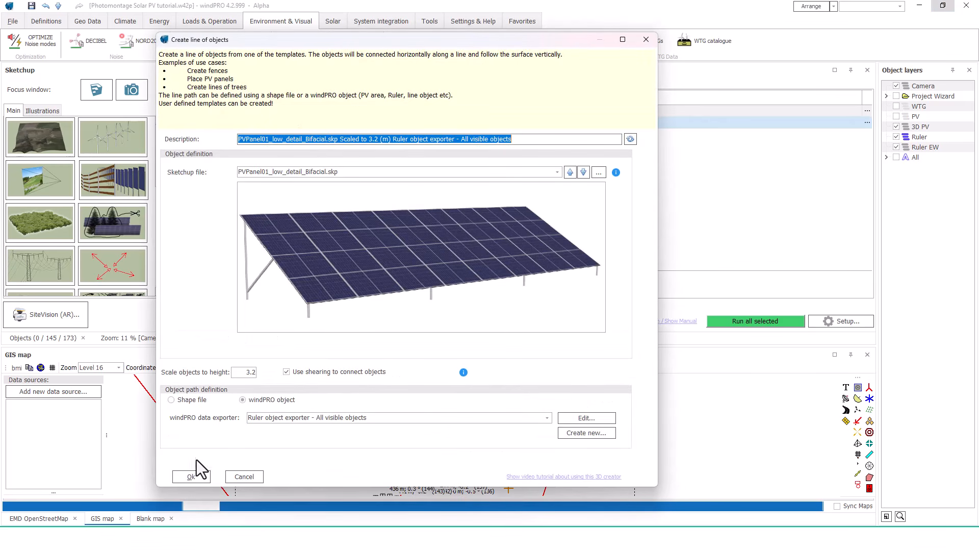
left_click(197, 474)
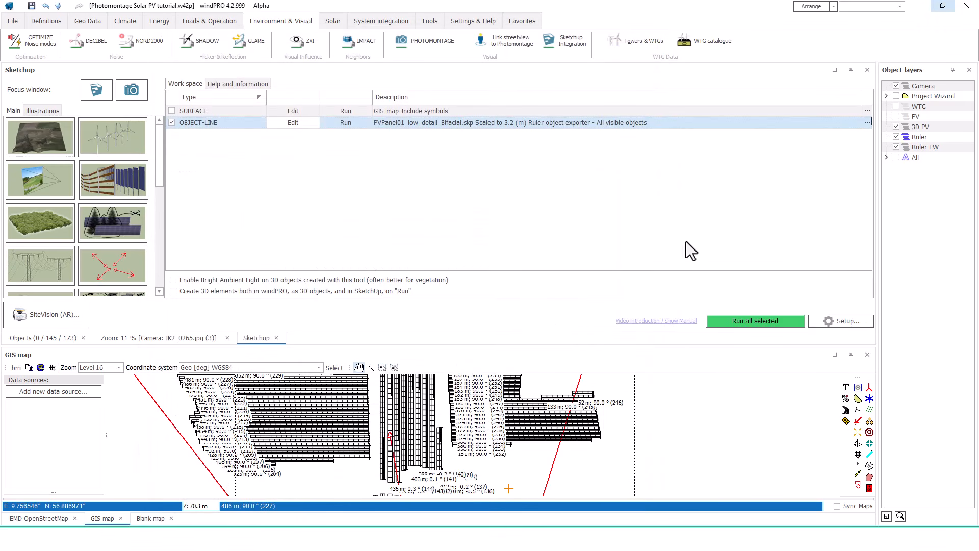
Hide the Ruler EW layer, then run the panel object line and inspect its panels up close in SketchUp
left_click(896, 148)
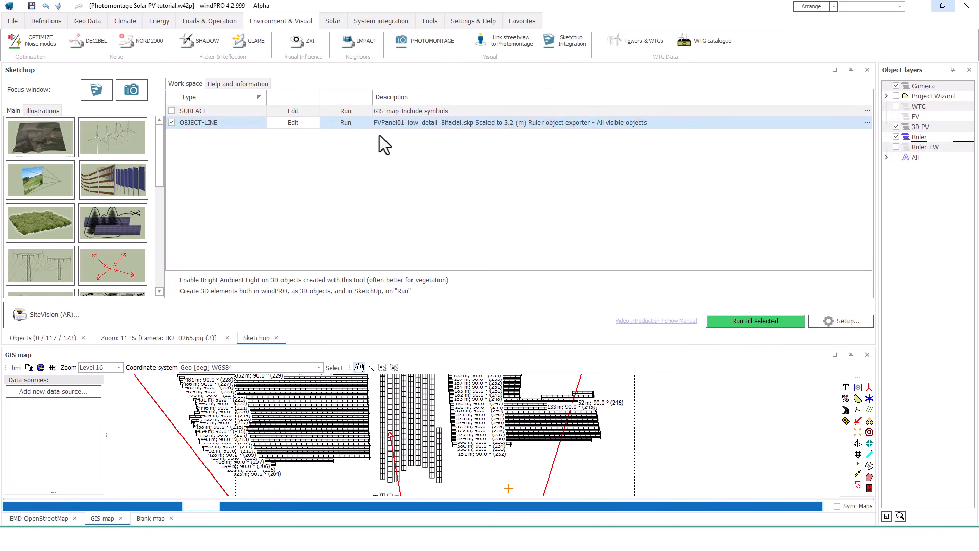
left_click(354, 125)
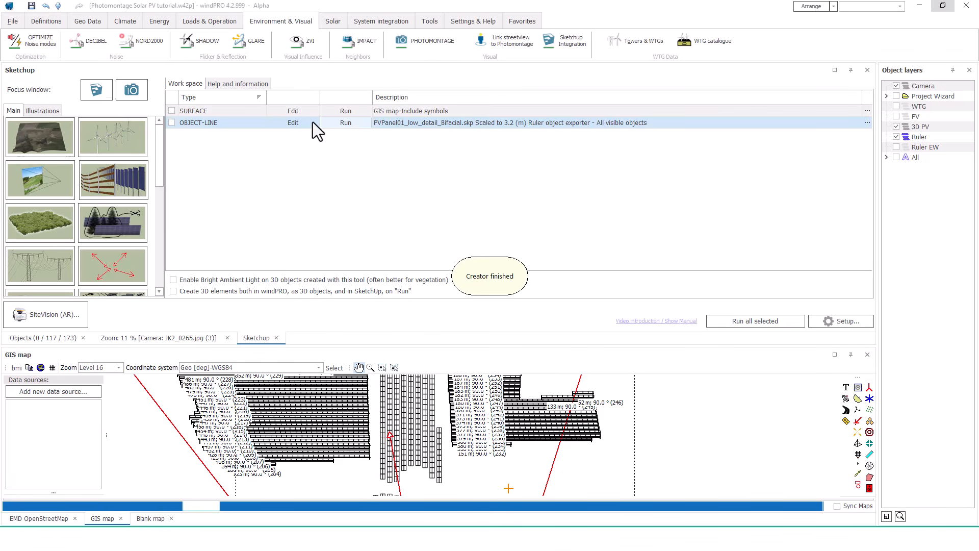
left_click(103, 93)
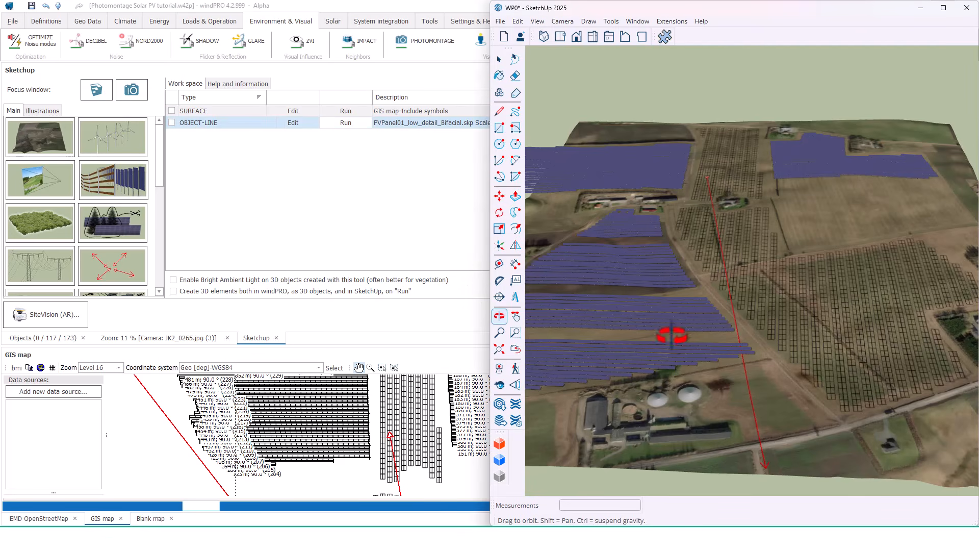
scroll(587, 352, "up", 10)
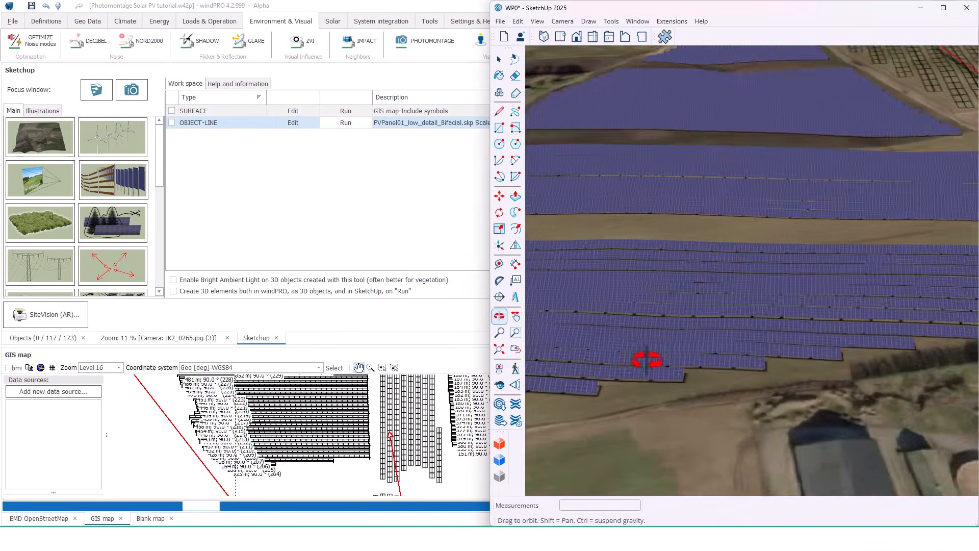
mouse_move(694, 355)
left_mouse_down()
mouse_move(802, 345)
mouse_move(608, 301)
mouse_move(645, 291)
mouse_move(684, 315)
left_mouse_up()
left_click(406, 190)
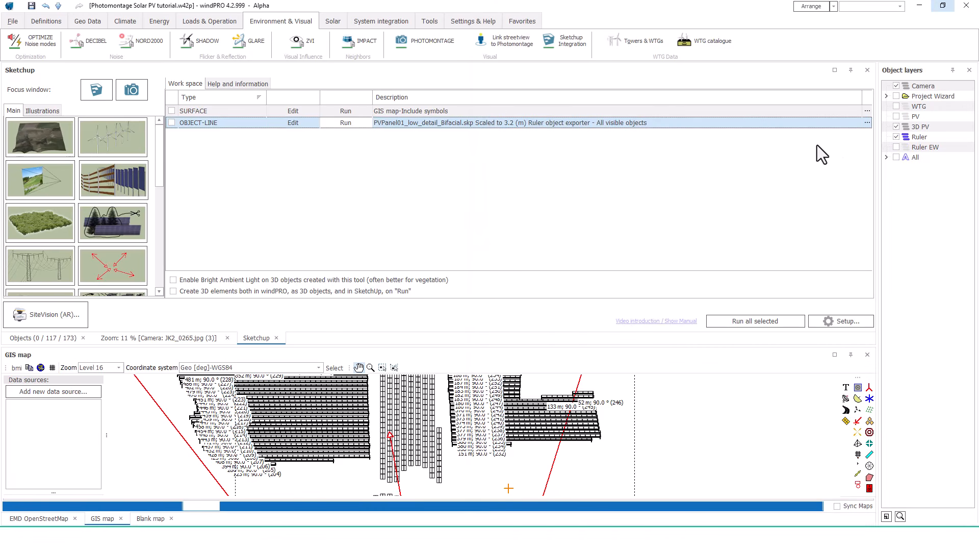
Clone the PVPanel01_low_detail_Bifacial.skp object line and set the copy to PVPanel03_EastWest.skp, scaled to a height of 2.5 m
left_click(869, 123)
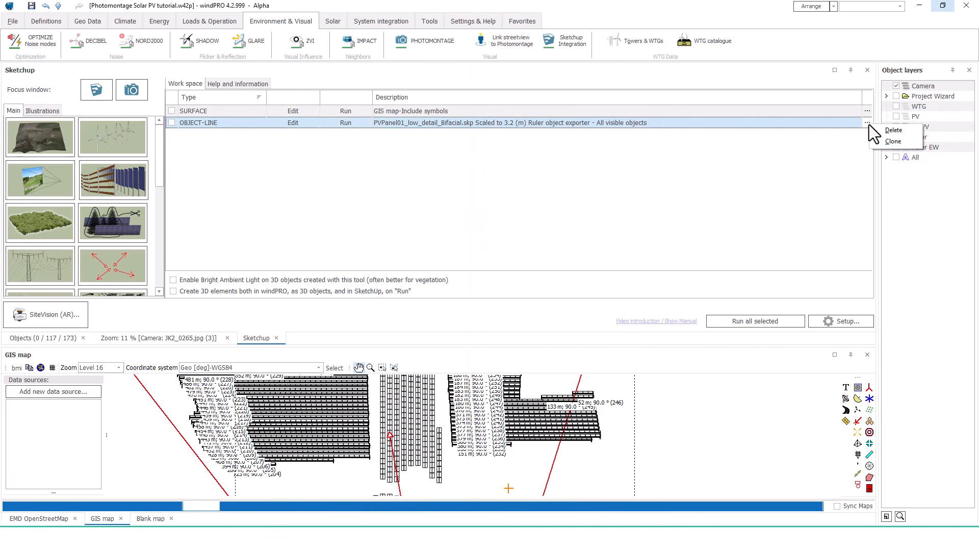
left_click(889, 141)
left_click(304, 134)
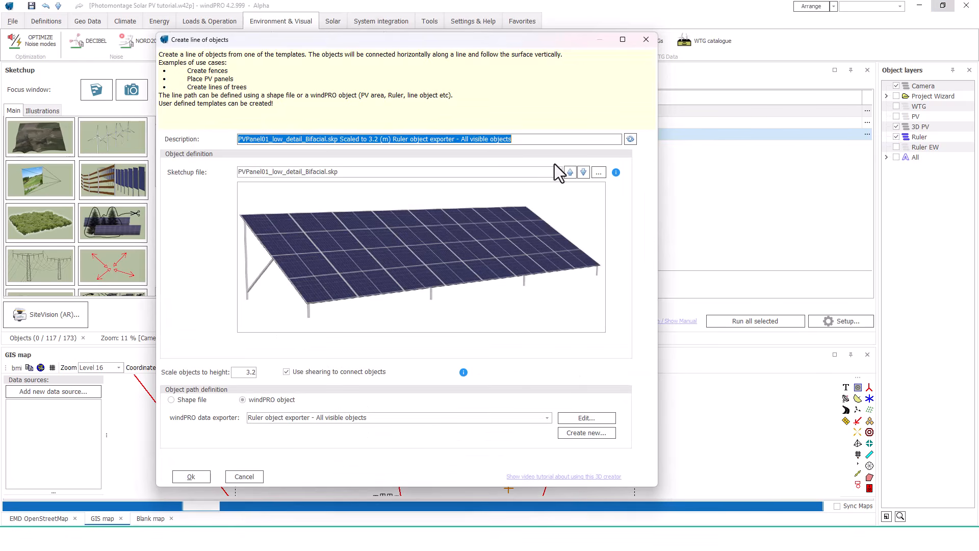
left_click(583, 172)
left_click(583, 172)
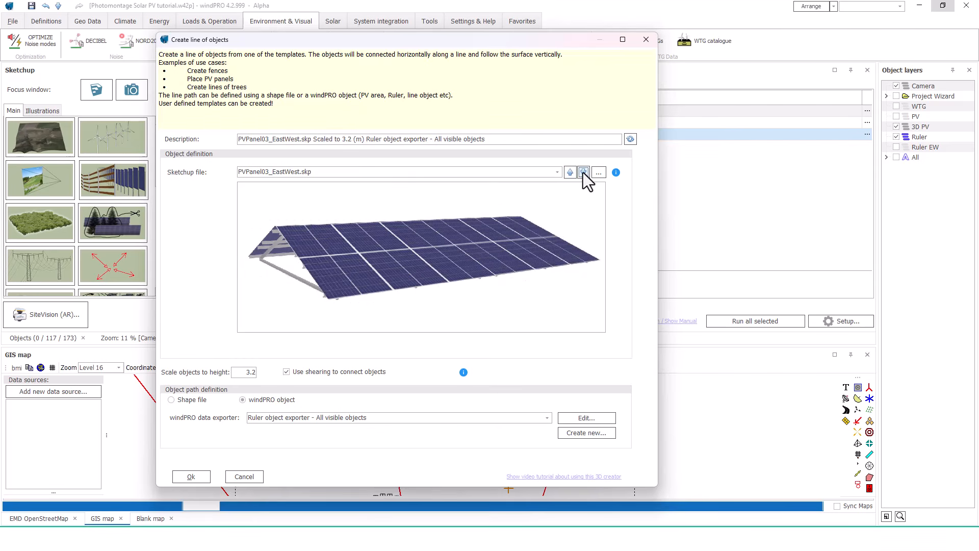
double_click(249, 372)
type("2.5")
left_click(191, 477)
Hide the Ruler layer, show the Ruler EW layer, and run the PVPanel03_EastWest.skp object line
left_click(899, 138)
left_click(898, 148)
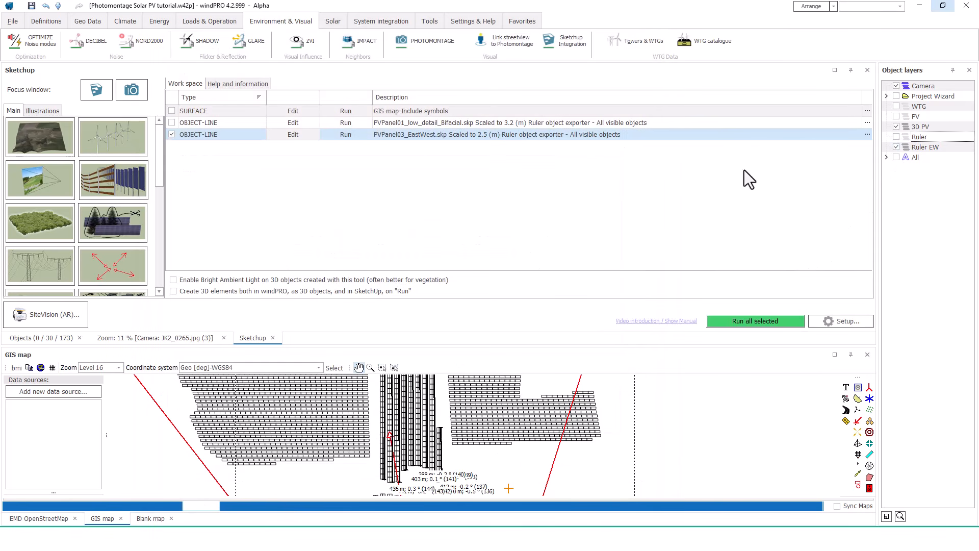
left_click(351, 137)
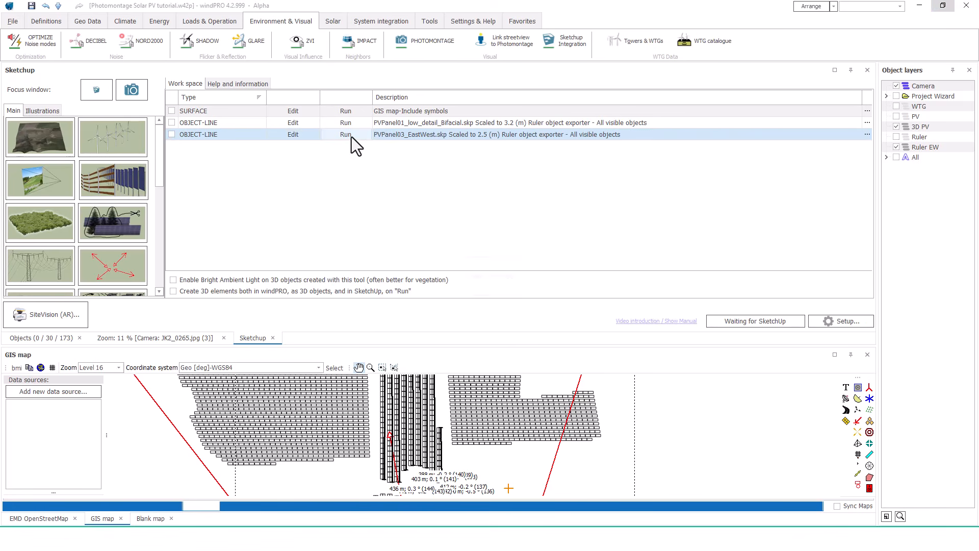
Bring SketchUp to the front and inspect the east-west panel rows on the terrain from near and far
left_click(102, 93)
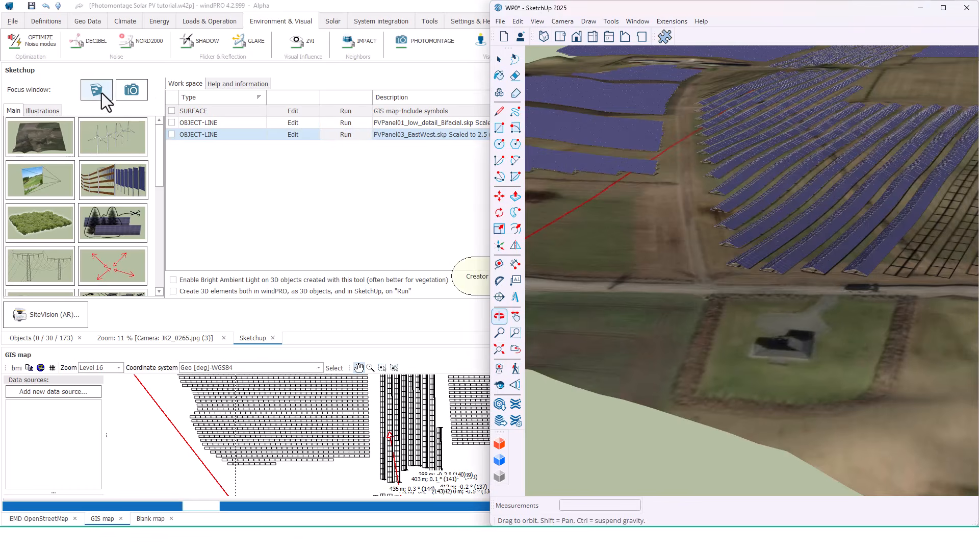
mouse_move(805, 297)
left_mouse_down()
mouse_move(680, 259)
mouse_move(674, 247)
mouse_move(709, 373)
left_mouse_up()
scroll(708, 375, "down", 2)
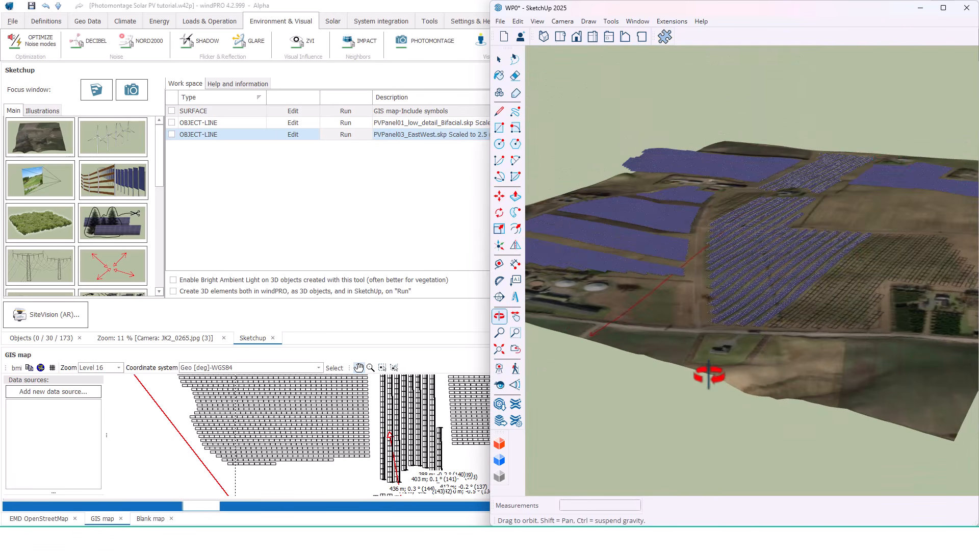
scroll(820, 174, "up", 5)
scroll(818, 173, "up", 4)
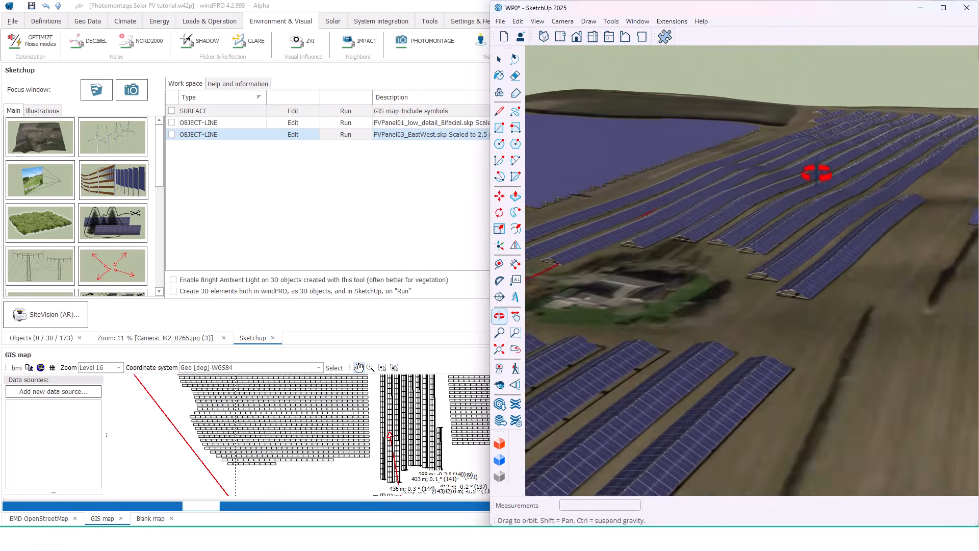
scroll(817, 174, "down", 8)
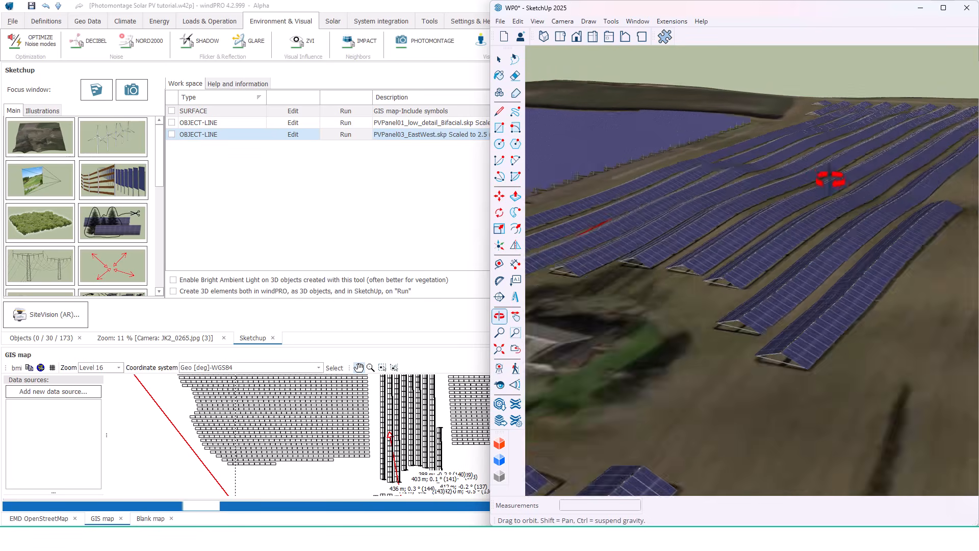
scroll(779, 177, "down", 5)
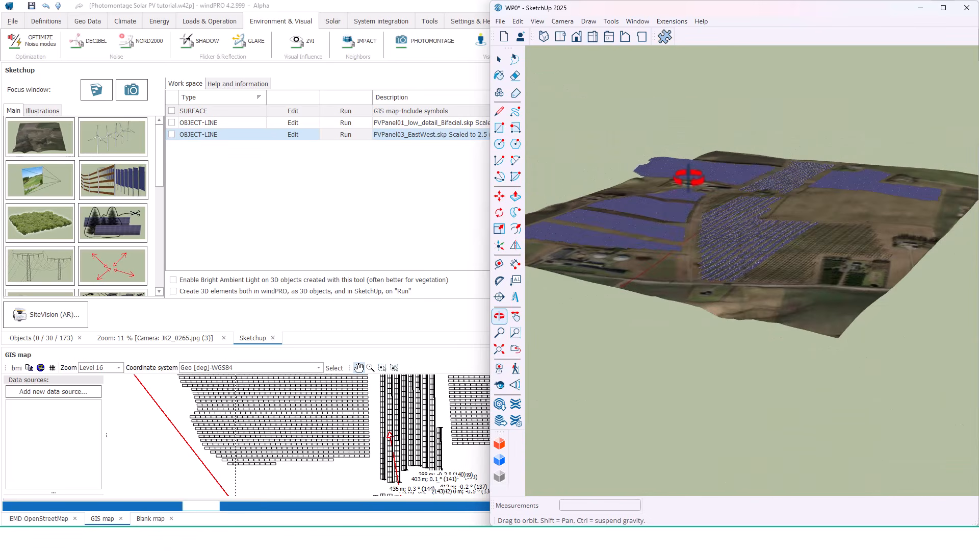
Show SketchUp's default tray and hide the GIS map-Include symbols tag so only the panels are displayed
left_click(646, 22)
mouse_move(669, 34)
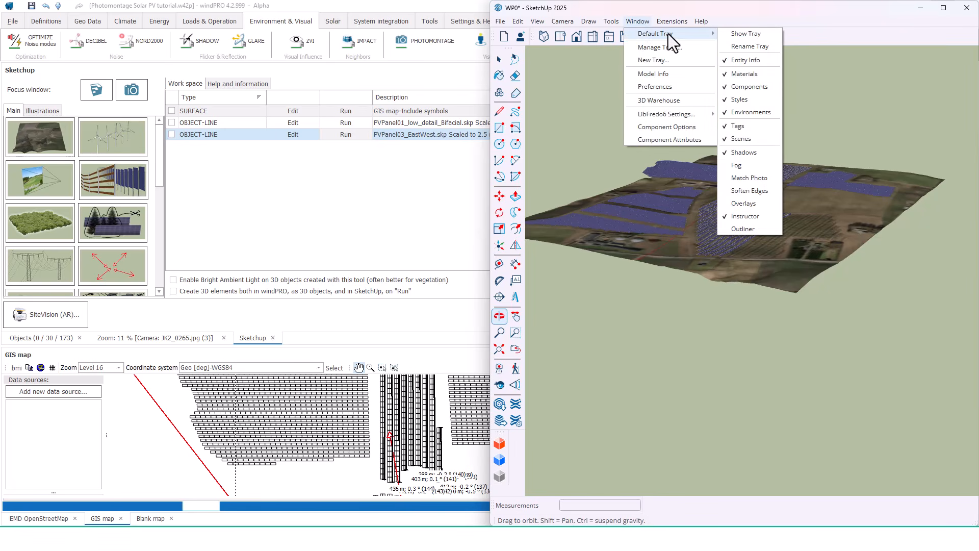
left_click(742, 34)
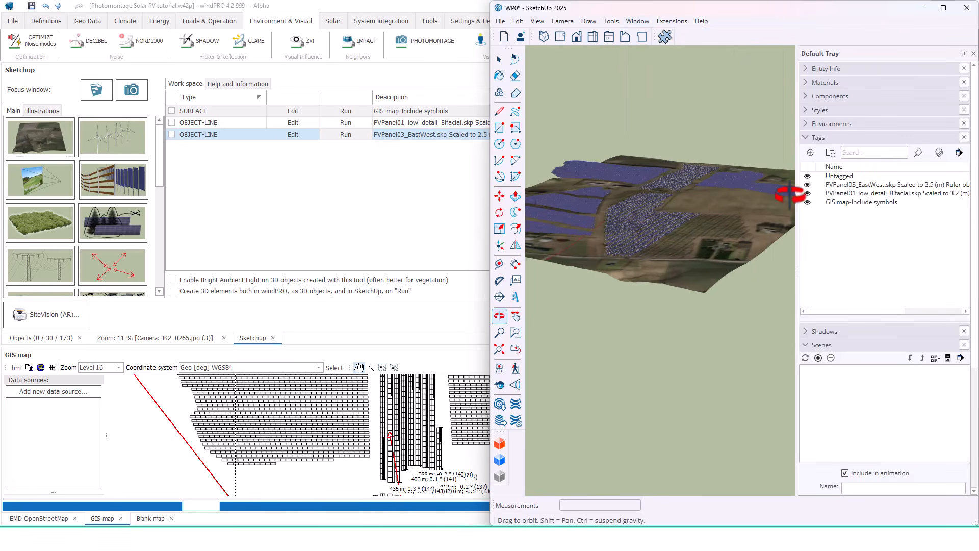
left_click(807, 202)
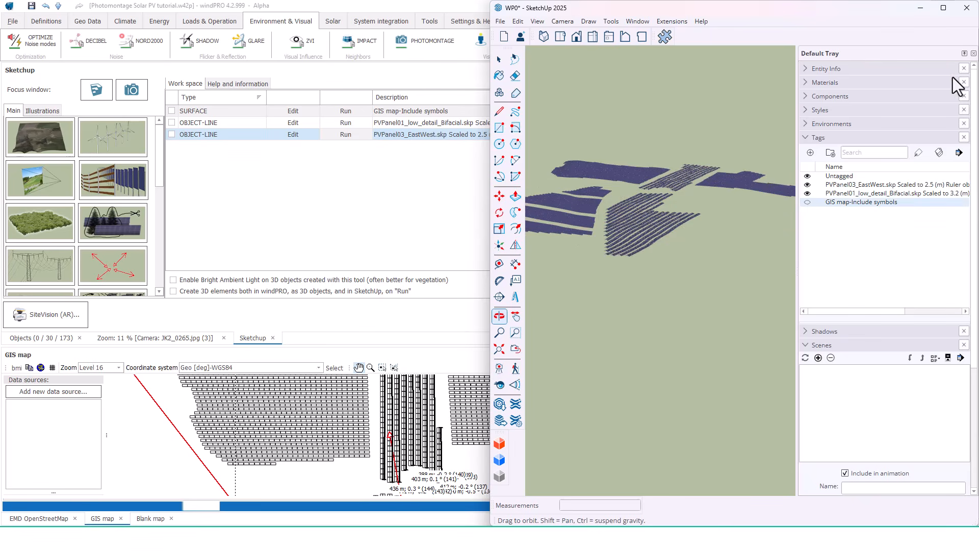
left_click(965, 53)
Select all panels in SketchUp, make 3D PV the active windPRO layer, and export the selection to windPRO as a 3D object
left_click_drag(681, 294, 737, 307)
left_click(499, 59)
mouse_move(535, 94)
left_mouse_down()
mouse_move(905, 345)
mouse_move(962, 339)
left_mouse_up()
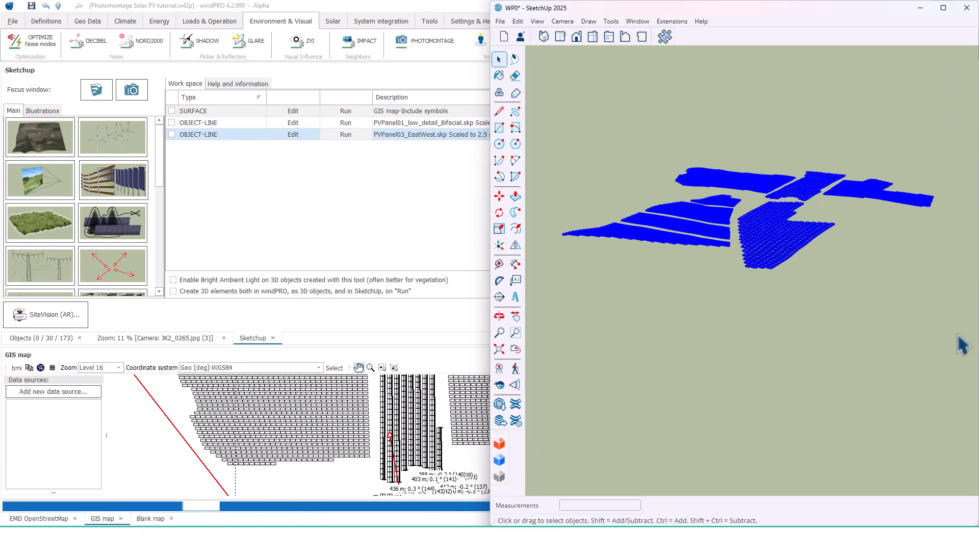
left_click(412, 226)
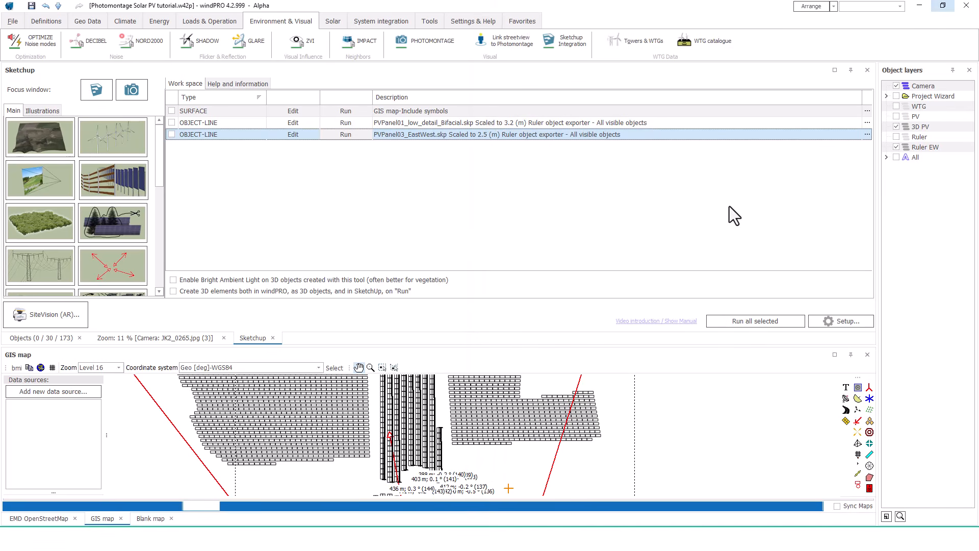
left_click(907, 128)
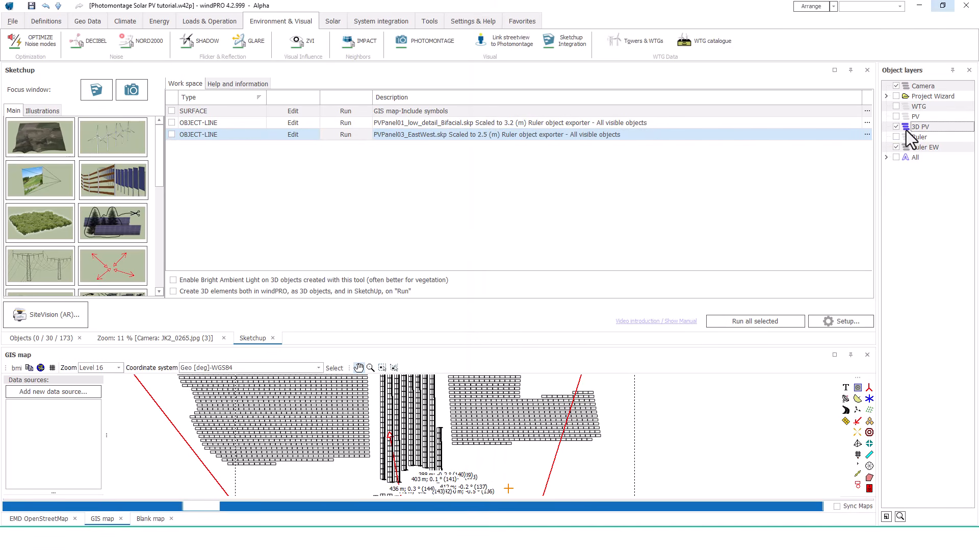
left_click(95, 90)
right_click(760, 230)
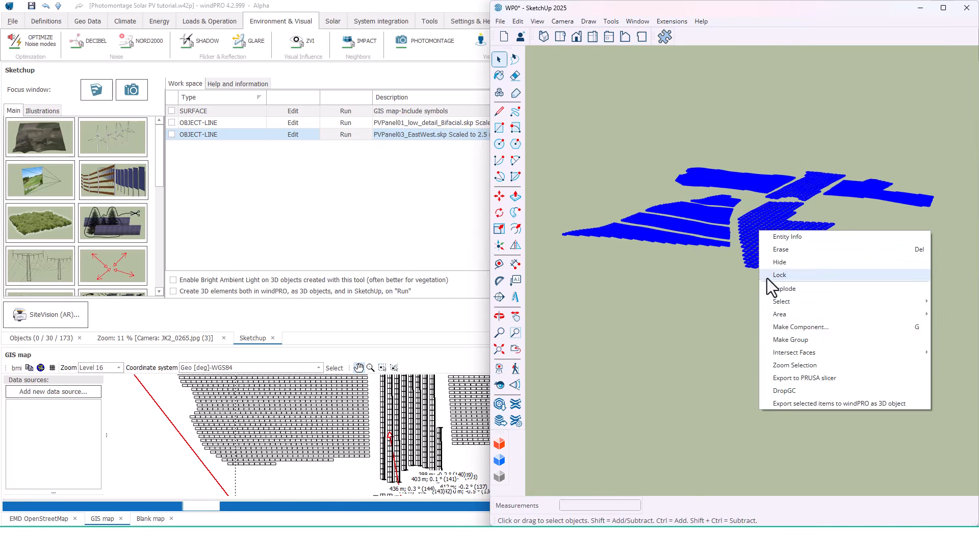
left_click(821, 403)
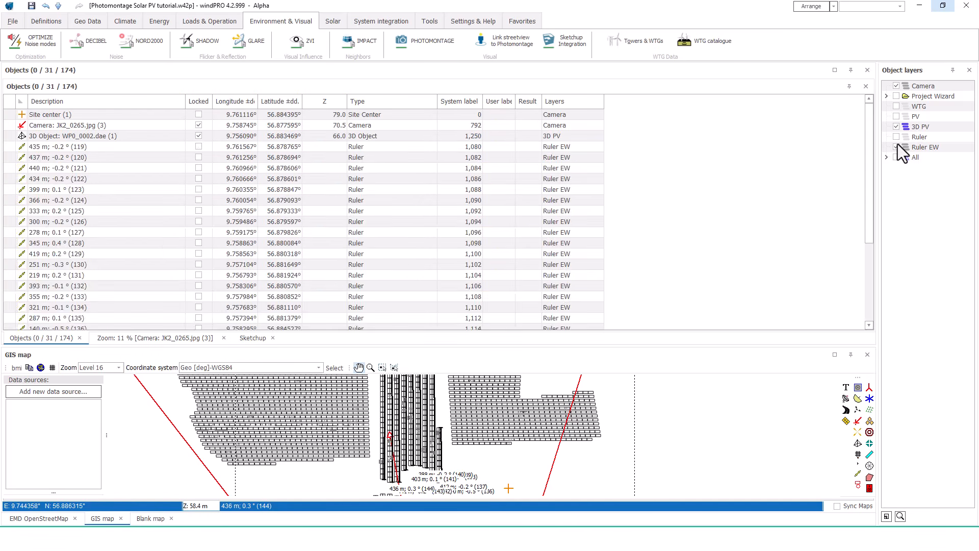
In windPRO, hide the Ruler EW object layer and the solarpvareas GIS layer
left_click(896, 147)
left_click(72, 136)
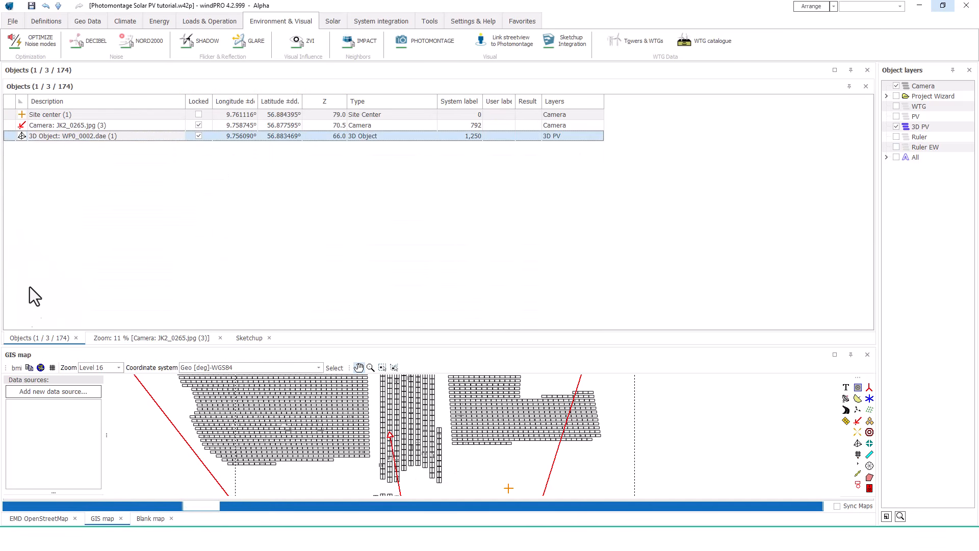
left_click(56, 492)
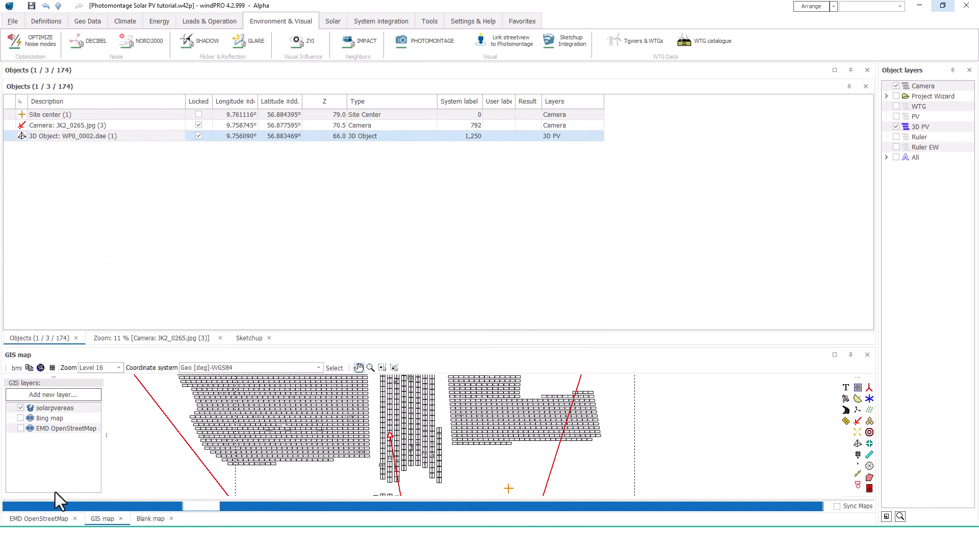
left_click(20, 409)
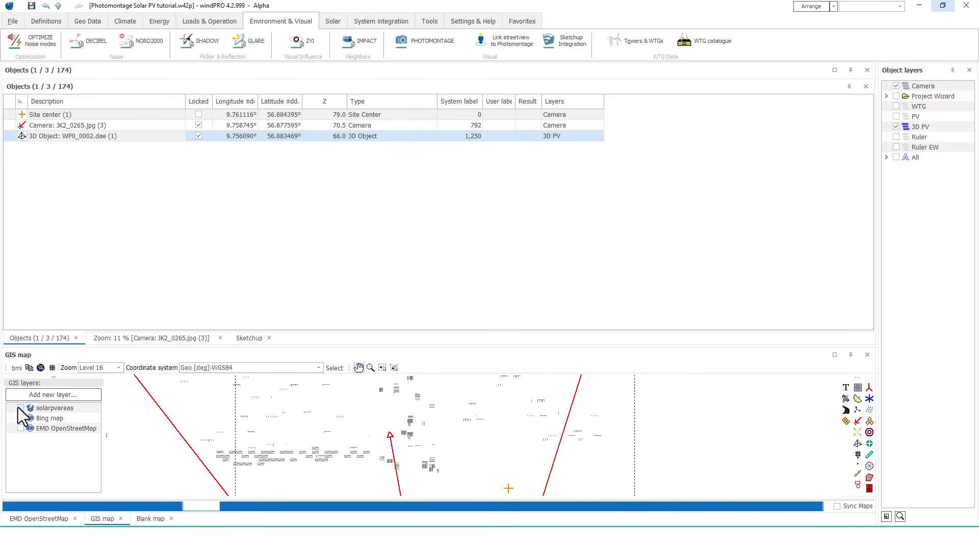
View the exported object's wireframe in the photomontage, then disable its 3D wireframe on both the map and the photomontage
left_click(148, 337)
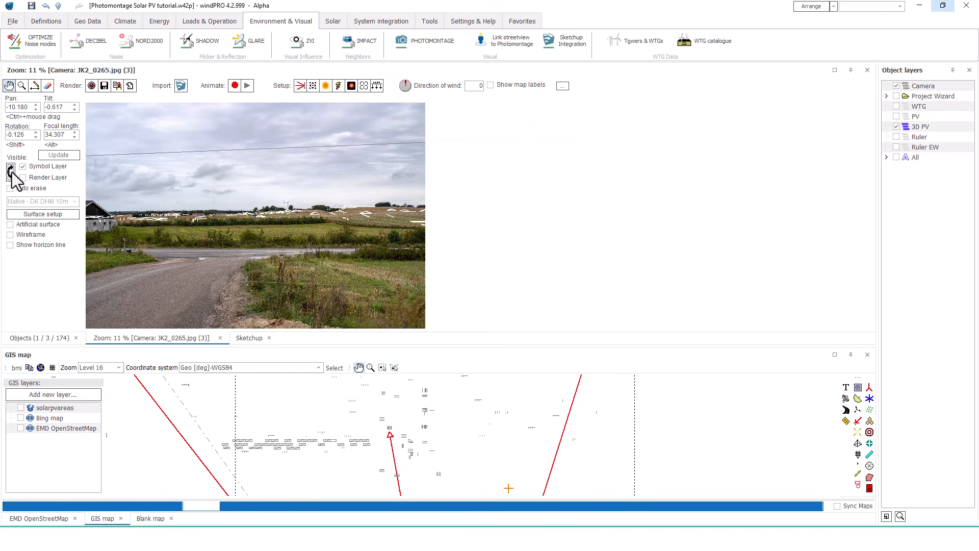
scroll(286, 233, "up", 4)
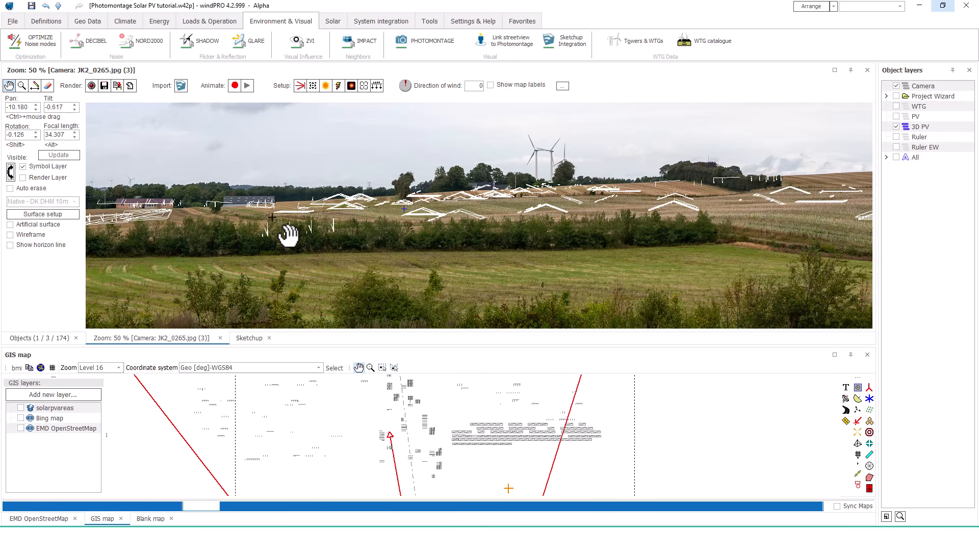
left_click(50, 336)
left_click(47, 137)
double_click(47, 137)
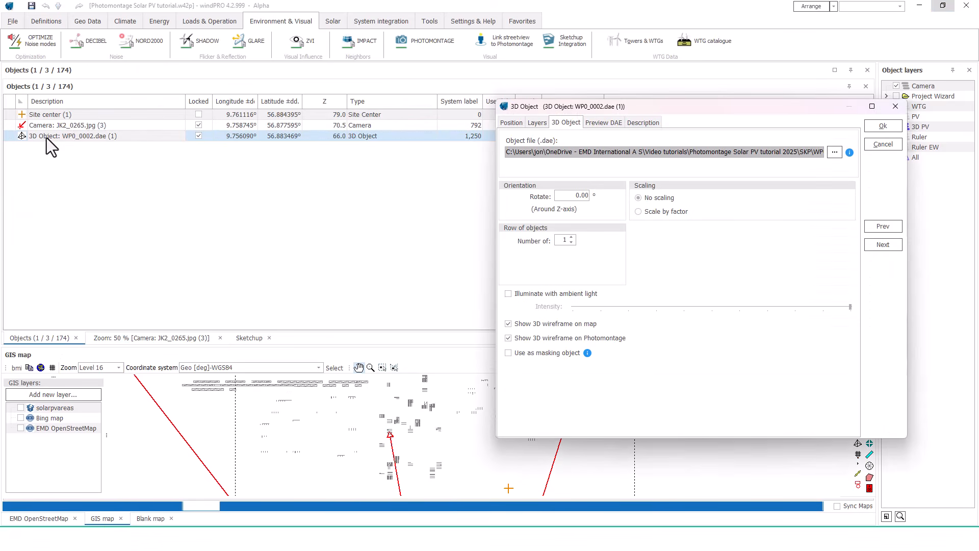
left_click(508, 324)
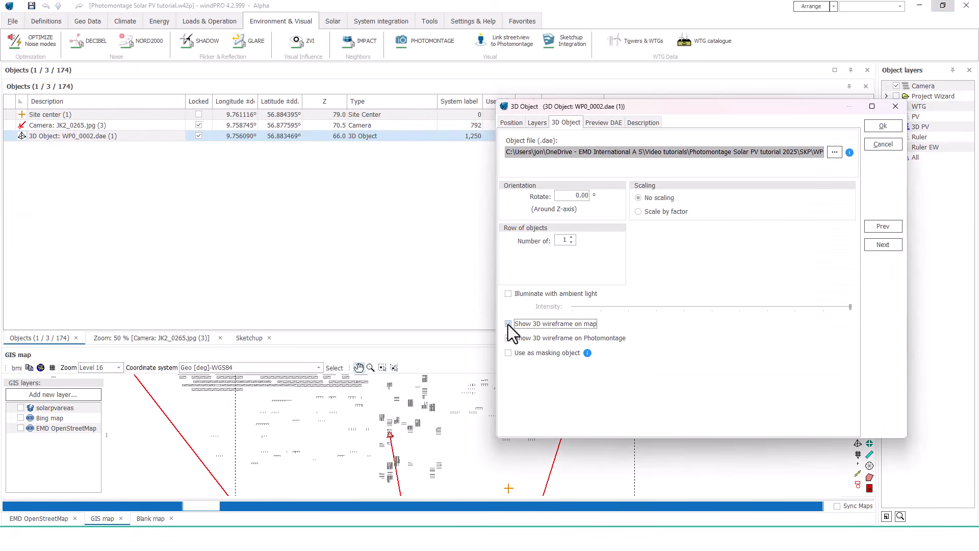
left_click(508, 338)
left_click(879, 125)
Render the JK2_0265.jpg camera photomontage with the 3D PV layer's panels
left_click(161, 338)
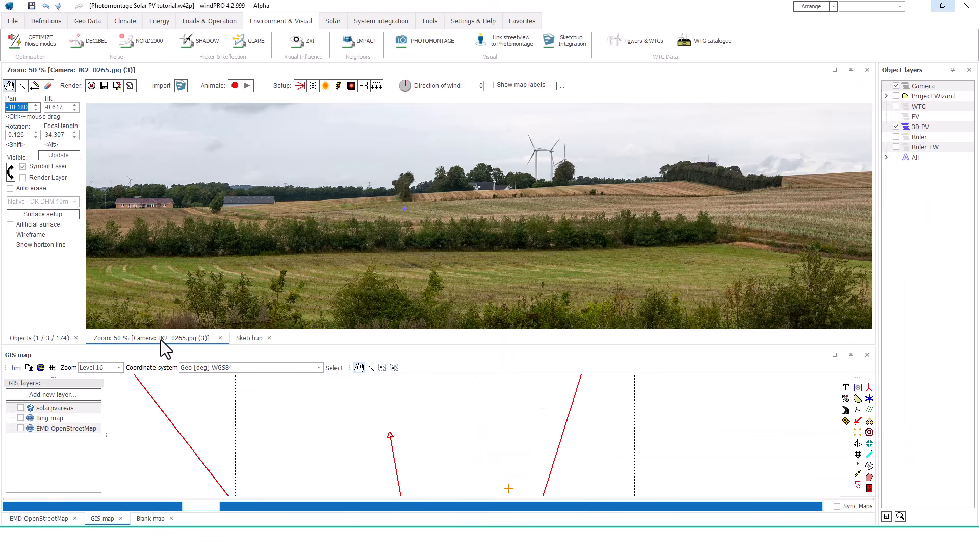
left_click(91, 87)
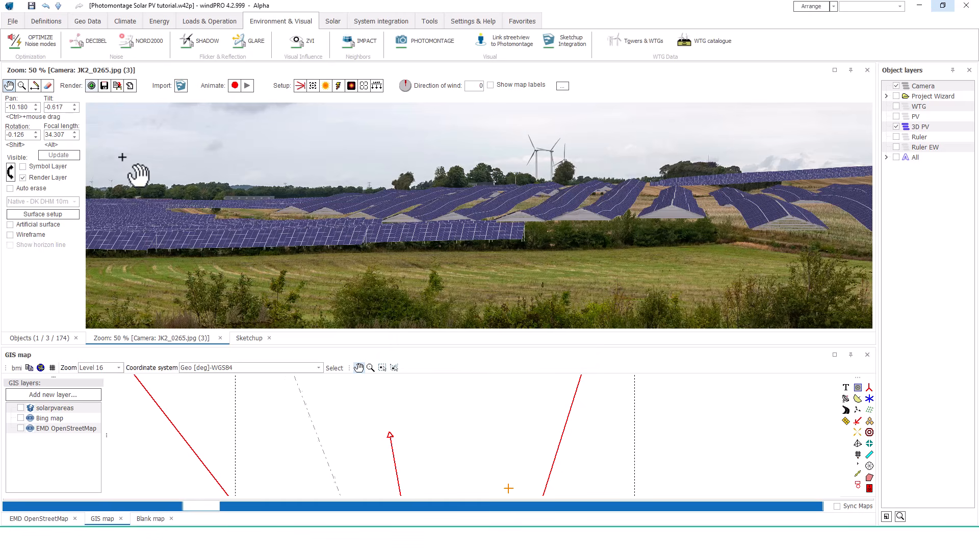
Examine the rendered panel rows across the photomontage, checking both the bifacial and the east-west panels up close
left_click_drag(149, 234, 569, 225)
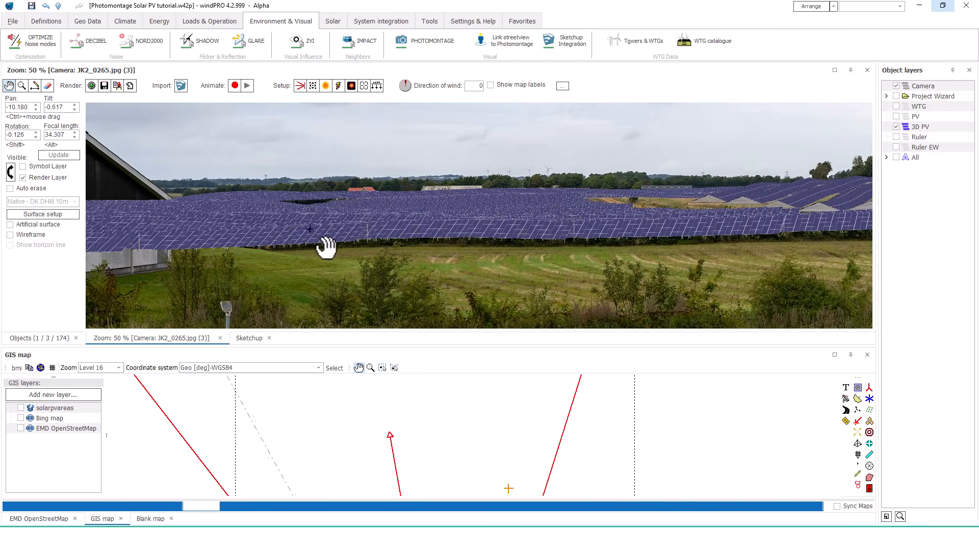
scroll(306, 245, "up", 1)
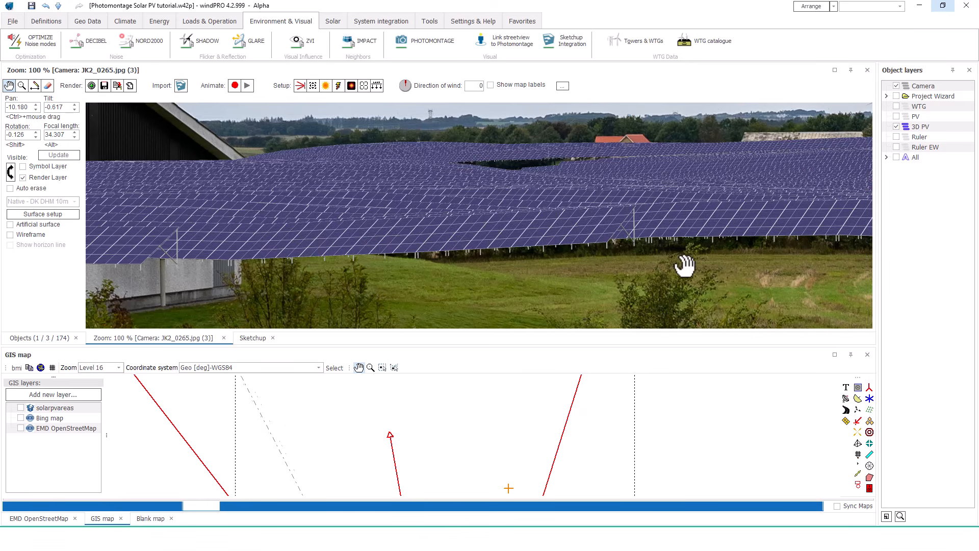
left_click_drag(746, 256, 466, 257)
left_click_drag(844, 258, 527, 252)
left_click_drag(739, 259, 450, 247)
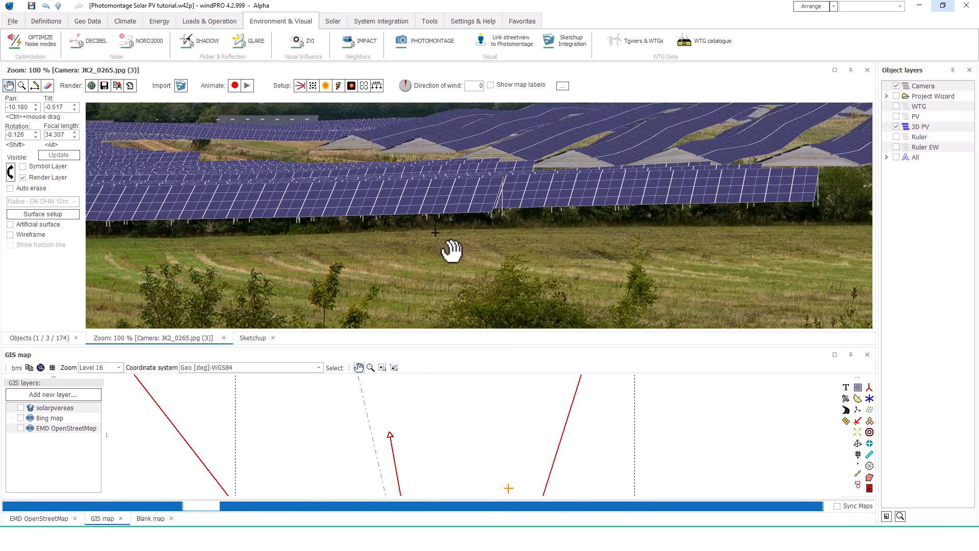
left_click_drag(807, 253, 343, 299)
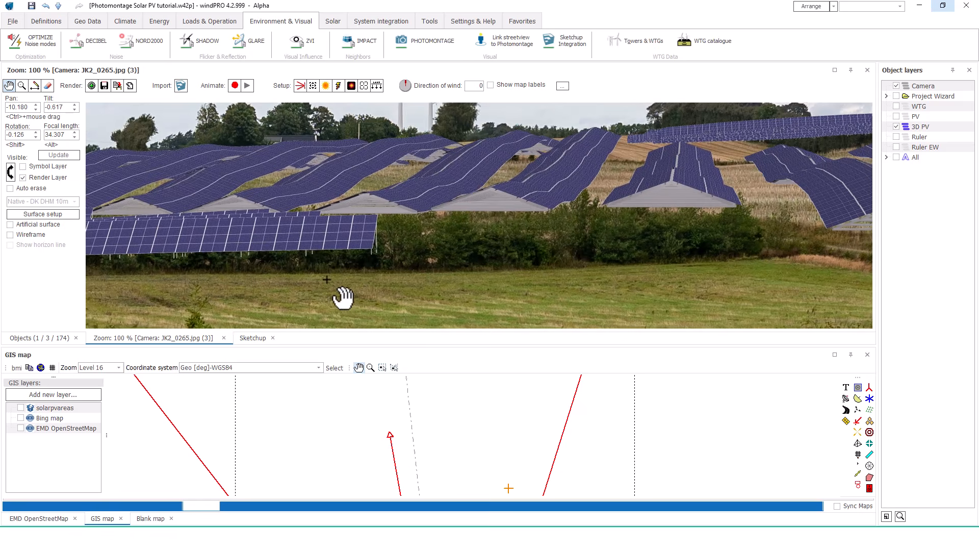
left_click_drag(800, 280, 567, 323)
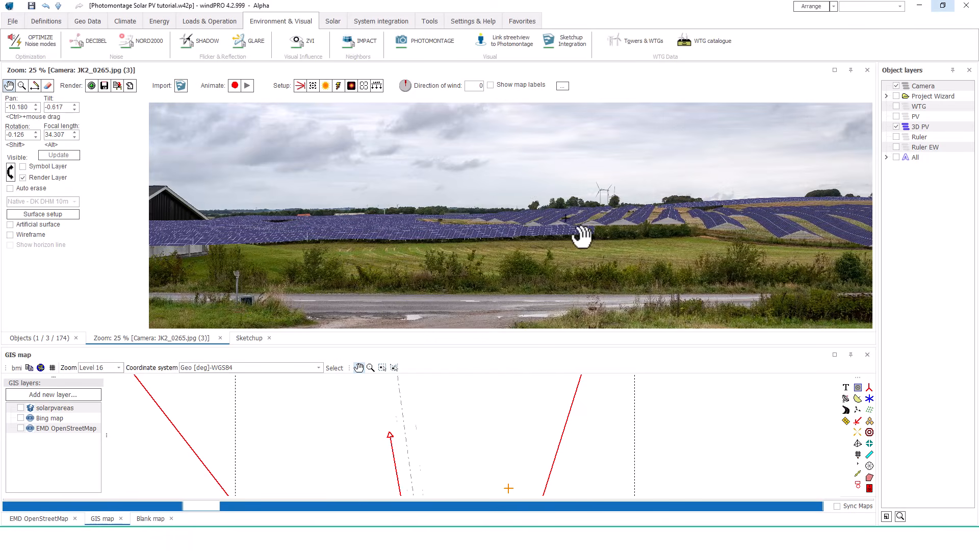
scroll(465, 219, "up", 1)
left_click_drag(379, 232, 484, 225)
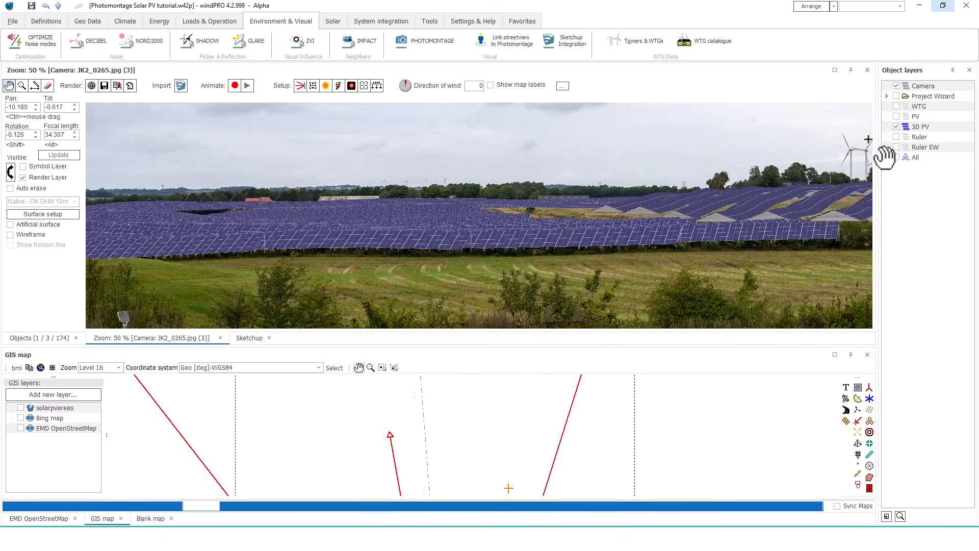
Hide the 3D PV layer, show the PV layer, and render the photomontage again for comparison
left_click(896, 127)
left_click(897, 116)
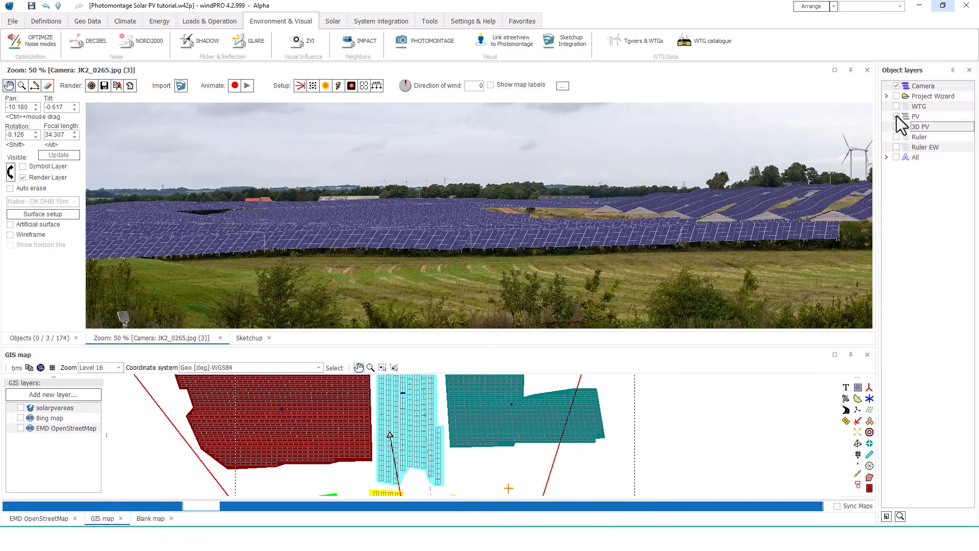
left_click(92, 86)
scroll(282, 248, "up", 1)
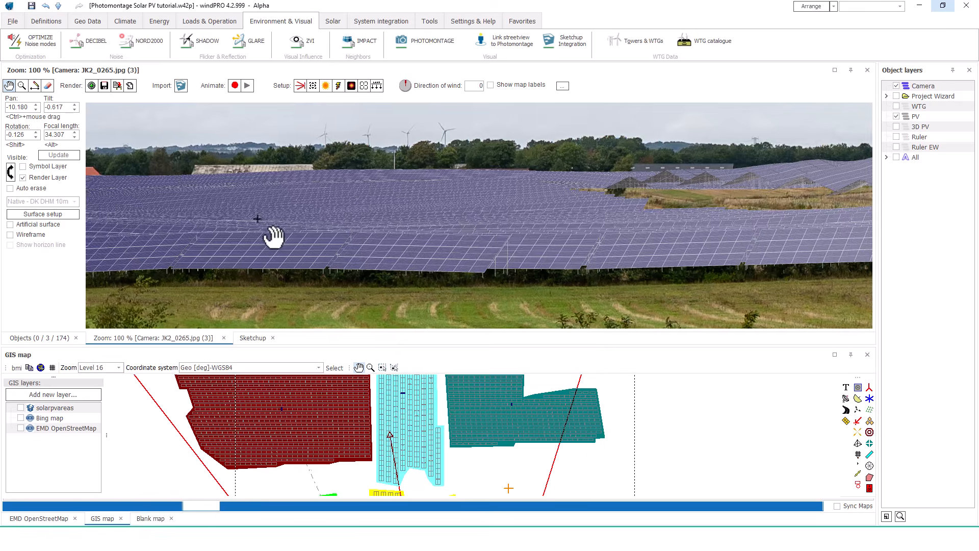
Examine the PV layer rendering across the whole photomontage and close up where the panels overlap the black-gabled farm building
left_click_drag(259, 236, 527, 217)
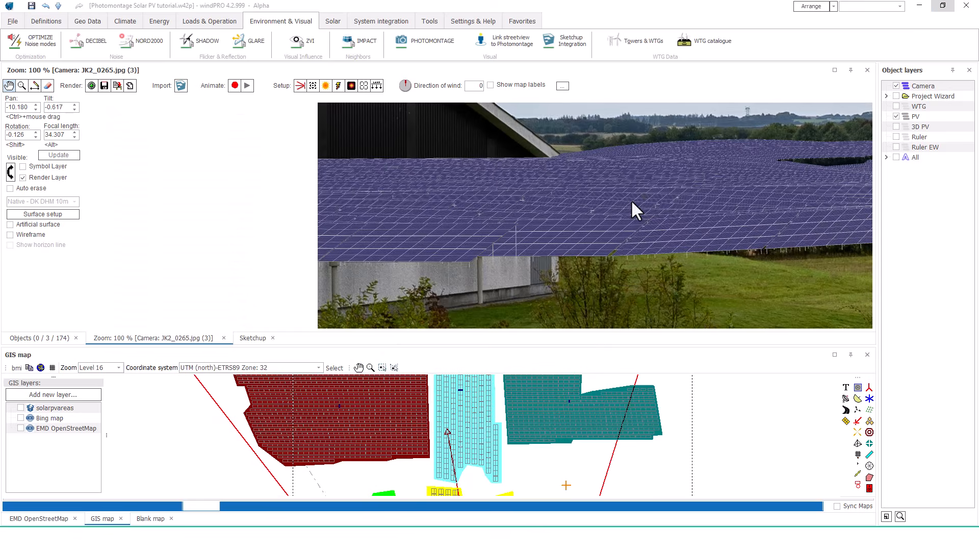
left_click(835, 70)
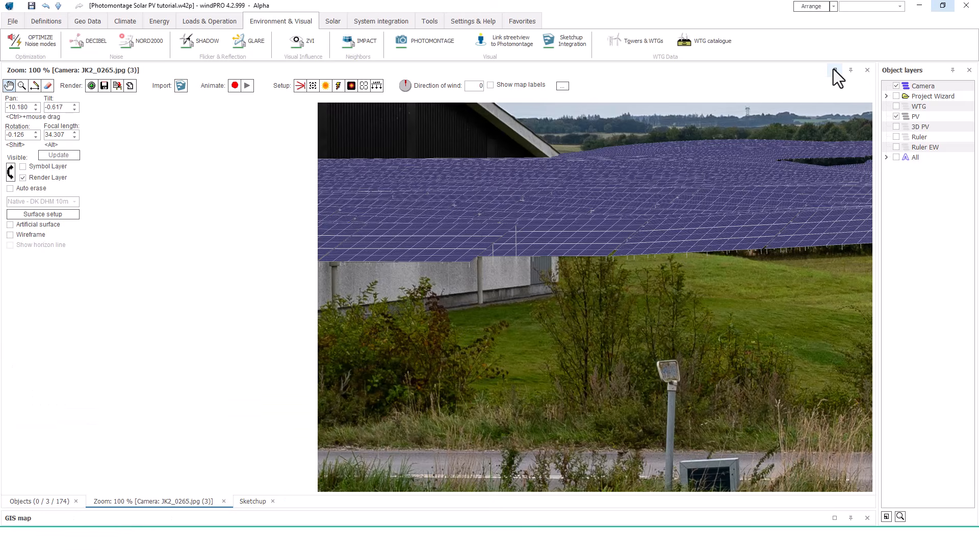
right_click(692, 150)
left_click(719, 166)
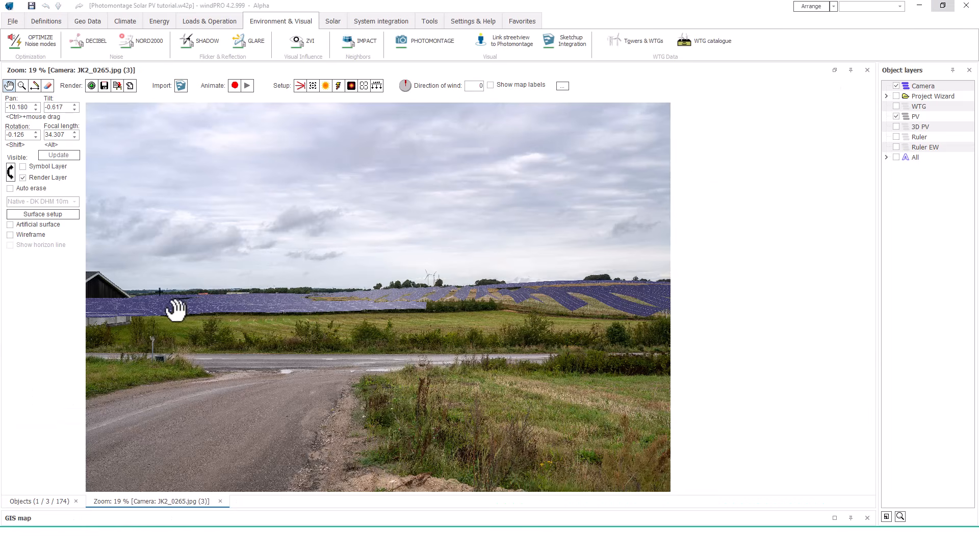
scroll(143, 325, "up", 1)
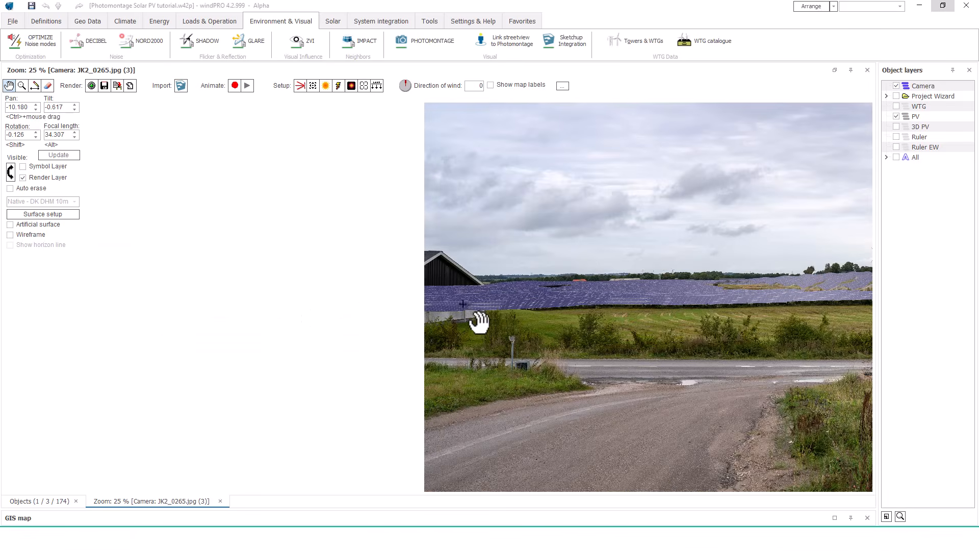
scroll(490, 321, "up", 2)
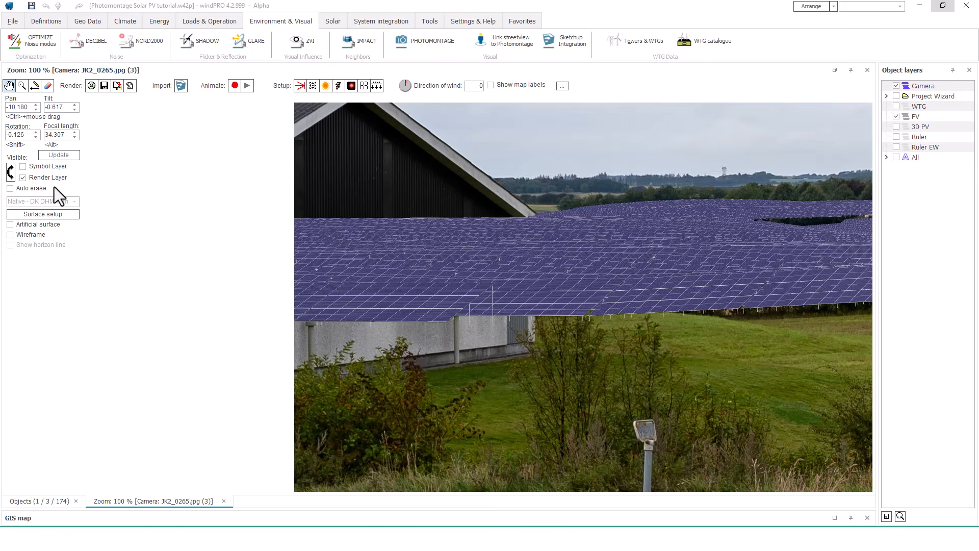
Toggle the render layer off and on to compare the panels with the original photo around the farm building and distant houses
left_click(23, 178)
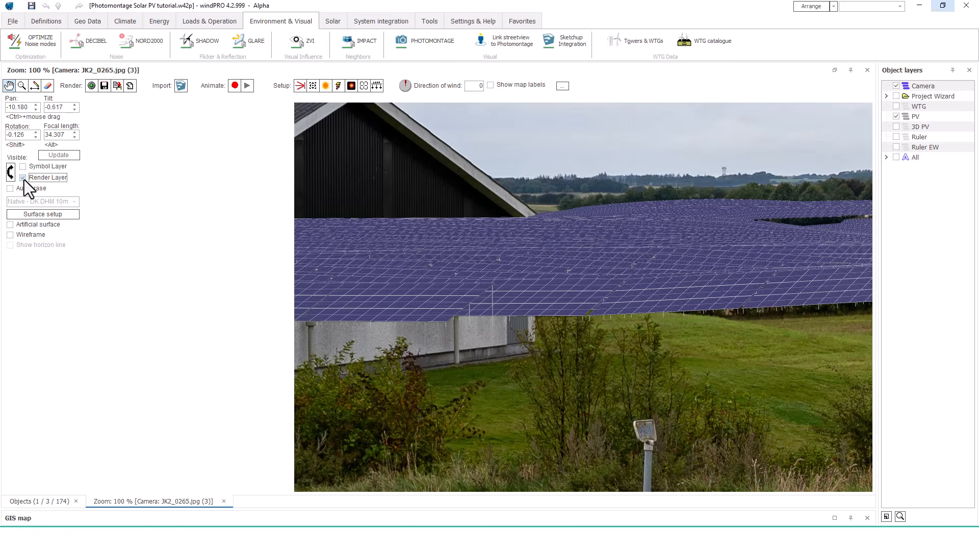
left_click(23, 179)
left_click(23, 178)
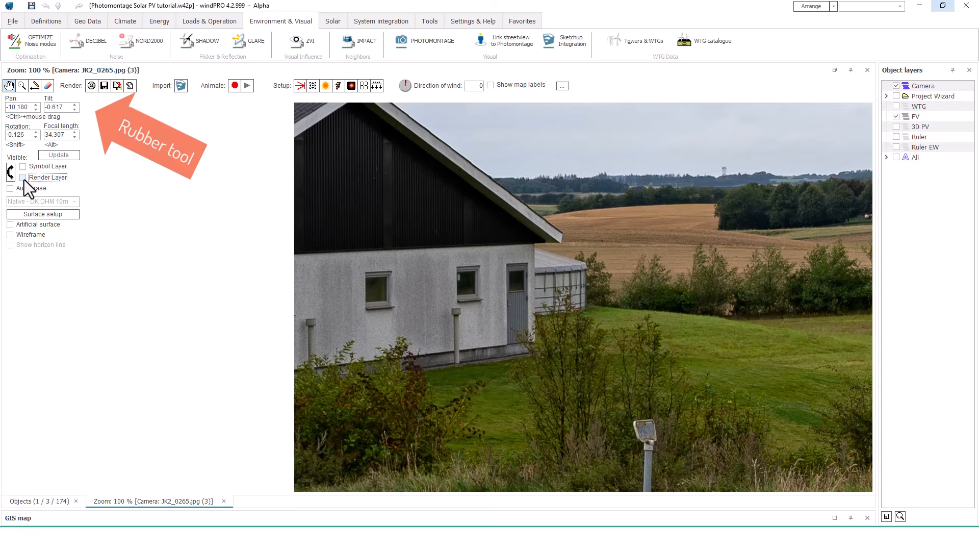
left_click_drag(857, 287, 328, 306)
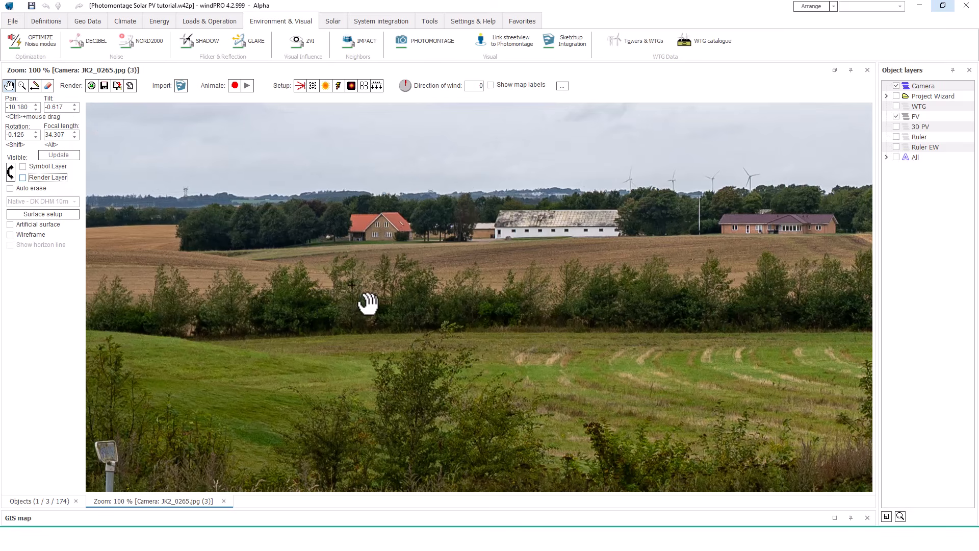
left_click(23, 178)
left_click(22, 178)
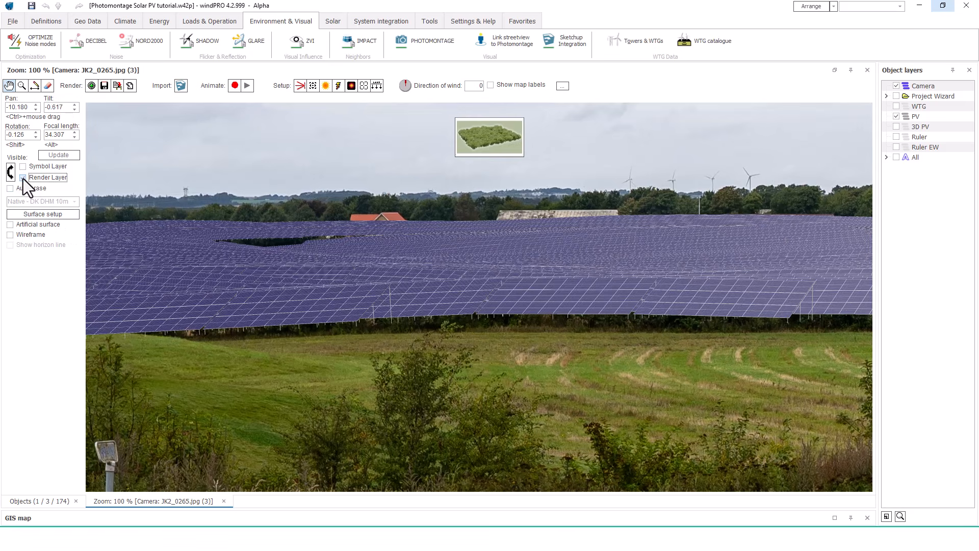
Compare the photo with the GIS map, show the render layer again, and examine the panel rows over to the far hillside
left_click(836, 72)
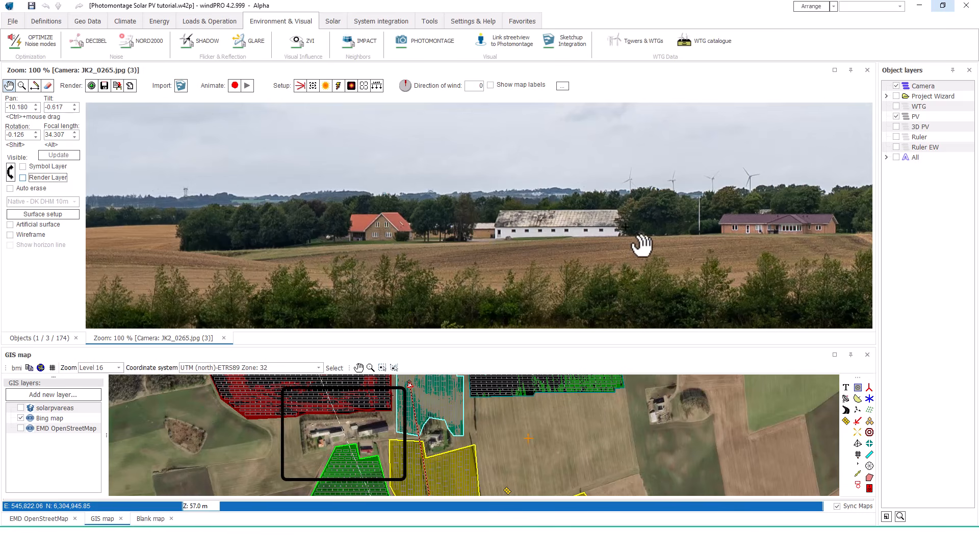
left_click(23, 177)
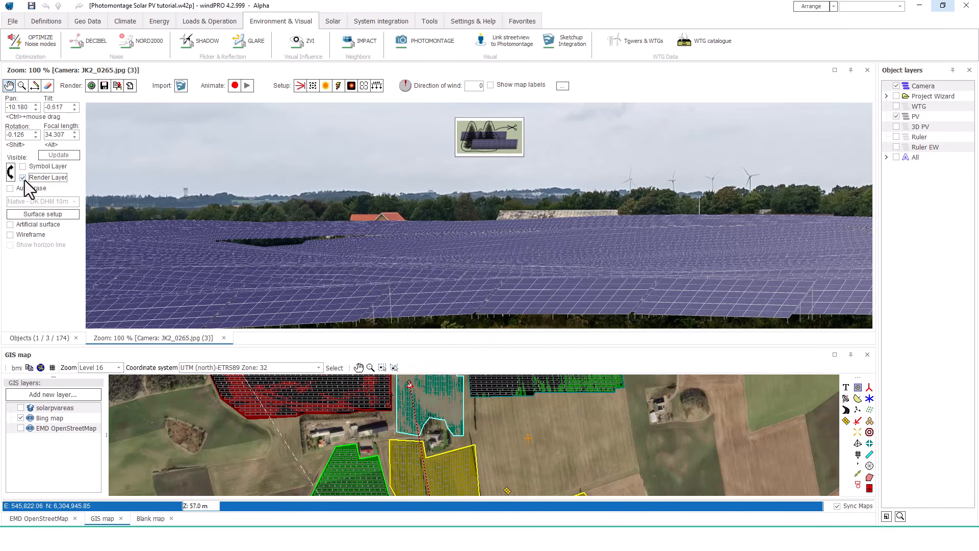
left_click_drag(809, 252, 259, 243)
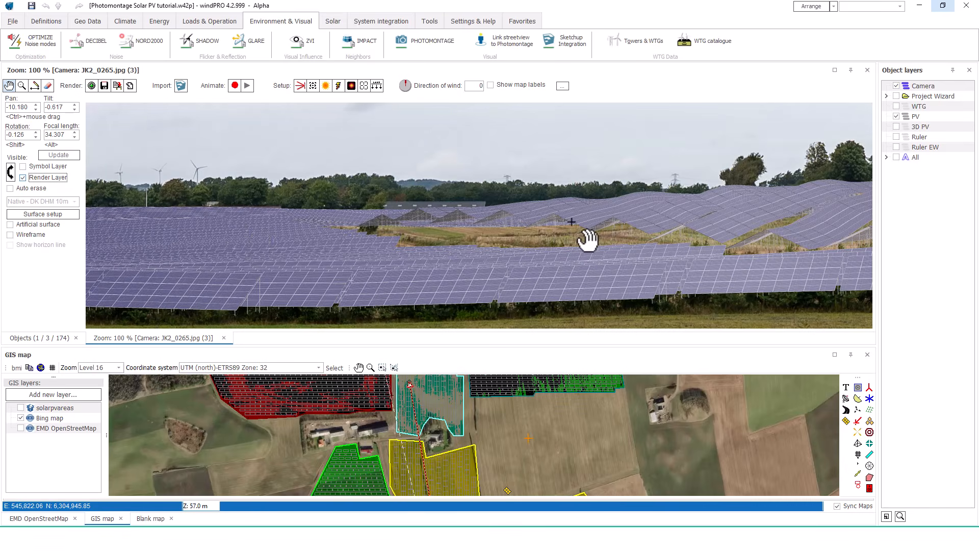
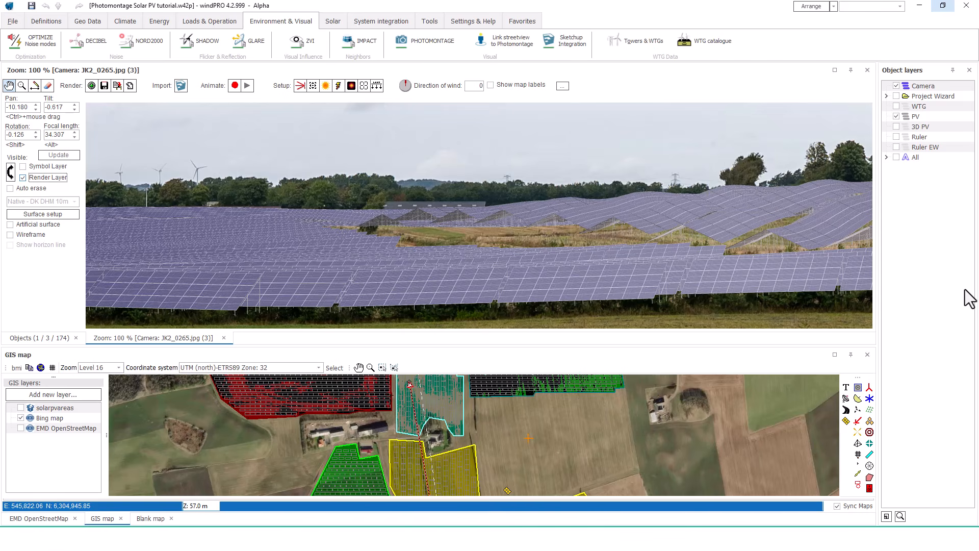
left_click_drag(885, 247, 160, 232)
left_click_drag(623, 238, 201, 280)
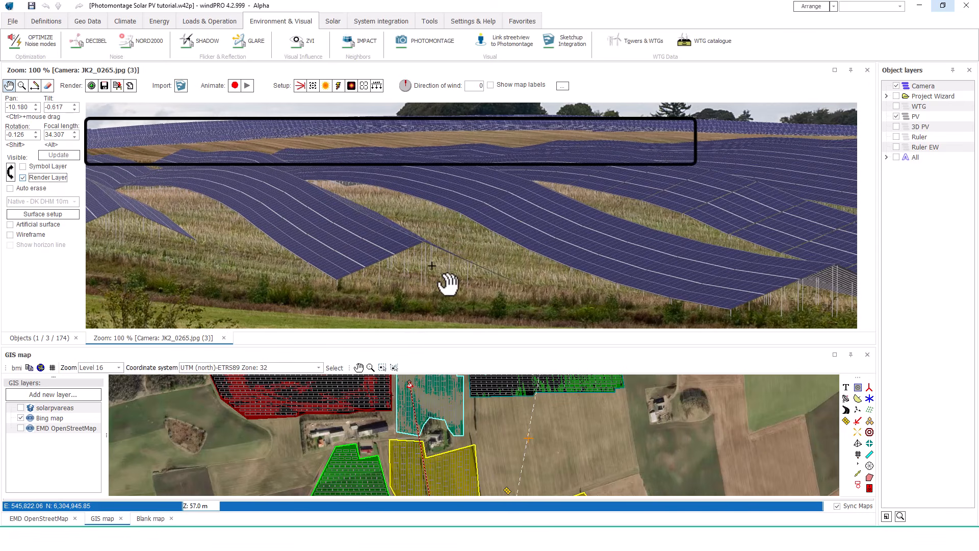
right_click(432, 265)
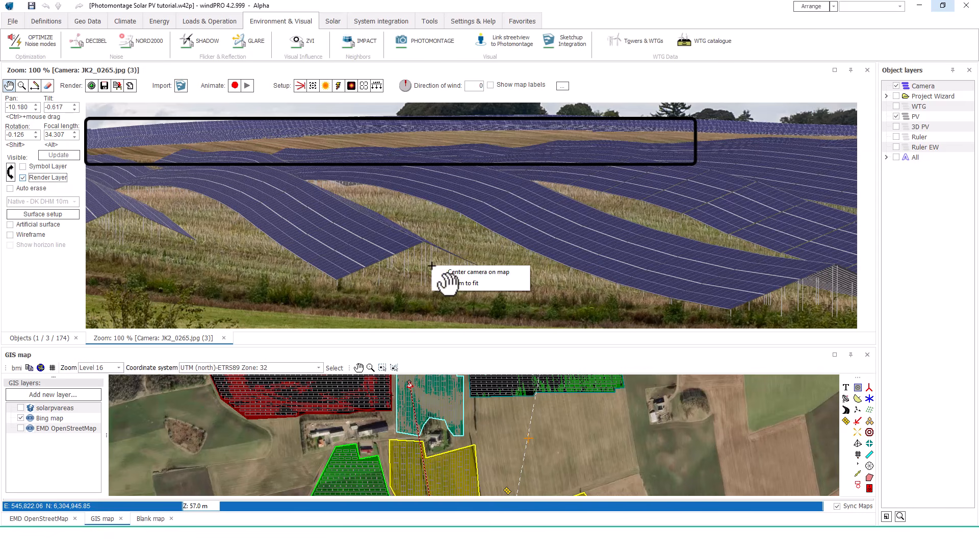
left_click(462, 283)
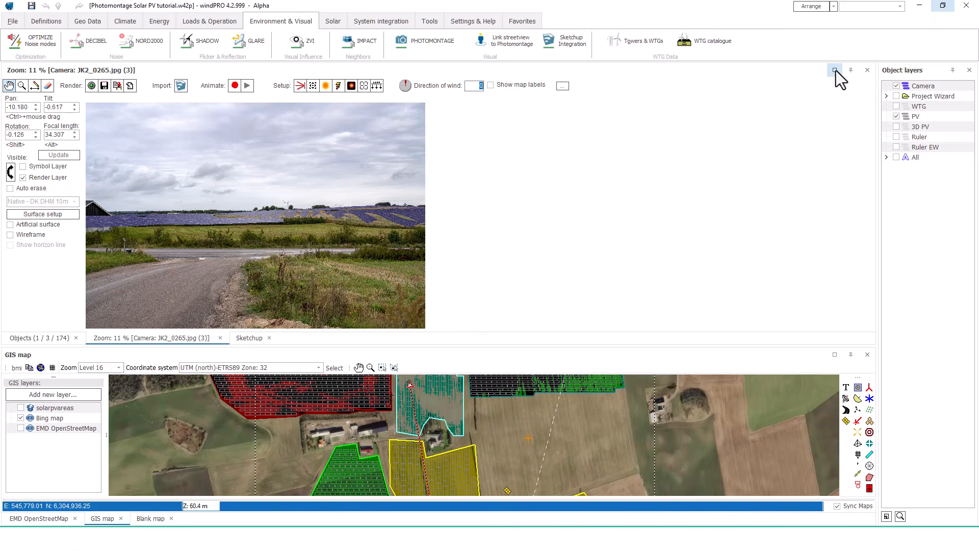
Enlarge the rubber slightly and paint it over the black-gabled farm building to remove the panels covering it
left_click(835, 70)
scroll(114, 304, "up", 2)
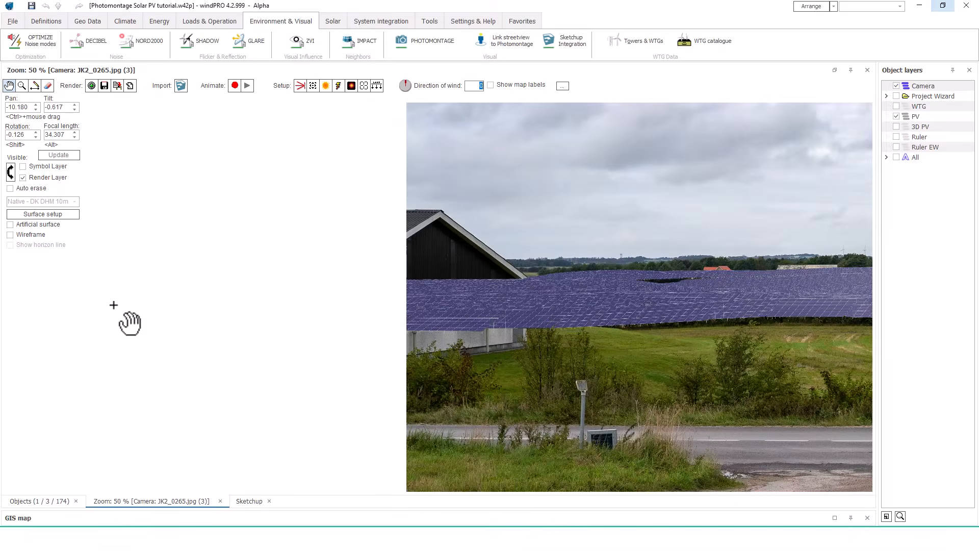
left_click_drag(509, 288, 447, 304)
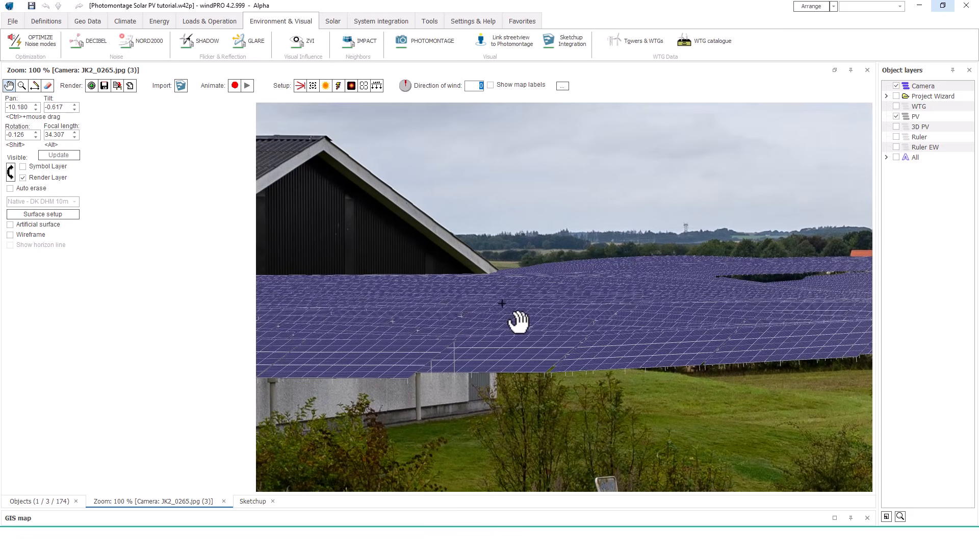
scroll(518, 321, "up", 1)
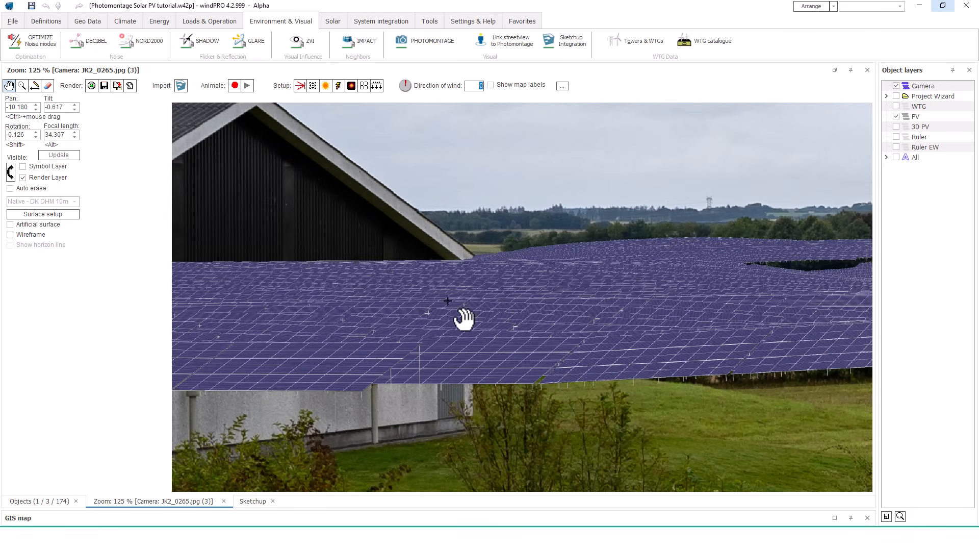
left_click(47, 86)
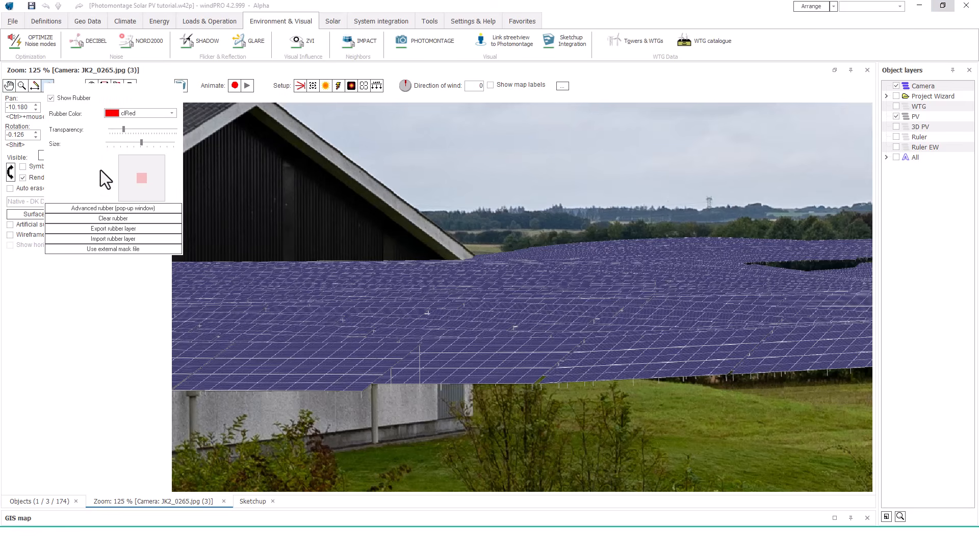
left_click_drag(140, 142, 145, 143)
left_click(353, 228)
left_click_drag(340, 254, 340, 301)
mouse_move(341, 367)
left_mouse_down()
mouse_move(332, 385)
mouse_move(317, 271)
mouse_move(309, 270)
left_mouse_up()
mouse_move(474, 249)
left_mouse_down()
mouse_move(479, 321)
mouse_move(452, 334)
mouse_move(485, 277)
mouse_move(544, 338)
mouse_move(495, 362)
mouse_move(485, 265)
mouse_move(551, 306)
mouse_move(566, 385)
mouse_move(465, 263)
mouse_move(425, 303)
mouse_move(423, 322)
mouse_move(488, 291)
left_mouse_up()
Trim the excess rubber mask along the farm building's roof edge at 300 % zoom, then reopen the rubber settings
scroll(465, 264, "down", 5)
scroll(488, 291, "up", 5)
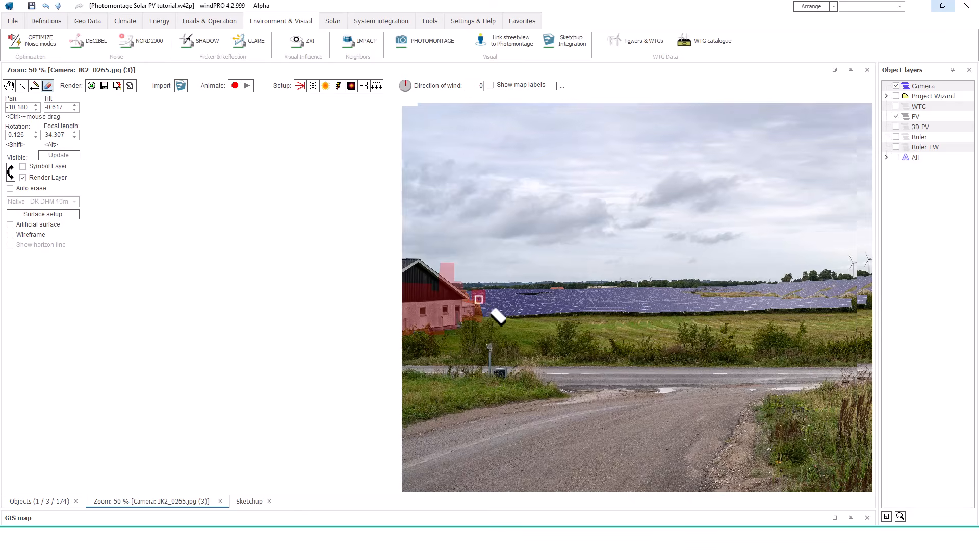
scroll(482, 292, "up", 4)
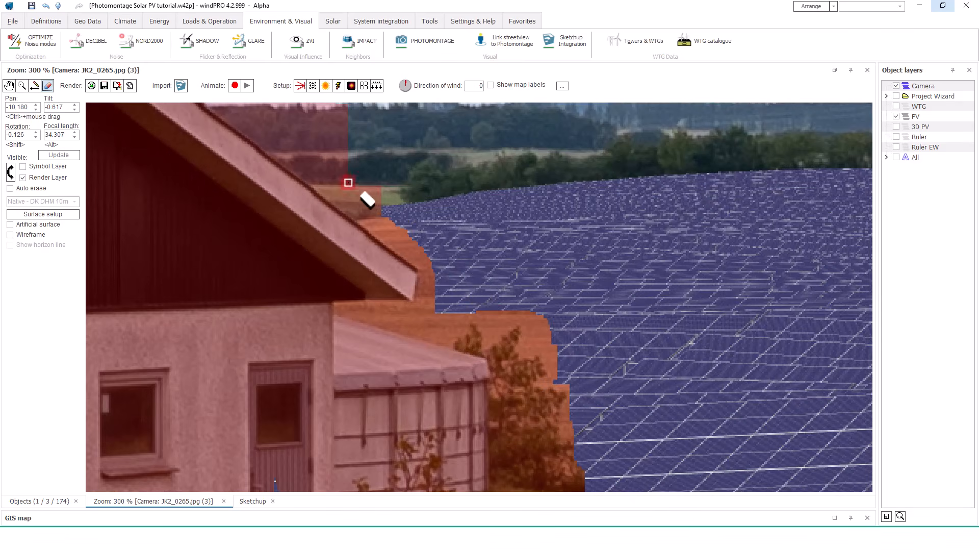
left_click(335, 196)
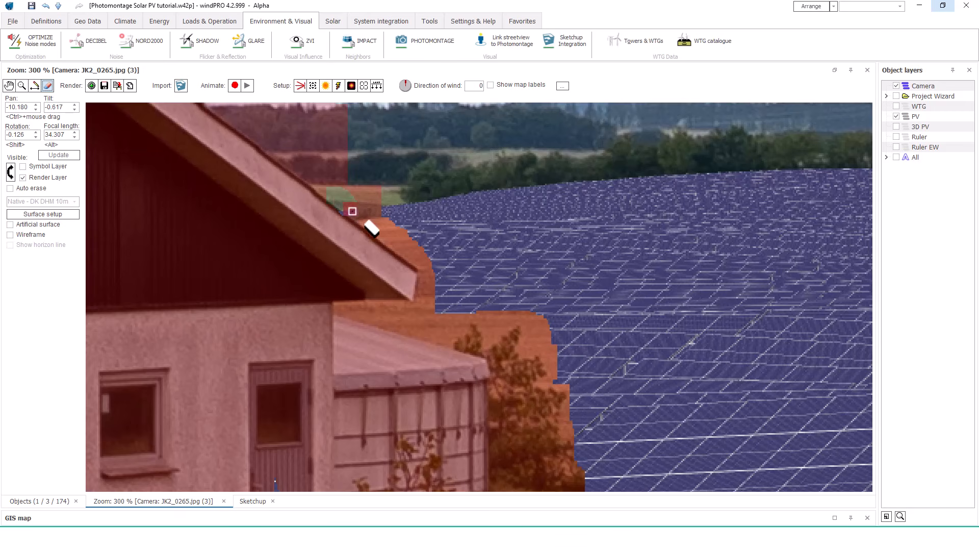
mouse_move(392, 239)
left_mouse_down()
mouse_move(414, 253)
mouse_move(439, 298)
mouse_move(362, 311)
left_mouse_up()
left_click(34, 85)
left_click(46, 85)
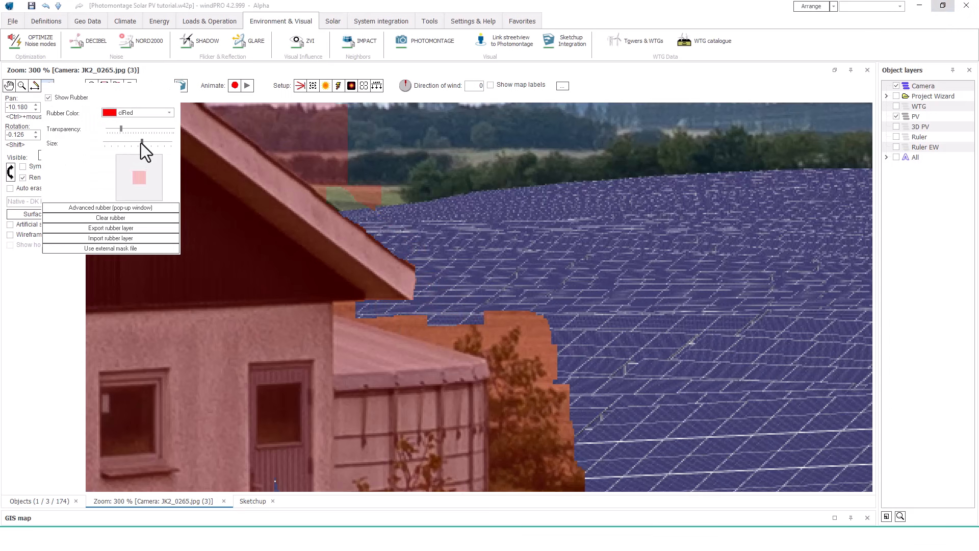
Refine the rubber mask around the building roof, the lower shed and the tree beside it by removing the excess masking
mouse_move(424, 340)
left_mouse_down()
mouse_move(347, 302)
mouse_move(448, 343)
mouse_move(472, 326)
mouse_move(503, 332)
mouse_move(561, 392)
mouse_move(564, 434)
mouse_move(531, 330)
mouse_move(564, 346)
mouse_move(496, 316)
mouse_move(489, 301)
mouse_move(498, 313)
mouse_move(452, 328)
mouse_move(427, 319)
left_mouse_up()
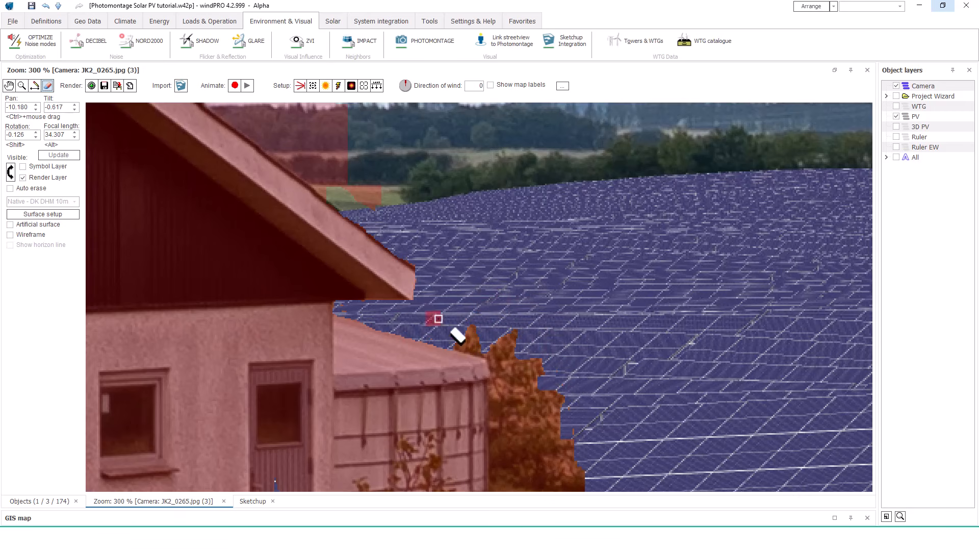
scroll(479, 301, "down", 1)
scroll(492, 301, "up", 4)
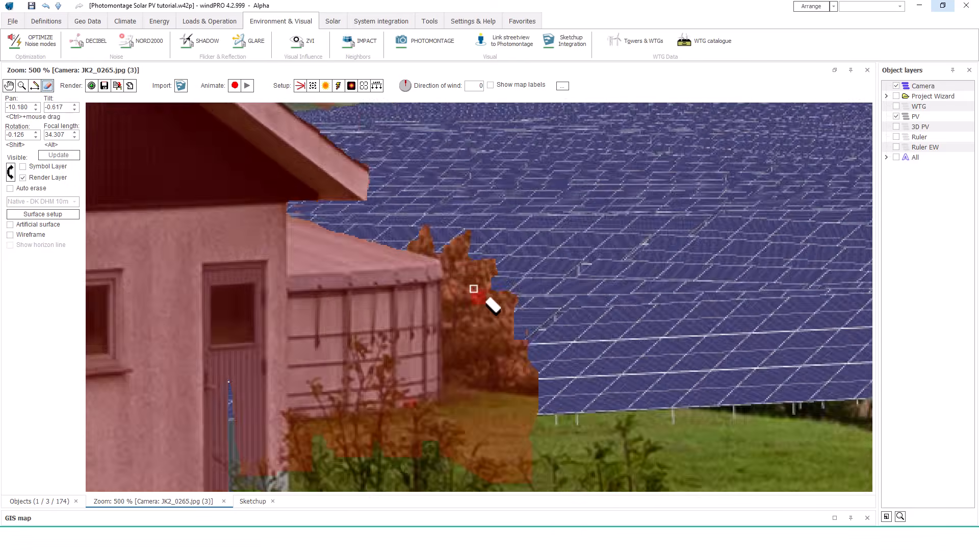
mouse_move(482, 292)
left_mouse_down()
mouse_move(509, 260)
mouse_move(492, 190)
mouse_move(408, 193)
mouse_move(376, 287)
left_mouse_up()
scroll(437, 365, "down", 2)
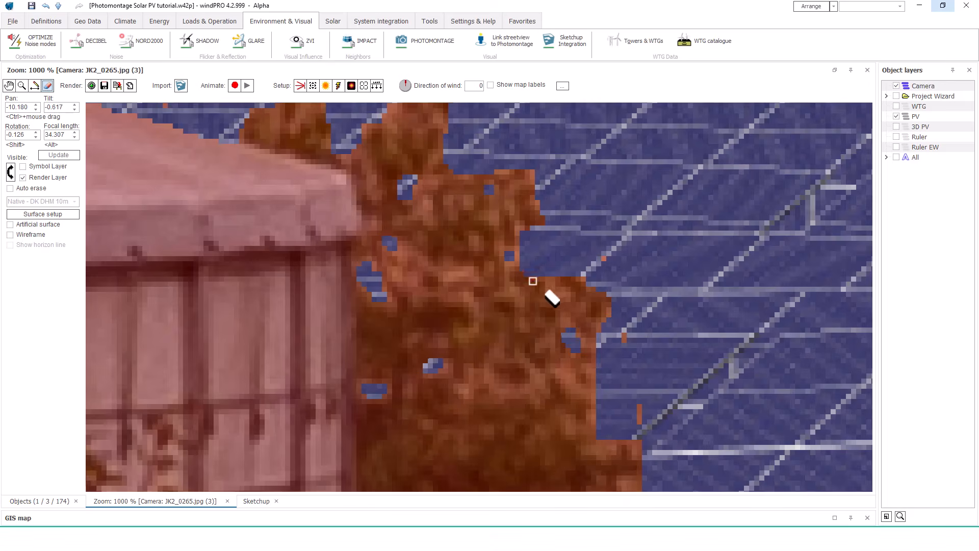
scroll(529, 276, "down", 1)
scroll(529, 276, "down", 1)
Hide the rubber overlay and mask the lower edge of the PV field where it meets the grassy hill beside the tree
left_click(48, 86)
left_click(54, 98)
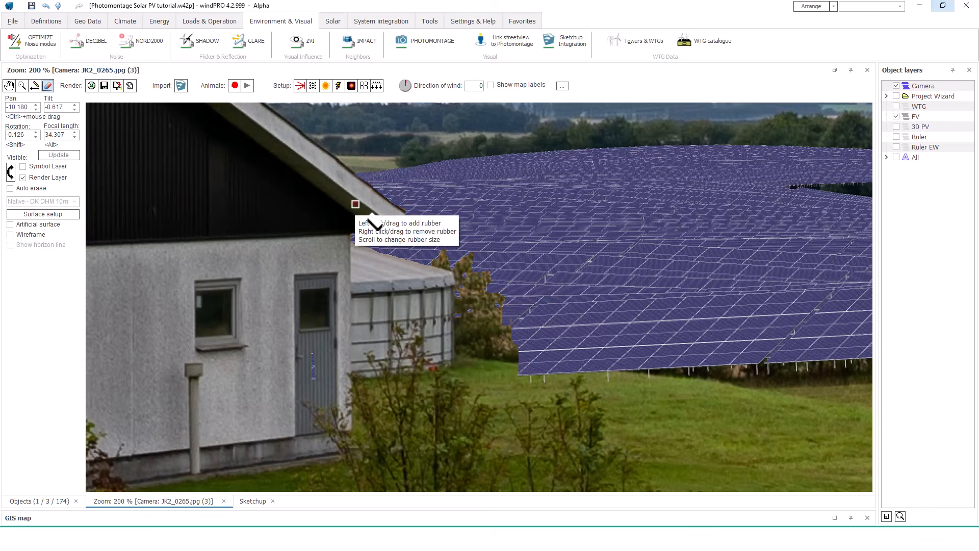
scroll(356, 204, "down", 1)
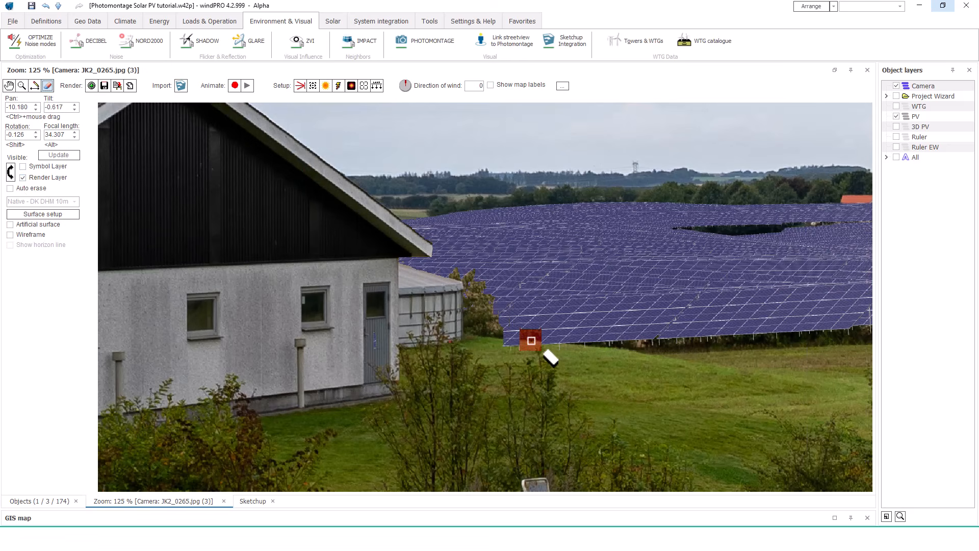
left_click_drag(502, 340, 611, 357)
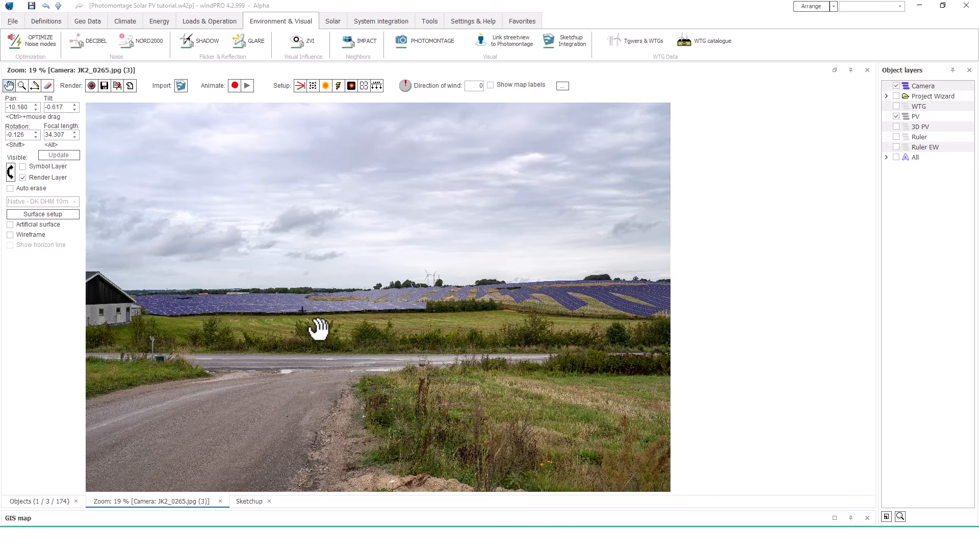
Compare the photo without and with the render layer in a close view of the PV field
scroll(320, 327, "up", 3)
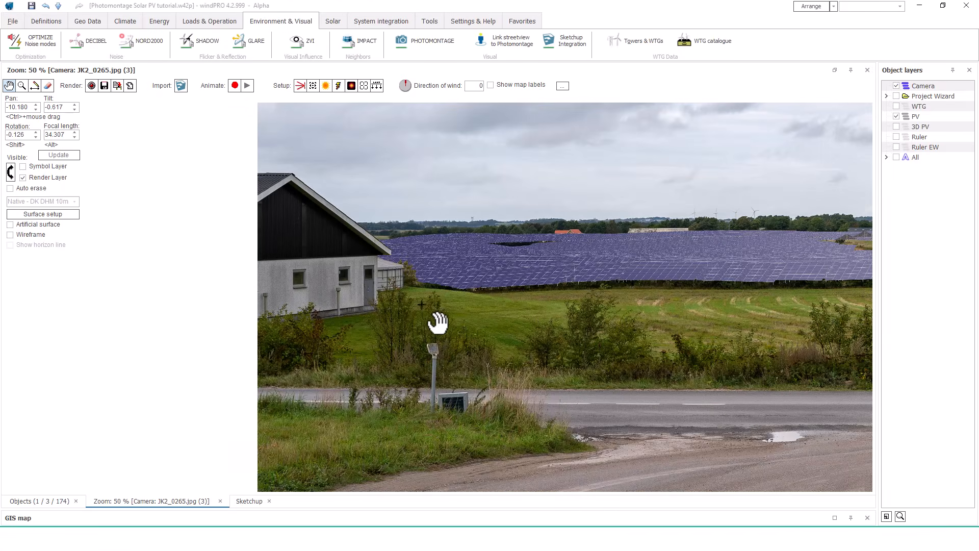
scroll(745, 294, "up", 3)
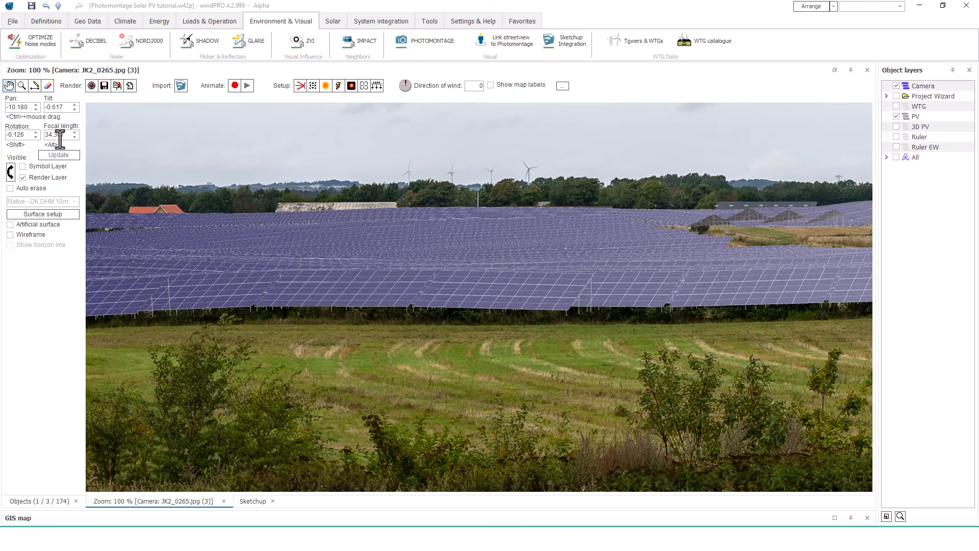
left_click(24, 178)
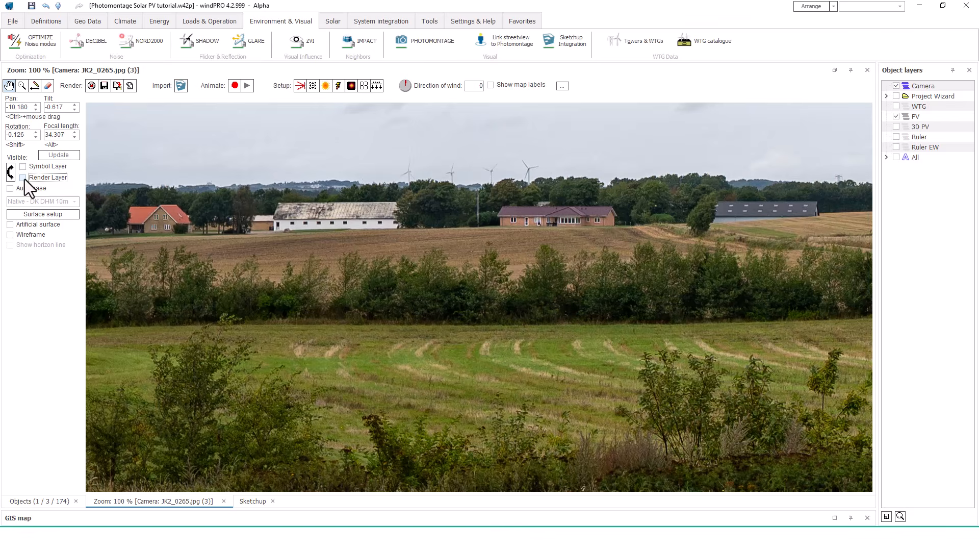
left_click(23, 178)
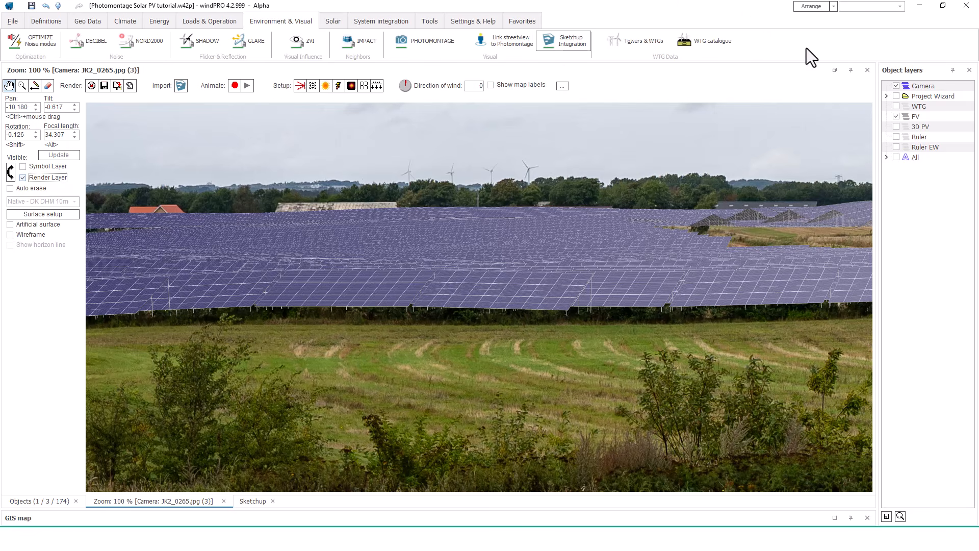
Restore the camera window to its split size and add two object layers named Obstacle and Vegetation
left_click(835, 70)
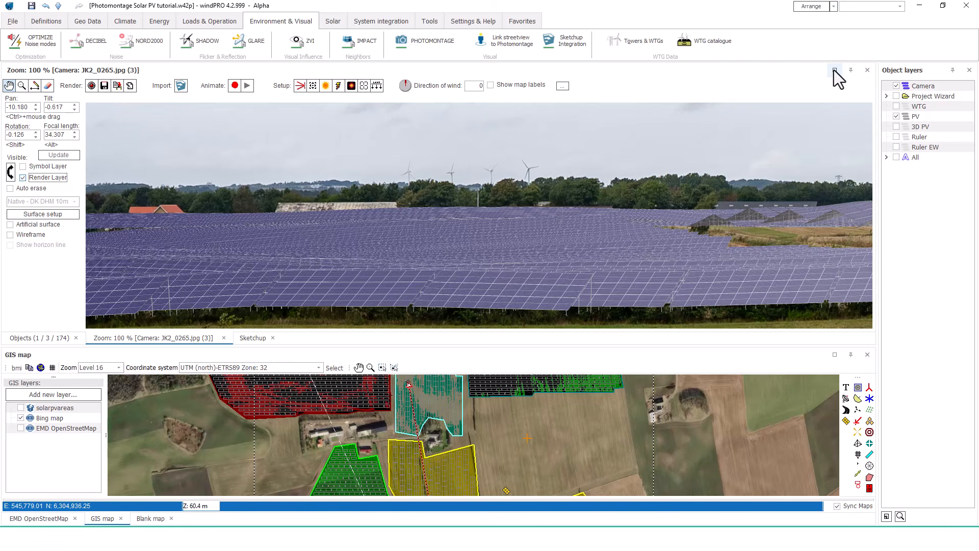
left_click(886, 517)
type("Obstacle")
key("Return")
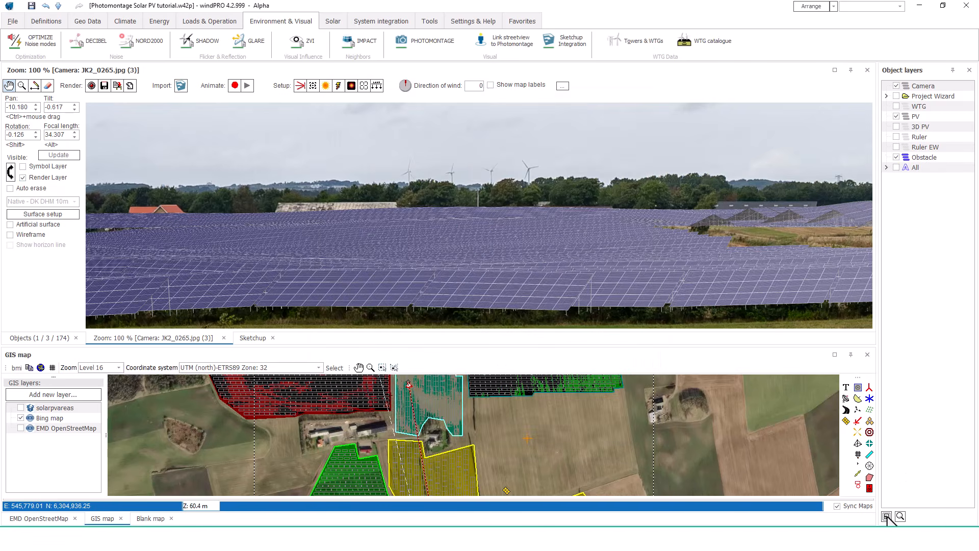
left_click(886, 517)
type("Vegetation")
key("Return")
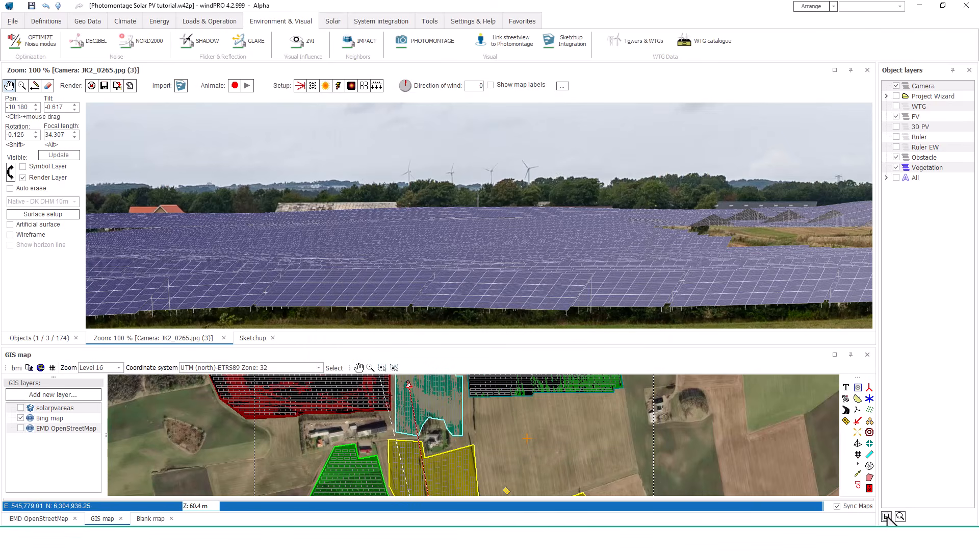
Place an obstacle on the Obstacle layer as a narrow strip between the green PV area and the yellow PV area
left_click_drag(544, 485, 522, 246)
scroll(437, 397, "up", 1)
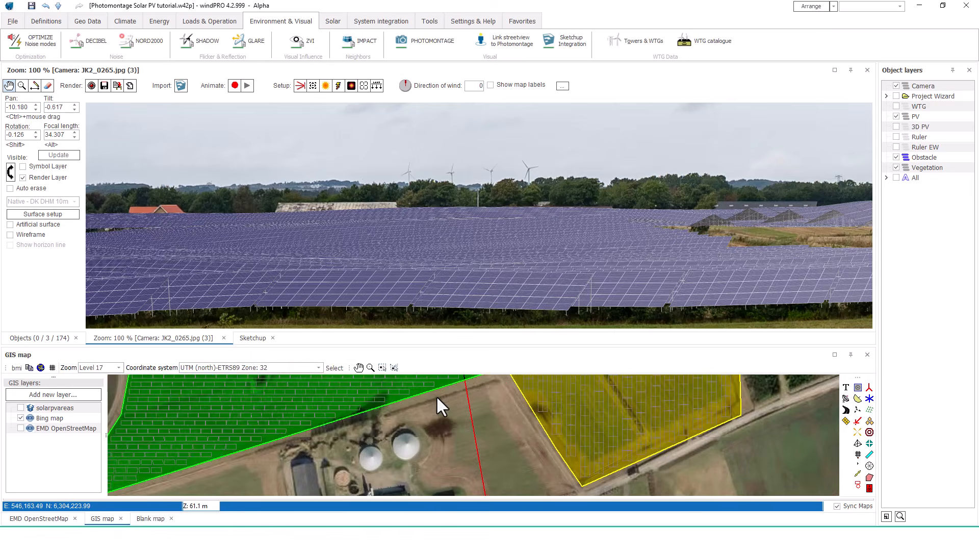
scroll(476, 327, "down", 1)
mouse_move(860, 255)
left_mouse_down()
mouse_move(712, 260)
mouse_move(857, 247)
left_mouse_up()
left_click(870, 454)
left_click_drag(386, 416, 501, 382)
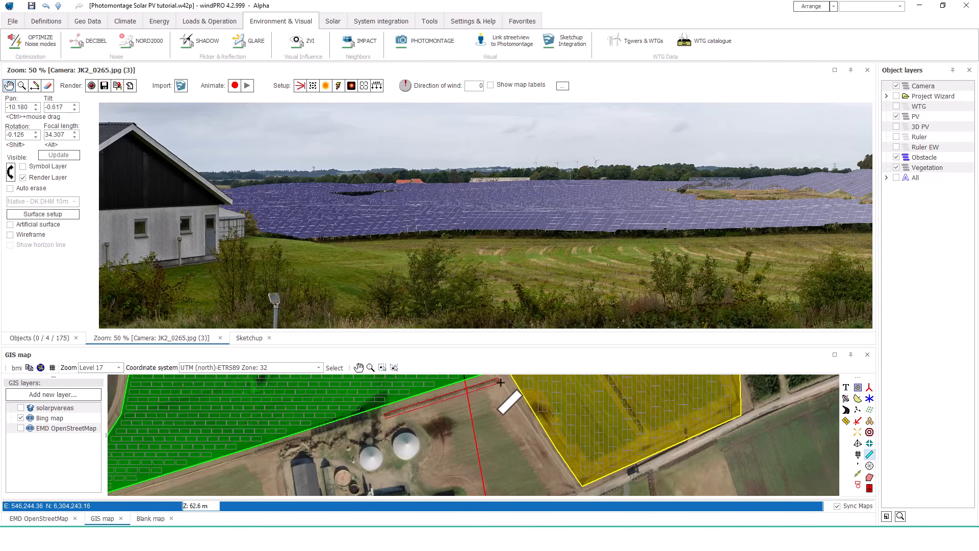
left_click(798, 164)
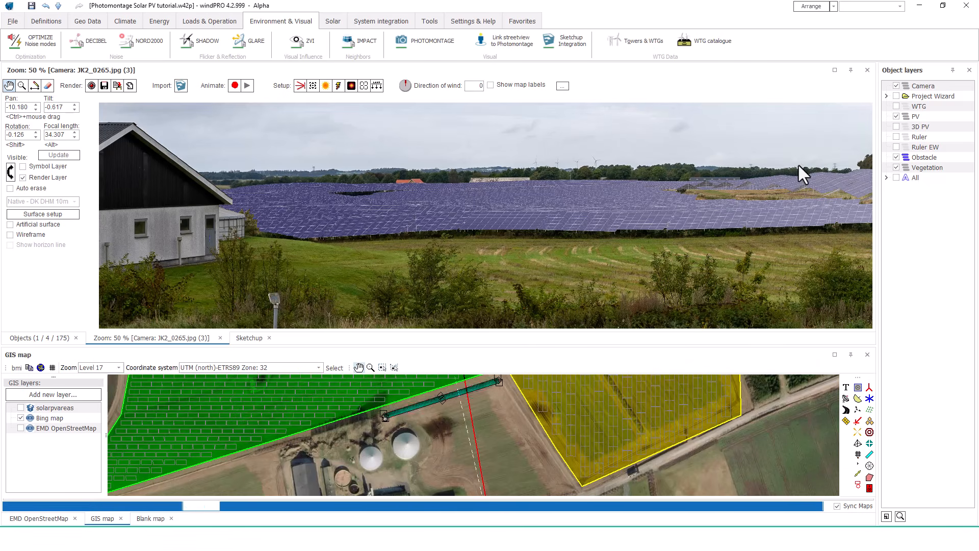
Create a SketchUp vegetation item using Deciduous03.skp, scaled to a fixed maximum height of 6
left_click(573, 42)
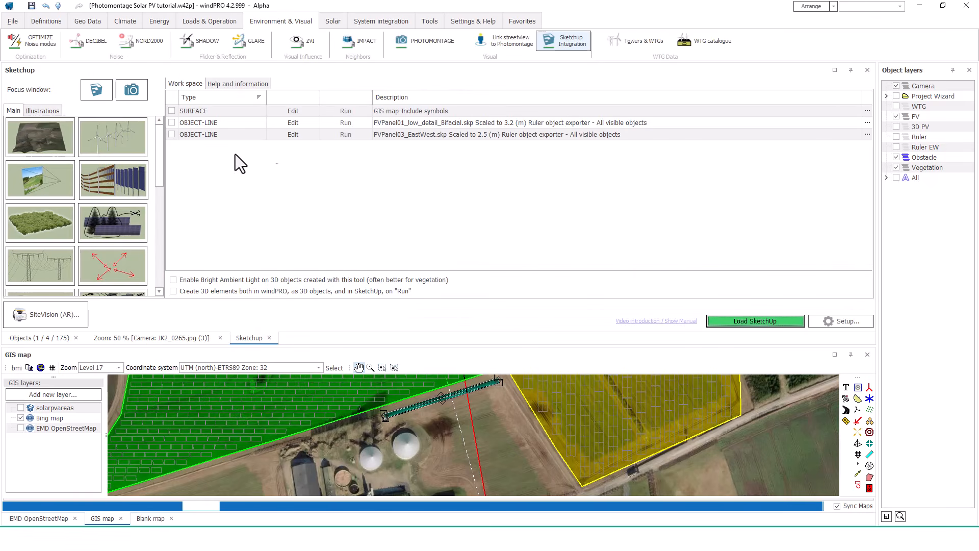
left_click(42, 224)
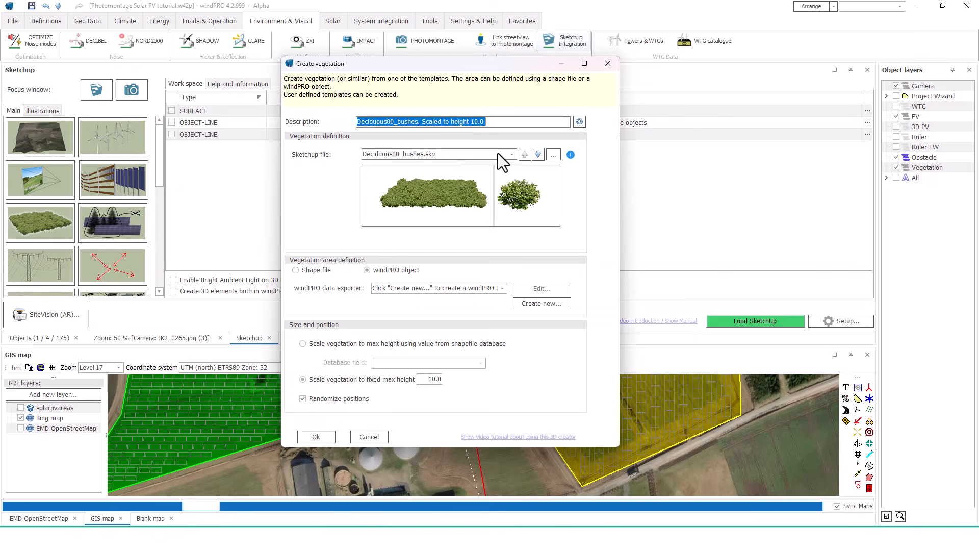
left_click(537, 153)
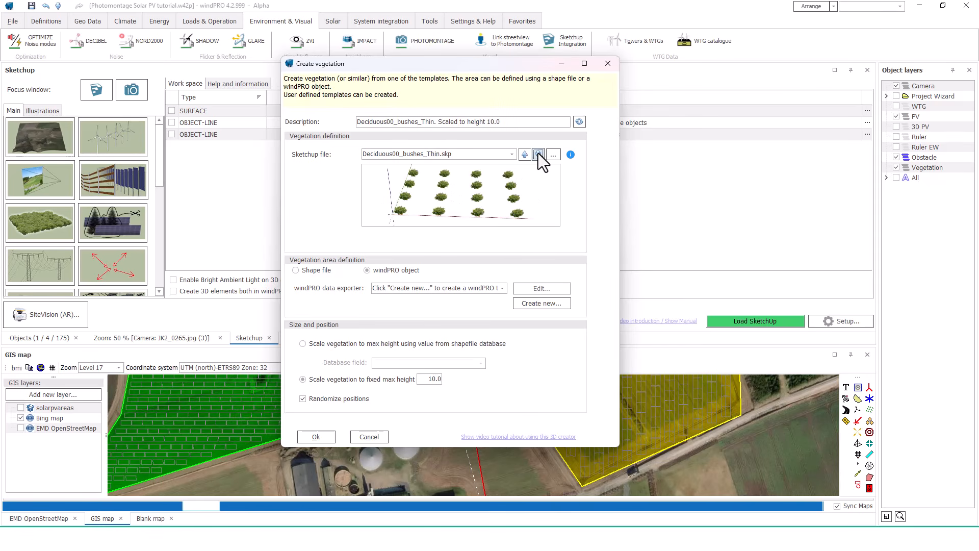
left_click(538, 154)
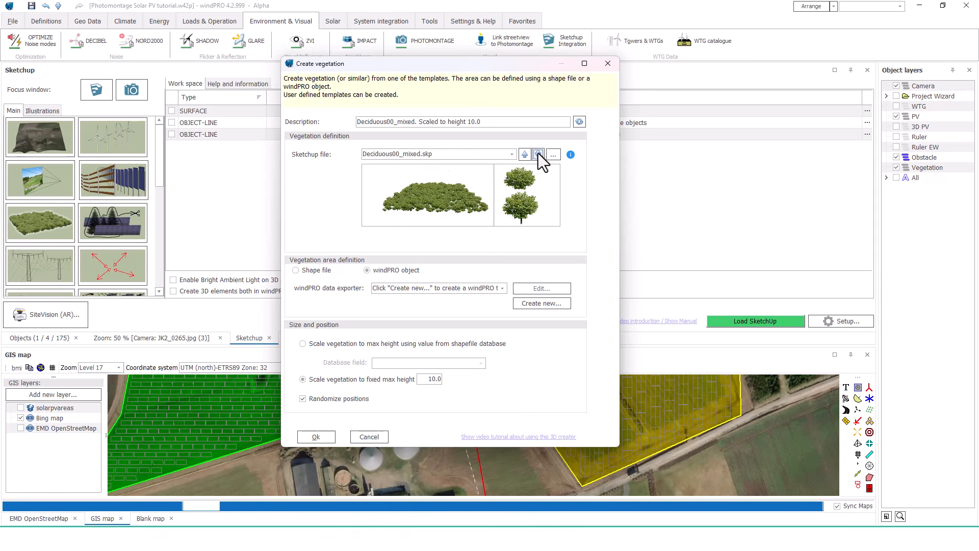
left_click(538, 153)
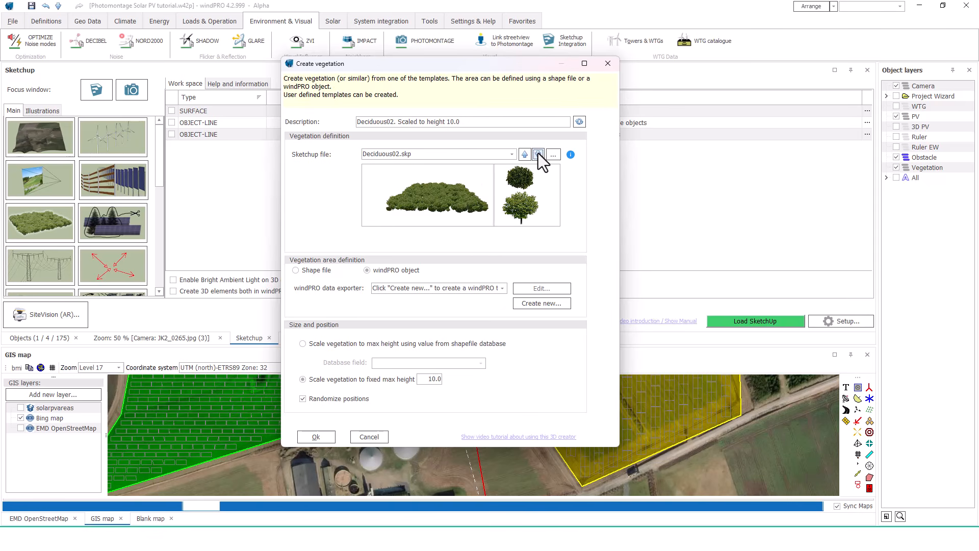
left_click(538, 153)
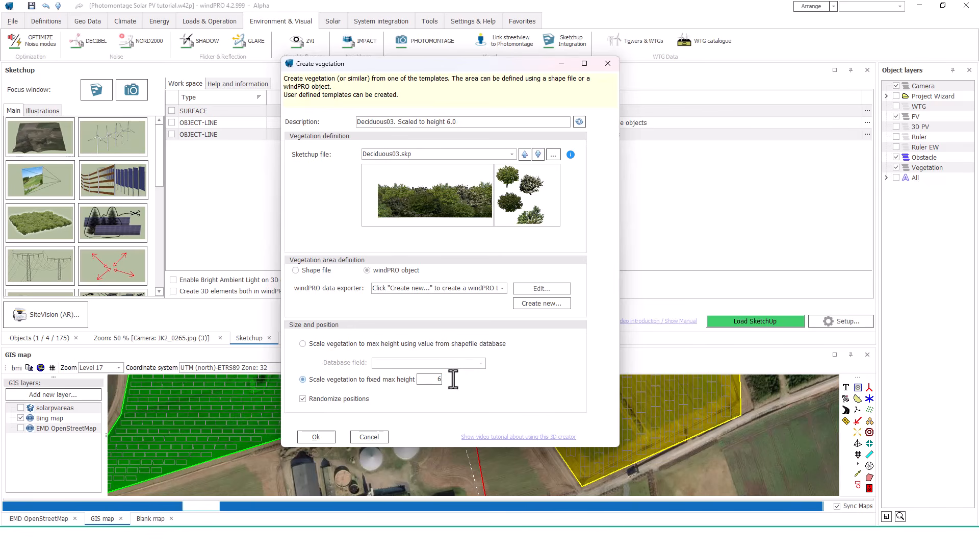
Define the vegetation area with a new Obstacle exporter for all selected objects and accept the vegetation item
left_click(530, 304)
left_click(633, 219)
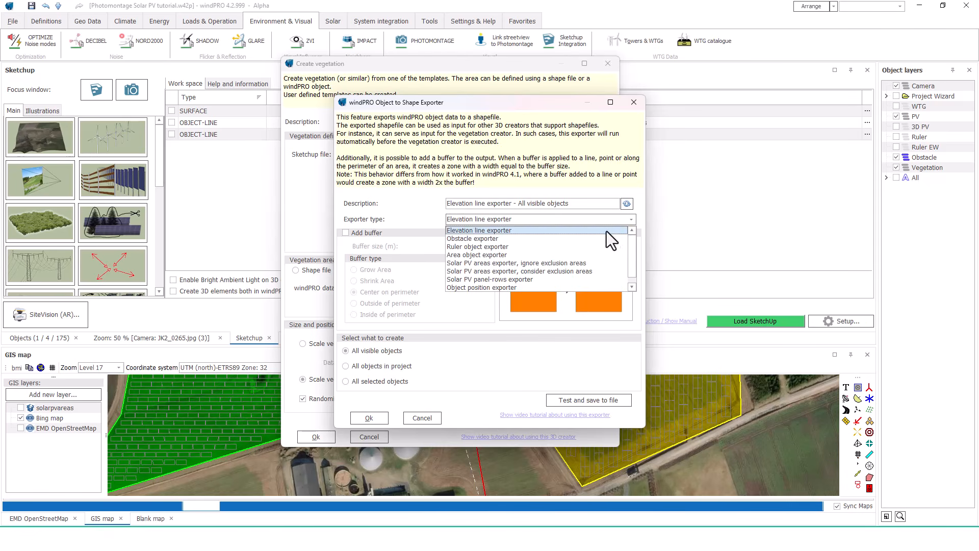
left_click(596, 240)
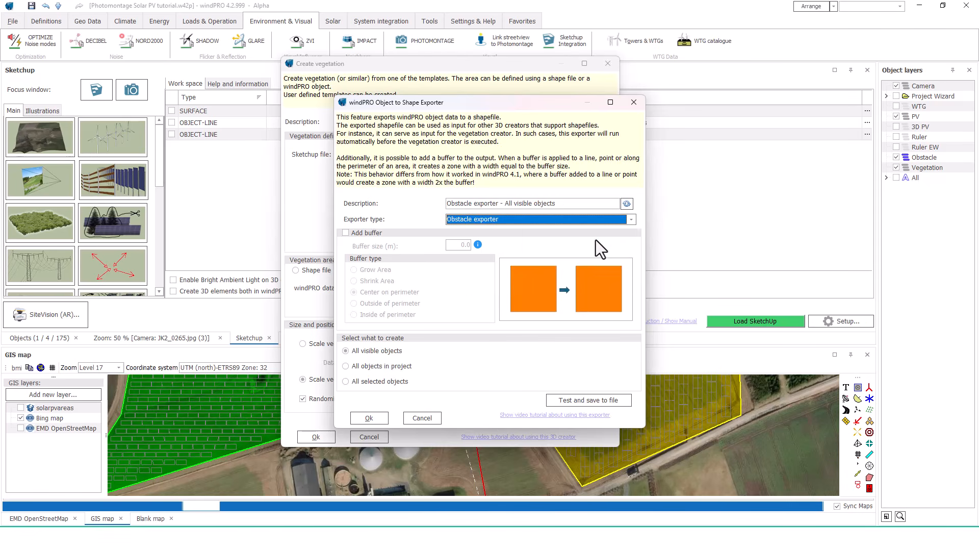
left_click(361, 381)
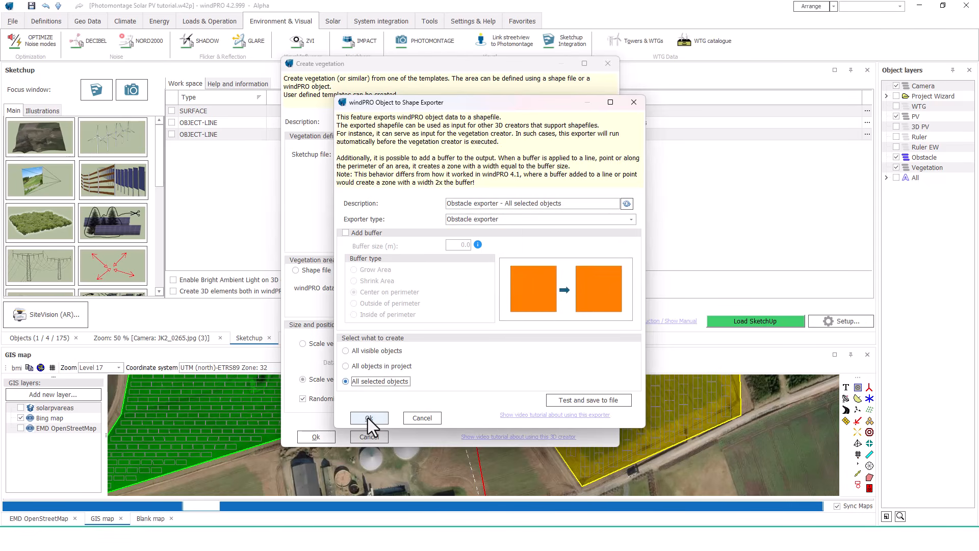
left_click(368, 418)
left_click(309, 437)
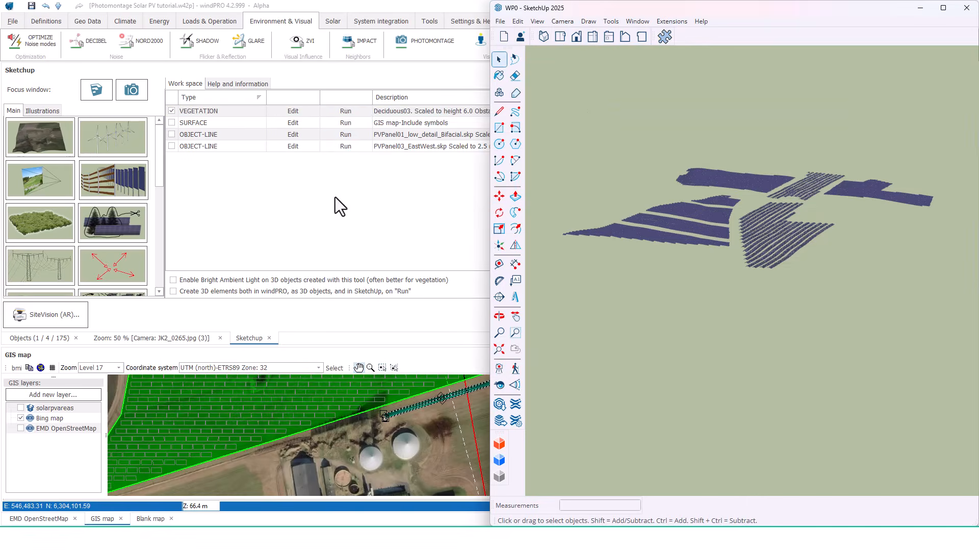
Run the Deciduous03 vegetation item and bring the generated trees into view in SketchUp
left_click(345, 111)
left_click(97, 95)
scroll(710, 245, "up", 10)
mouse_move(721, 270)
left_mouse_down()
mouse_move(733, 232)
mouse_move(712, 258)
left_mouse_up()
Show SketchUp's default tray and make the GIS map-Include symbols tag visible beneath the trees
left_click(646, 22)
left_click(729, 33)
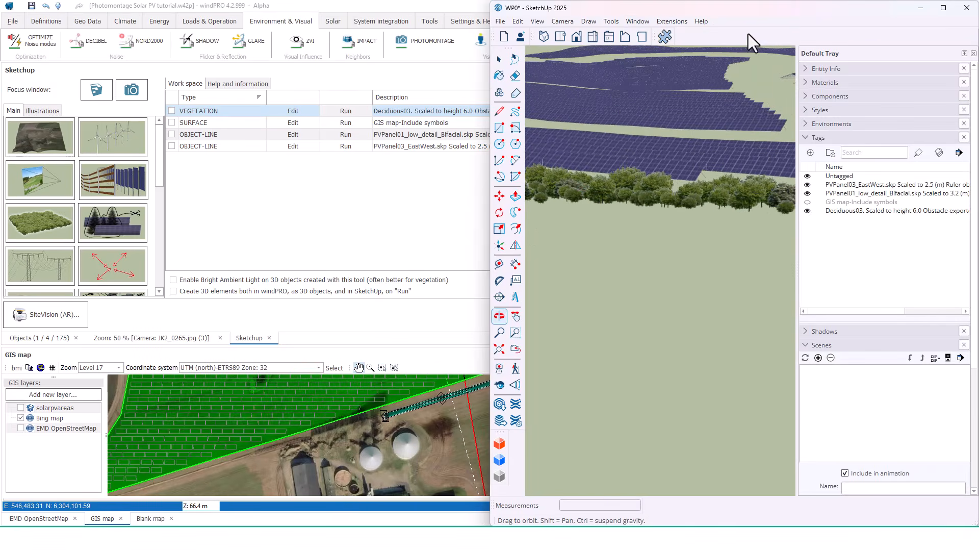
left_click(807, 202)
mouse_move(722, 197)
left_mouse_down()
mouse_move(706, 201)
mouse_move(706, 252)
mouse_move(688, 218)
left_mouse_up()
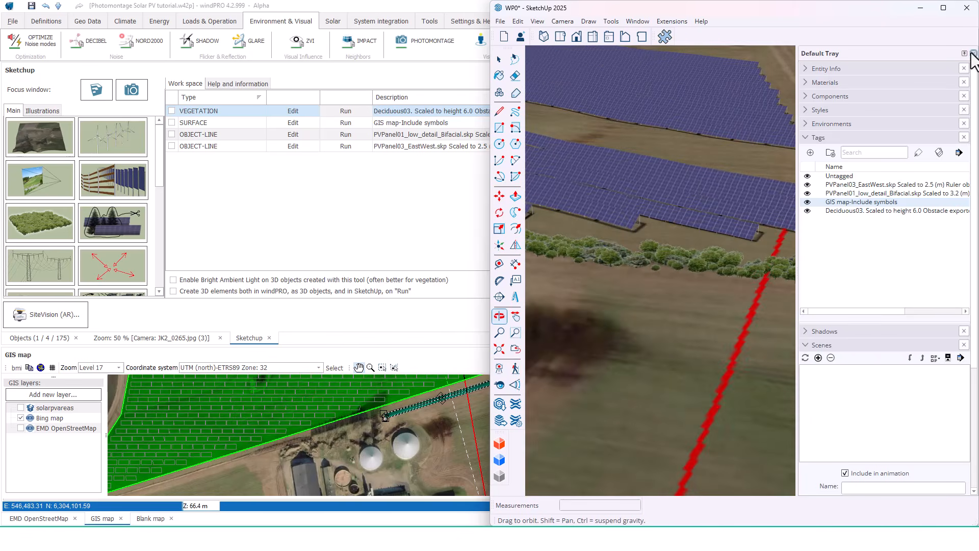
Maximize SketchUp and select the entire row of trees from a top-down view
left_click(943, 8)
mouse_move(437, 252)
left_mouse_down()
mouse_move(469, 475)
mouse_move(475, 403)
mouse_move(473, 416)
mouse_move(547, 415)
mouse_move(713, 368)
mouse_move(749, 319)
mouse_move(744, 346)
mouse_move(470, 420)
mouse_move(323, 367)
mouse_move(287, 326)
mouse_move(306, 367)
mouse_move(503, 413)
left_mouse_up()
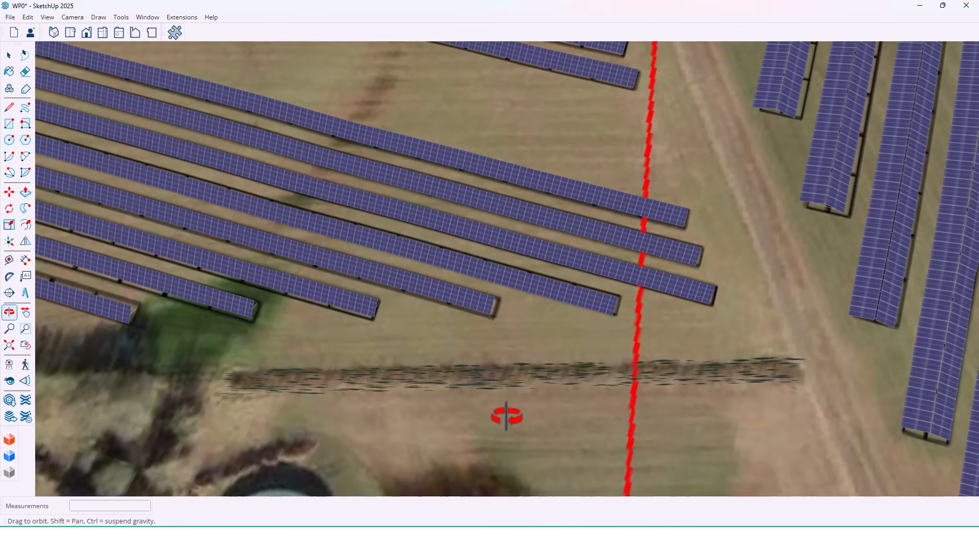
left_click(9, 55)
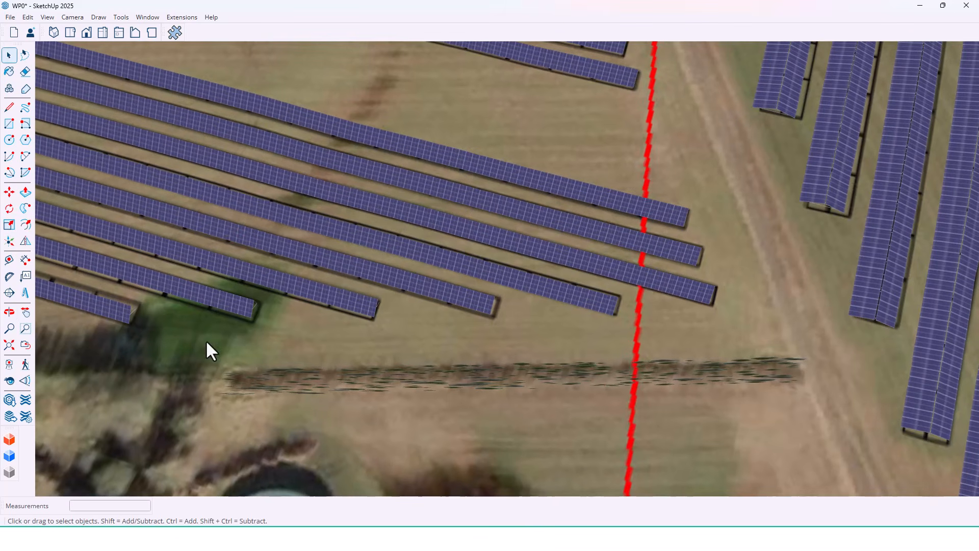
left_click_drag(818, 421, 818, 421)
Export the selected trees to windPRO as a 3D object and switch back to windPRO
left_click(9, 312)
left_click_drag(513, 346, 542, 280)
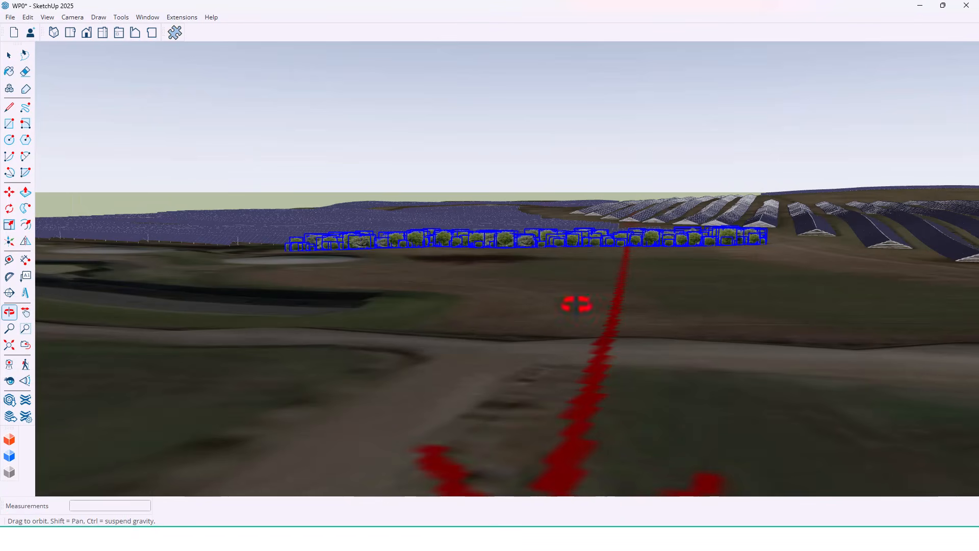
left_click(8, 55)
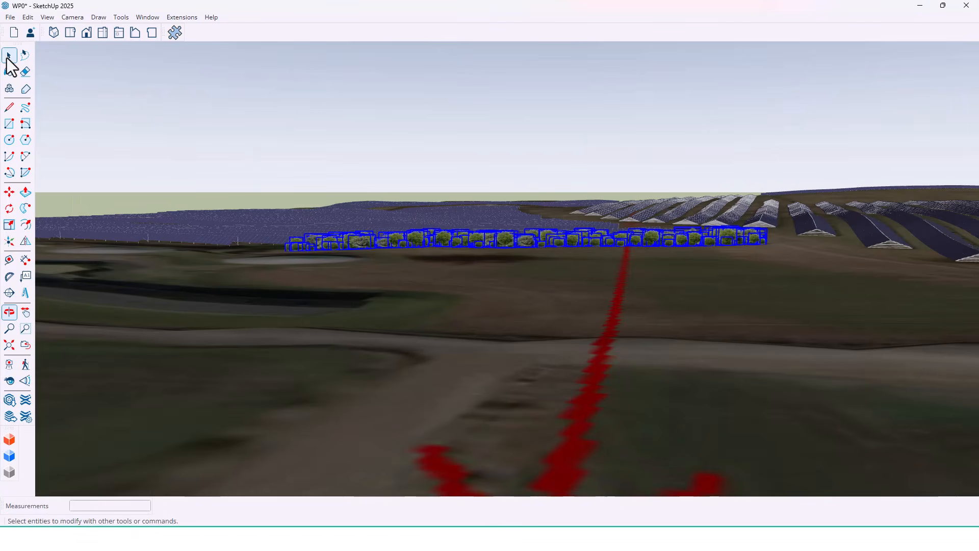
right_click(442, 238)
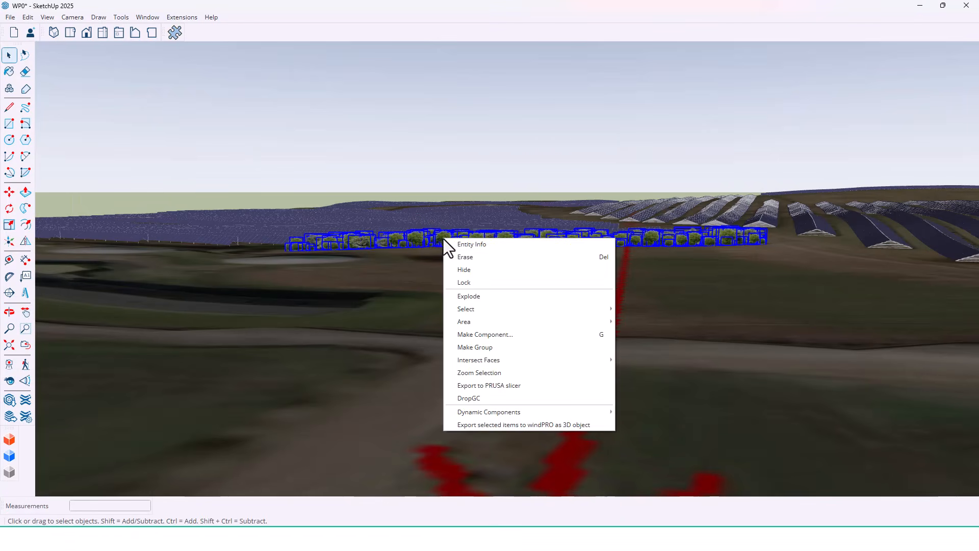
left_click(510, 424)
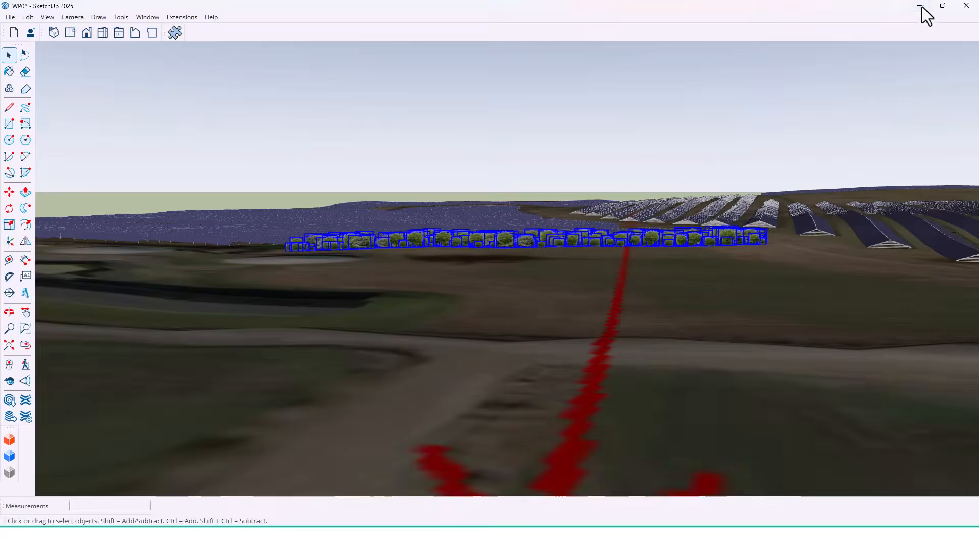
left_click(919, 6)
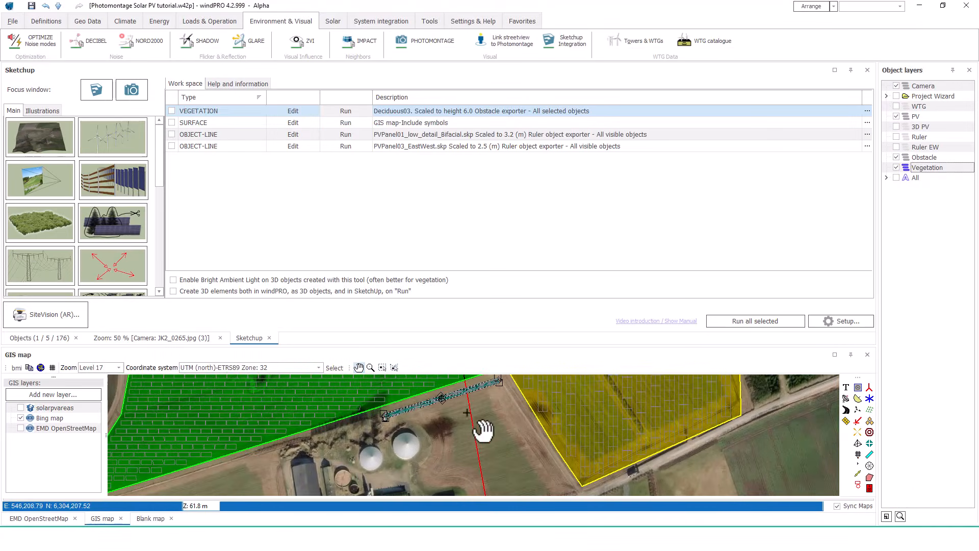
Deselect the tree belt on the map and render camera photo JK2_0265.jpg (3) with the symbol layer hidden
left_click(469, 413)
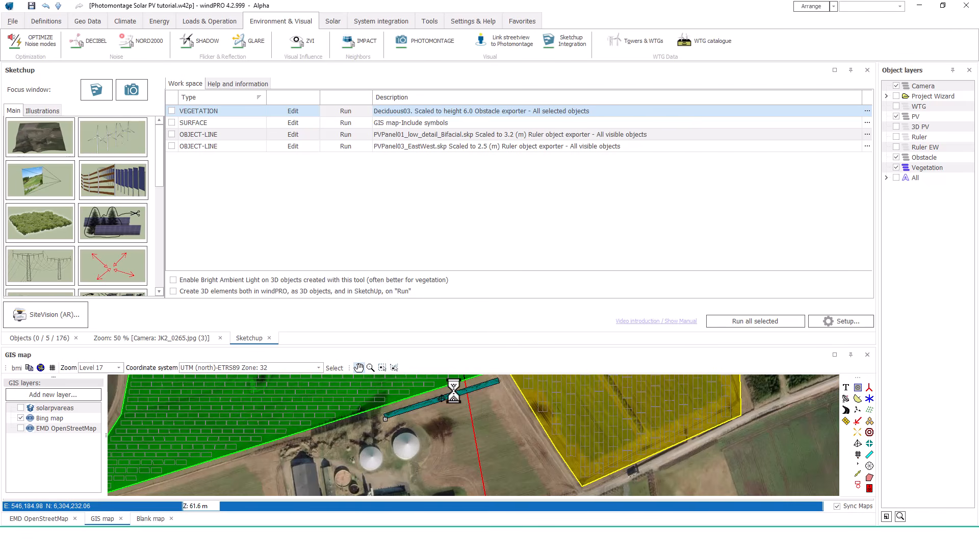
scroll(445, 402, "up", 1)
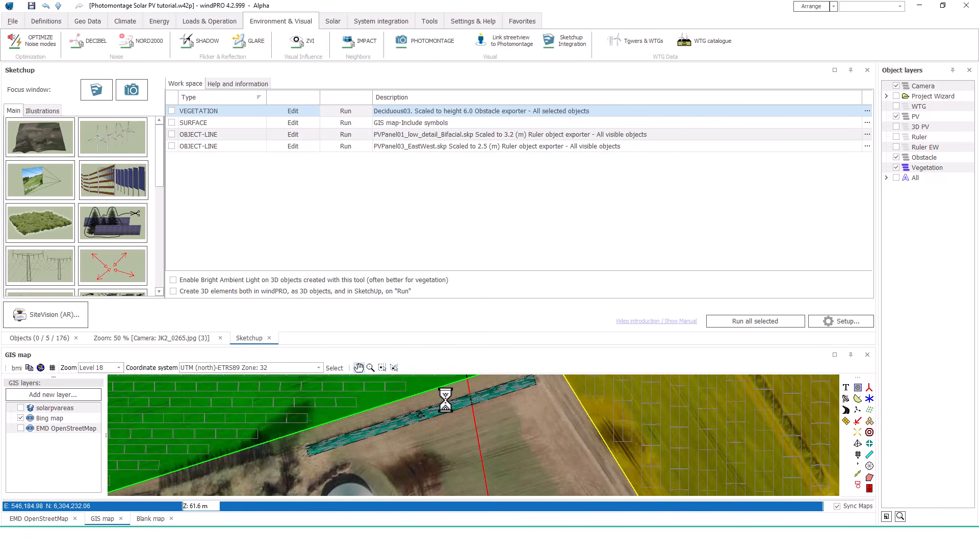
left_click(167, 337)
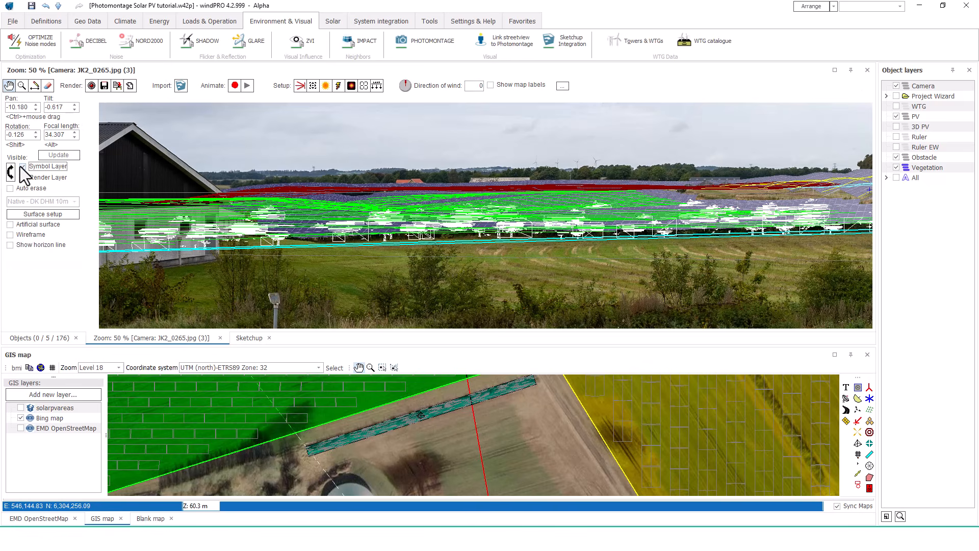
left_click(91, 85)
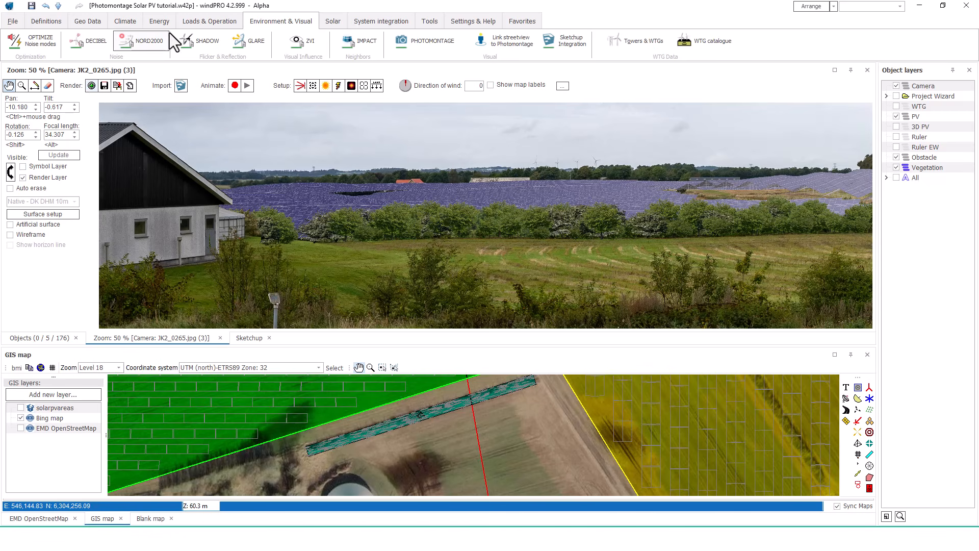
Inspect the rendered tree belt along its whole length in the photomontage, ending with the full picture
left_click_drag(704, 236, 507, 245)
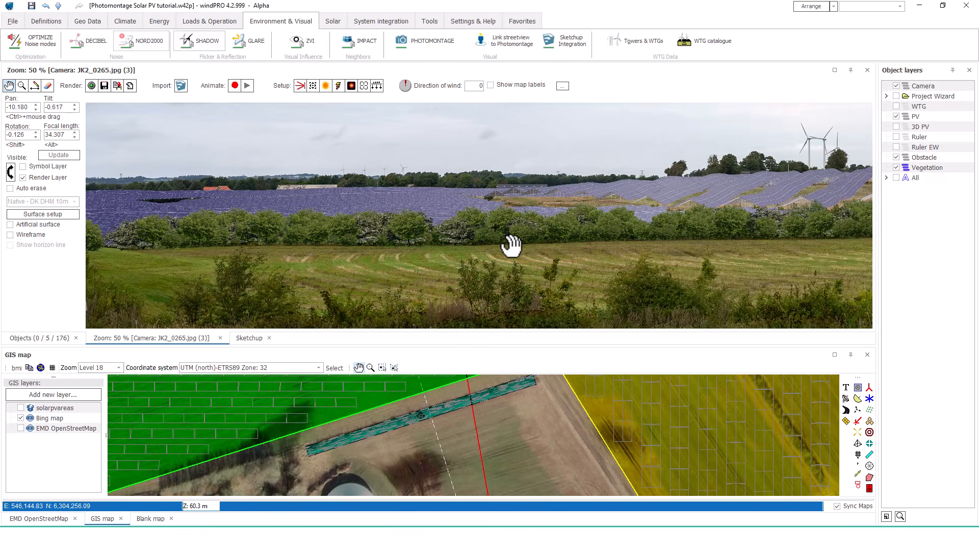
left_click_drag(770, 240, 249, 232)
scroll(714, 242, "up", 1)
left_click_drag(492, 222, 504, 223)
left_click_drag(280, 226, 635, 219)
left_click_drag(256, 225, 461, 219)
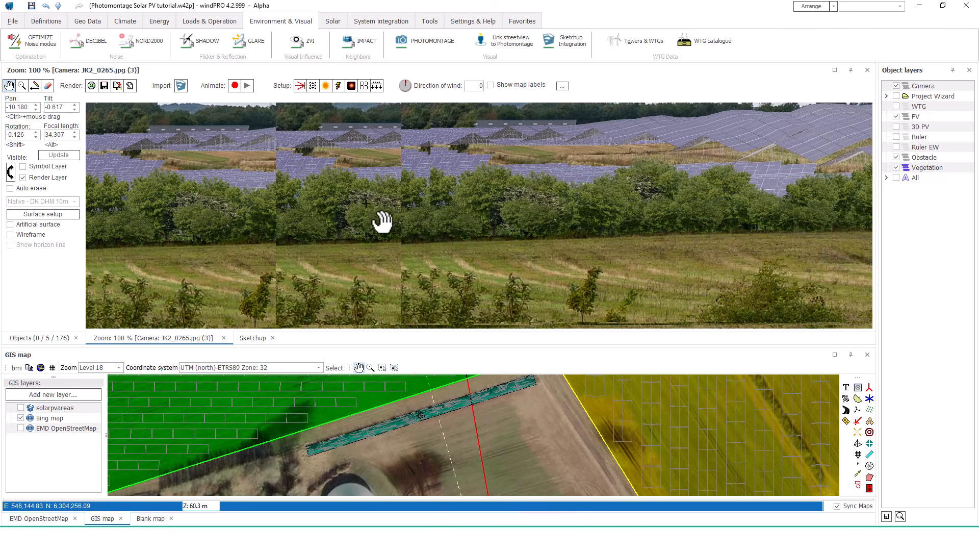
left_click_drag(258, 225, 450, 217)
left_click_drag(407, 207, 454, 240)
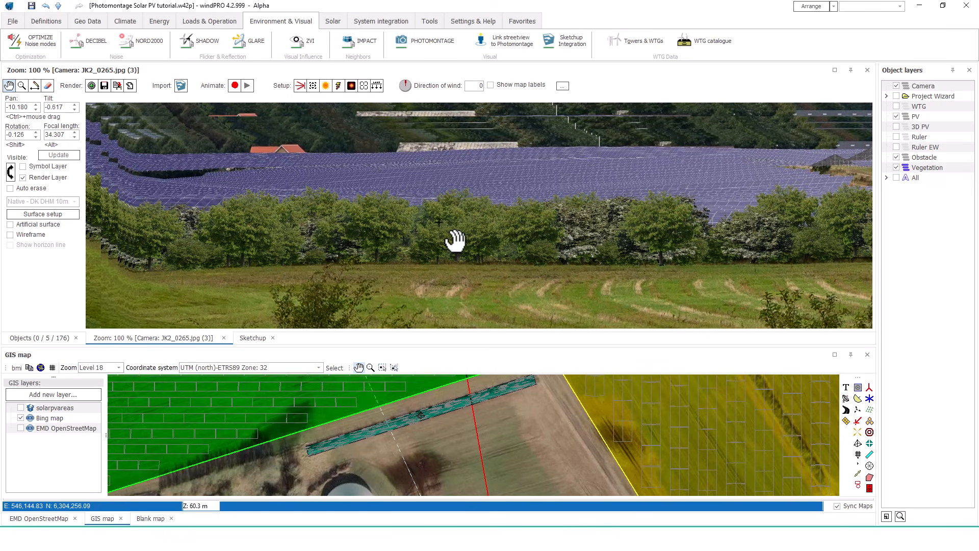
right_click(455, 240)
left_click(461, 239)
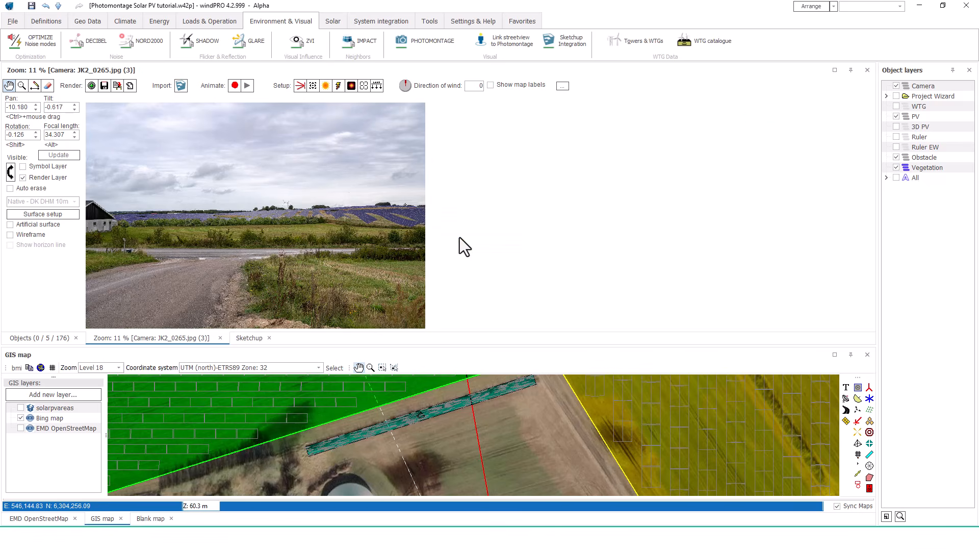
Check the ambient light settings of the tree belt's 3D object without changing them
right_click(437, 432)
left_click(442, 425)
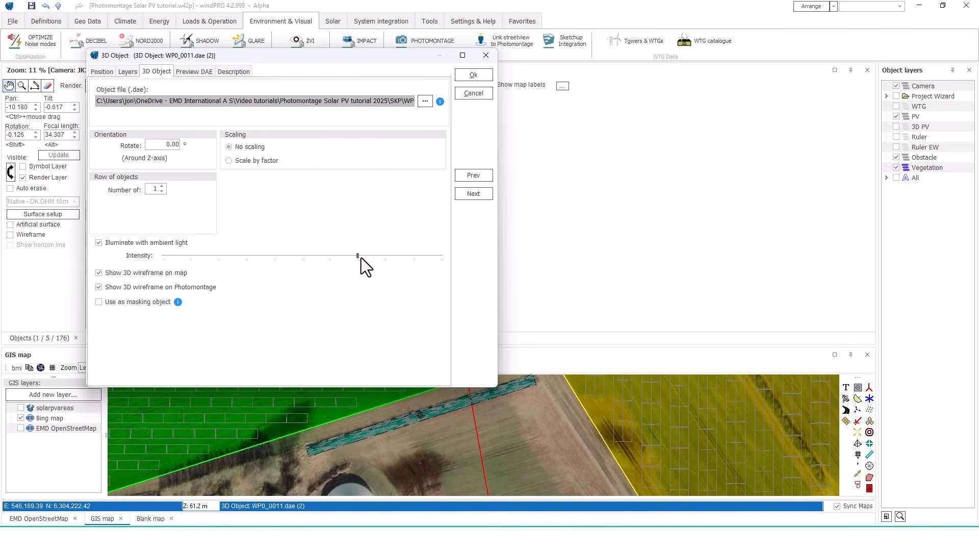
left_click(485, 94)
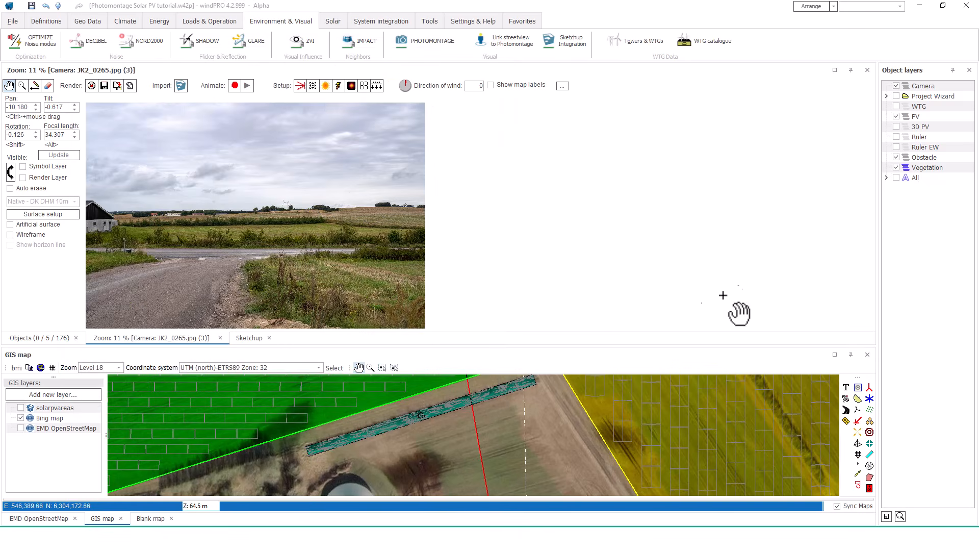
Compare the distant farm buildings in the photo with the render layer shown and hidden
left_click(22, 178)
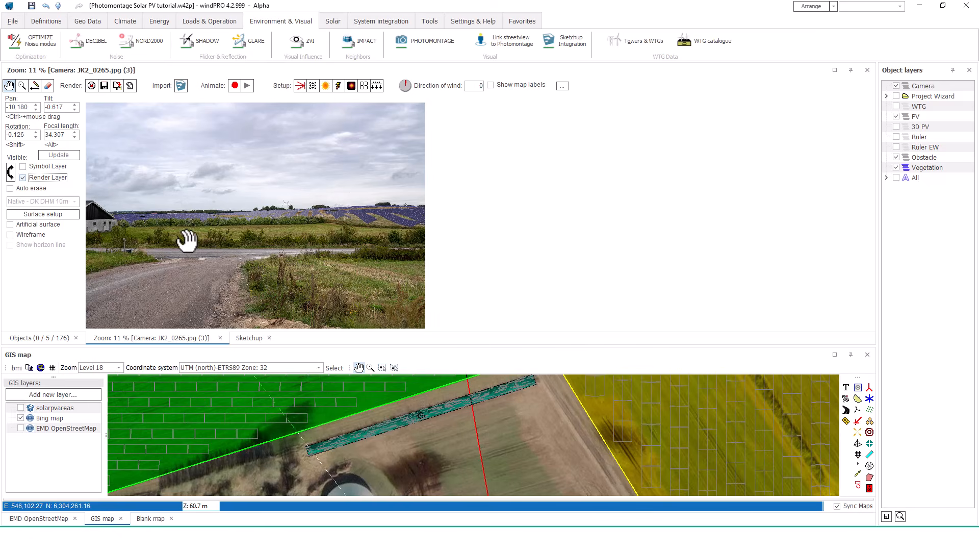
scroll(217, 234, "up", 1)
scroll(217, 233, "up", 1)
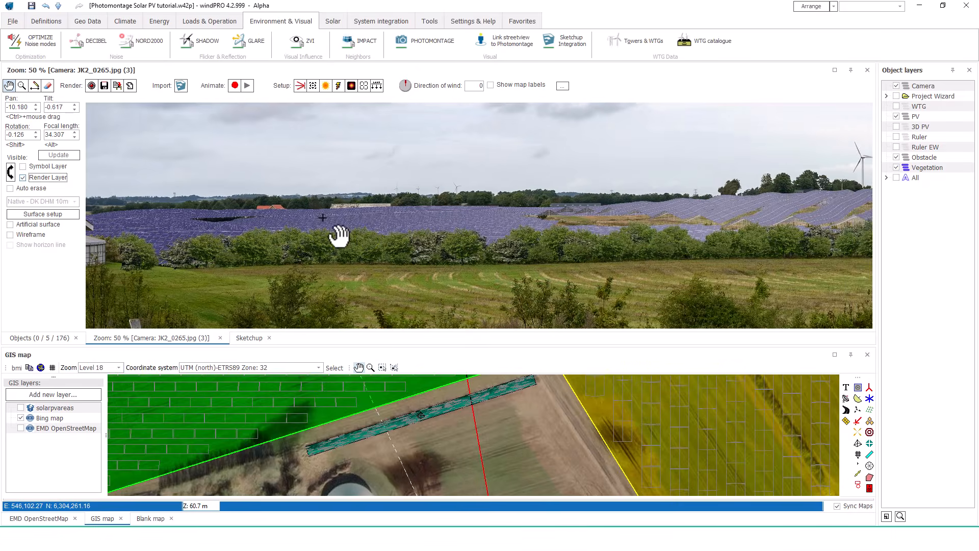
scroll(414, 232, "up", 1)
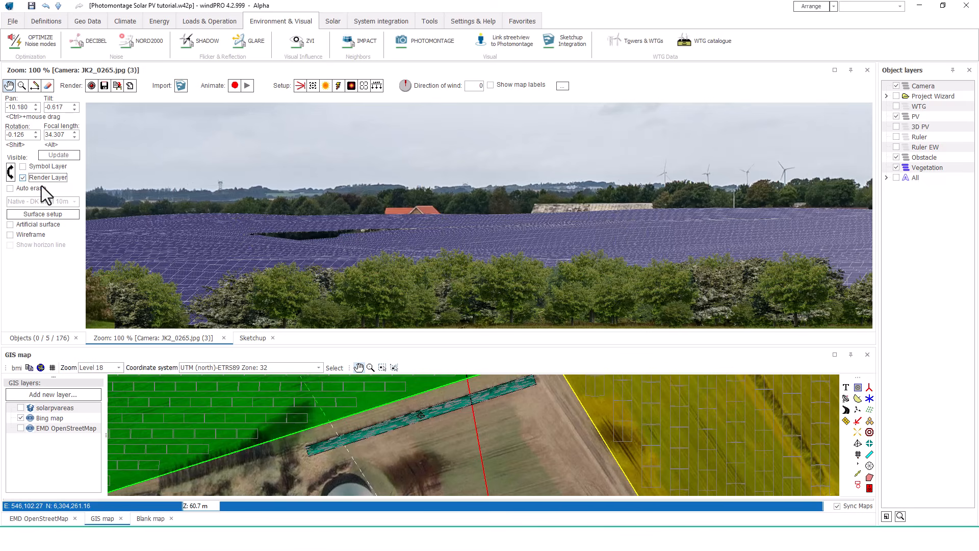
left_click(23, 178)
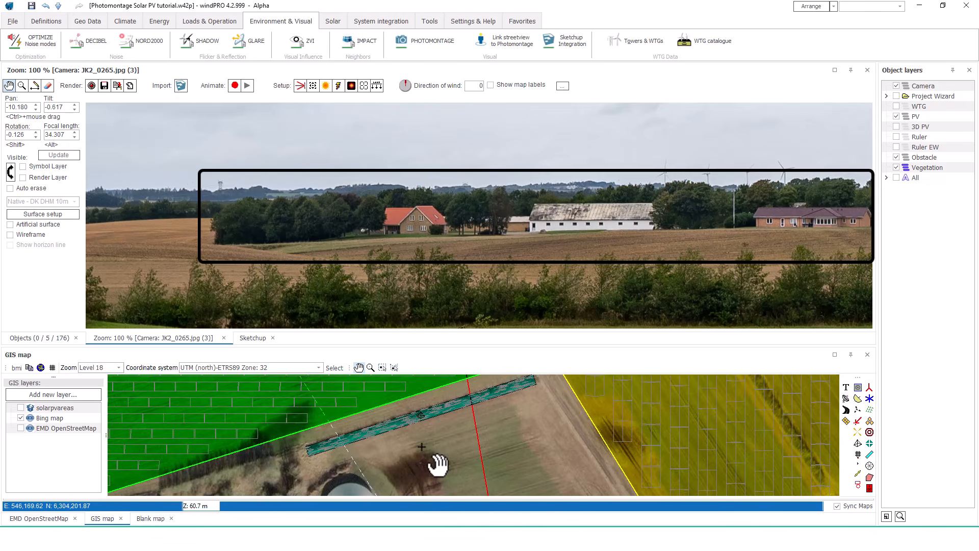
Locate the farm buildings on the GIS map and show the symbol layer over them in the photo
scroll(438, 464, "down", 1)
key("Up")
key("Up")
key("Up")
key("Up")
key("Up")
key("Up")
key("Left")
key("Left")
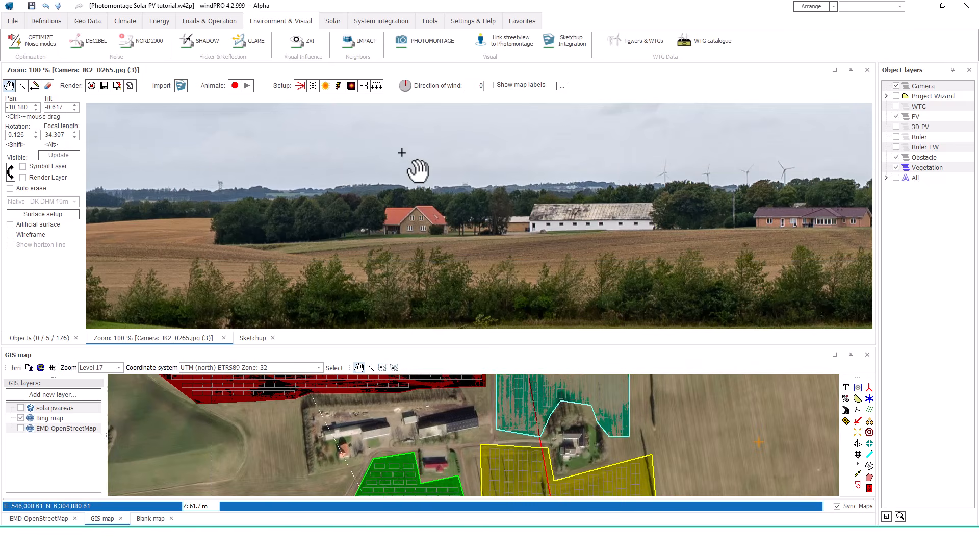
left_click_drag(794, 237, 697, 232)
left_click(23, 166)
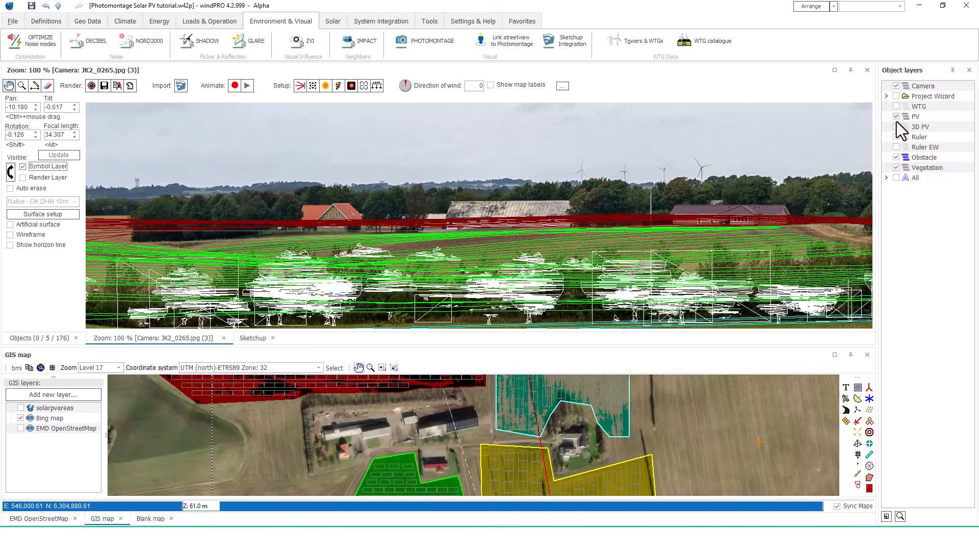
Draw a rectangular obstacle around the farm buildings between the red and green solar areas and set its height to 15 m
left_click(869, 454)
left_click(298, 428)
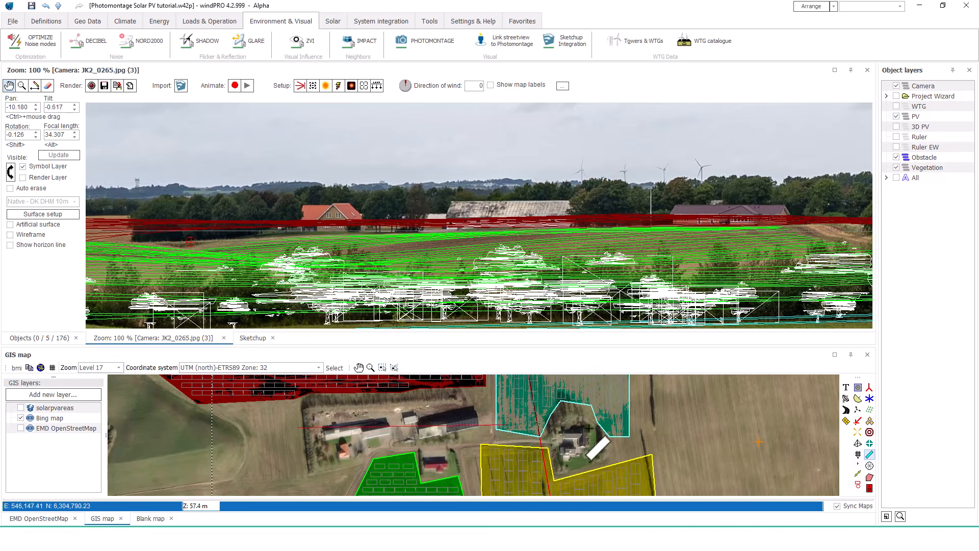
left_click(489, 401)
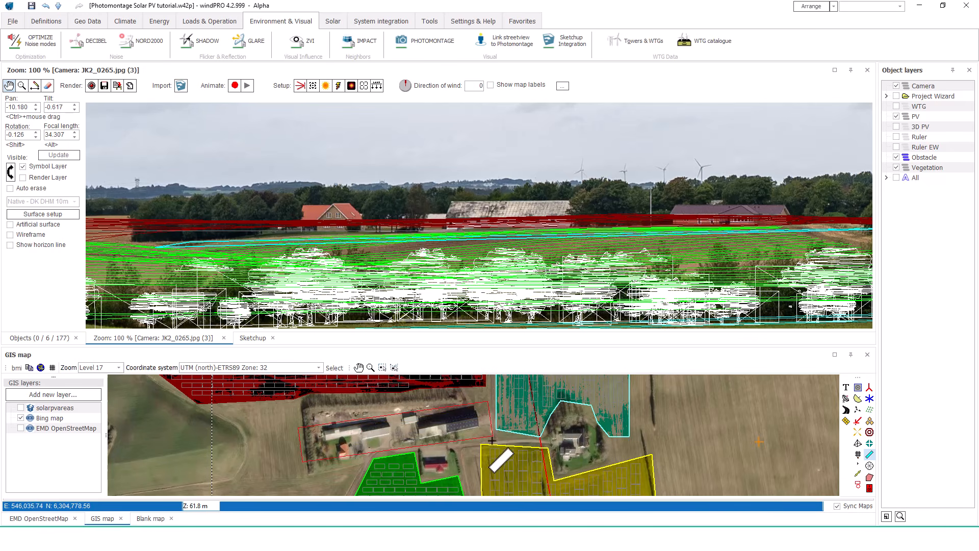
left_click(492, 437)
type("15")
key("Return")
Shorten the farm obstacle from its eastern end to a width of about 232 m
left_click_drag(317, 464, 318, 462)
left_click_drag(729, 164, 378, 149)
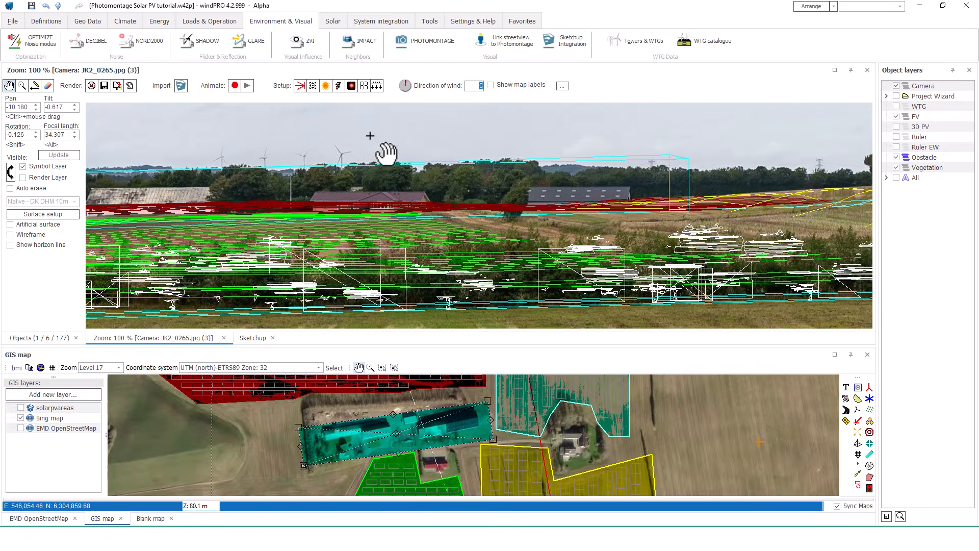
left_click_drag(491, 421, 481, 422)
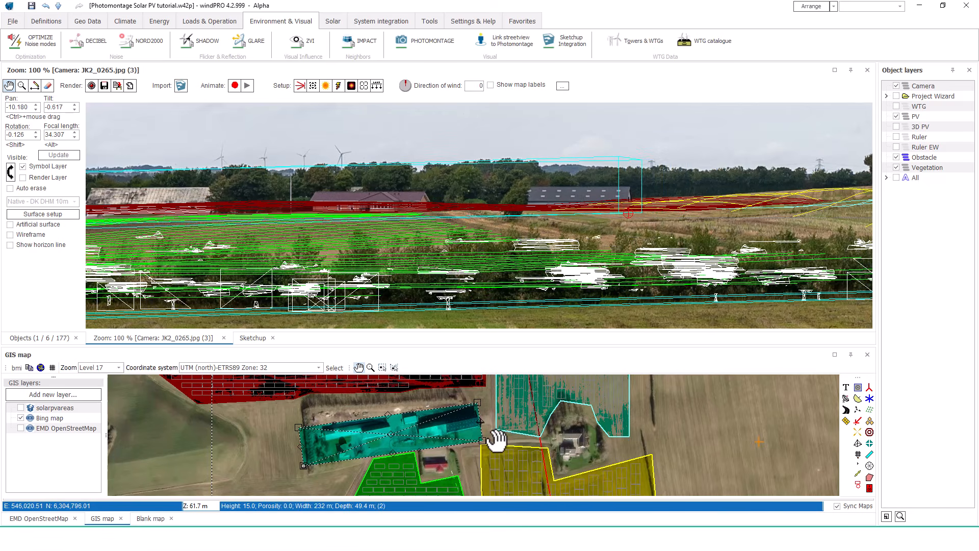
Create a SketchUp photo mask item for camera JK2_0265.jpg (3) that uses all selected obstacle objects
left_click(253, 338)
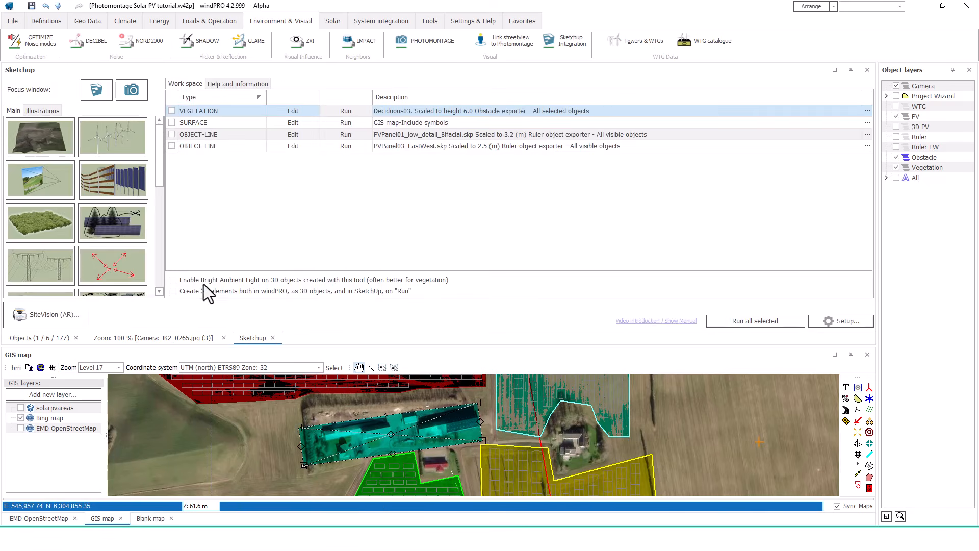
left_click(116, 224)
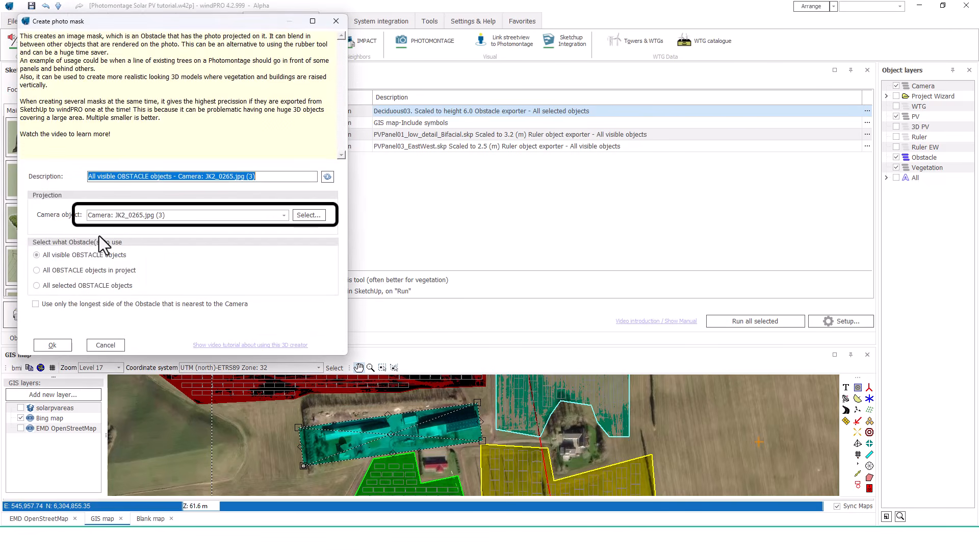
left_click(44, 287)
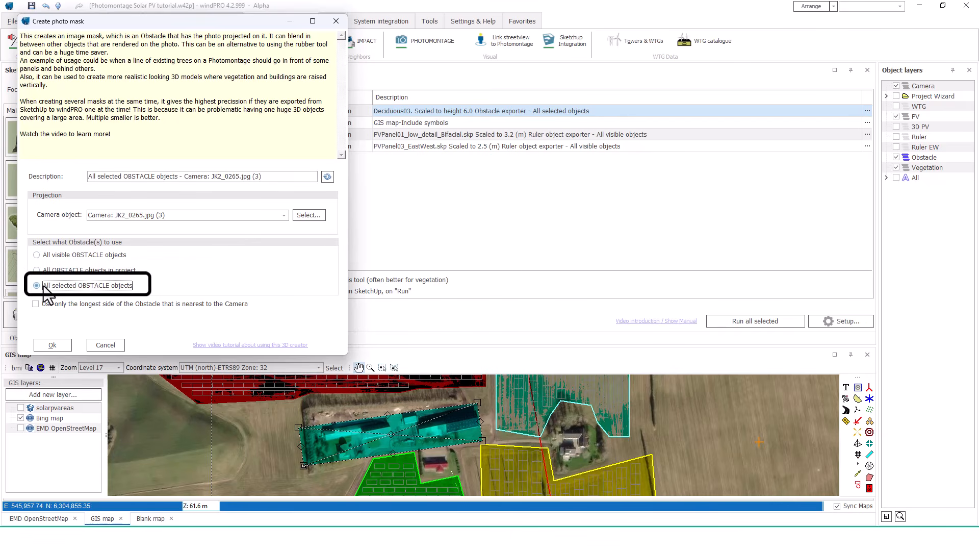
left_click(53, 345)
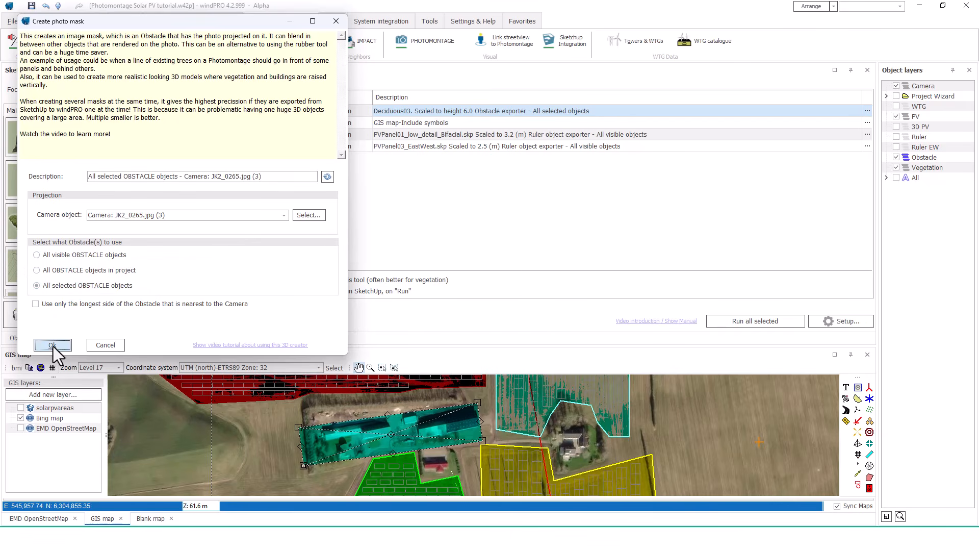
Run the mask item, then open its extracted image in Photoshop with the background layer unlocked
left_click(343, 159)
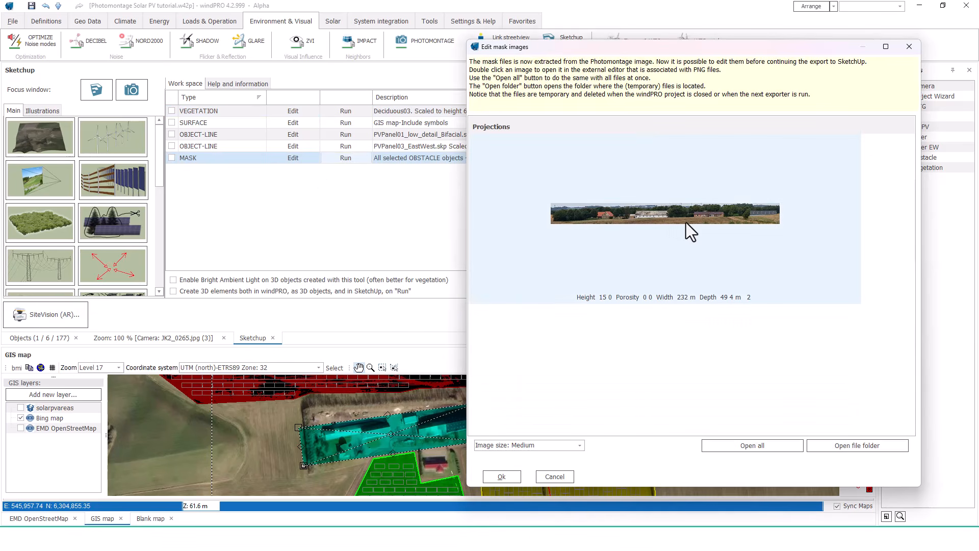
double_click(687, 215)
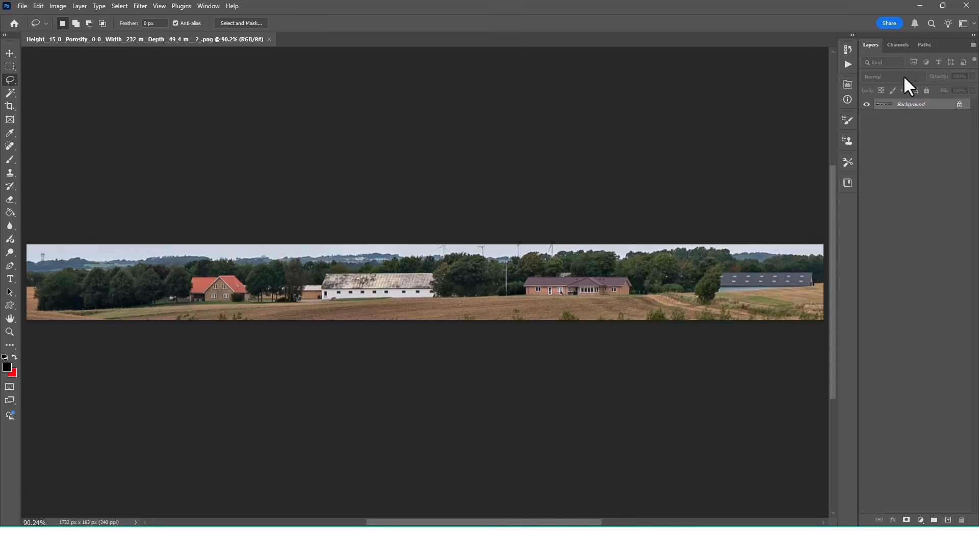
left_click(961, 105)
key("ctrl+z")
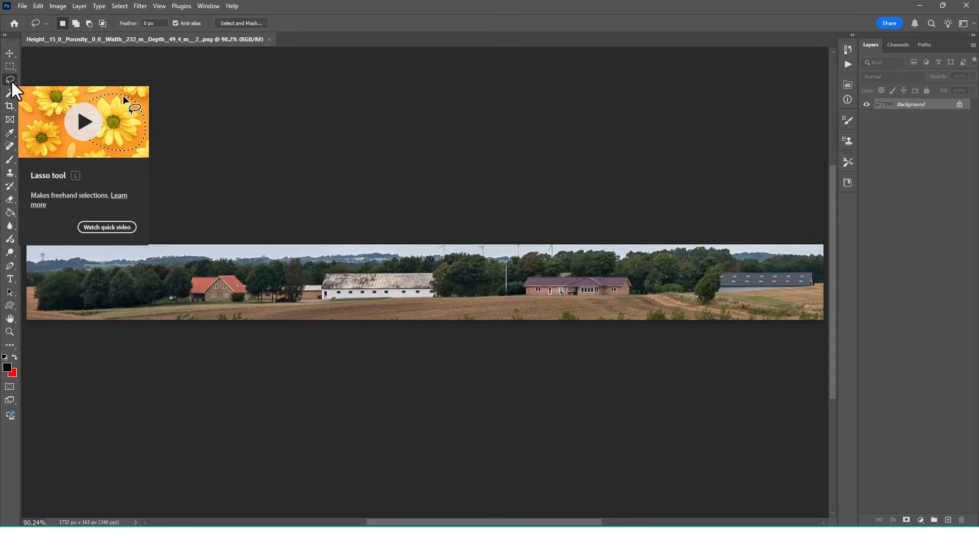
key("ctrl+shift+z")
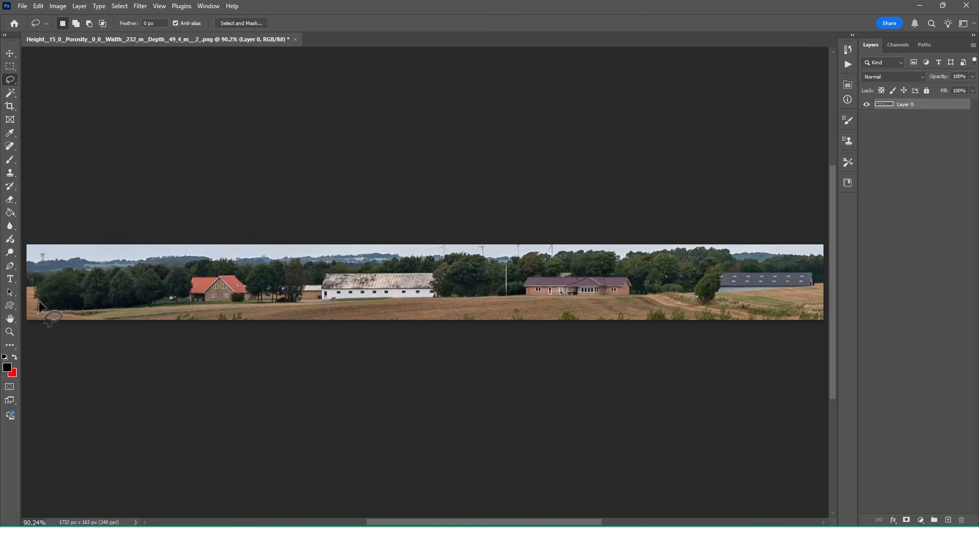
Outline the trees and farm buildings with the Lasso tool, invert the selection and delete the surrounding sky and field
left_click_drag(65, 274, 558, 254)
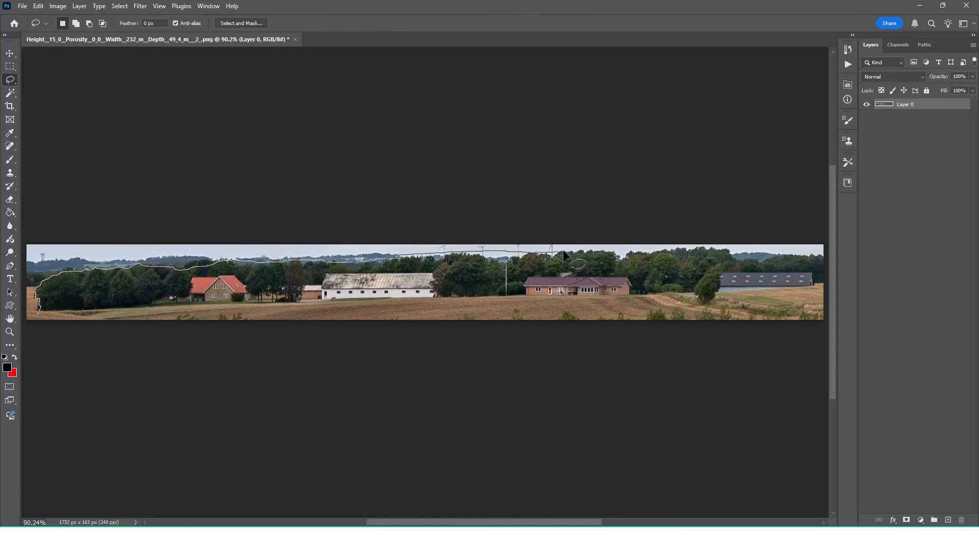
left_click_drag(708, 258, 808, 267)
mouse_move(719, 307)
left_mouse_down()
mouse_move(48, 314)
mouse_move(38, 302)
left_mouse_up()
left_click(119, 5)
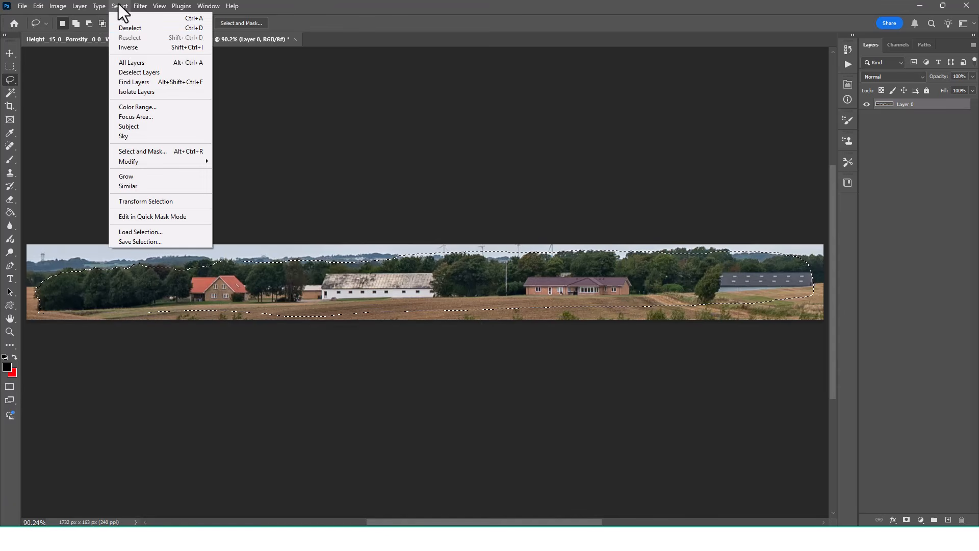
left_click(124, 48)
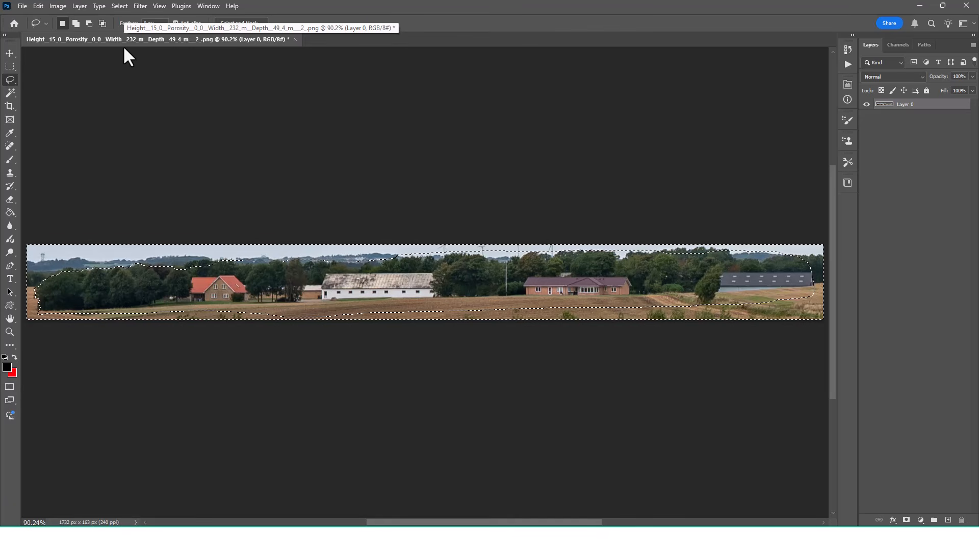
key("Delete")
Save the edited mask image, return to windPRO and accept the mask for export to SketchUp
left_click(20, 8)
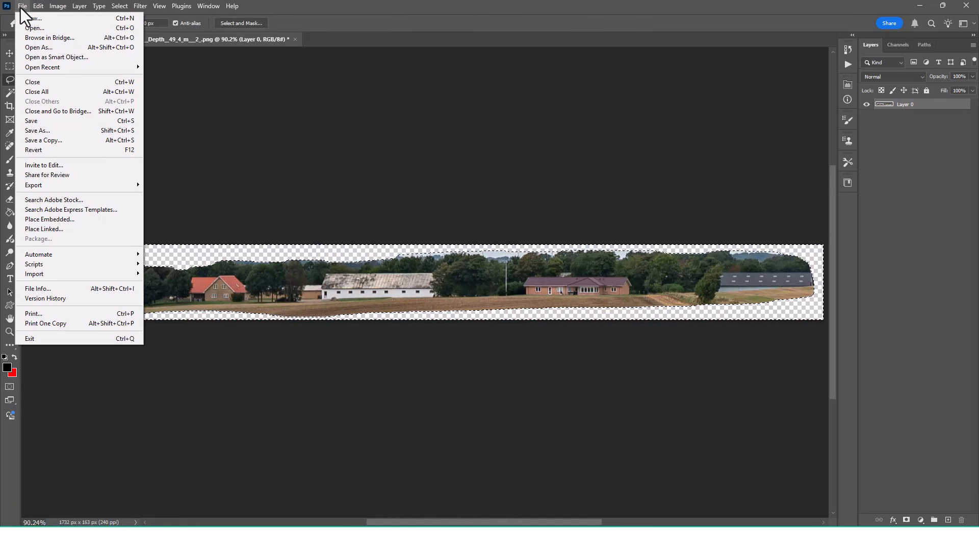
left_click(26, 119)
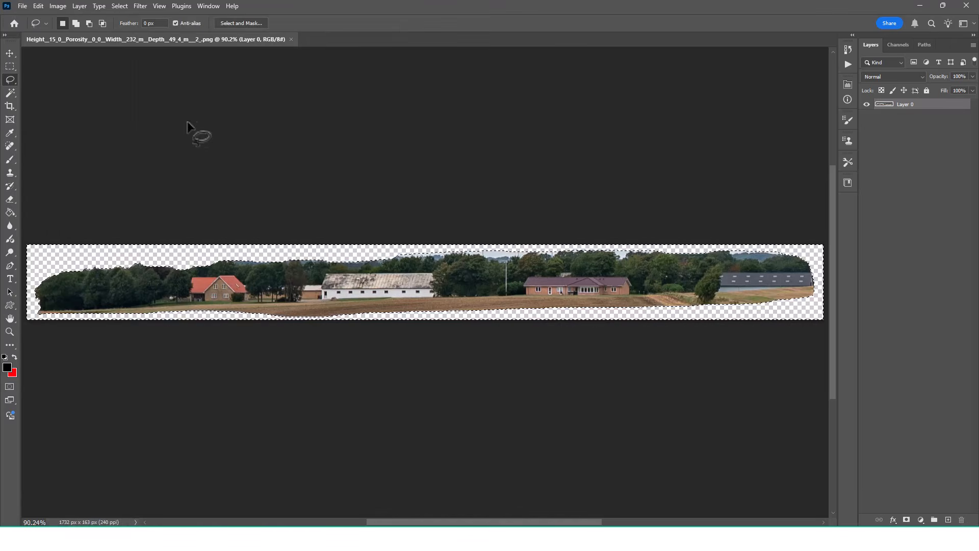
left_click(918, 5)
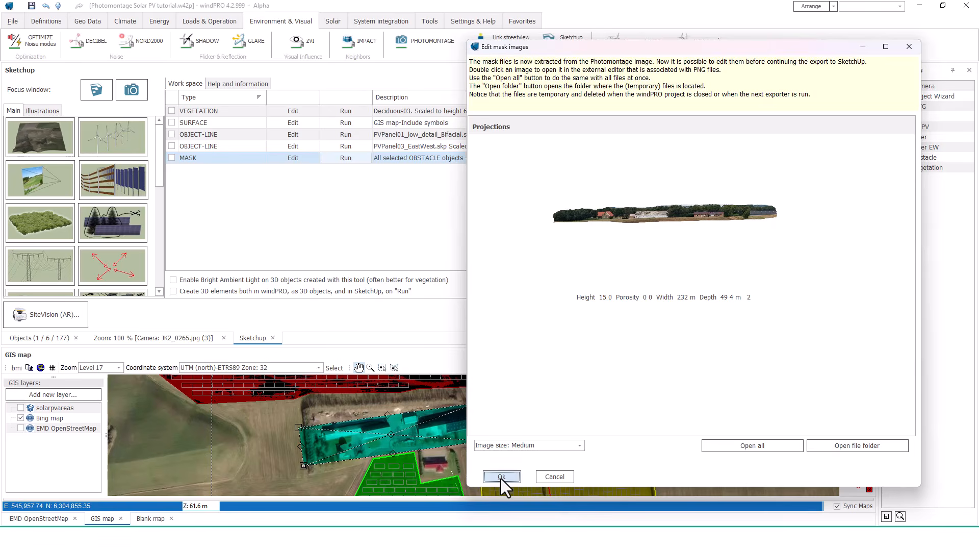
left_click(501, 477)
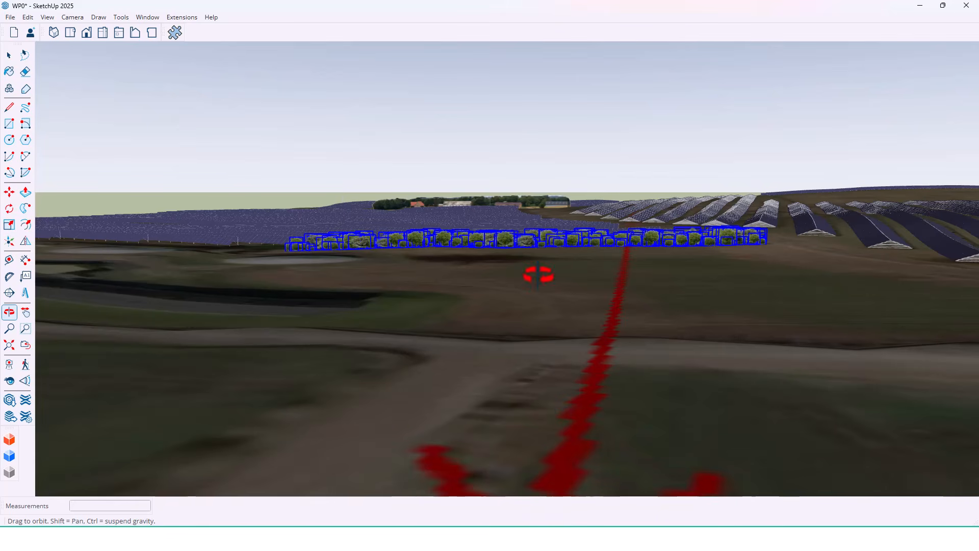
Switch to windPRO, create a photomontage item for camera JK2_0265.jpg (3) with a 3,000 m projection distance, and run it to SketchUp
left_click_drag(444, 197, 586, 345)
scroll(378, 132, "up", 5)
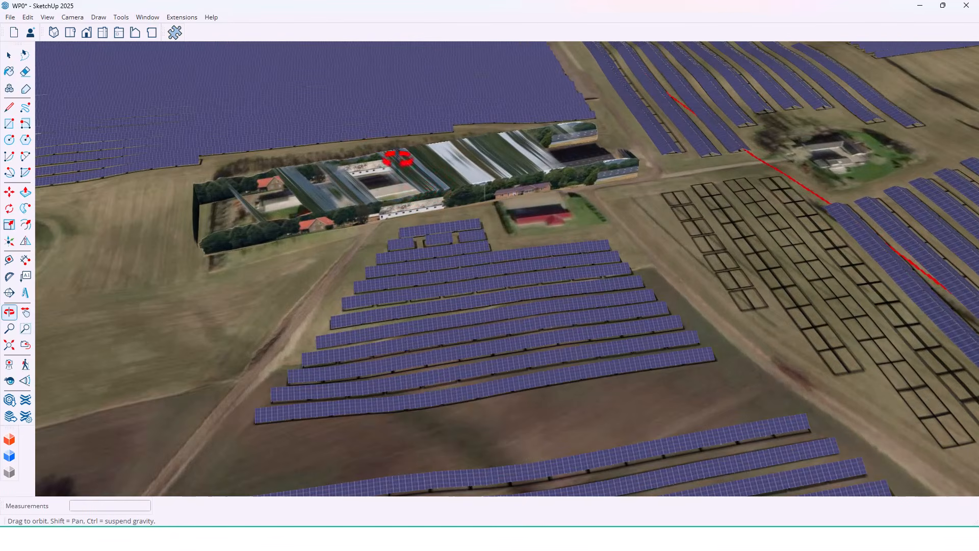
mouse_move(436, 203)
left_mouse_down()
mouse_move(464, 182)
mouse_move(614, 163)
mouse_move(472, 158)
mouse_move(437, 177)
mouse_move(577, 382)
left_mouse_up()
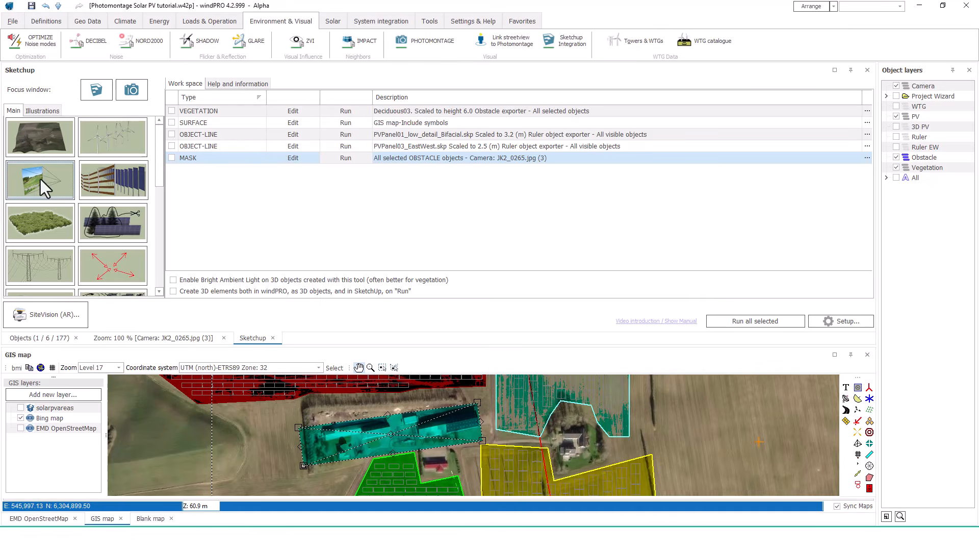
left_click(41, 179)
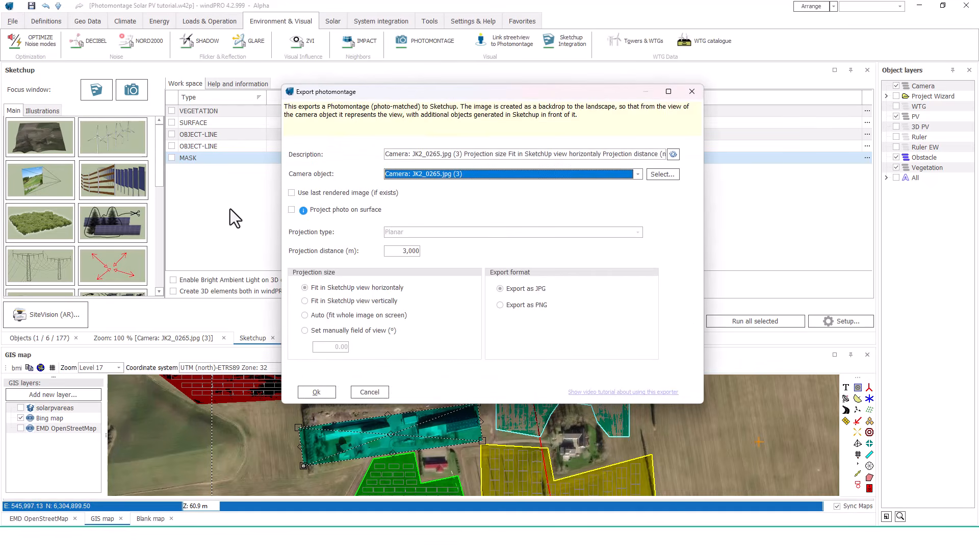
left_click(316, 393)
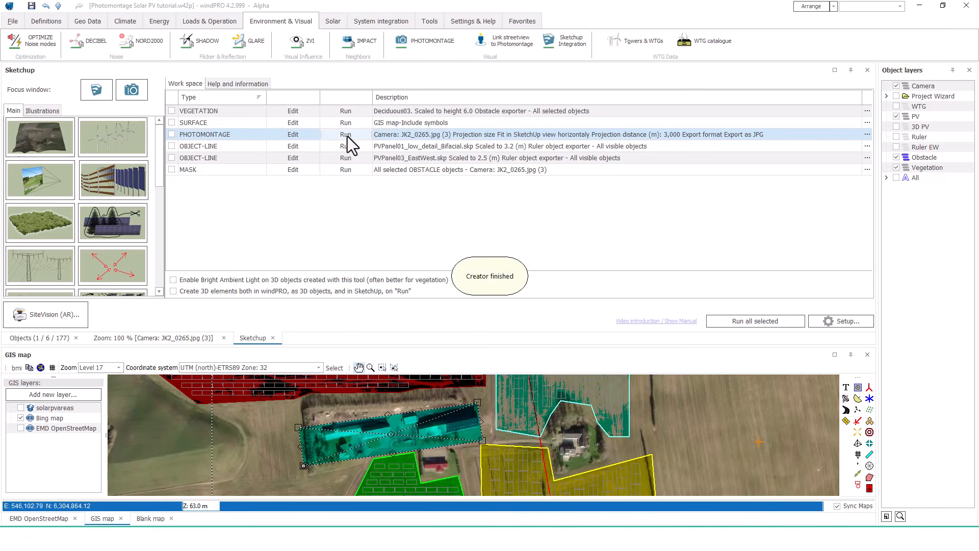
left_click(345, 137)
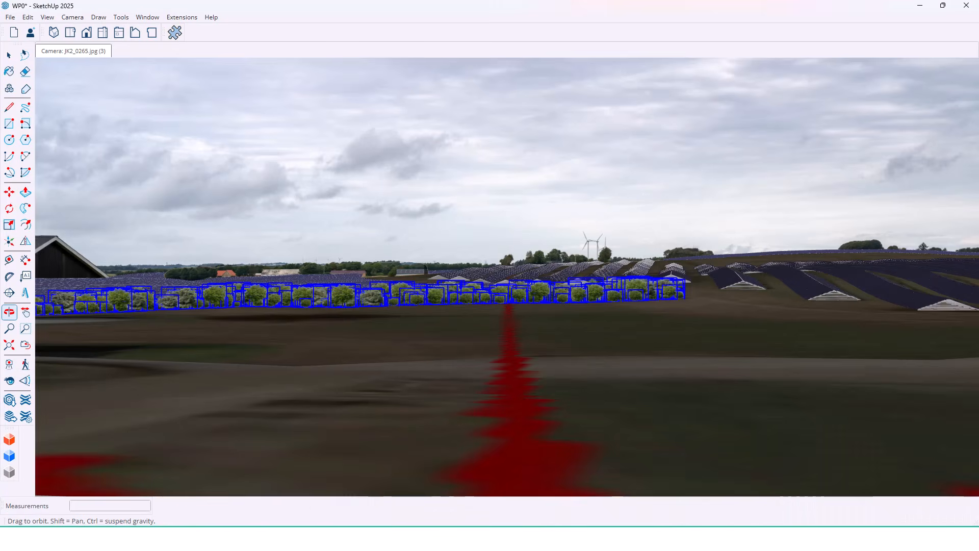
Show the Default Tray in SketchUp, hide the GIS map-Include symbols tag and deselect the tree belt
left_click(172, 19)
mouse_move(163, 29)
left_click(255, 29)
left_click(808, 198)
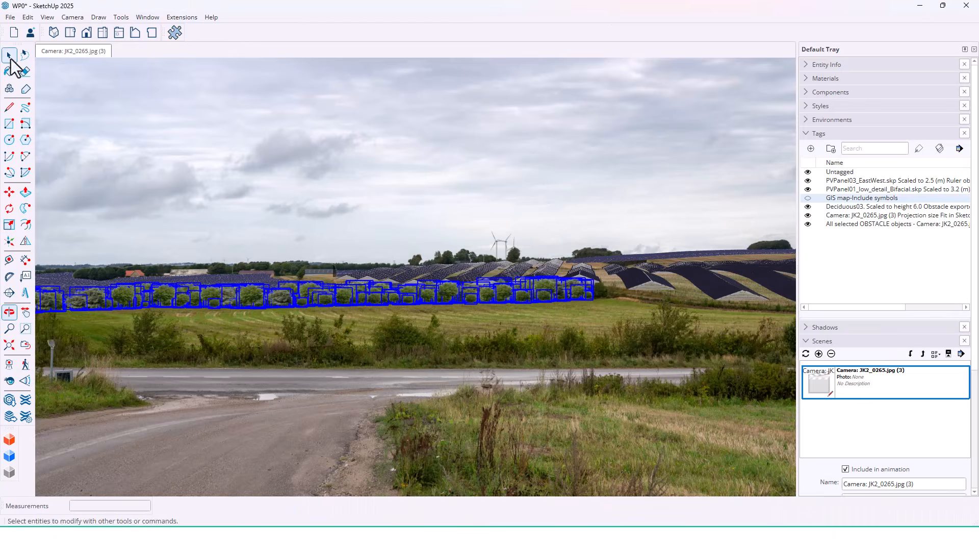
left_click(9, 55)
left_click(330, 75)
Inspect the scene from above, then from the camera view compare the montage with and without the obstacle mask
left_click(9, 311)
left_click_drag(175, 223, 212, 273)
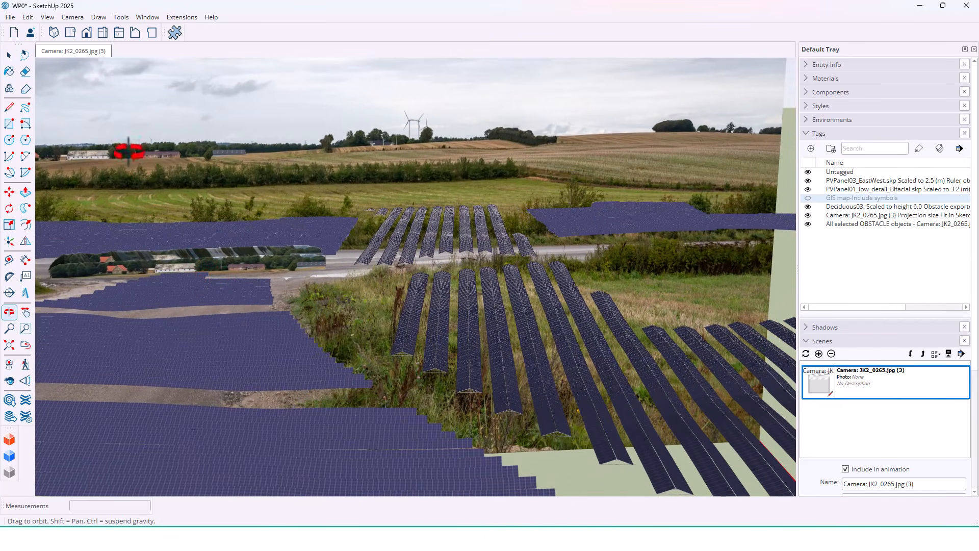
left_click(68, 50)
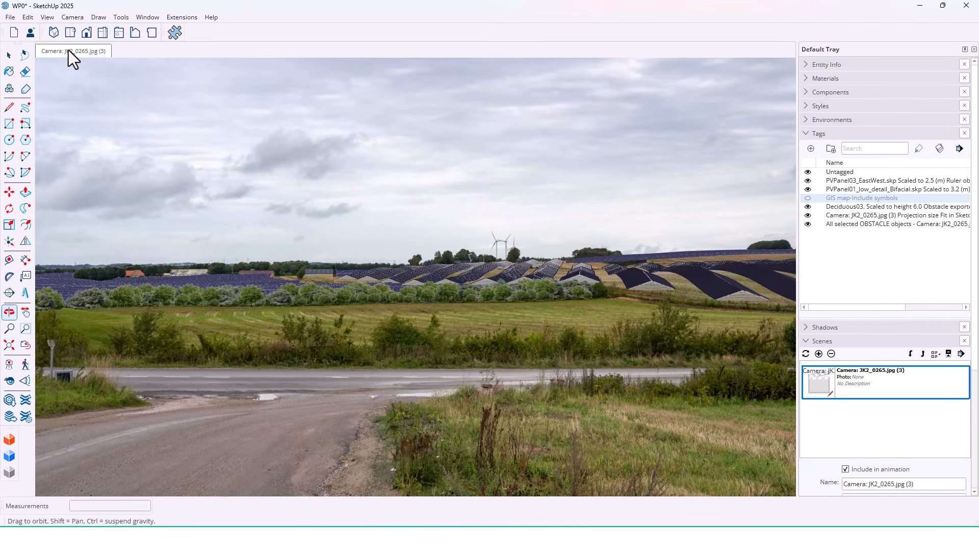
left_click(808, 225)
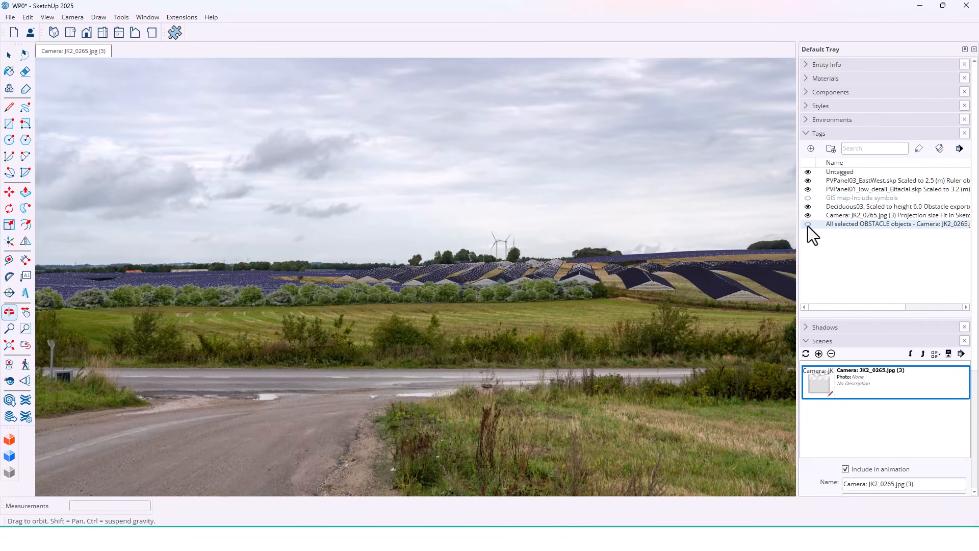
left_click(808, 224)
left_click(808, 224)
left_click(808, 225)
Hide the panel, vegetation and photomontage tags, then select the remaining farm mask and export it to windPRO as a 3D object
left_click_drag(807, 216, 808, 180)
left_click(9, 55)
left_click_drag(78, 238, 382, 337)
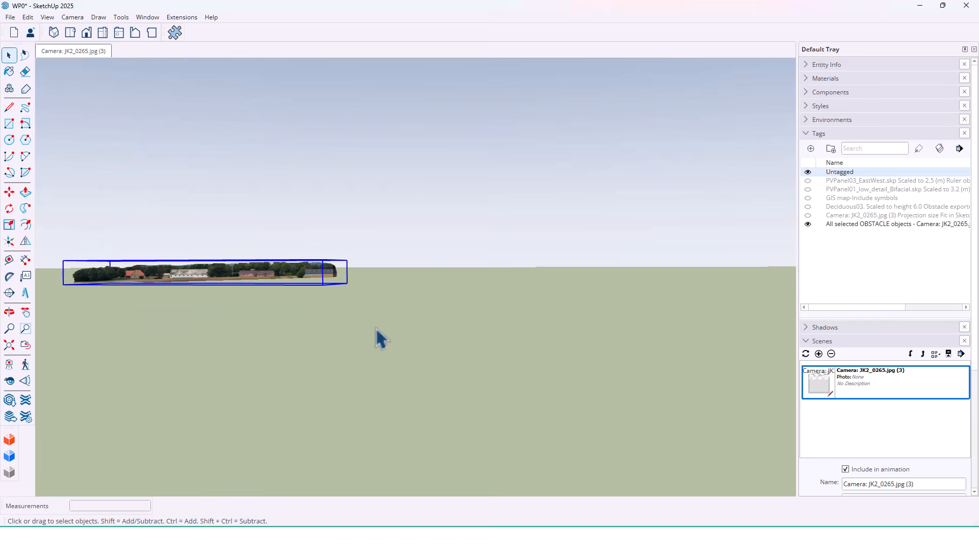
right_click(263, 270)
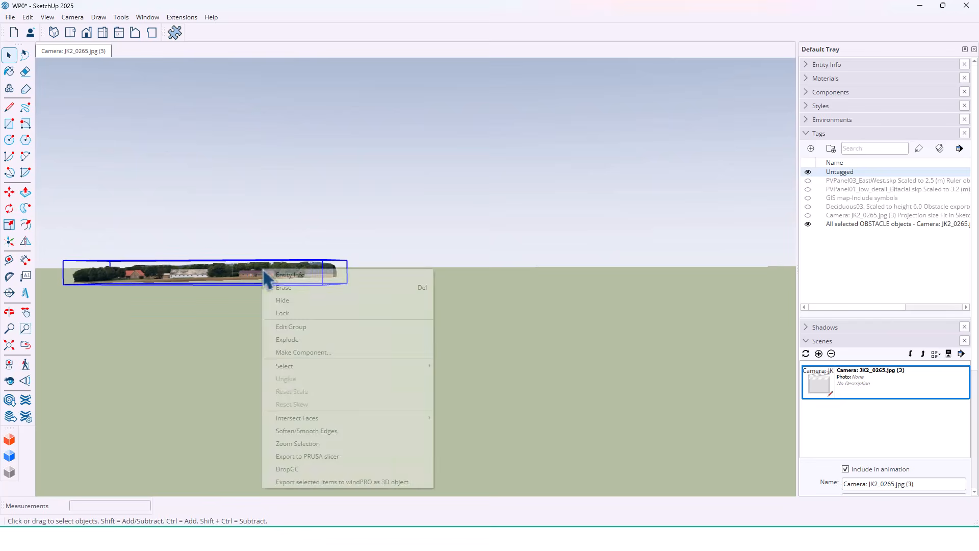
left_click(369, 481)
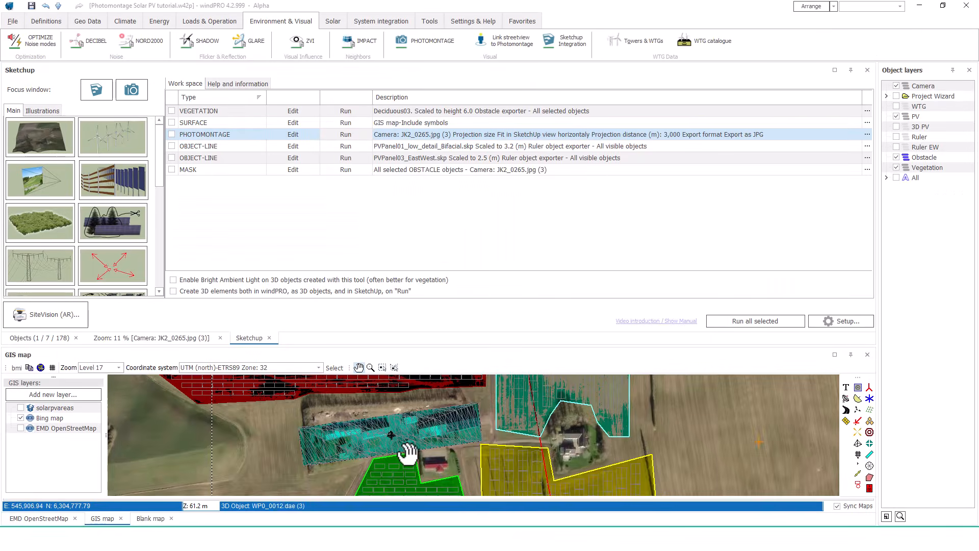
Edit the properties of the imported farm mask 3D object so it is illuminated with ambient light
right_click(390, 434)
left_click(423, 361)
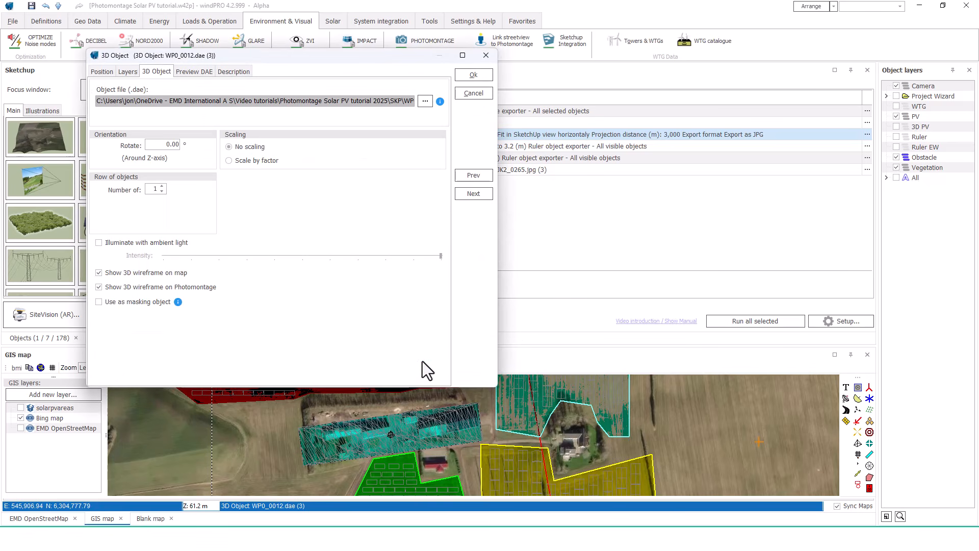
left_click(100, 241)
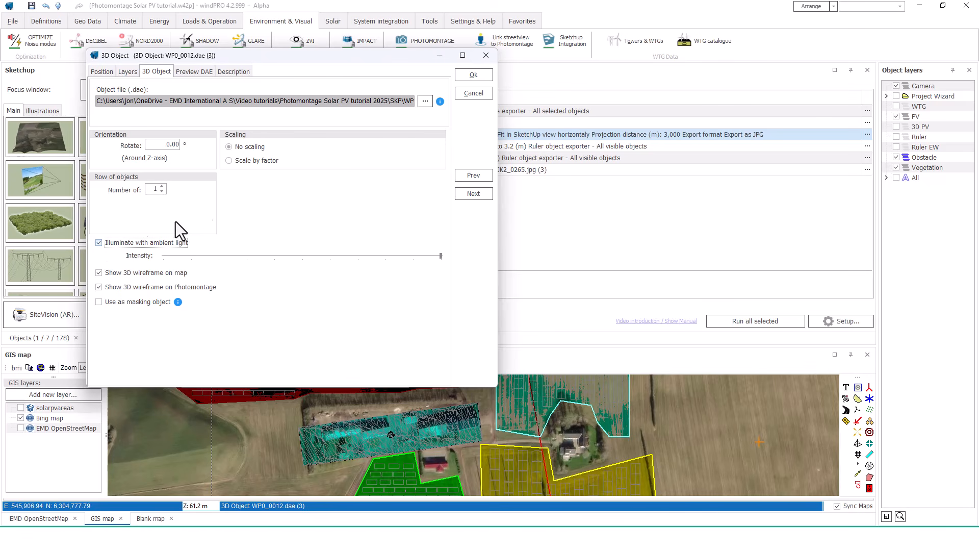
left_click(473, 76)
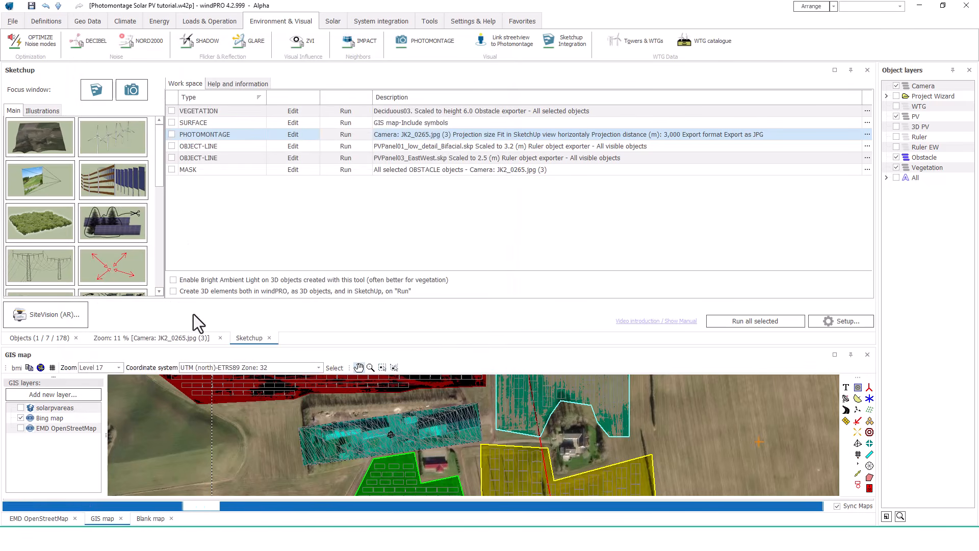
Render the photomontage of camera JK2_0265.jpg (3) with the farm mask included and inspect the farm buildings and panel rows
left_click(163, 338)
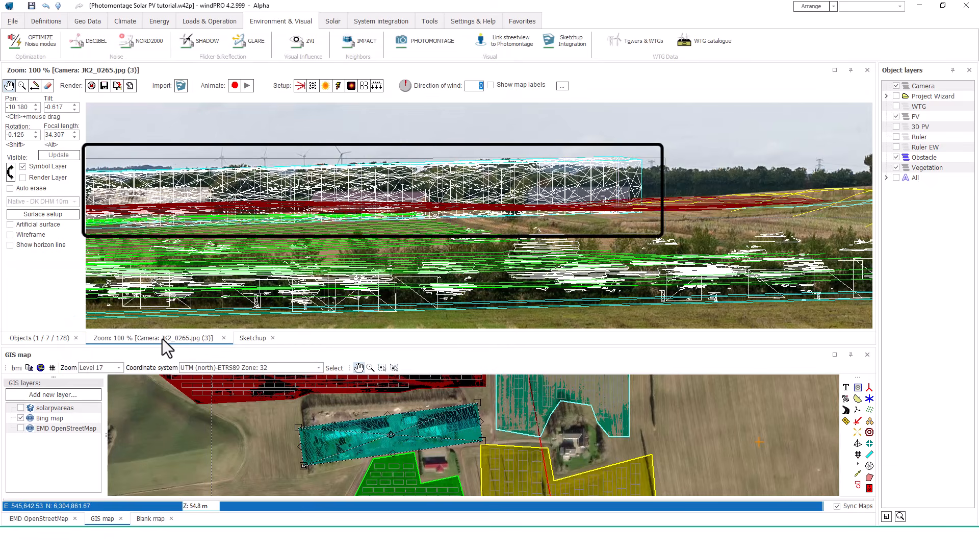
left_click(11, 173)
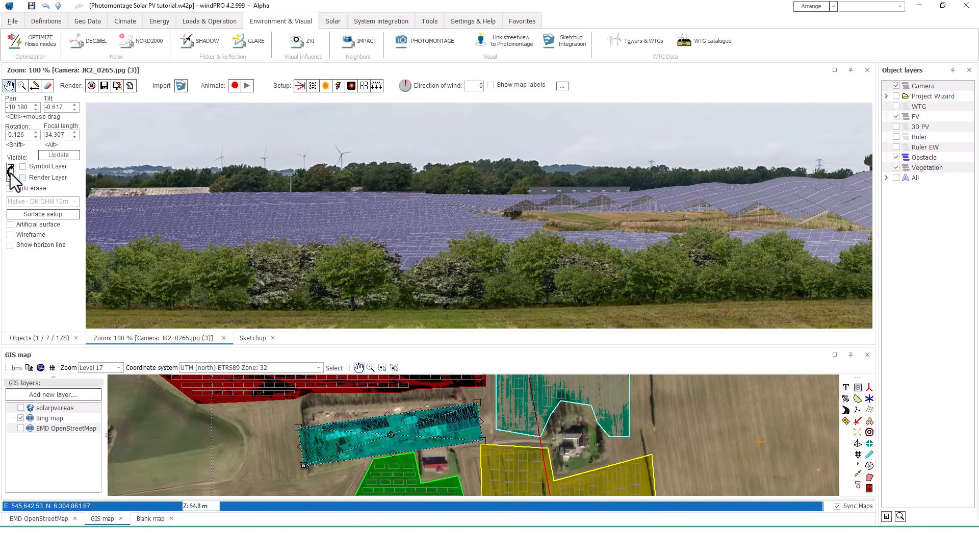
left_click_drag(193, 212, 638, 207)
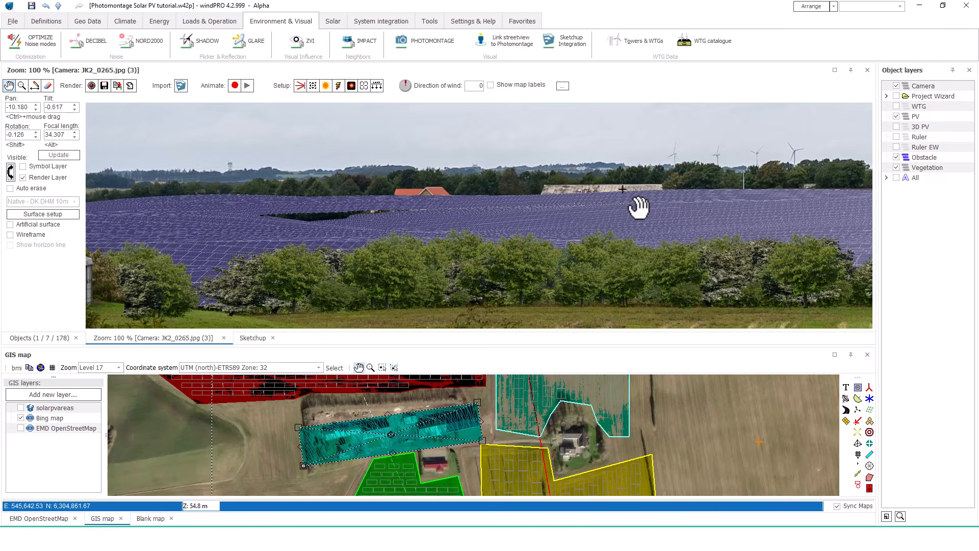
left_click(91, 85)
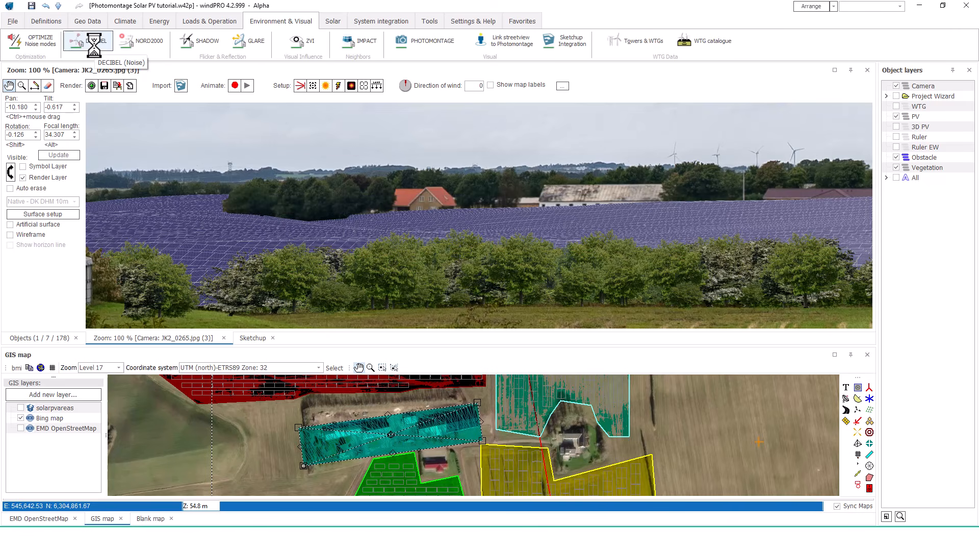
right_click(362, 220)
left_click(392, 236)
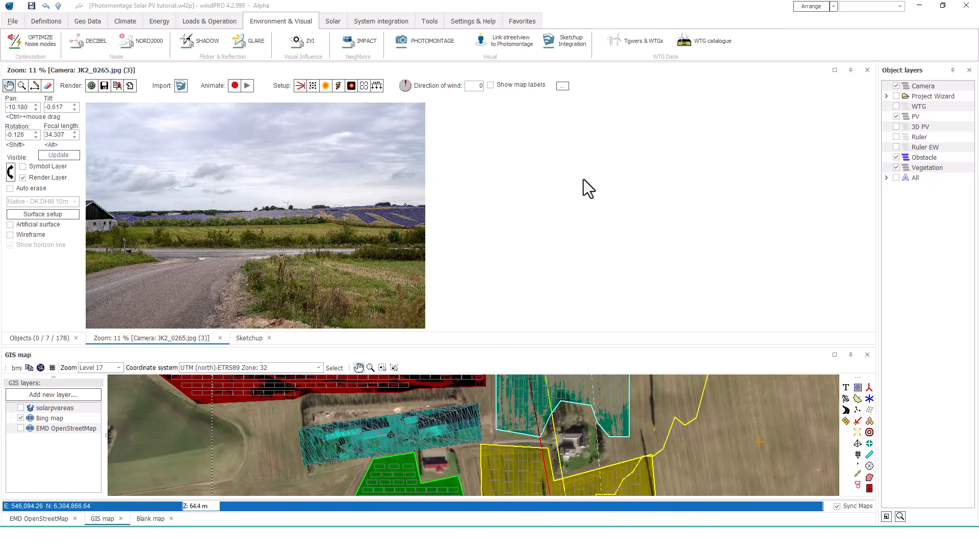
scroll(285, 231, "up", 2)
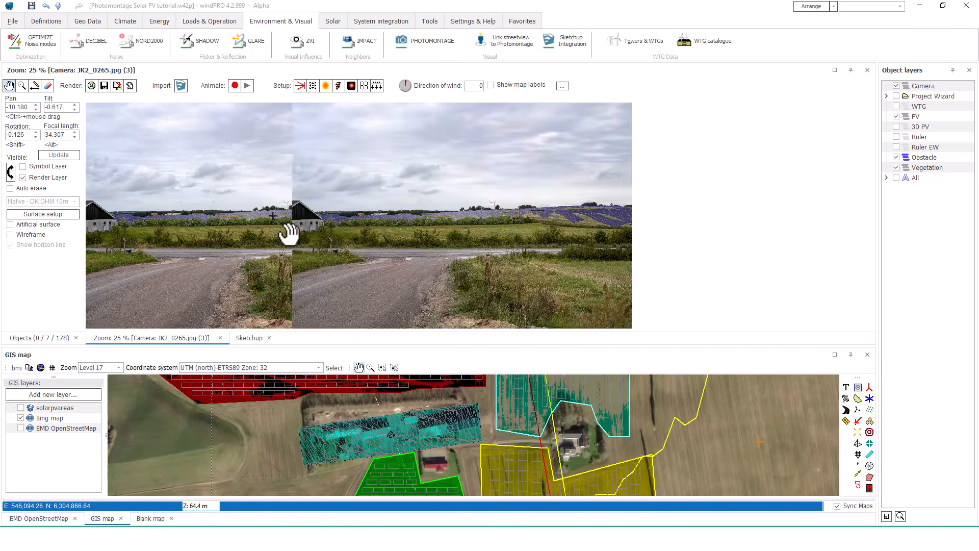
scroll(289, 232, "up", 1)
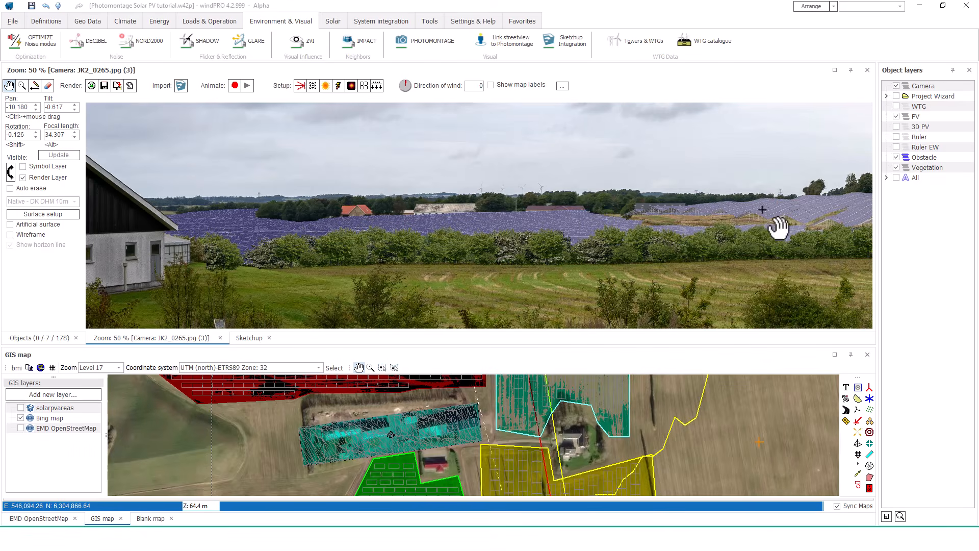
scroll(877, 222, "up", 1)
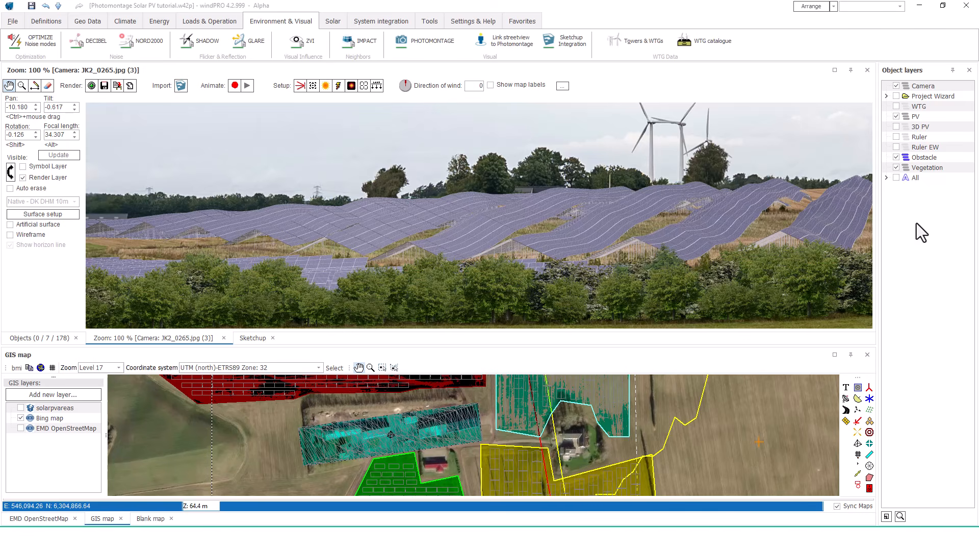
Turn on Auto erase for the photomontage and review its surface setup without changing it
left_click(9, 190)
left_click(10, 188)
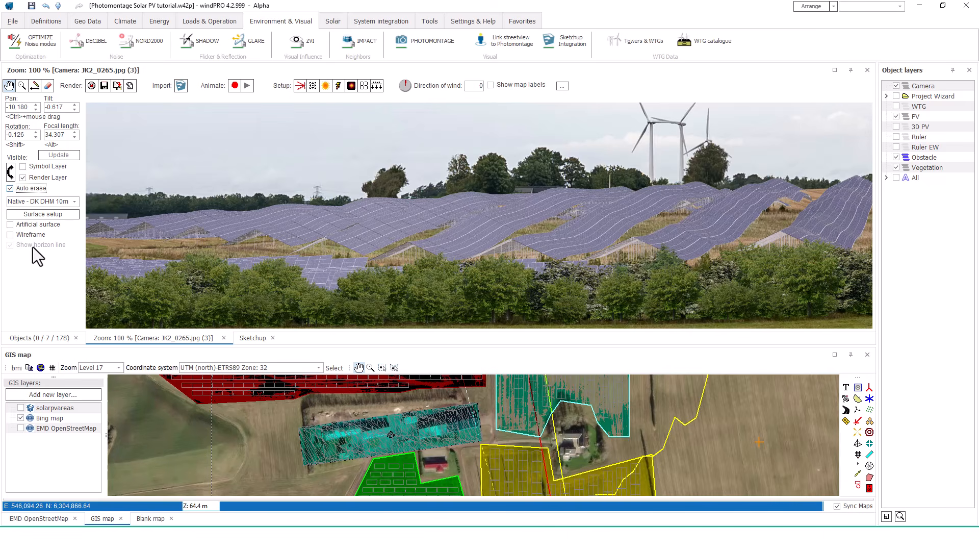
left_click(65, 215)
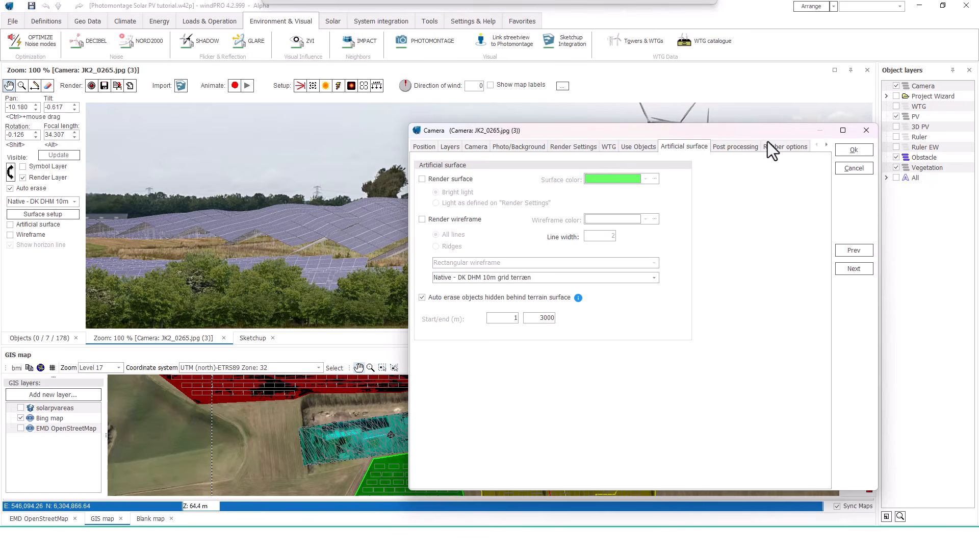
left_click(853, 169)
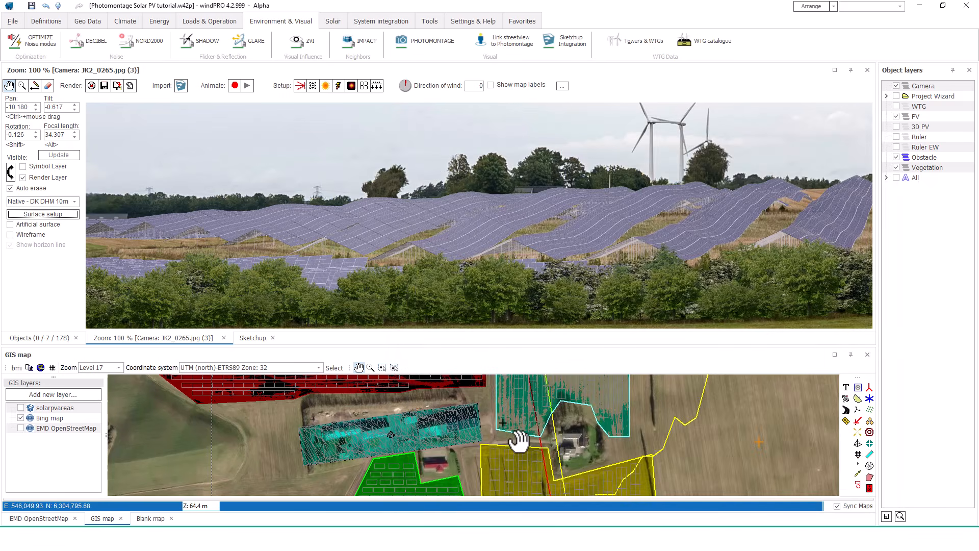
Measure the distance on the GIS map from the camera position north past the green and yellow PV areas
scroll(505, 440, "down", 2)
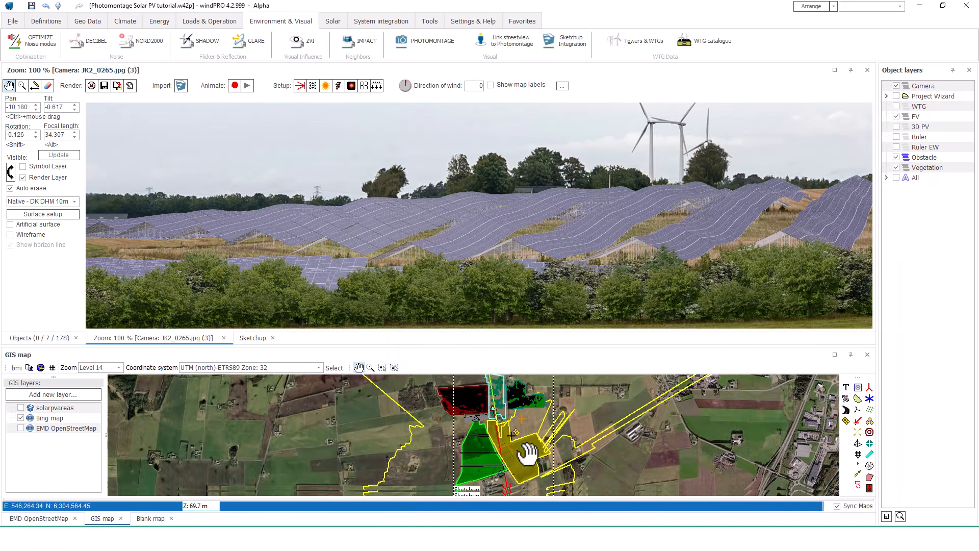
left_click(857, 473)
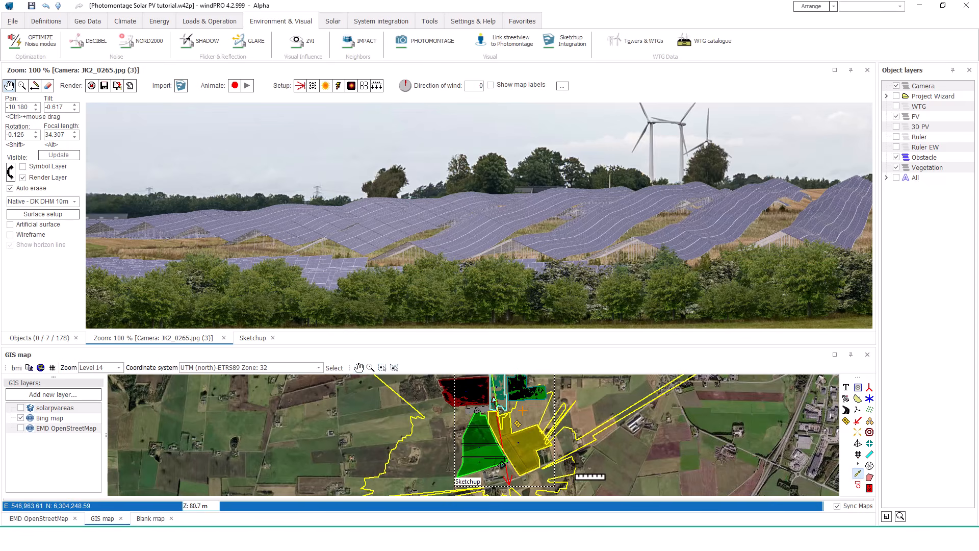
left_click_drag(509, 485, 504, 411)
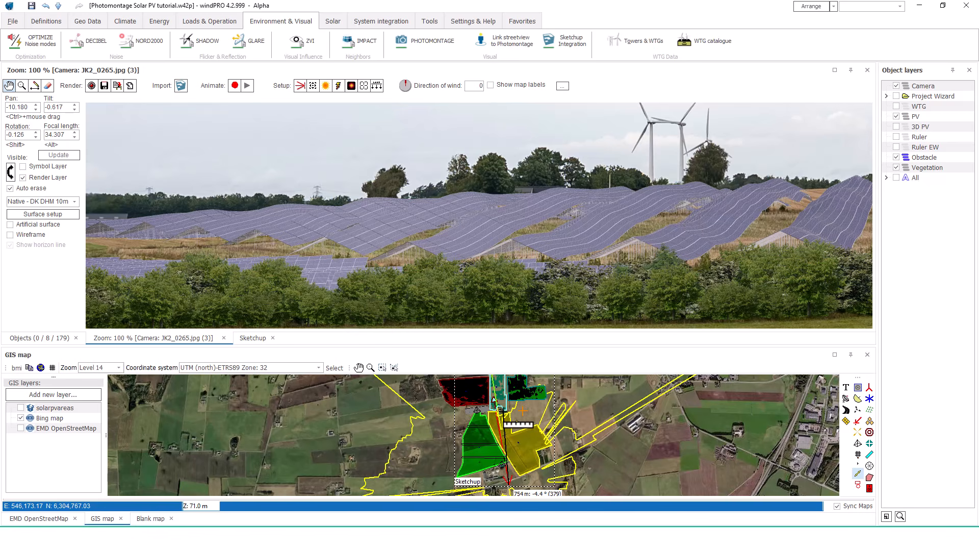
left_click_drag(504, 411, 504, 411)
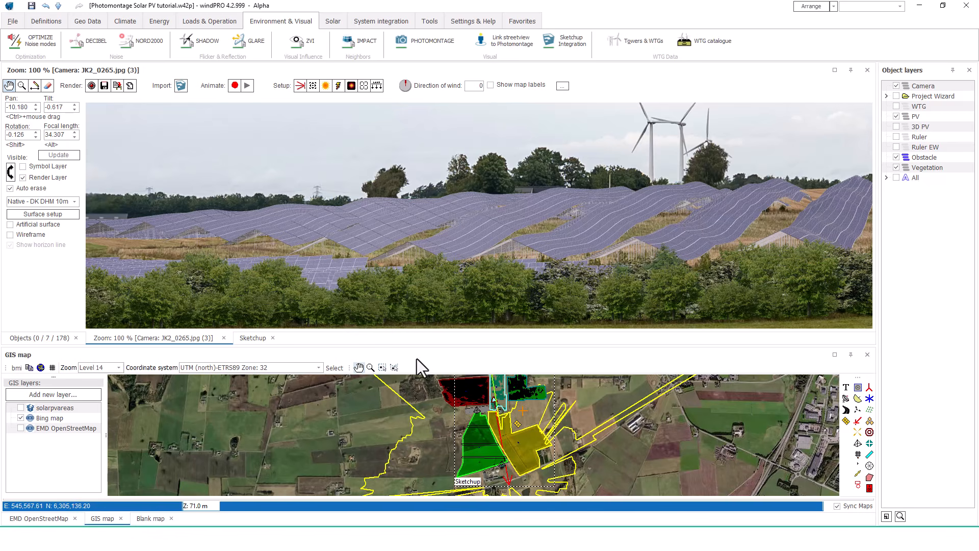
In the camera's surface setup, set the auto erase start distance to 300 m, enter an end distance and accept
left_click(65, 214)
left_click(66, 213)
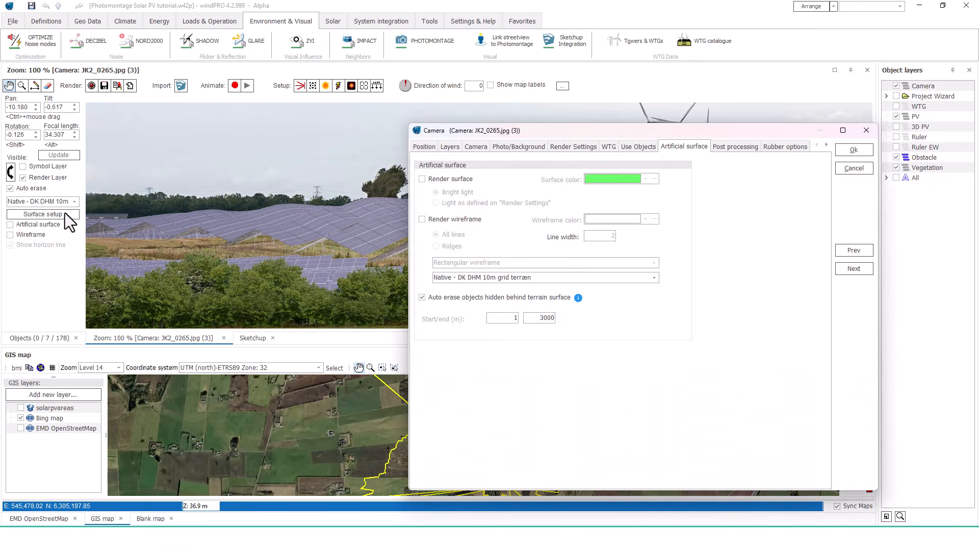
left_click_drag(505, 320, 524, 320)
type("300")
key("Tab")
type("80")
left_click(857, 152)
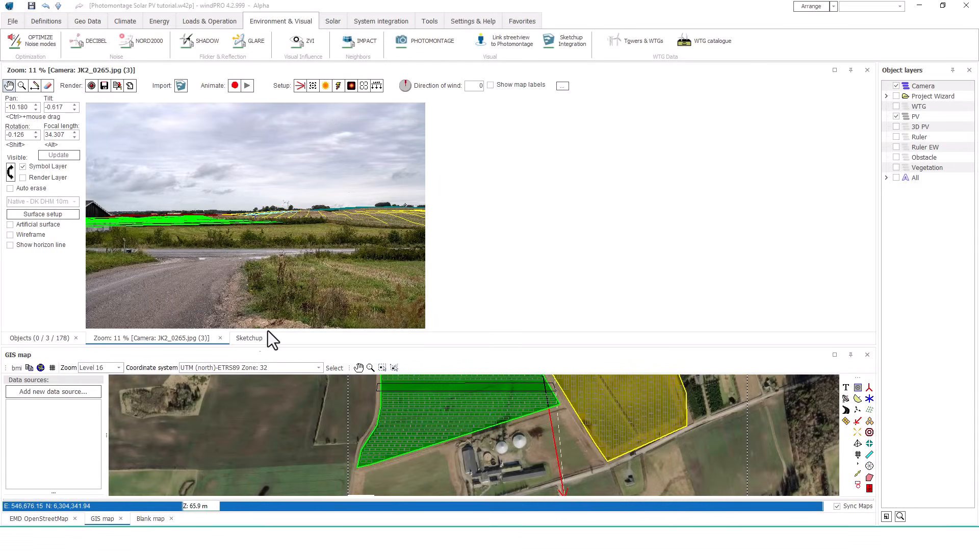
Set up a new line of objects from the SketchUp template Fence03.skp, scaled to a height of 2 m
left_click(250, 338)
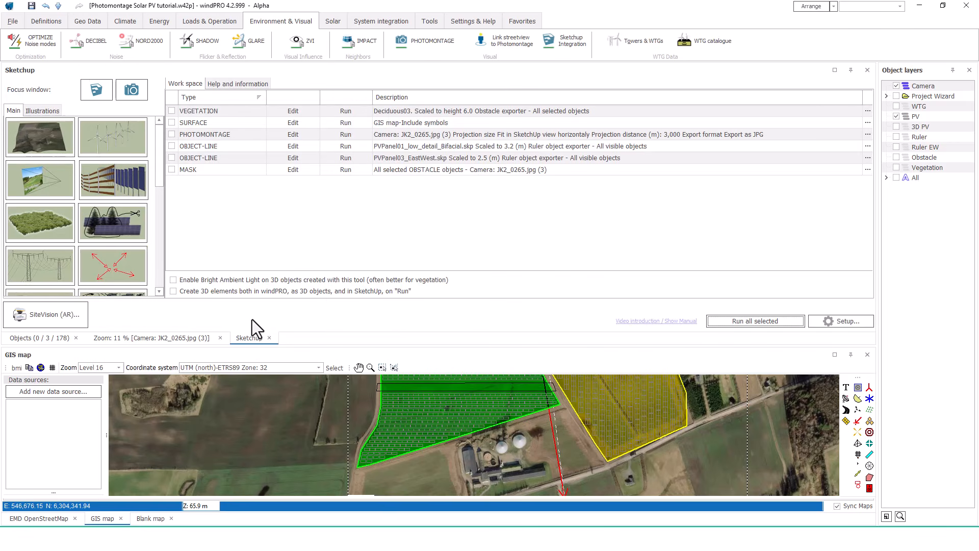
left_click(130, 185)
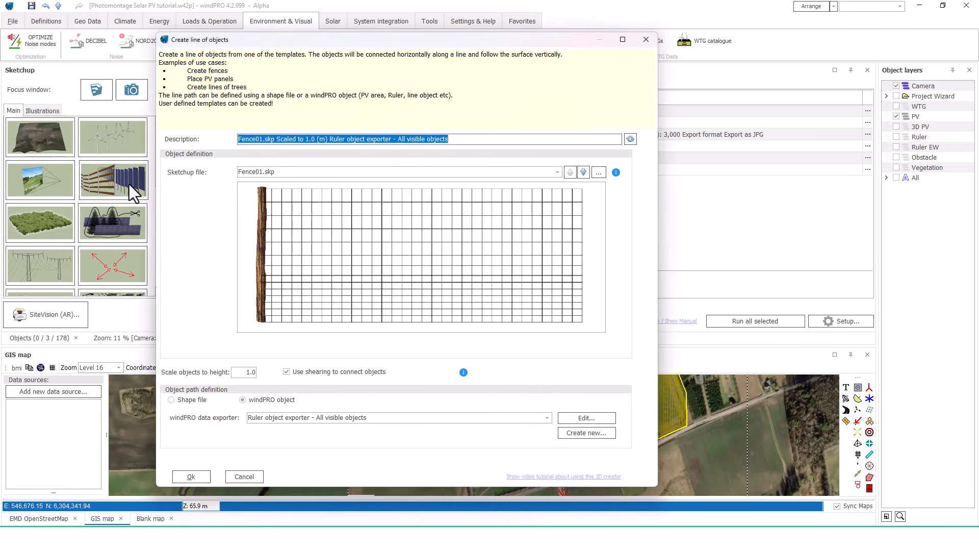
left_click(584, 172)
left_click(585, 173)
left_click(585, 173)
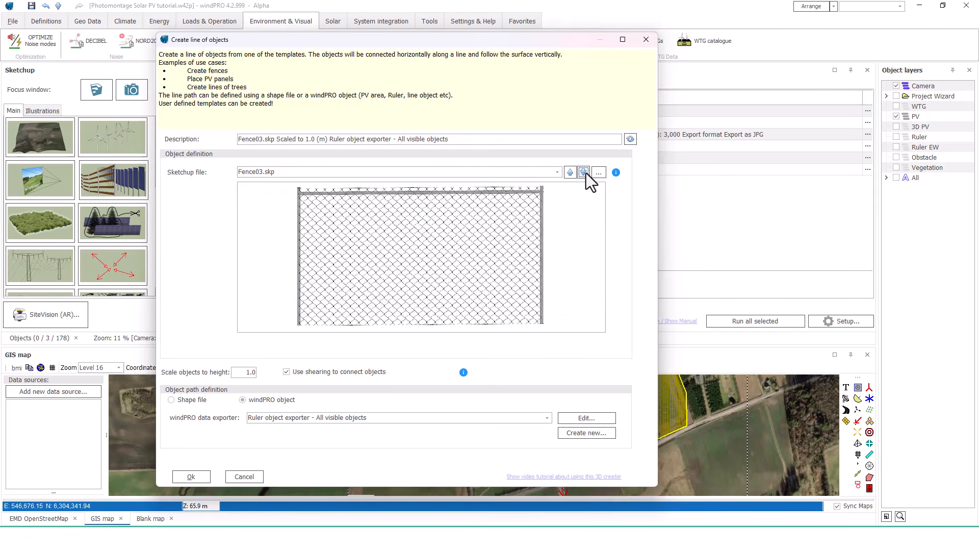
left_click(585, 173)
left_click(585, 173)
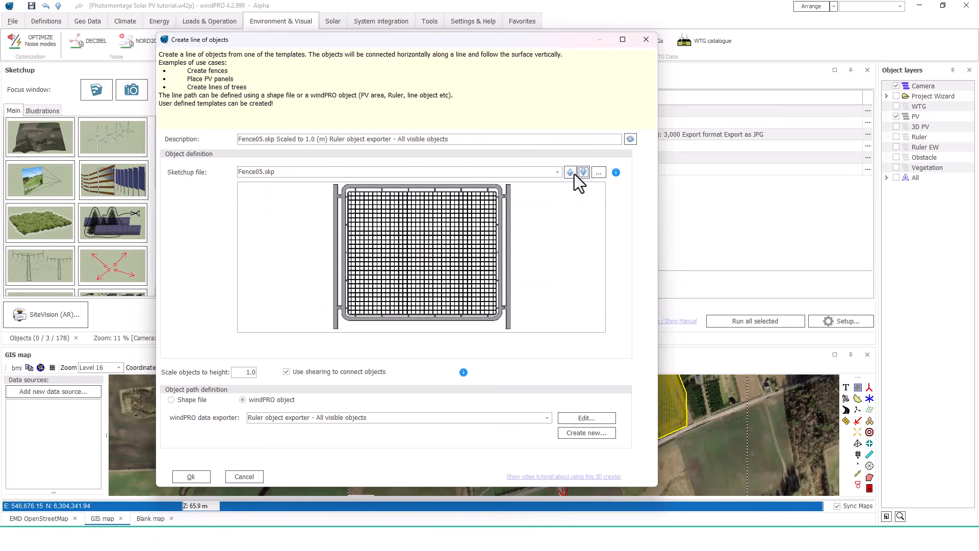
left_click(572, 175)
left_click(571, 175)
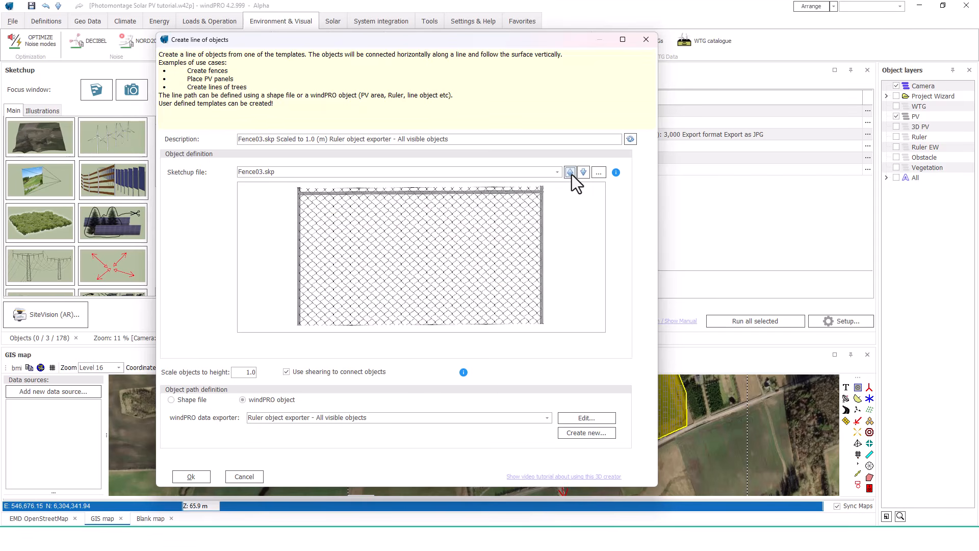
double_click(247, 372)
mouse_move(463, 373)
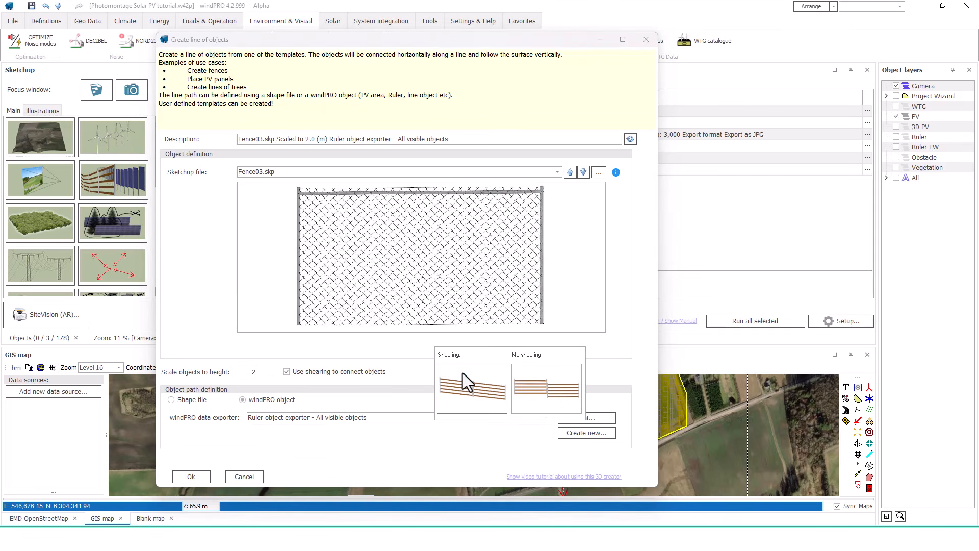
Create a new path exporter for the fence of type "Solar PV areas exporter, ignore exclusion areas" covering all visible objects
left_click(586, 434)
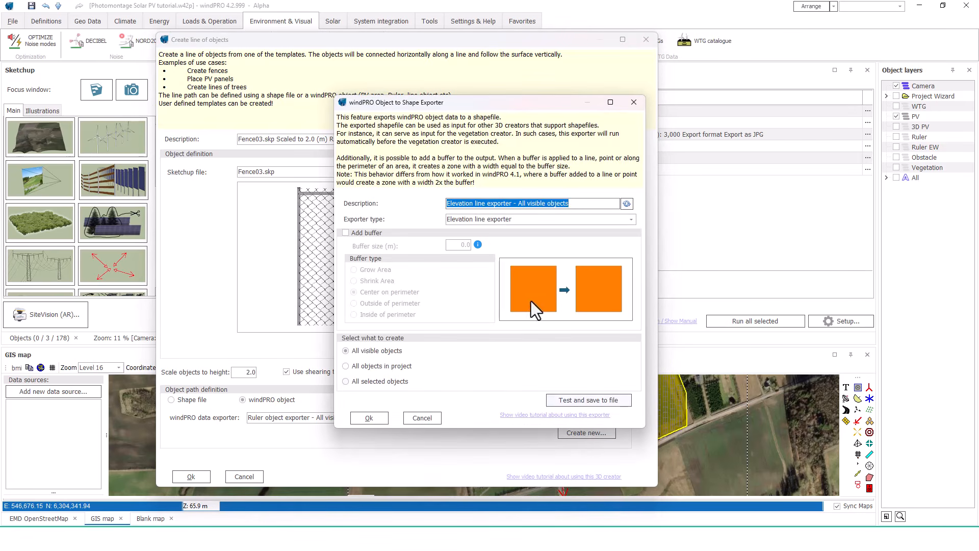
left_click(549, 220)
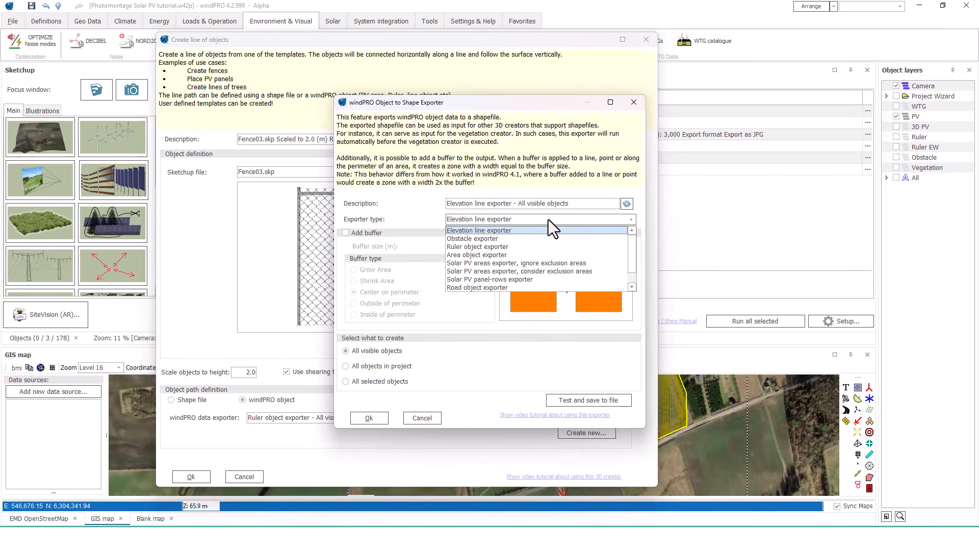
left_click(557, 264)
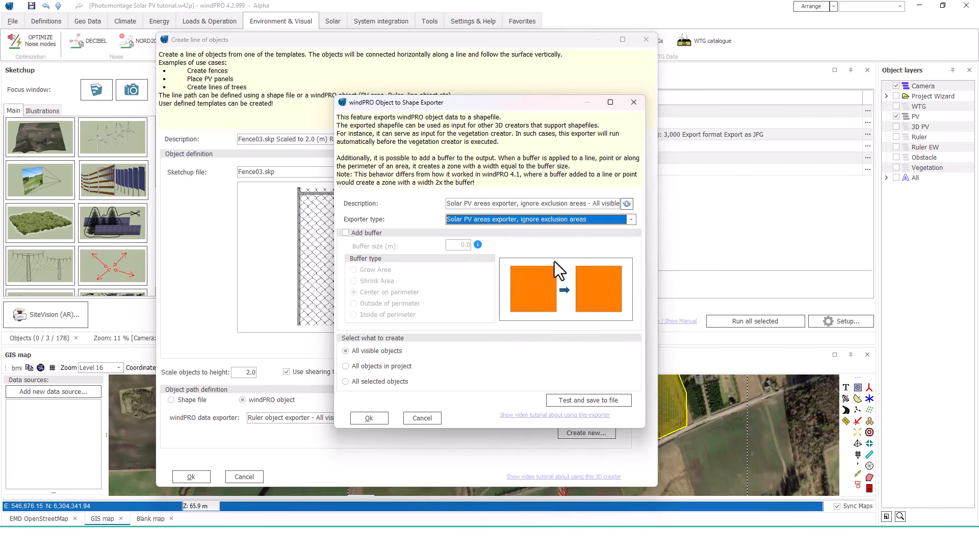
left_click(345, 232)
left_click(354, 270)
left_click(354, 281)
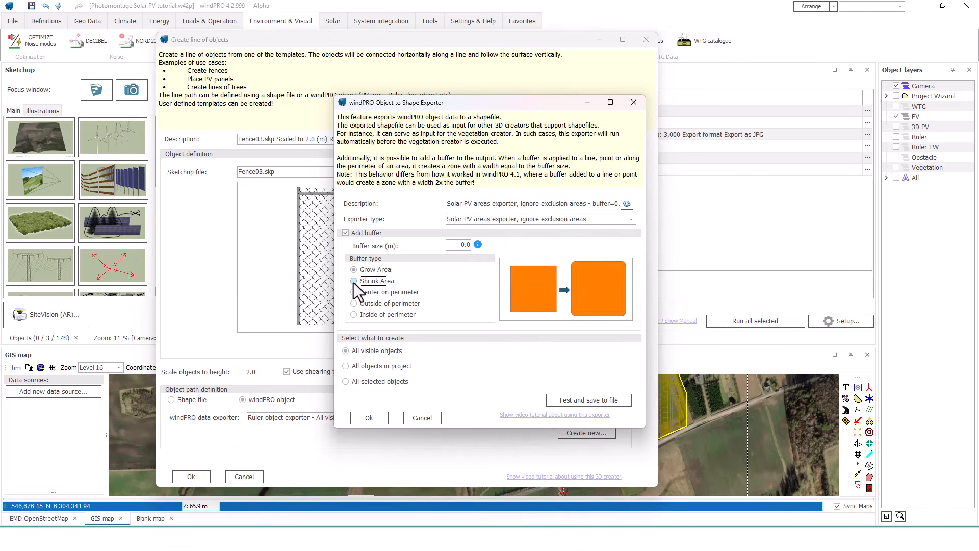
left_click(354, 271)
left_click(347, 234)
Accept the exporter without a buffer, shorten the object line's description to "Fence" and confirm the object line
left_click(368, 418)
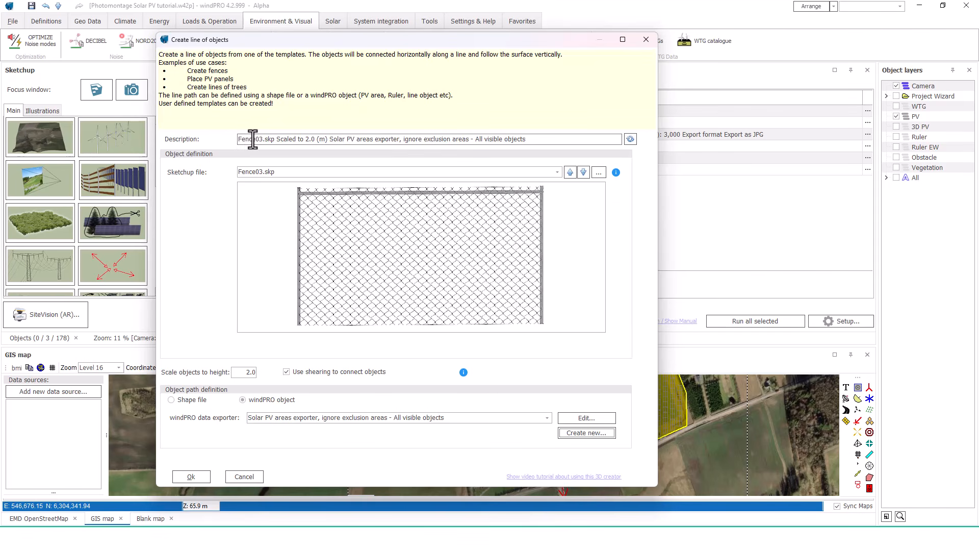
left_click_drag(254, 139, 536, 140)
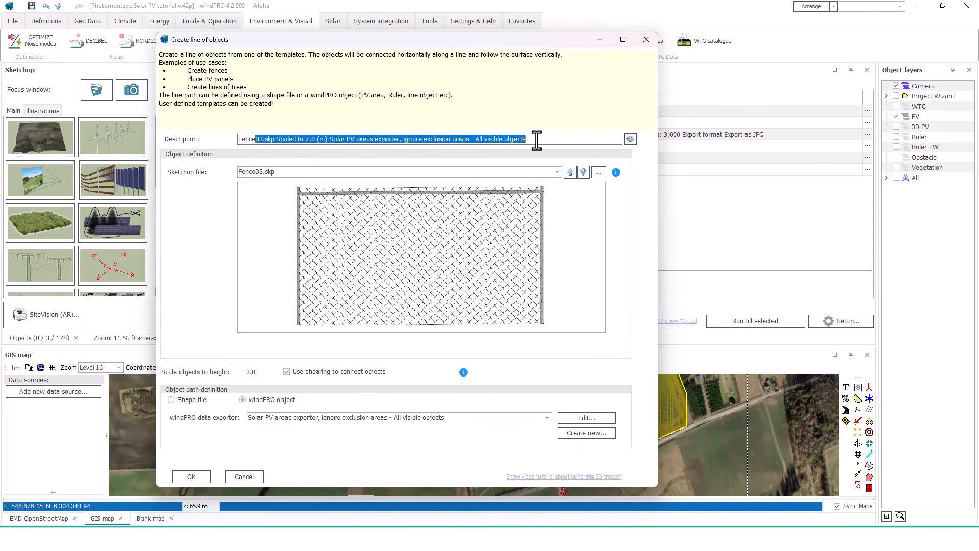
key("BackSpace")
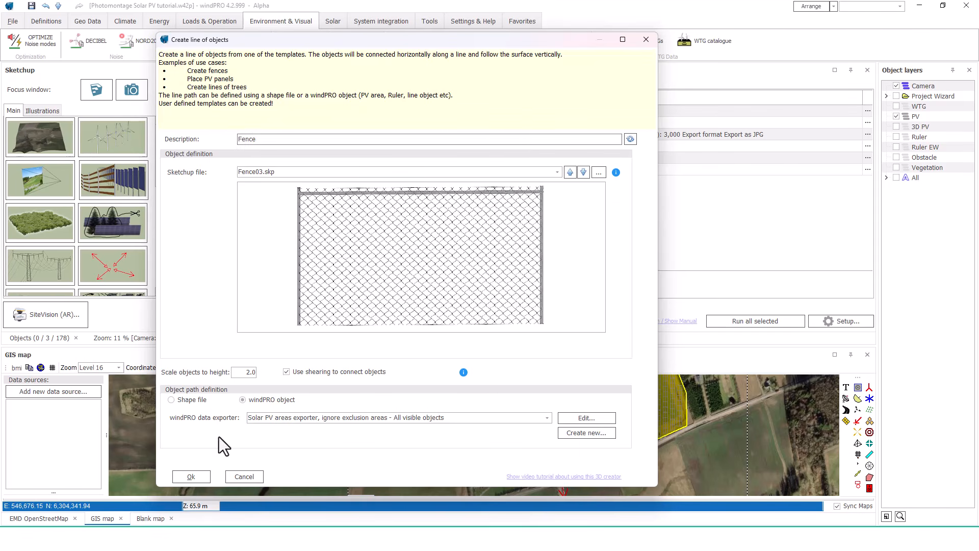
left_click(200, 477)
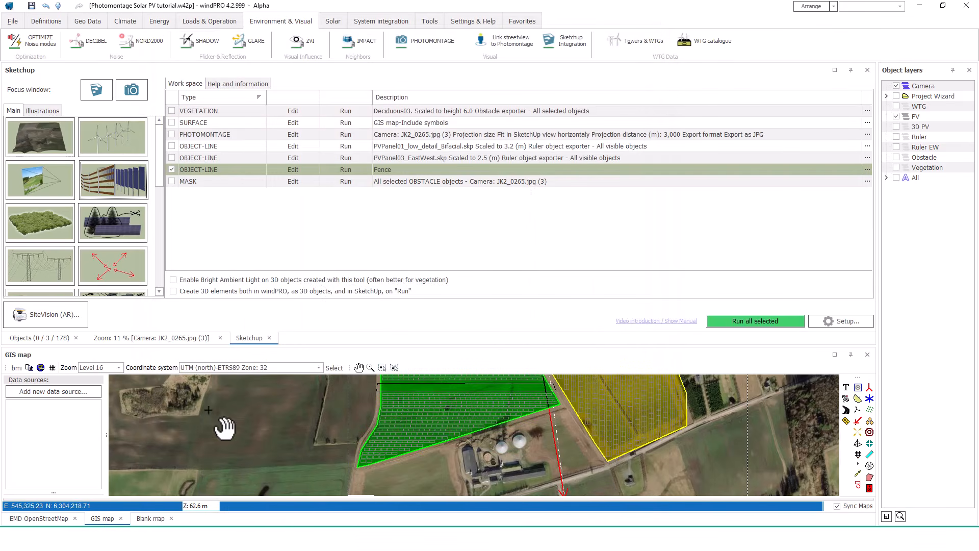
Enable creating 3D elements in both windPRO and SketchUp on run, and add an object layer named "Fence"
left_click(173, 290)
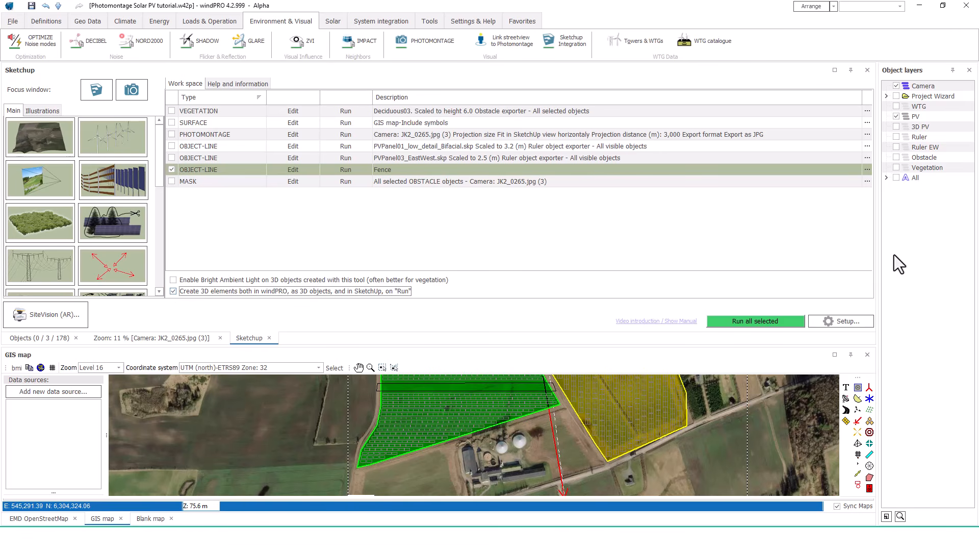
left_click(886, 516)
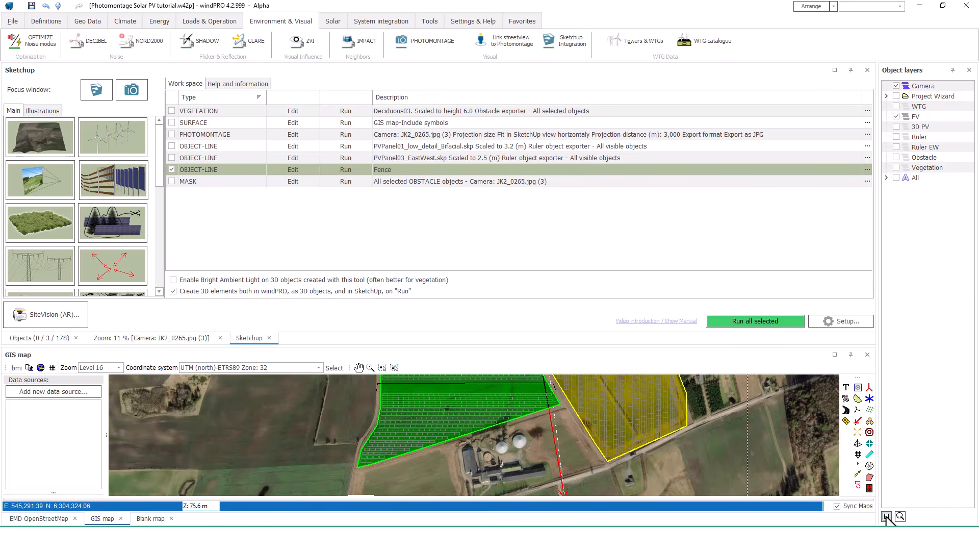
type("Fence")
key("Return")
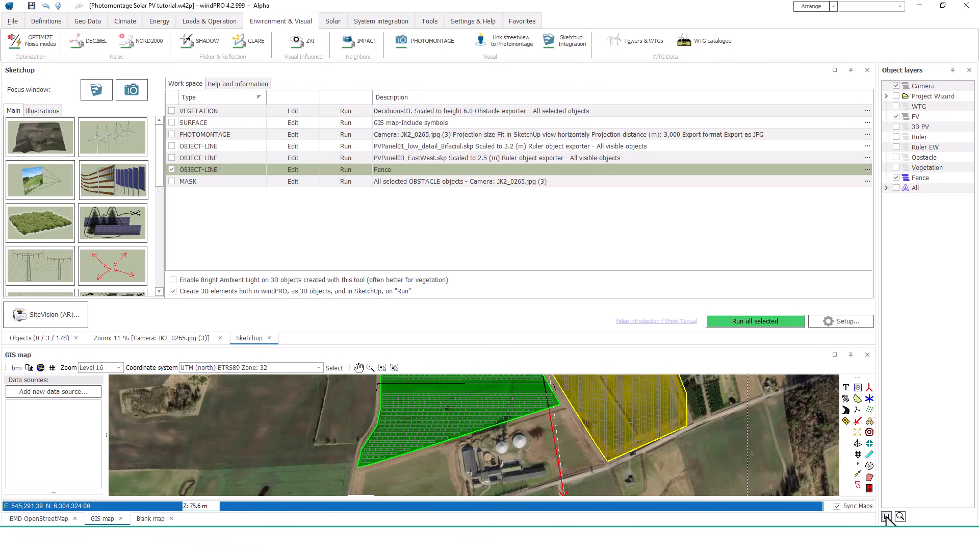
Run the Fence object line, switch to SketchUp and inspect the fence around the solar panel rows
left_click(359, 170)
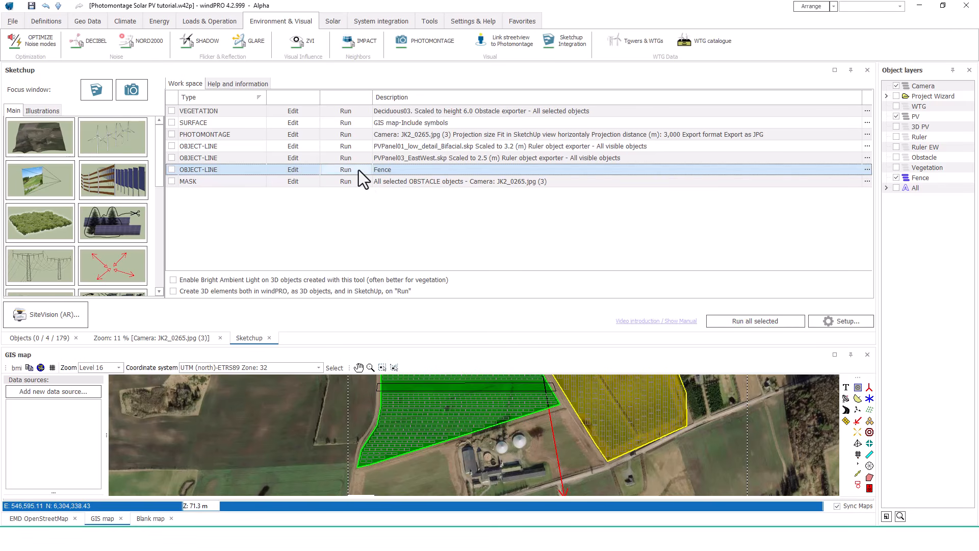
left_click(104, 91)
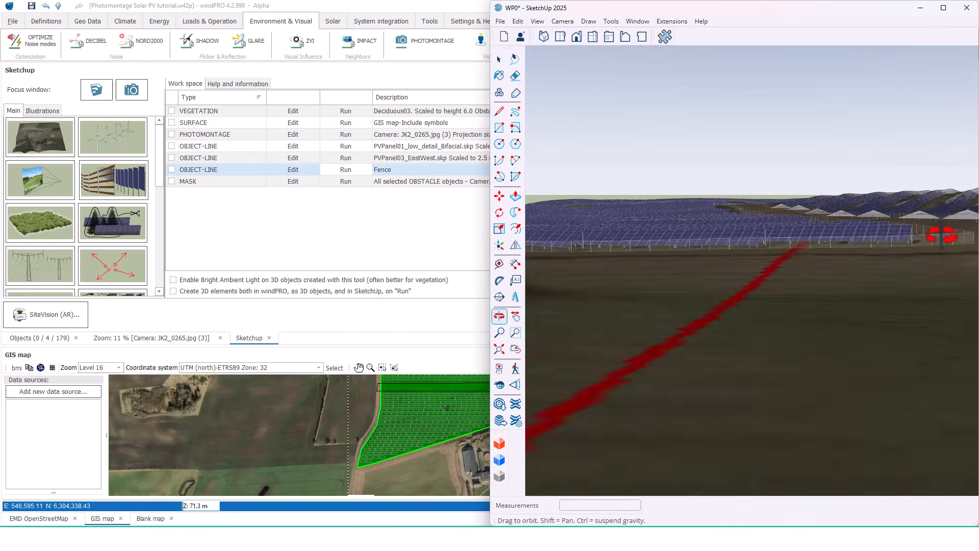
mouse_move(915, 242)
left_mouse_down()
mouse_move(798, 338)
mouse_move(598, 268)
mouse_move(455, 287)
left_mouse_up()
mouse_move(757, 284)
left_mouse_down()
mouse_move(978, 242)
mouse_move(844, 237)
mouse_move(650, 211)
mouse_move(612, 196)
mouse_move(624, 197)
left_mouse_up()
left_click(299, 231)
Render the photomontage of camera JK2_0265.jpg (3) with the fence and inspect the fence line beside the panel rows up close
left_click(130, 337)
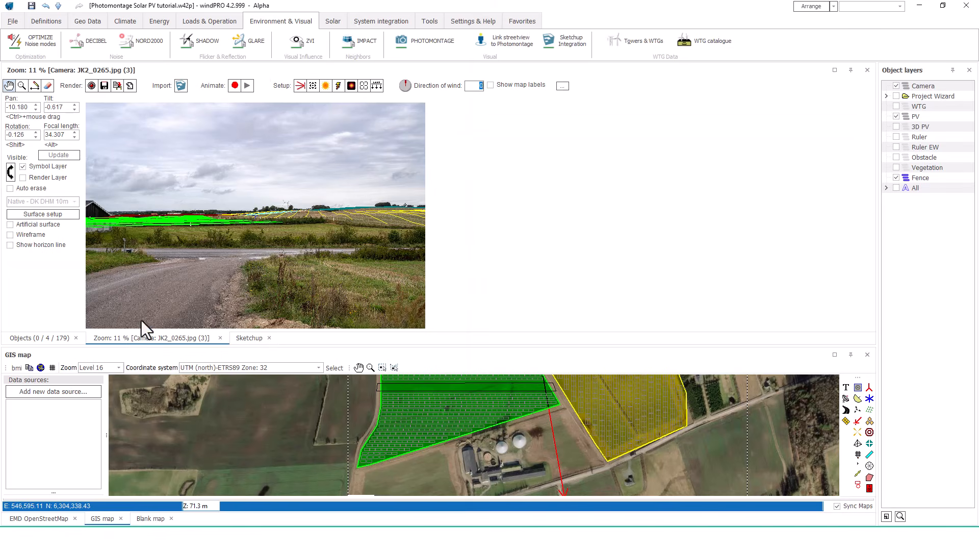
left_click(91, 86)
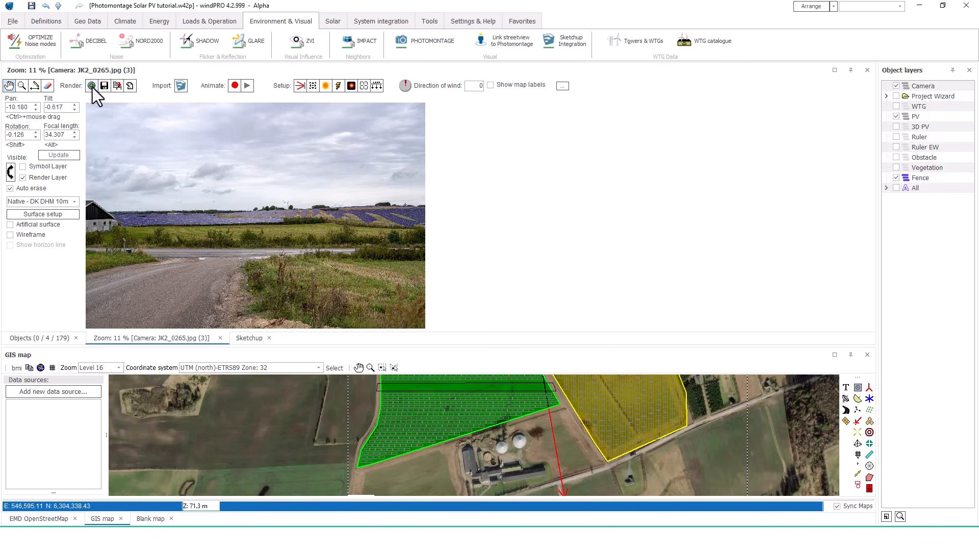
scroll(278, 221, "up", 2)
scroll(507, 233, "up", 2)
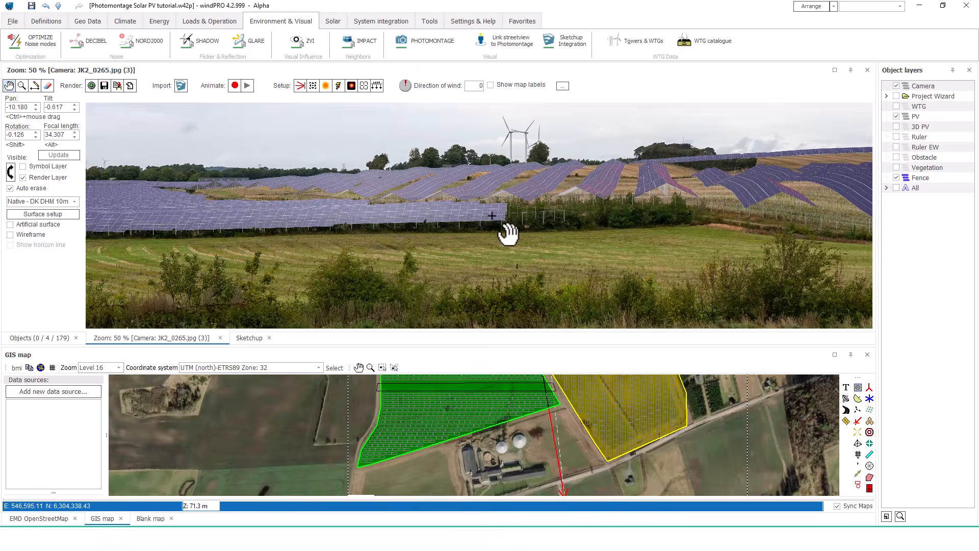
left_click_drag(584, 242, 362, 231)
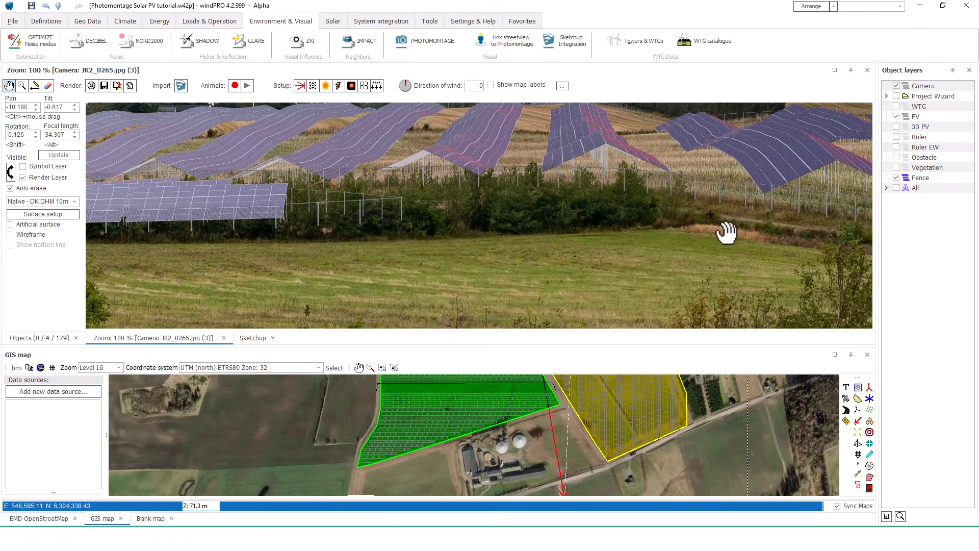
left_click_drag(748, 244, 800, 227)
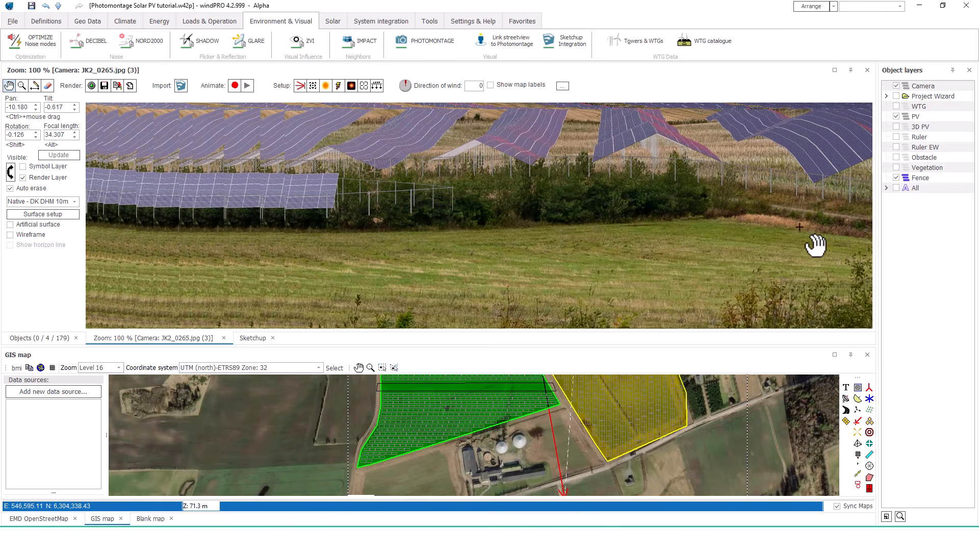
left_click_drag(541, 244, 675, 225)
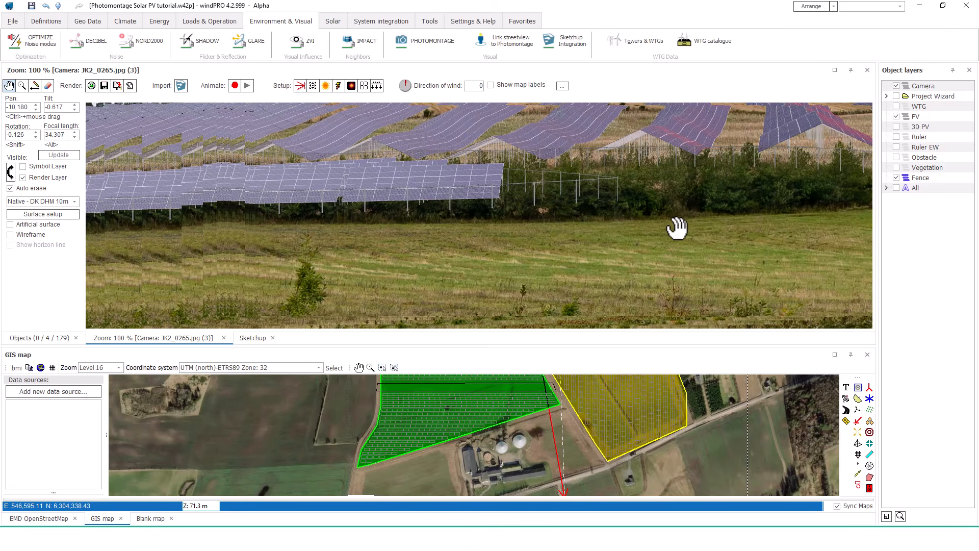
right_click(632, 189)
left_click(658, 205)
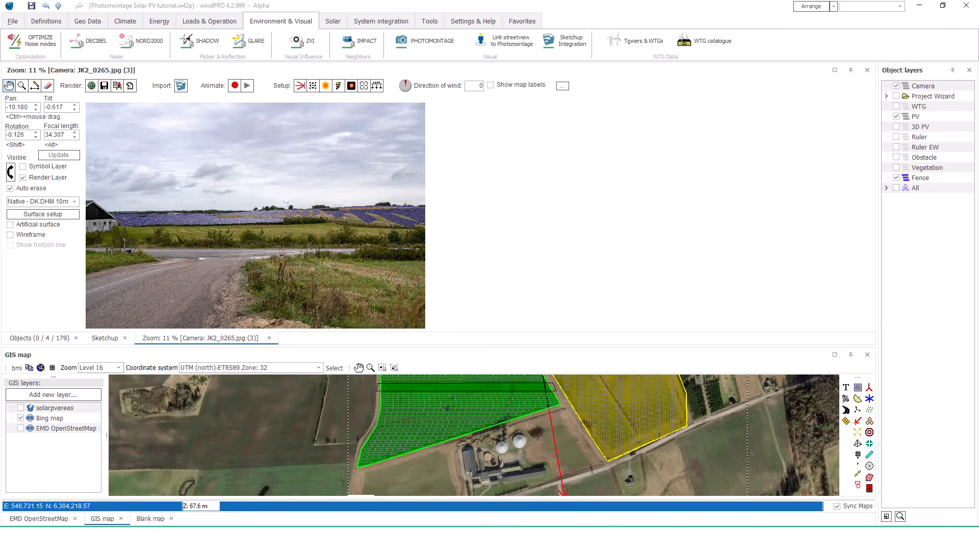
Set up a new vegetation element in the SketchUp work space using the template Deciduous00_mixed.skp
left_click(108, 341)
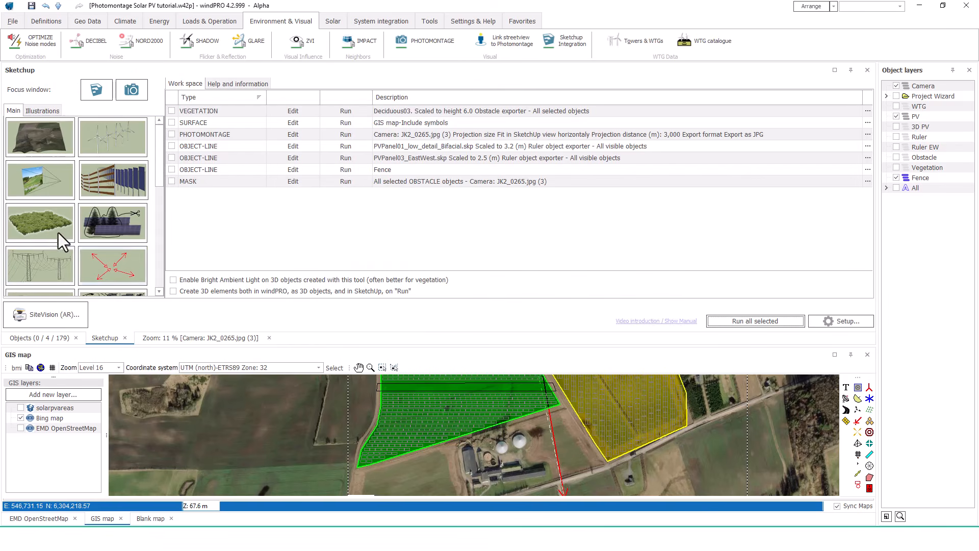
left_click(47, 222)
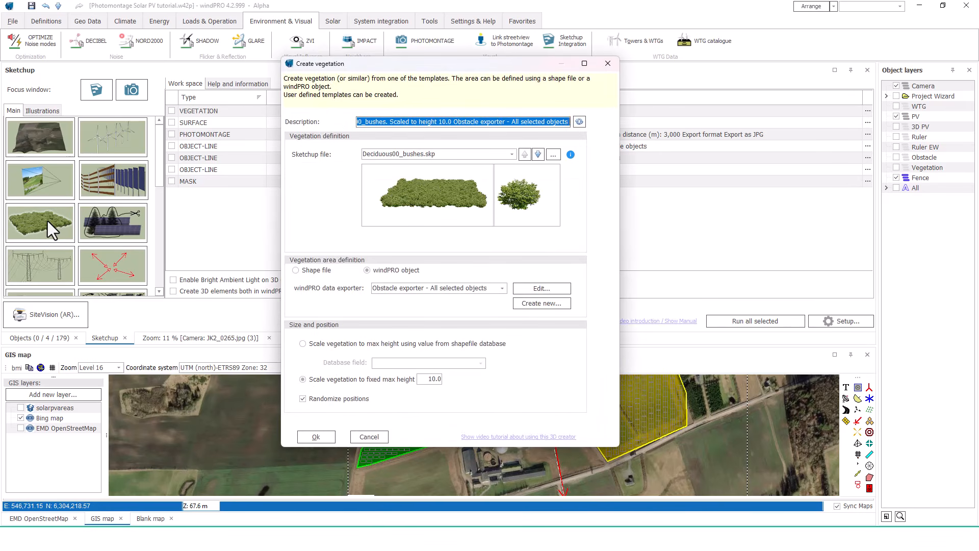
left_click(538, 154)
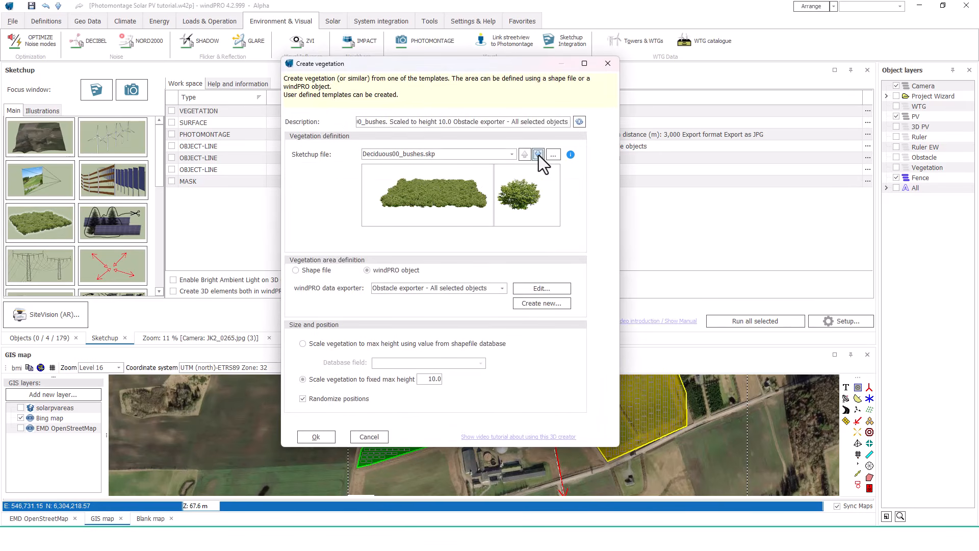
left_click(538, 154)
left_click(539, 155)
left_click(539, 154)
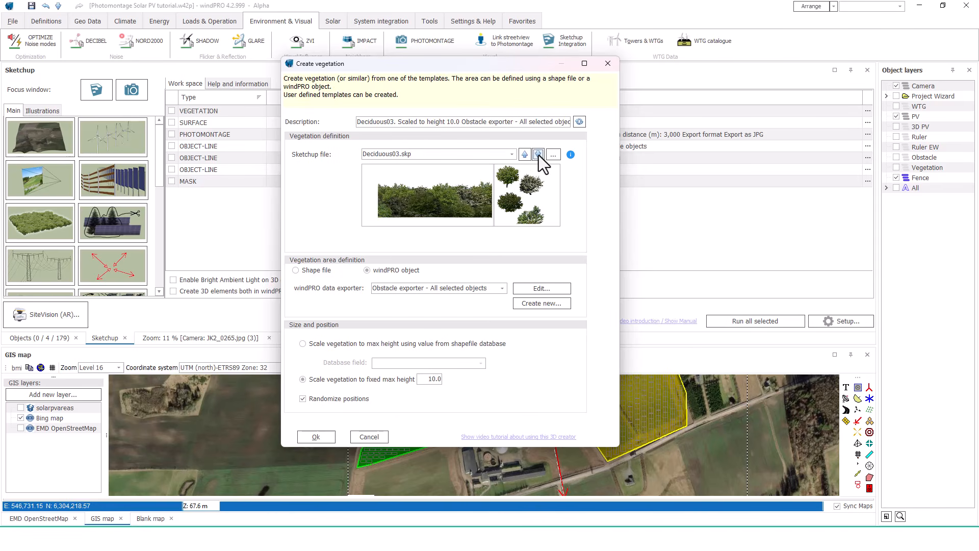
left_click(525, 154)
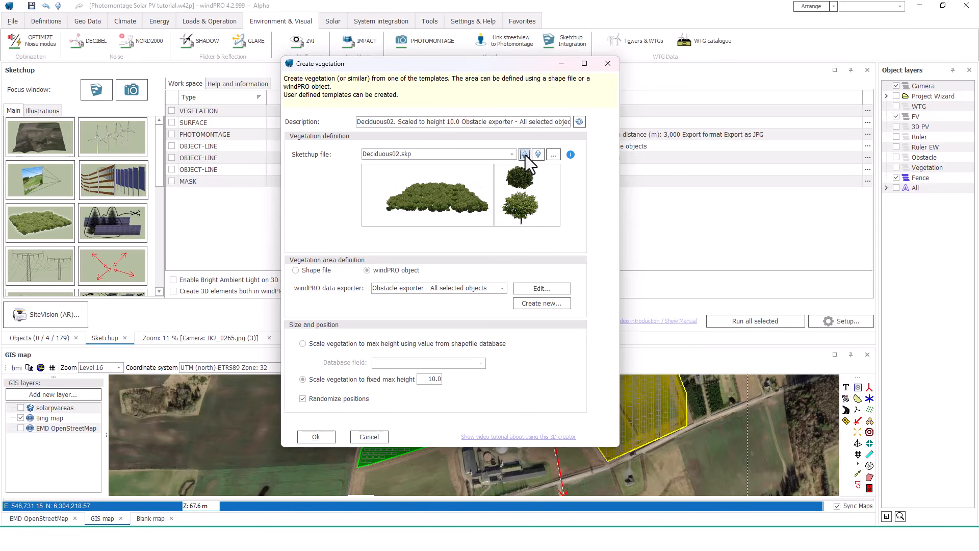
left_click(525, 154)
left_click(526, 155)
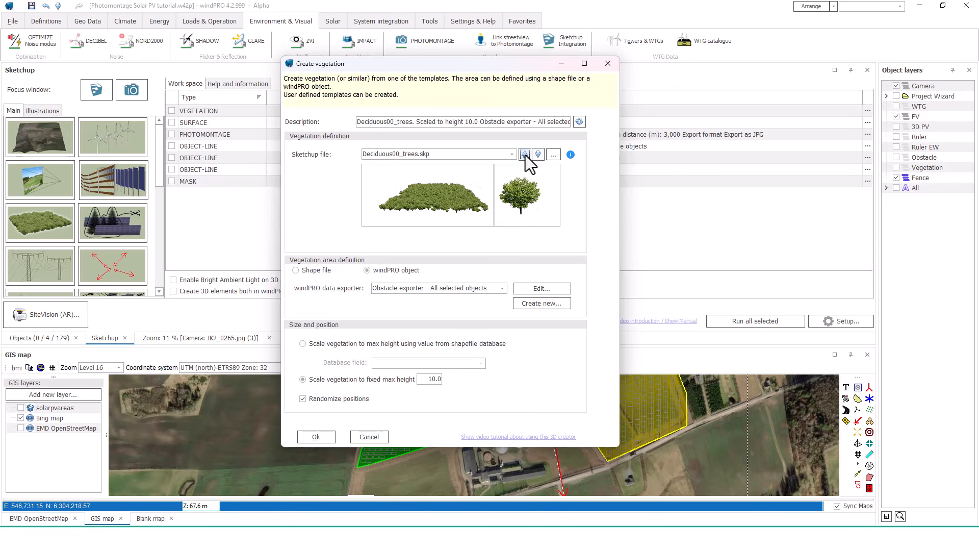
left_click(526, 155)
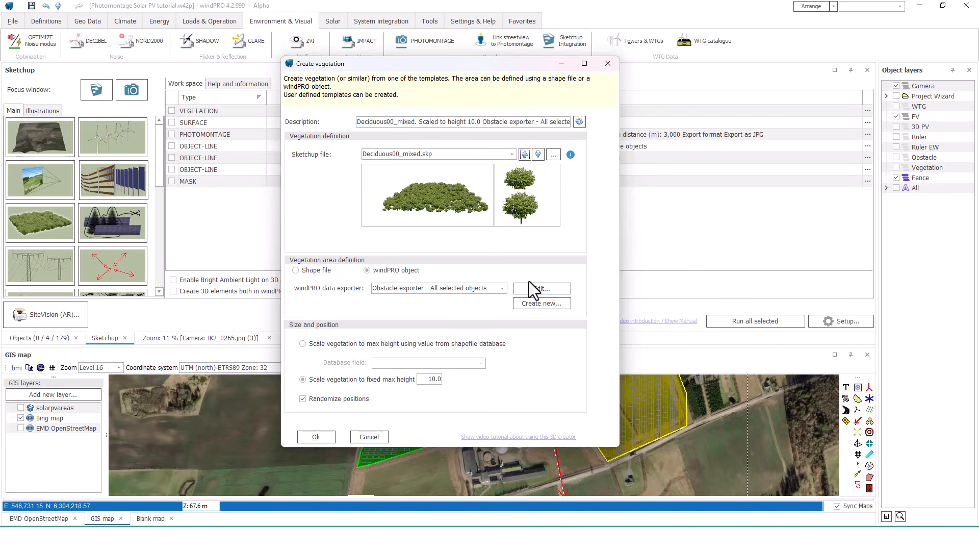
Create a Solar PV areas exporter ignoring exclusion areas for all visible objects, with a 6 m buffer outside of the perimeter
left_click(536, 304)
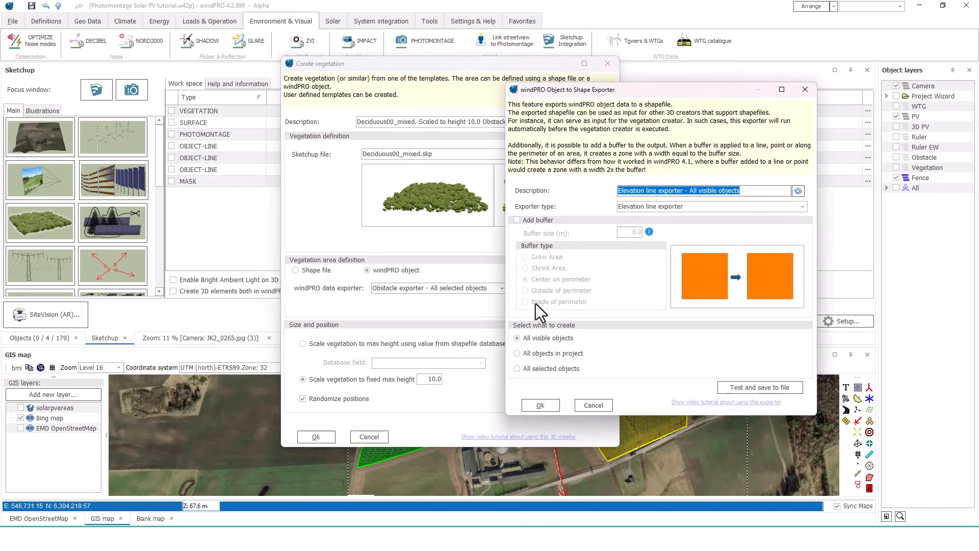
left_click(798, 209)
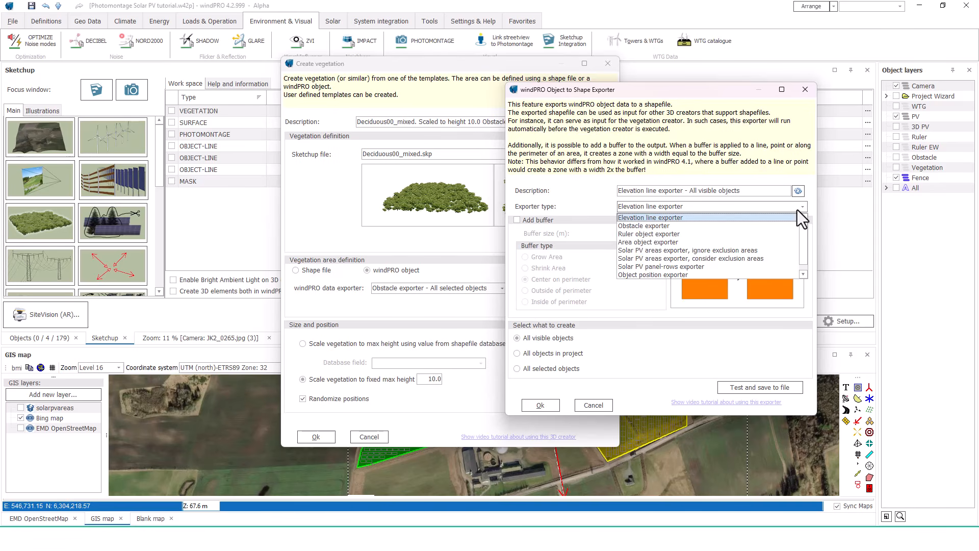
left_click(767, 250)
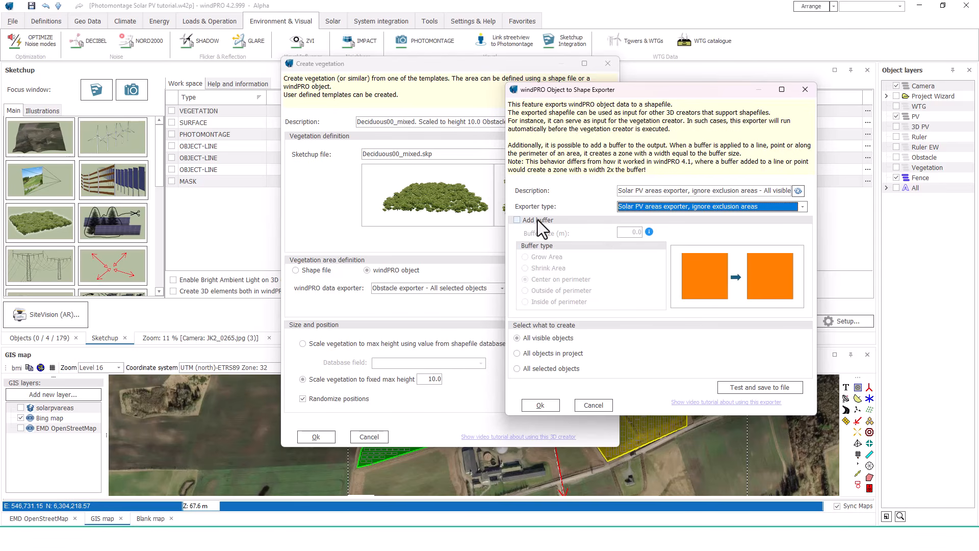
left_click(517, 220)
double_click(627, 233)
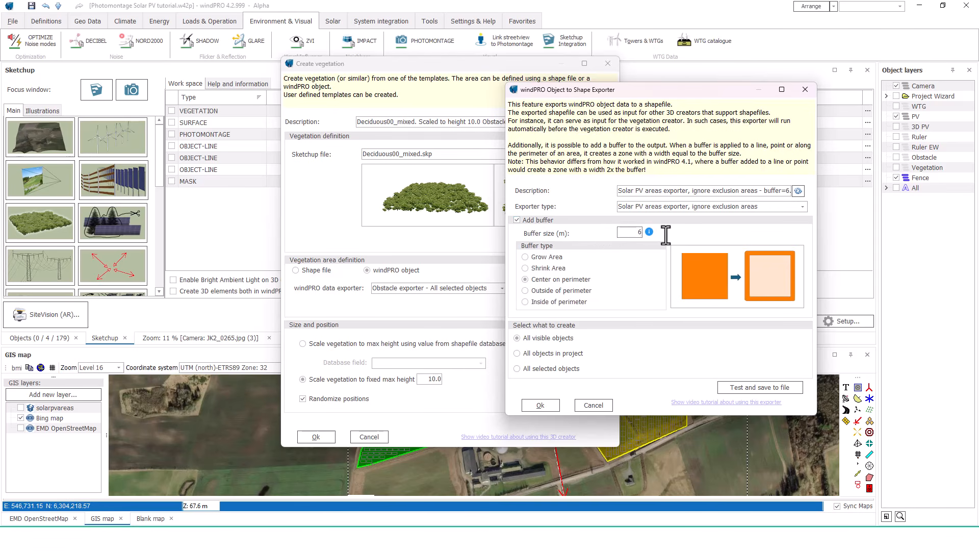
type("6")
left_click(567, 291)
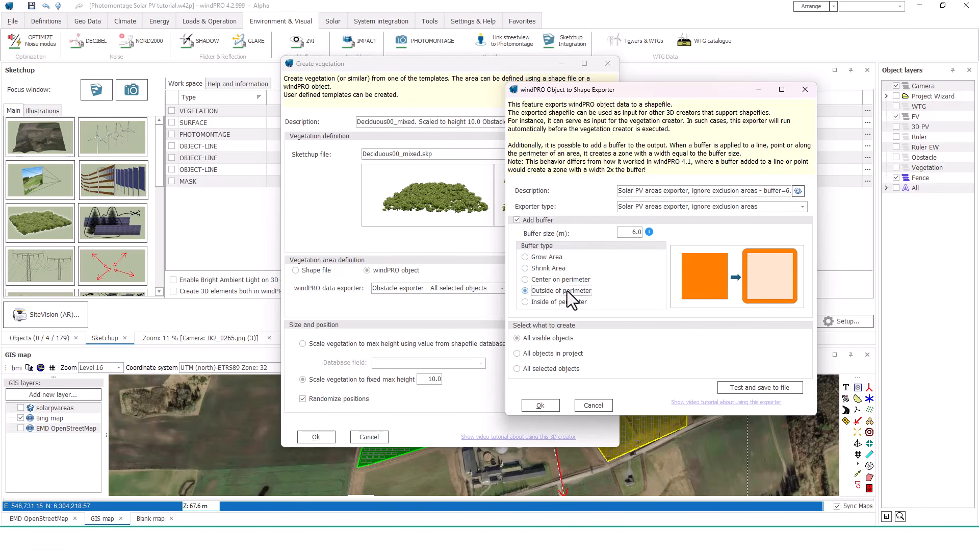
left_click(539, 405)
Scale the vegetation to a fixed max height of 4 and add the vegetation element to the work space
double_click(440, 379)
type("4")
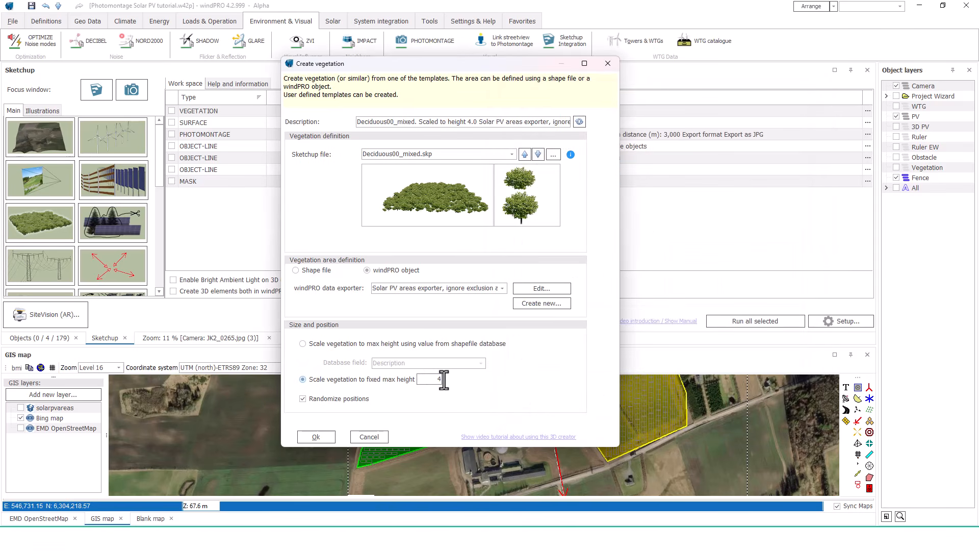
left_click(317, 437)
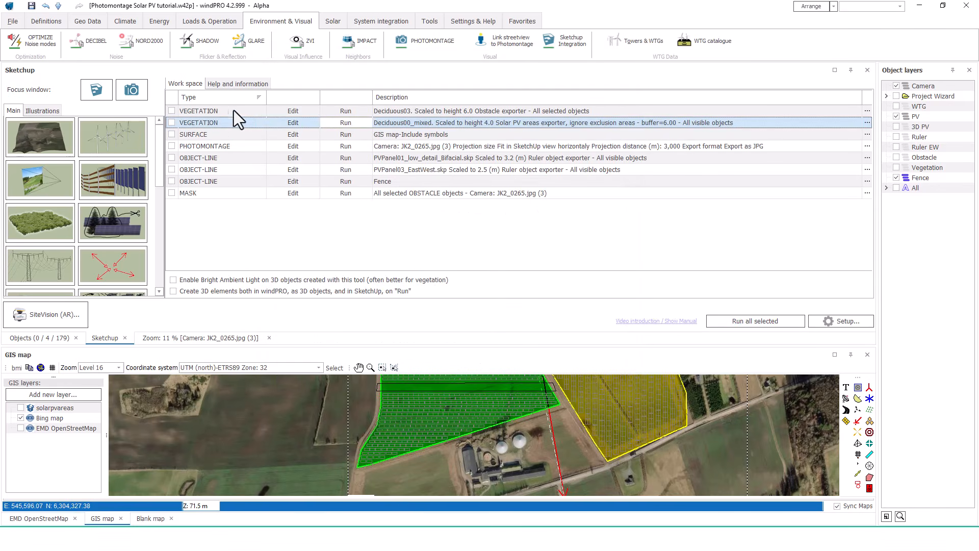
Switch to SketchUp and examine the vegetation belt around the solar PV areas, both from above and up close beside the fence
left_click(105, 94)
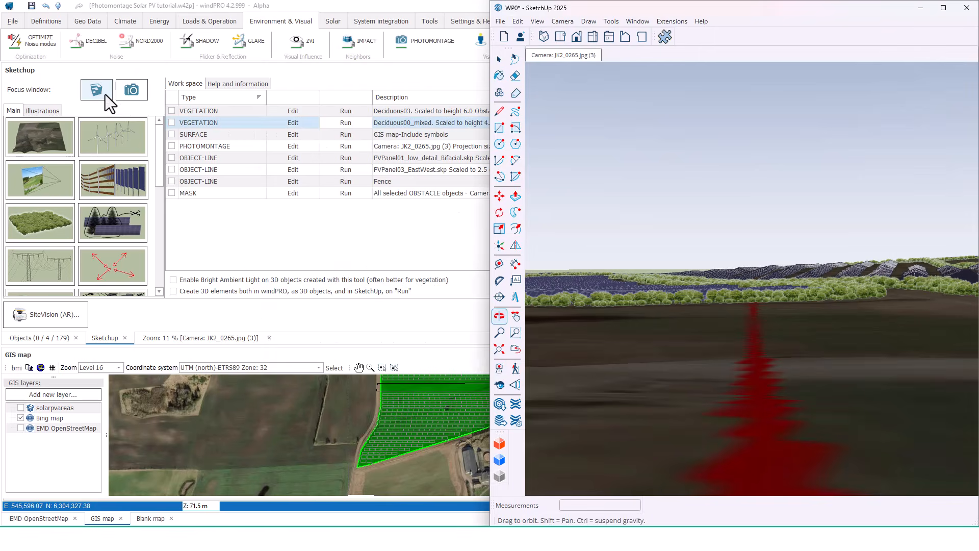
mouse_move(721, 280)
left_mouse_down()
mouse_move(718, 312)
mouse_move(697, 349)
mouse_move(709, 352)
left_mouse_up()
scroll(682, 244, "up", 3)
scroll(681, 244, "down", 2)
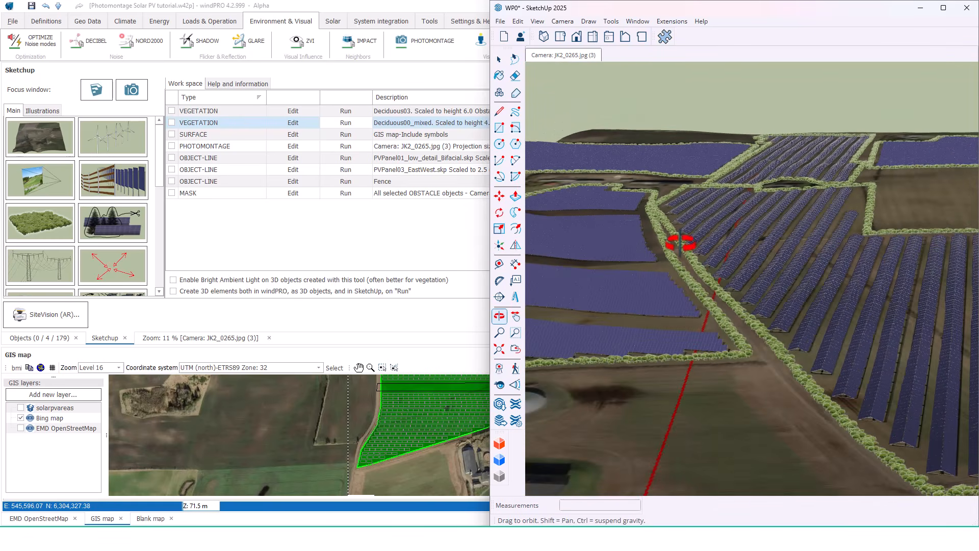
mouse_move(737, 268)
left_mouse_down()
mouse_move(795, 272)
mouse_move(800, 258)
mouse_move(733, 257)
left_mouse_up()
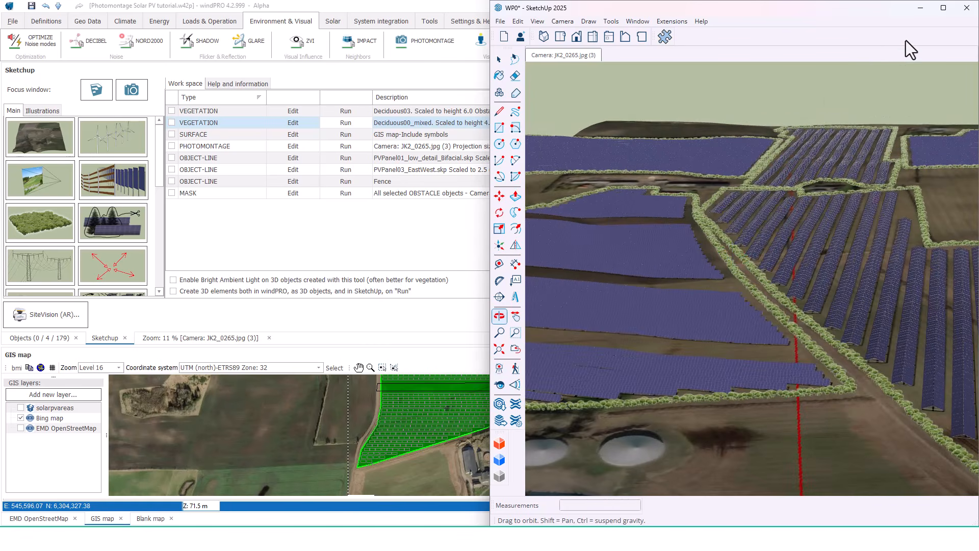
left_click(944, 8)
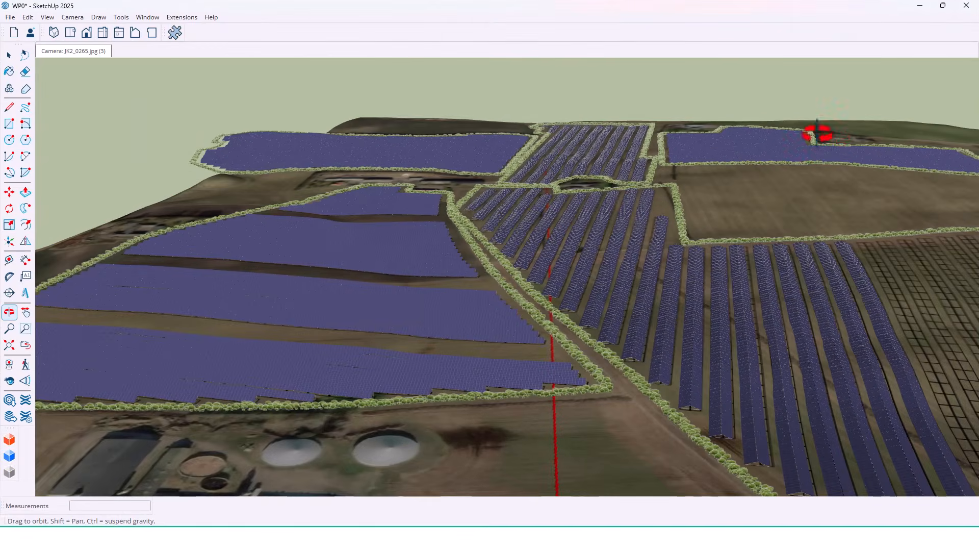
scroll(831, 132, "down", 2)
left_click_drag(656, 289, 636, 354)
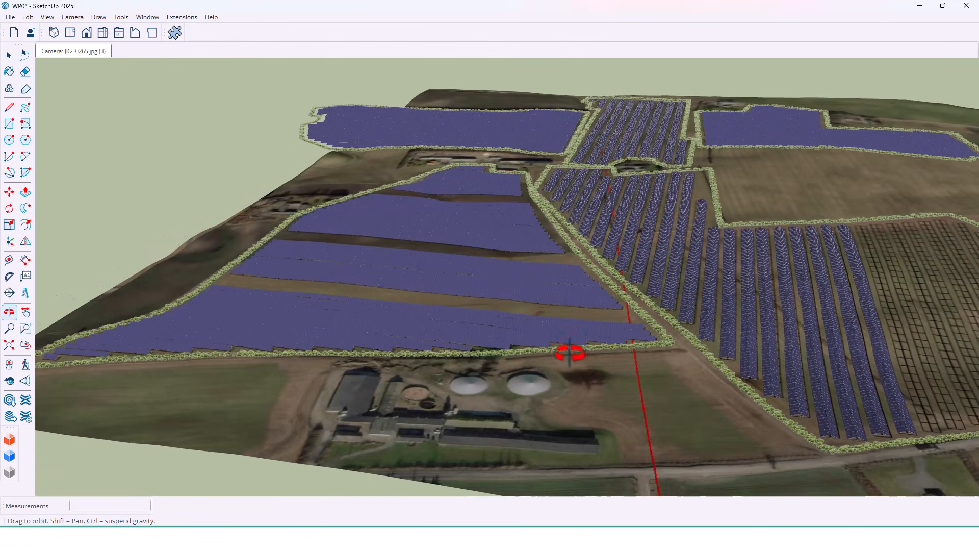
scroll(572, 350, "up", 5)
scroll(572, 350, "up", 6)
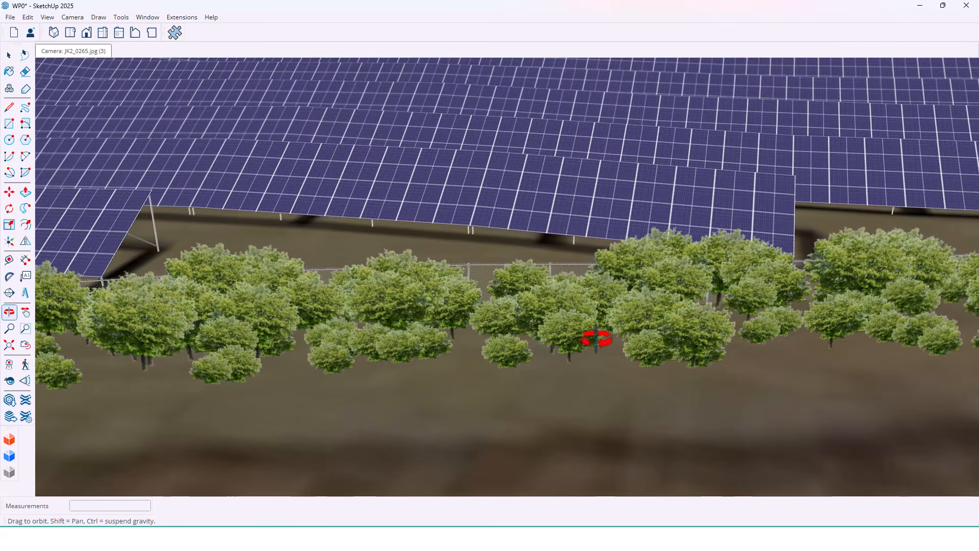
mouse_move(597, 339)
left_mouse_down()
mouse_move(587, 493)
mouse_move(669, 485)
mouse_move(728, 464)
mouse_move(586, 482)
mouse_move(490, 464)
left_mouse_up()
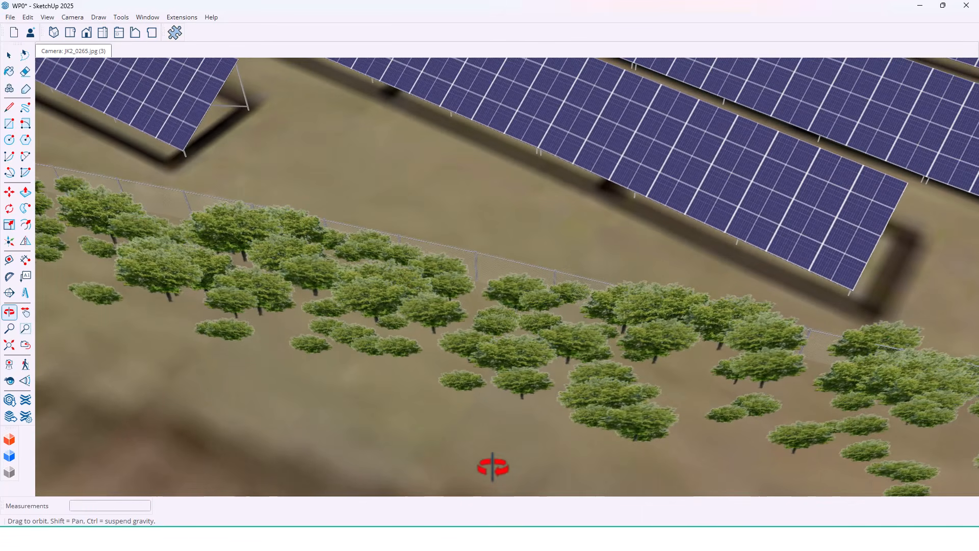
Return to the scene of camera JK2_0265.jpg (3) and hide the tags for both PV panel types, the GIS map and the fence
left_click(75, 49)
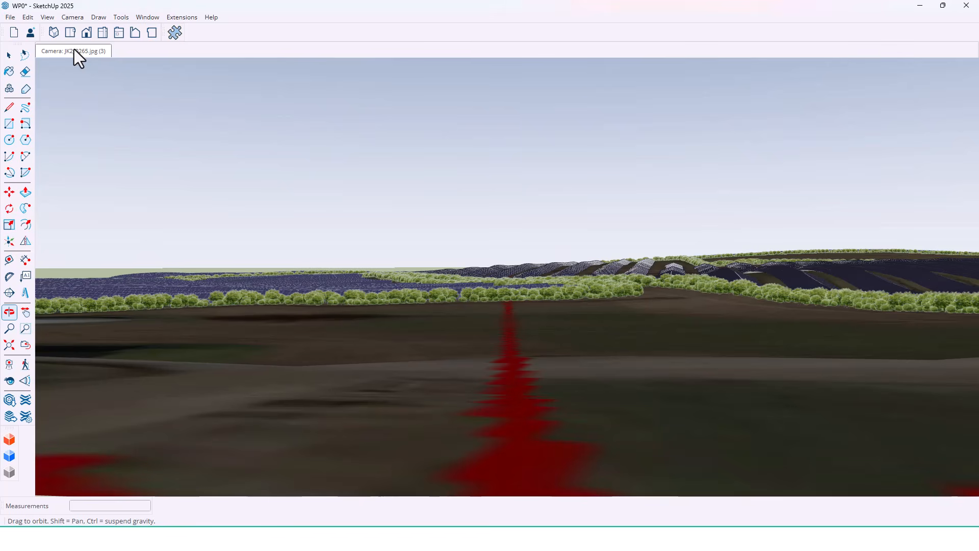
left_click(148, 17)
mouse_move(163, 29)
left_click(250, 31)
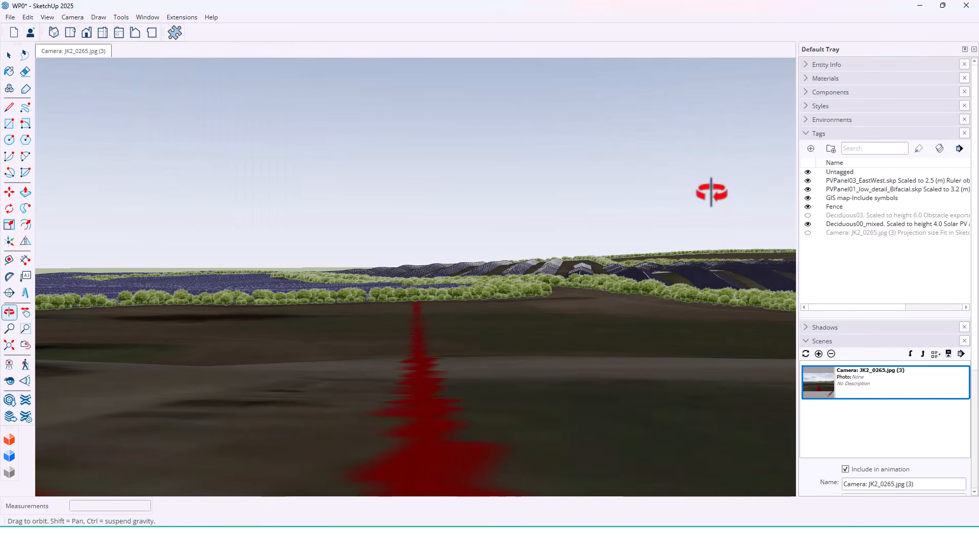
left_click(808, 181)
left_click(808, 189)
left_click(808, 198)
left_click(808, 207)
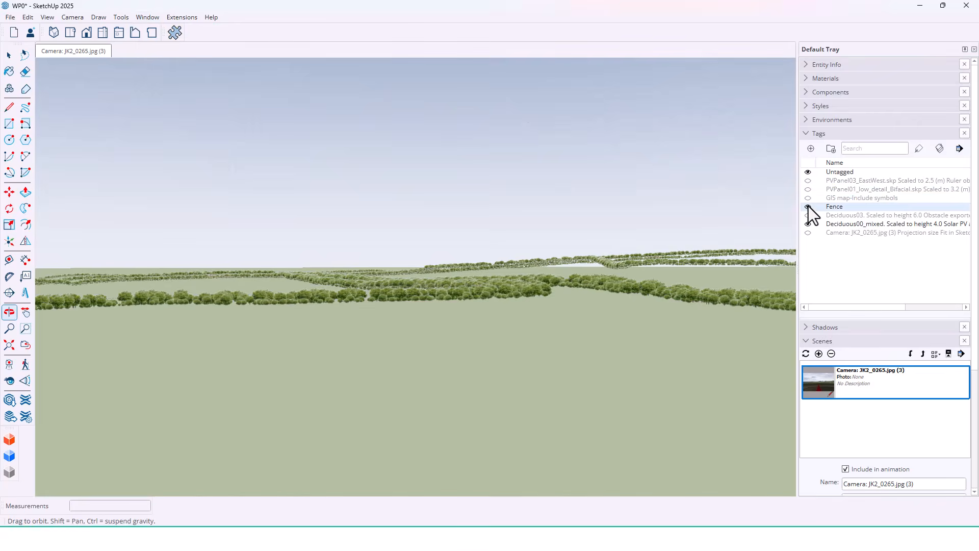
left_click(975, 49)
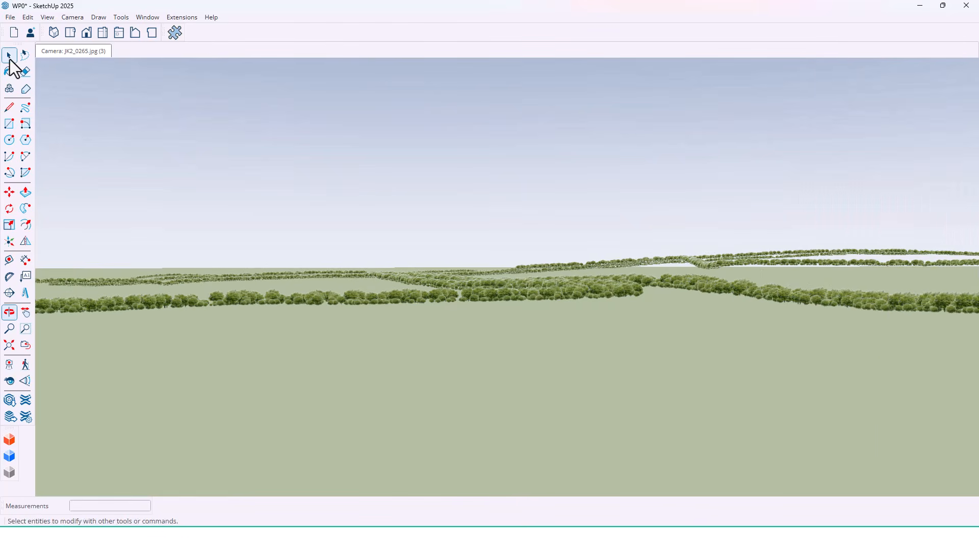
Select all the trees within the camera scene and check from above which parts of the vegetation belt are selected
scroll(581, 302, "down", 2)
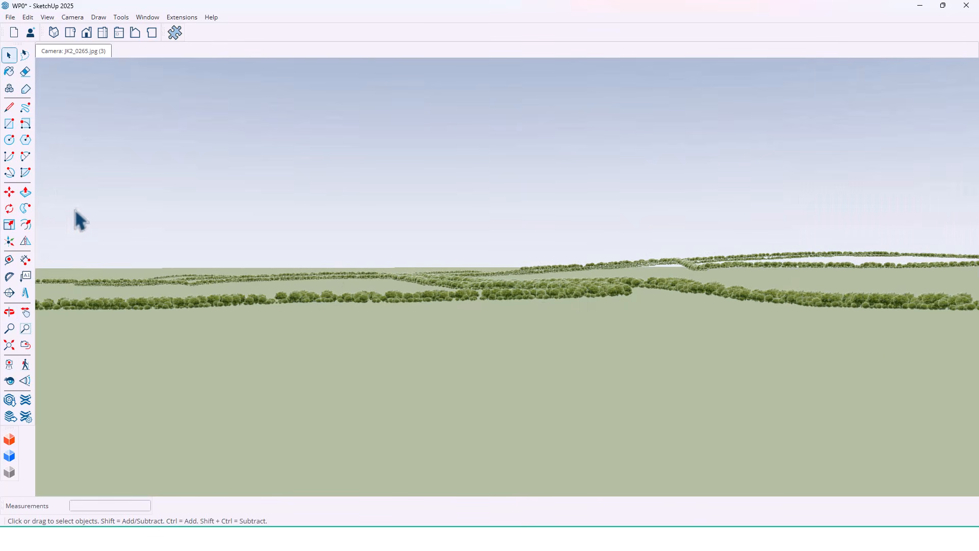
left_click_drag(35, 237, 978, 384)
scroll(408, 204, "down", 3)
left_click_drag(356, 190, 525, 317)
left_click(72, 53)
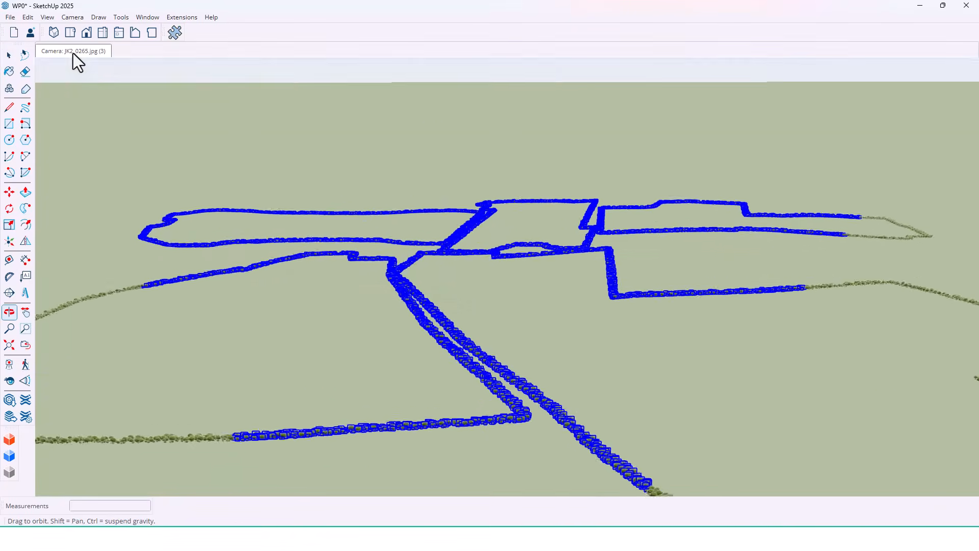
Show the GIS map-Include symbols tag again, review the selected trees over the terrain from above and return to the camera scene
left_click(148, 17)
mouse_move(183, 30)
left_click(253, 29)
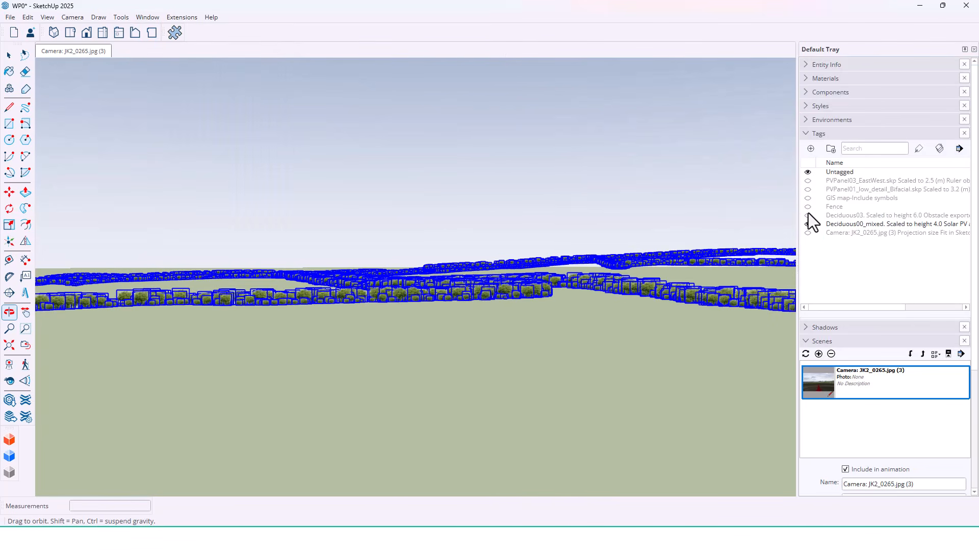
left_click(807, 198)
left_click_drag(427, 201, 445, 304)
scroll(445, 304, "down", 8)
key("space")
left_click_drag(158, 73, 689, 193)
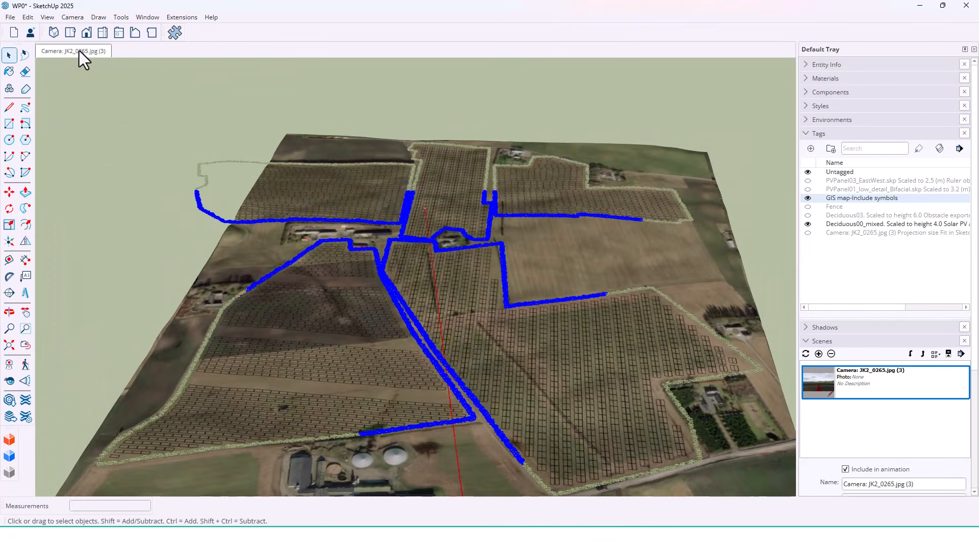
left_click(78, 51)
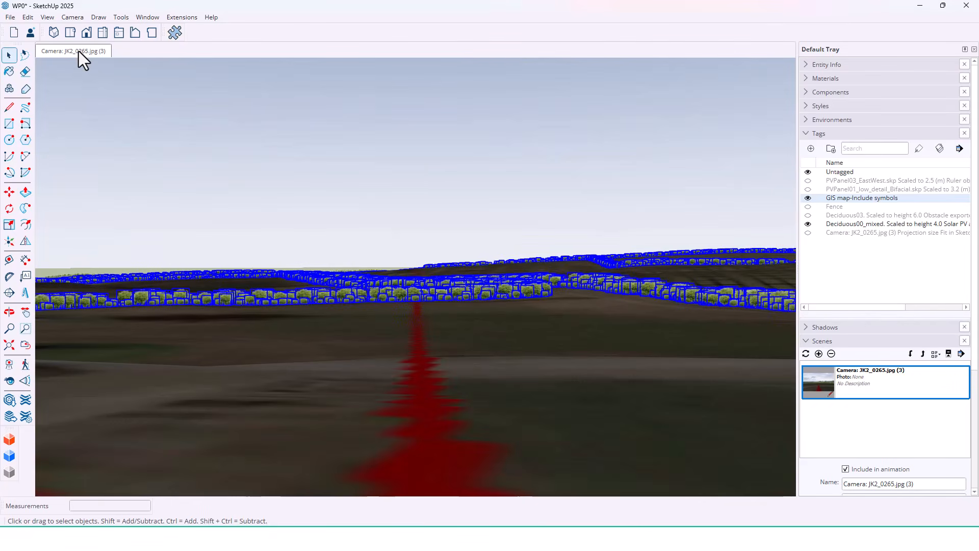
Switch to windPRO and add an object layer named "Vegetation PV", keeping the Vegetation layer hidden and the Fence layer visible
left_click(943, 6)
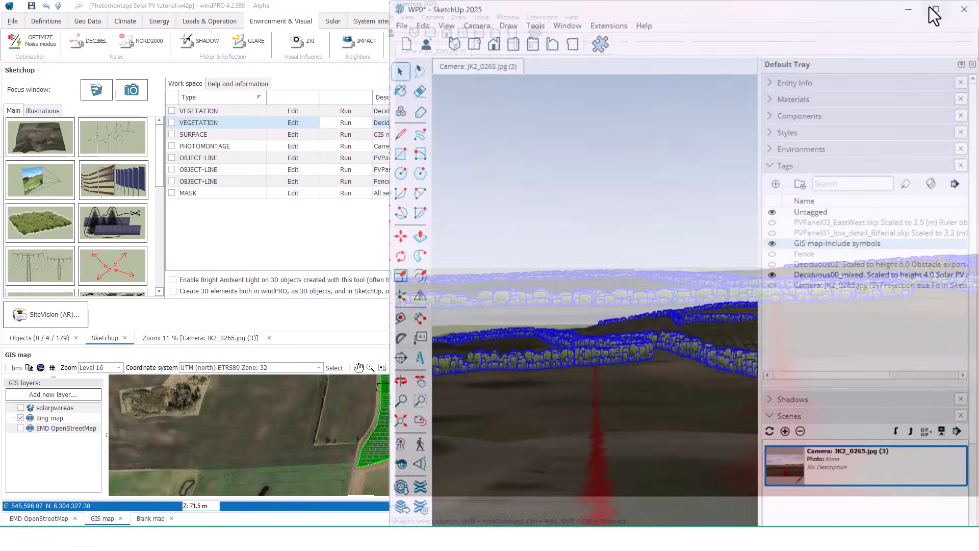
left_click(436, 222)
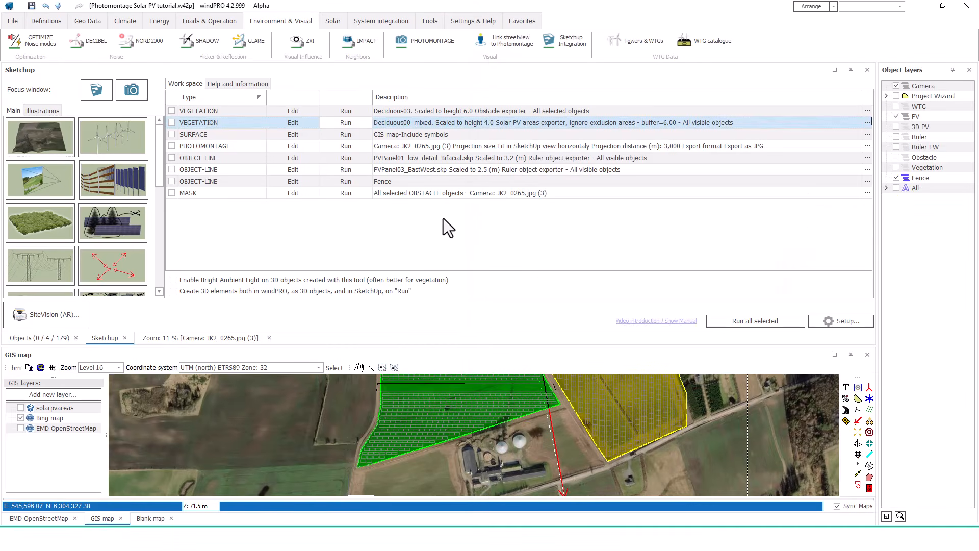
left_click(897, 167)
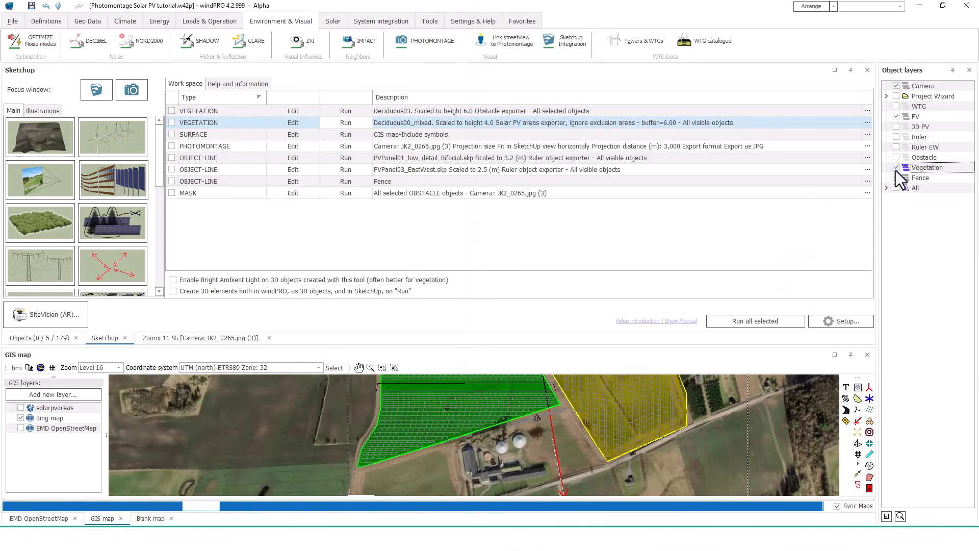
left_click(896, 167)
left_click(897, 178)
left_click(886, 516)
type("Vegetation P")
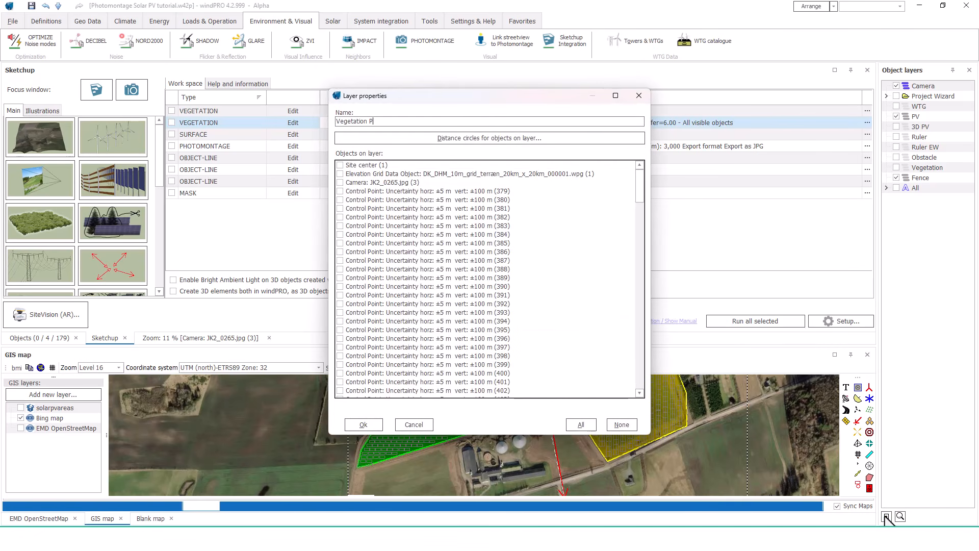
type("V")
left_click(379, 424)
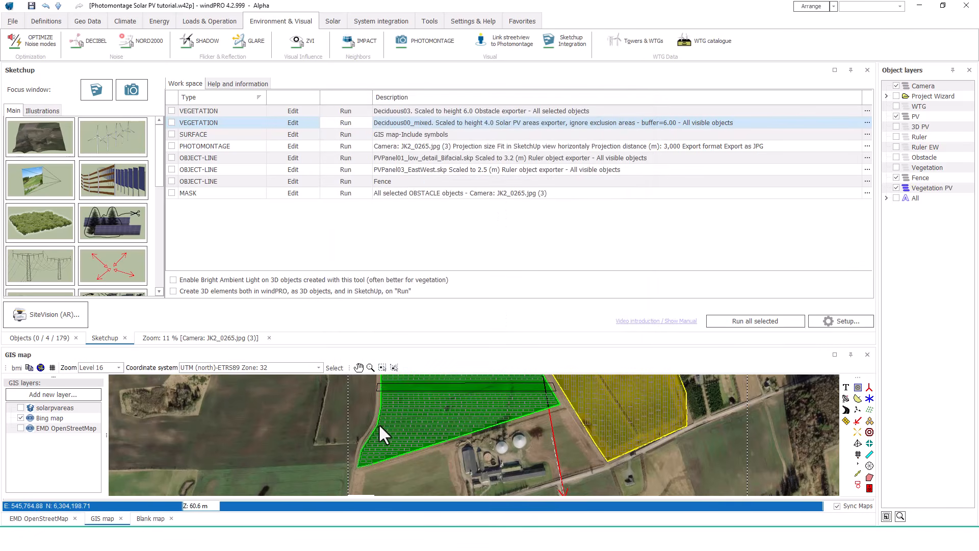
Export the selected trees from SketchUp to windPRO as a 3D object and locate it in the object list
left_click(97, 88)
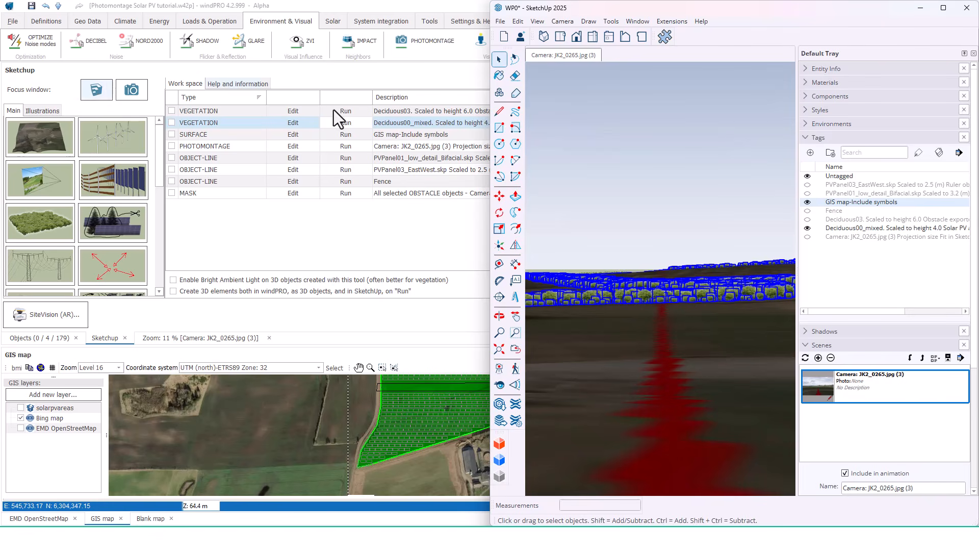
right_click(684, 294)
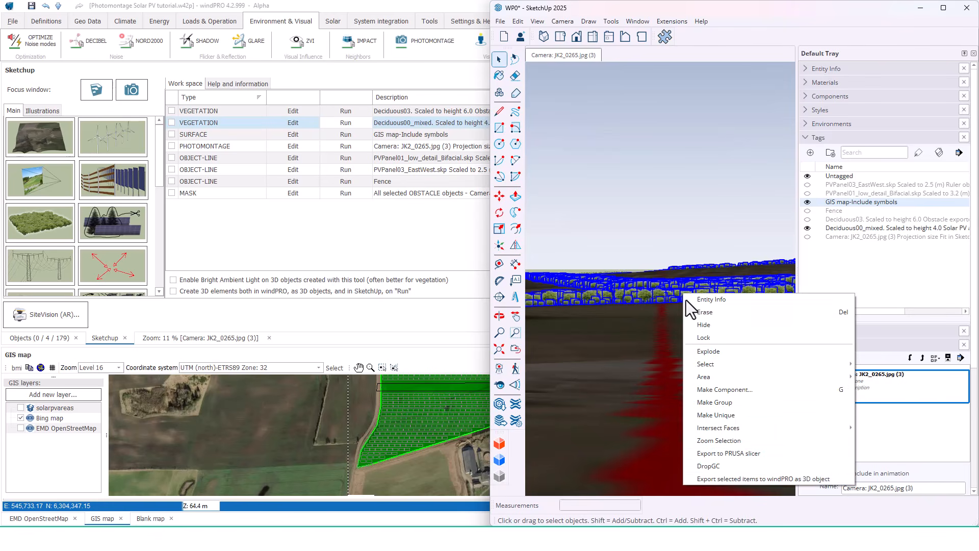
left_click(721, 475)
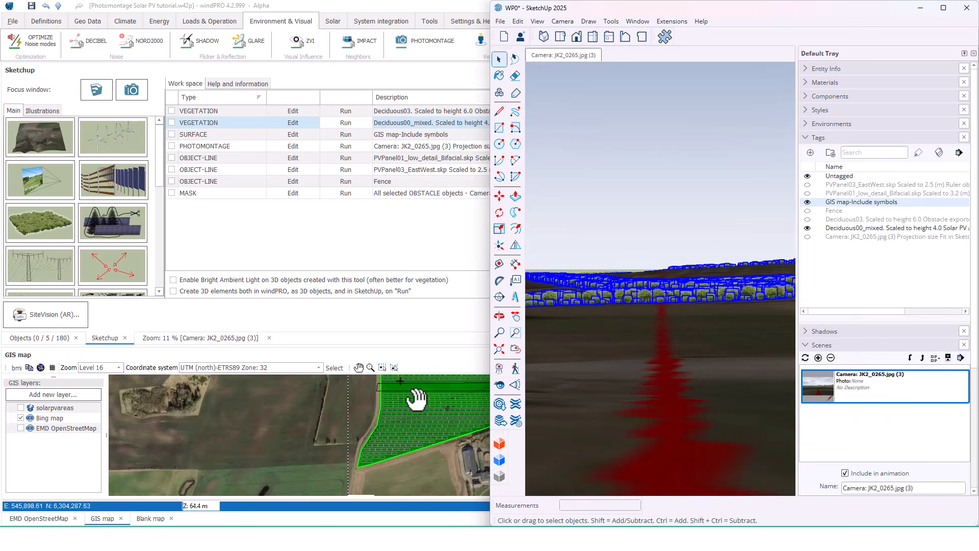
left_click(66, 337)
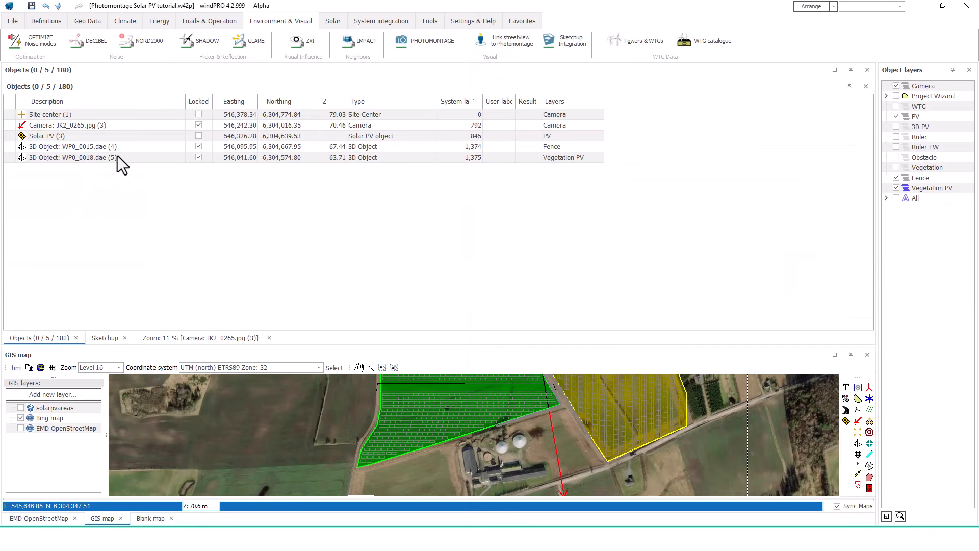
left_click(132, 156)
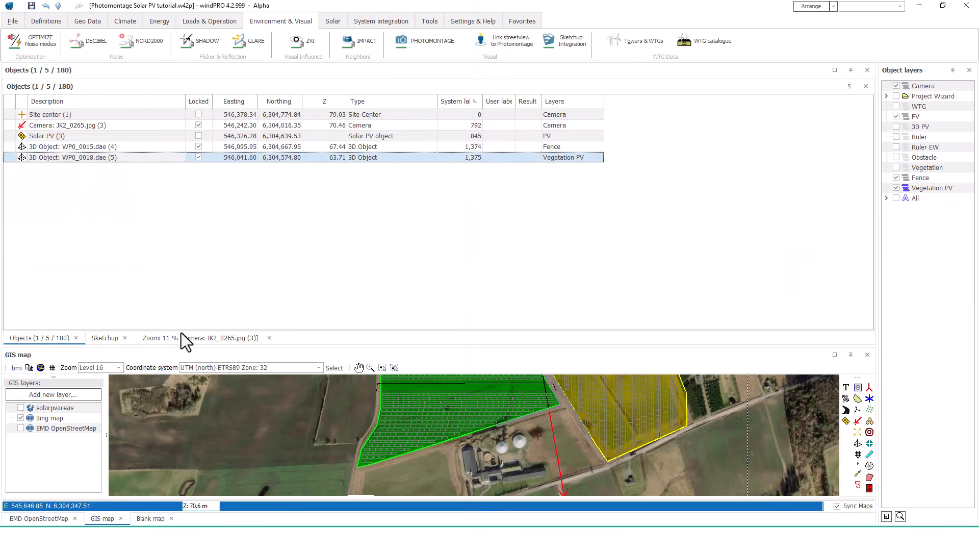
Hide the PV layer, re-render the camera photomontage and examine the vegetation and fence along the field at 100% zoom
left_click(197, 337)
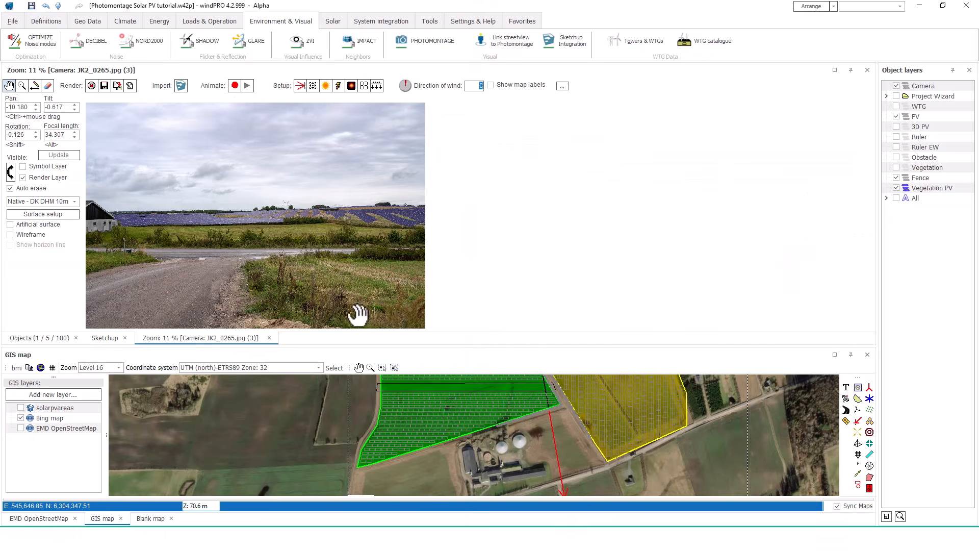
left_click(896, 116)
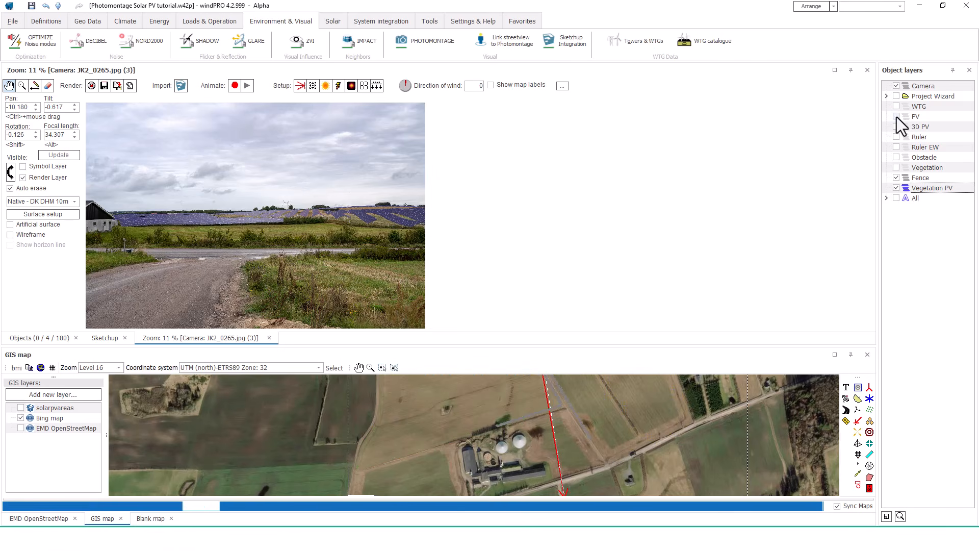
left_click(91, 85)
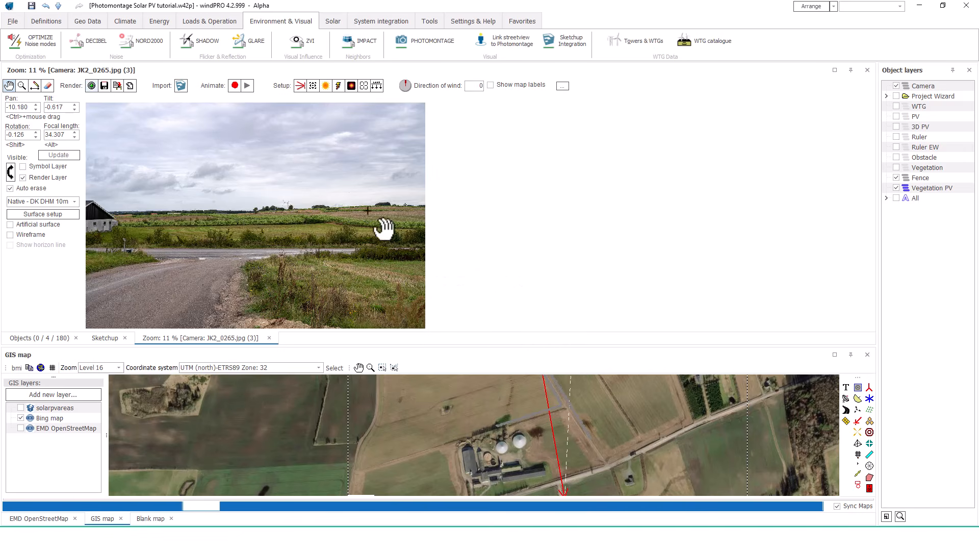
left_click(835, 70)
double_click(554, 294)
mouse_move(378, 315)
left_mouse_down()
mouse_move(564, 293)
mouse_move(743, 289)
left_mouse_up()
mouse_move(527, 293)
left_mouse_down()
mouse_move(597, 256)
mouse_move(772, 247)
left_mouse_up()
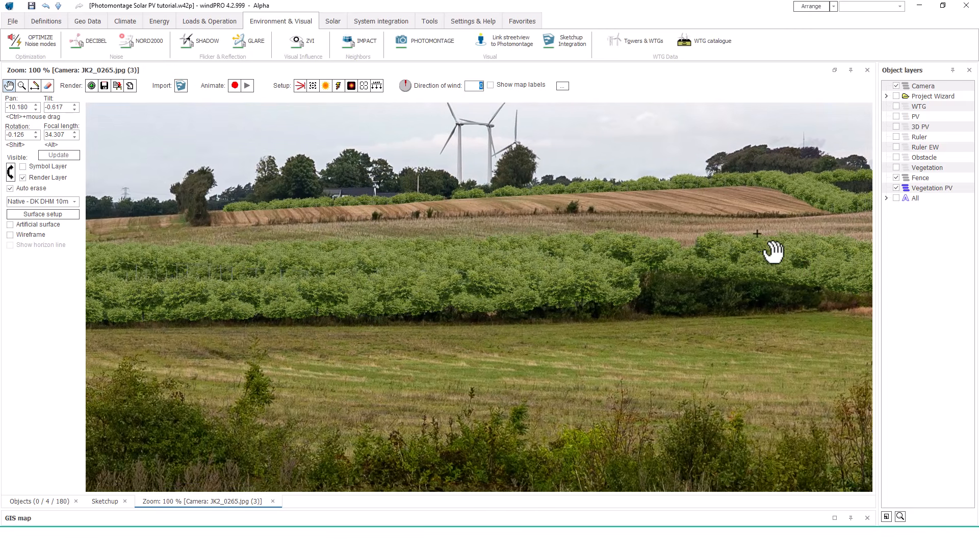
mouse_move(215, 284)
left_mouse_down()
mouse_move(437, 284)
mouse_move(641, 317)
left_mouse_up()
mouse_move(189, 313)
left_mouse_down()
mouse_move(516, 300)
mouse_move(574, 311)
left_mouse_up()
mouse_move(218, 313)
left_mouse_down()
mouse_move(621, 304)
mouse_move(154, 294)
mouse_move(98, 324)
mouse_move(376, 312)
mouse_move(131, 464)
left_mouse_up()
Lower the ambient light intensity of the Vegetation PV 3D object, show the PV layer and re-render the camera view
left_click(39, 501)
double_click(23, 147)
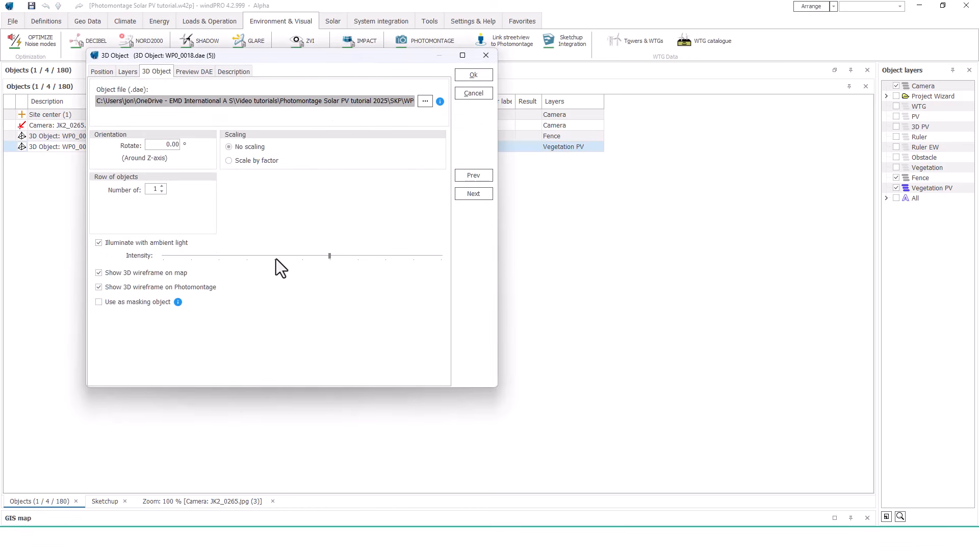
left_click(470, 75)
left_click(897, 116)
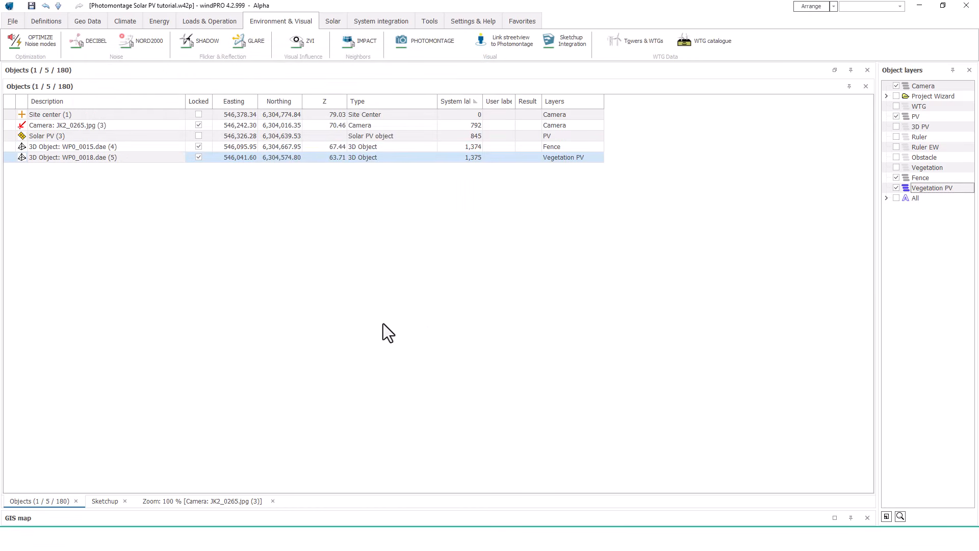
left_click(176, 502)
left_click(92, 86)
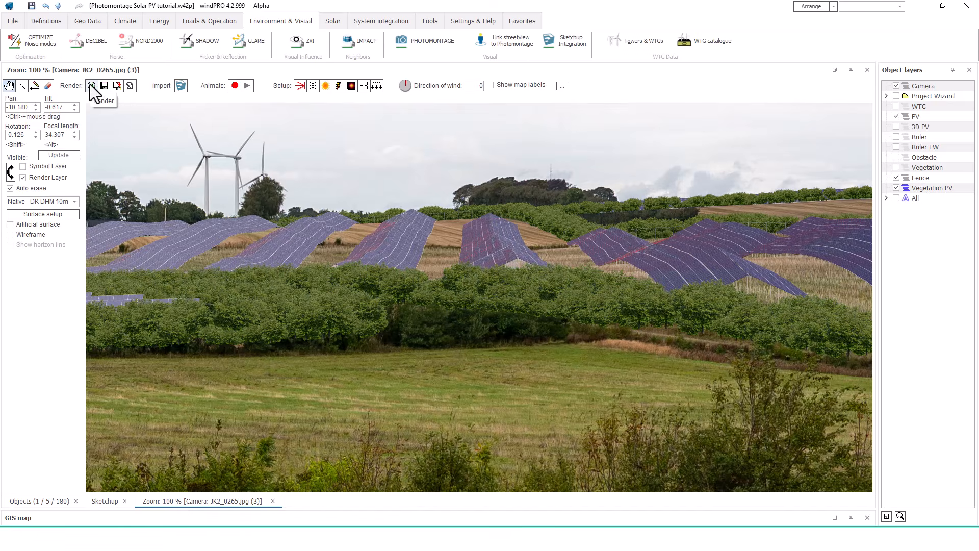
Show the Obstacle layer and re-render so the distant trees and buildings mask the PV areas and vegetation behind them
left_click_drag(349, 262, 627, 271)
left_click_drag(98, 331, 439, 263)
left_click_drag(260, 272, 635, 292)
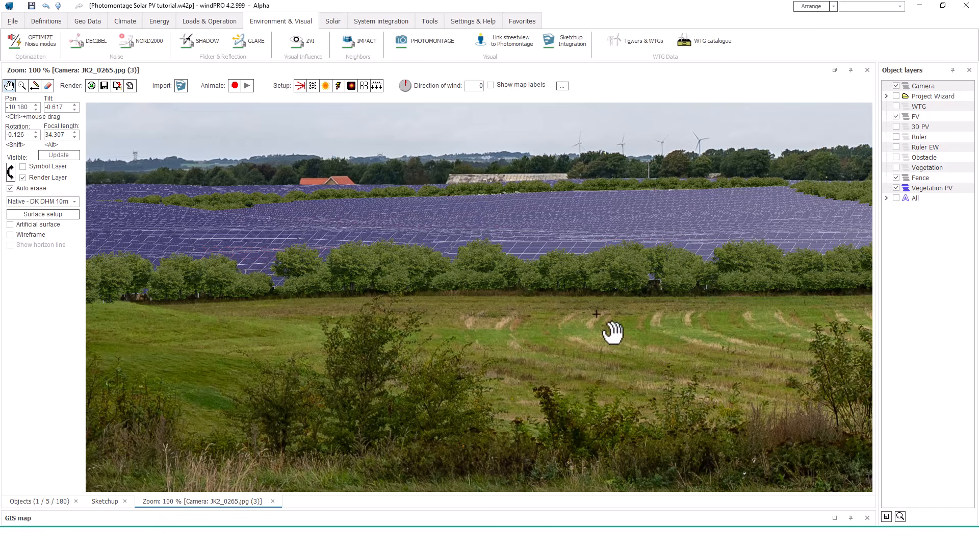
left_click(897, 157)
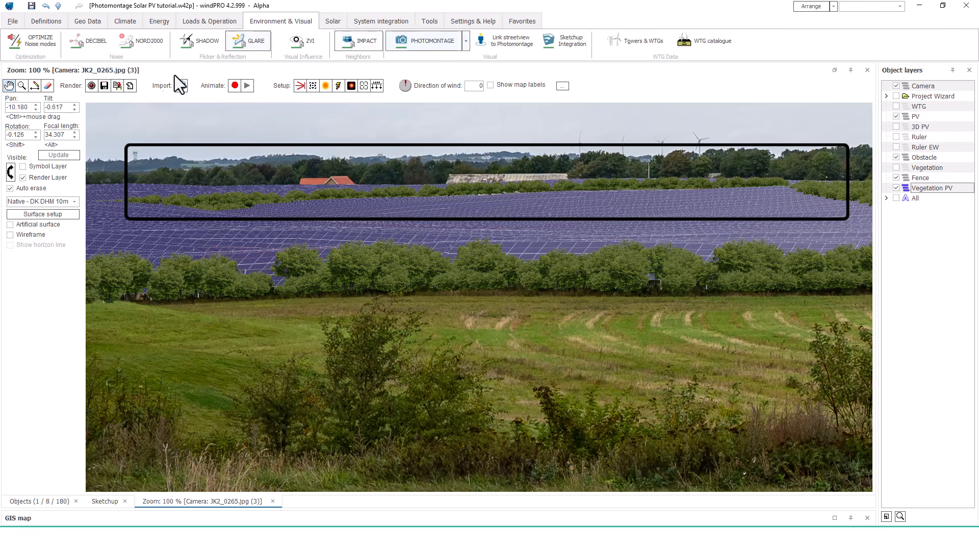
left_click(90, 86)
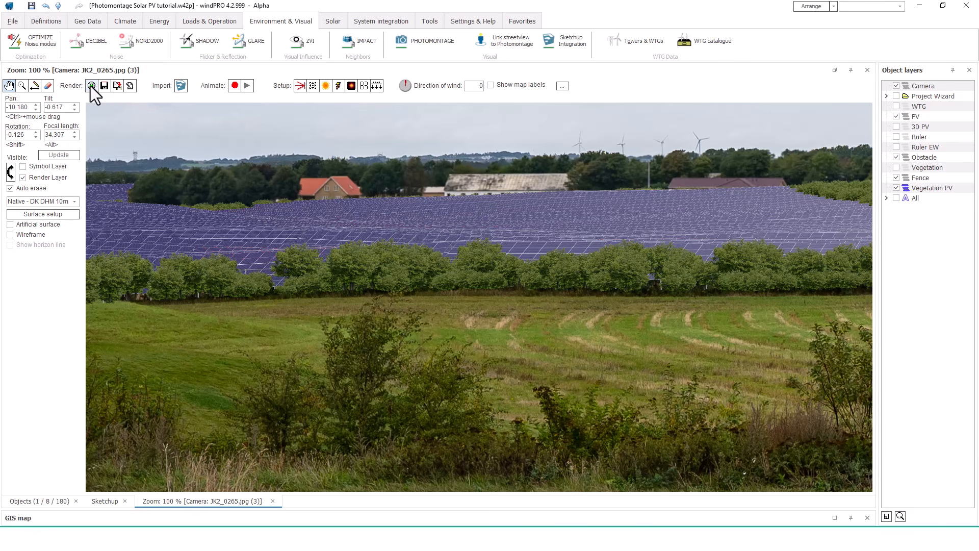
Examine the masked photomontage across the whole PV site at full zoom and fit the full photo back in view
left_click_drag(196, 269, 371, 302)
left_click_drag(699, 322, 362, 331)
left_click_drag(783, 335, 370, 329)
left_click_drag(744, 336, 417, 350)
left_click_drag(725, 351, 392, 352)
left_click_drag(661, 347, 408, 384)
left_click_drag(688, 388, 719, 378)
right_click(647, 184)
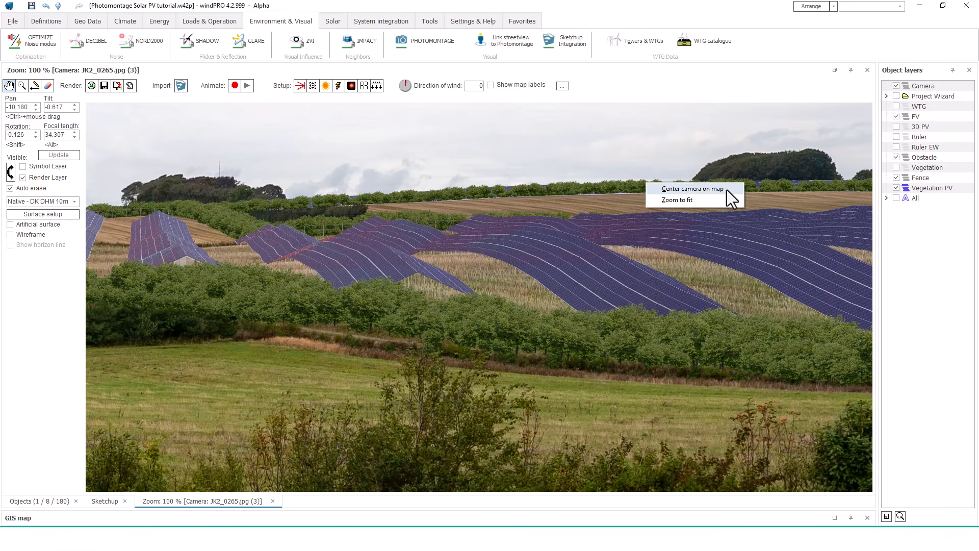
left_click(700, 201)
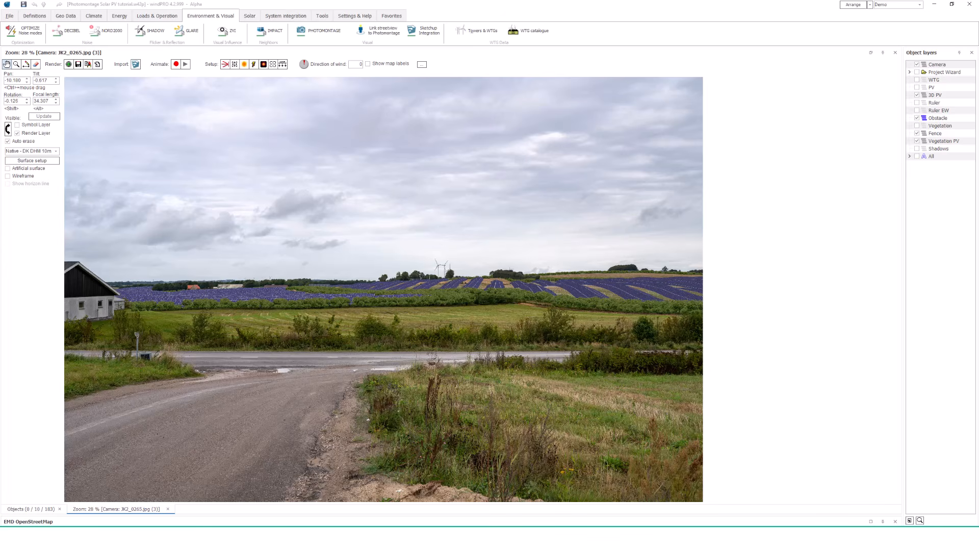
Turn off the render layer, copy the bare photo to the clipboard and switch to Photoshop
left_click(18, 133)
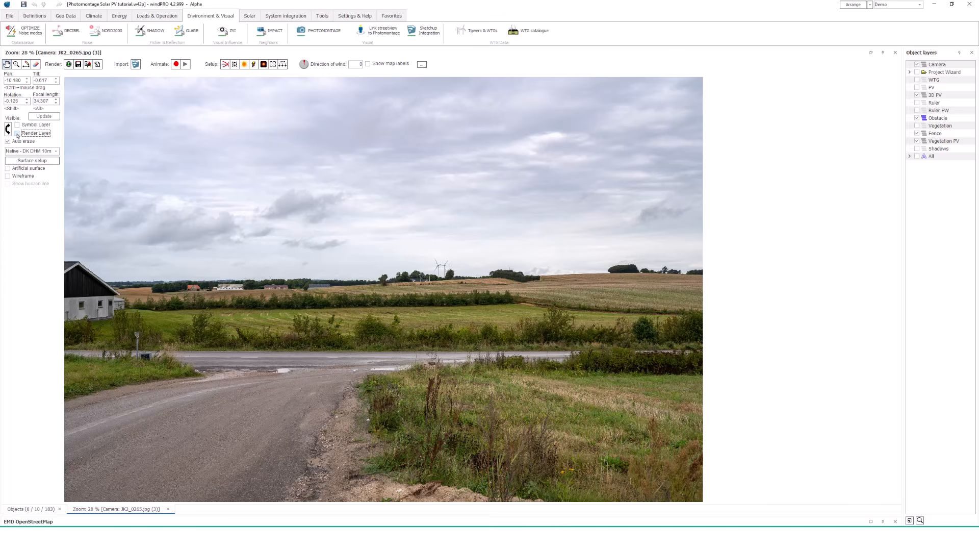
left_click(89, 65)
mouse_move(628, 539)
left_click(627, 492)
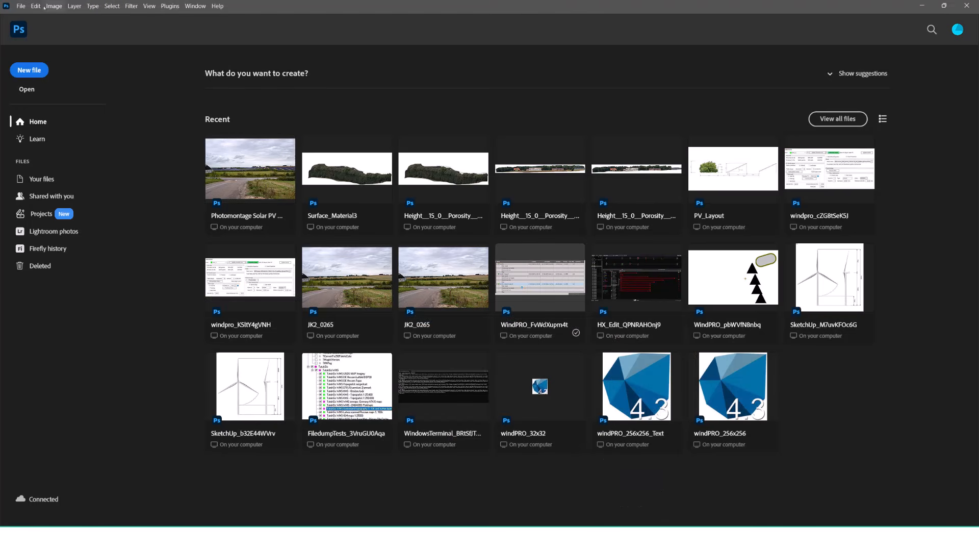
Create a 6048 x 4024 px document from the clipboard preset and paste the bare photo into it
left_click(21, 6)
left_click(33, 19)
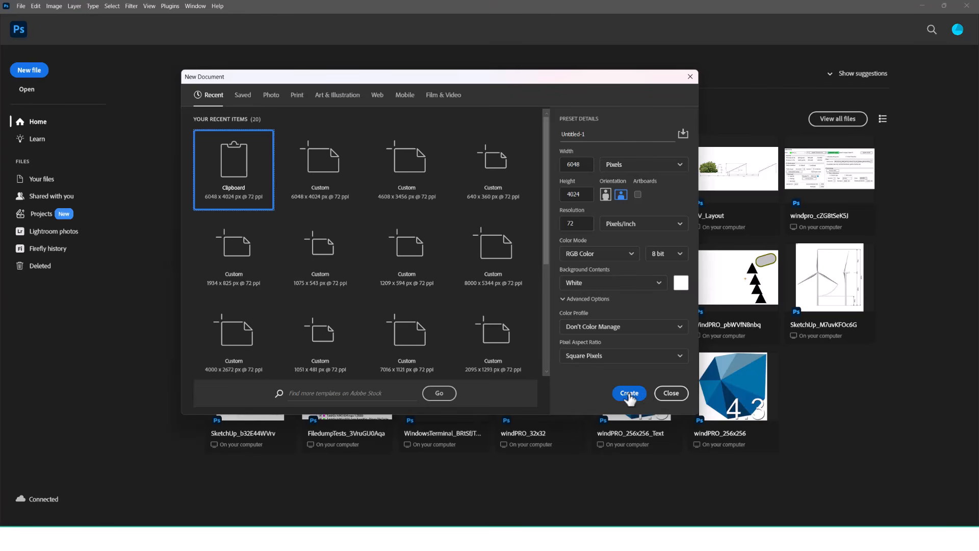
left_click(629, 396)
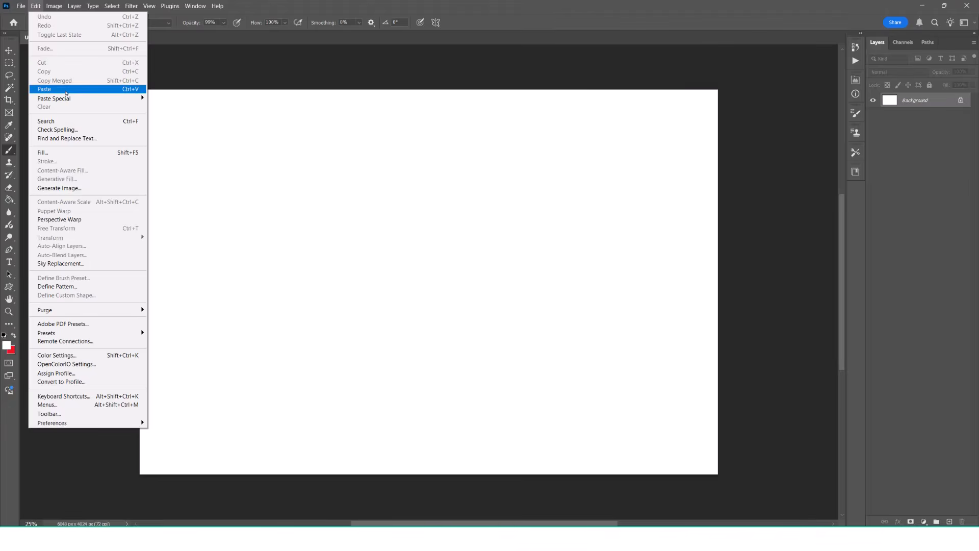
left_click(65, 90)
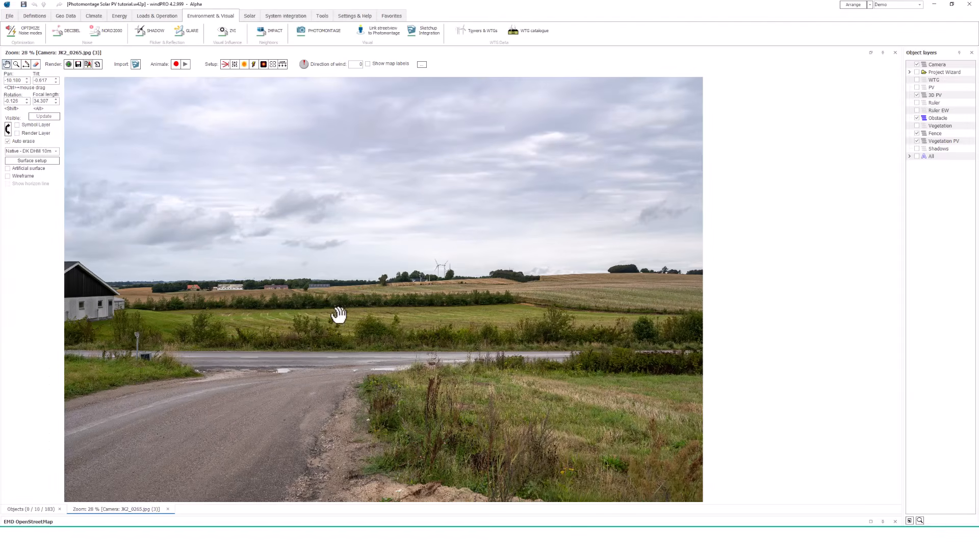
Turn the render layer back on in windPRO and paste the rendered photomontage into Photoshop as a second layer
left_click(17, 133)
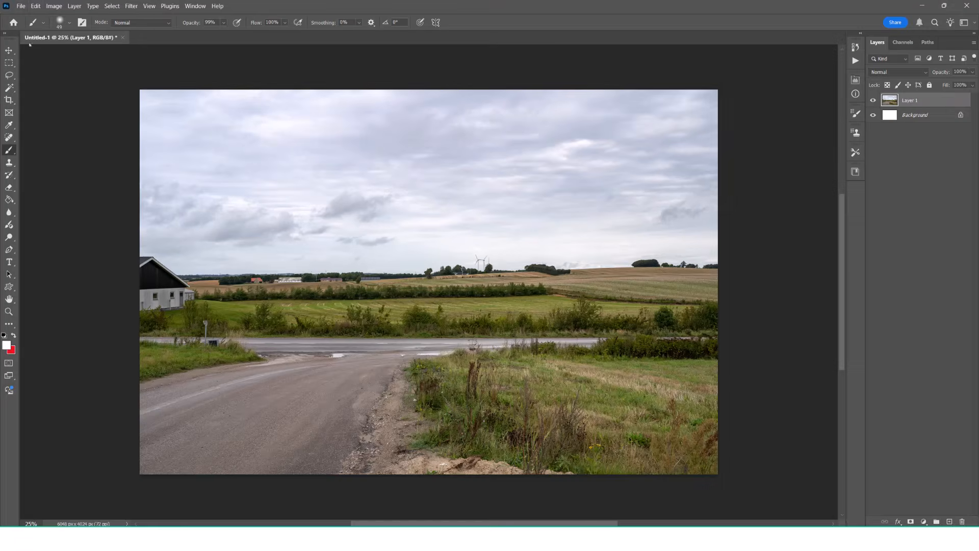
left_click(35, 5)
left_click(56, 89)
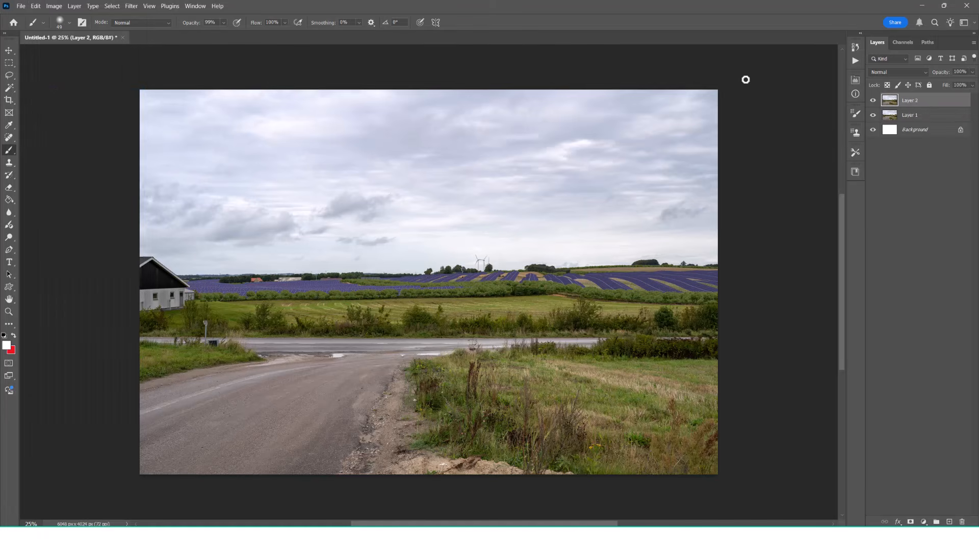
Name the bare photo layer "Background" and the rendered layer "All", and delete the original white background layer
double_click(910, 116)
type("Background")
key("Return")
left_click(916, 131)
left_click(962, 521)
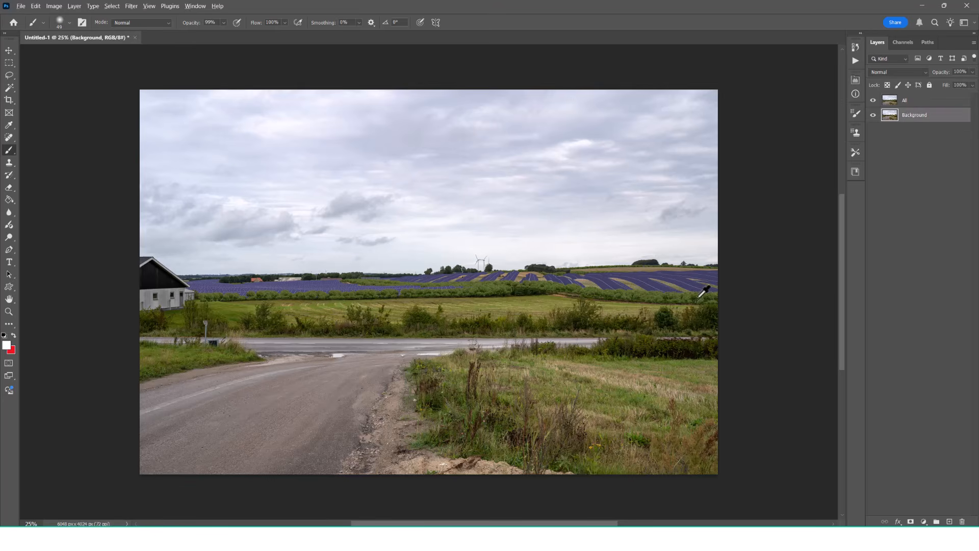
Compare the All layer with the bare photo at the tree belt and add a layer mask to All
scroll(702, 291, "up", 10)
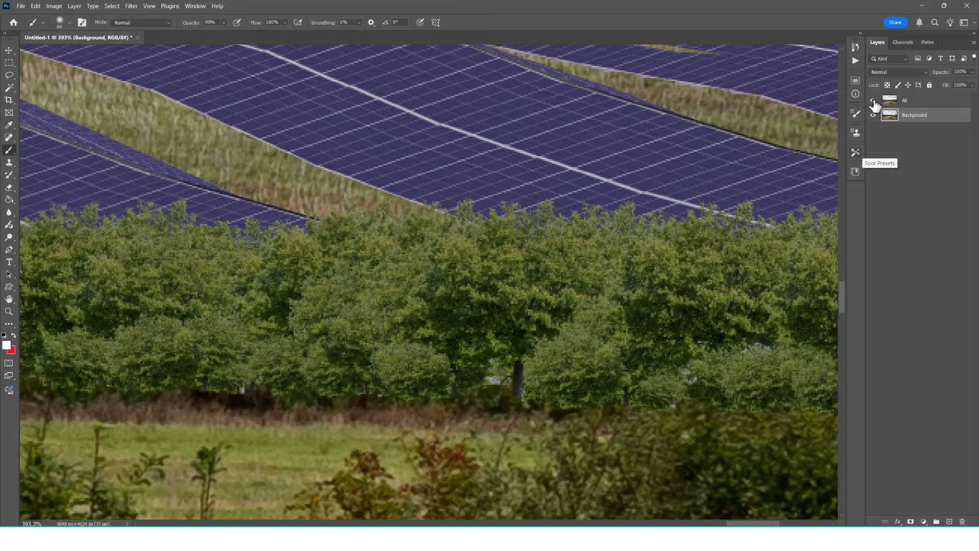
left_click(874, 101)
left_click(874, 101)
left_click(874, 102)
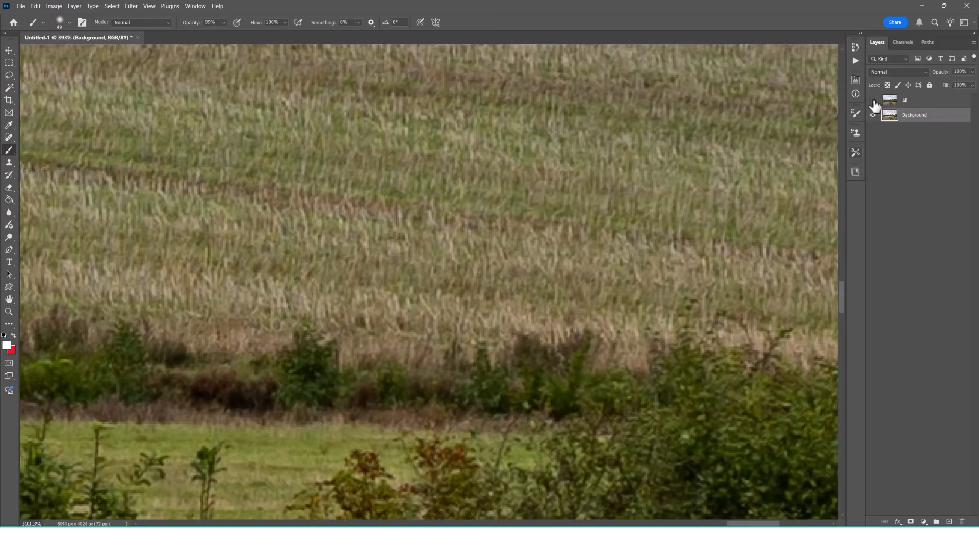
left_click(874, 102)
left_click(890, 105)
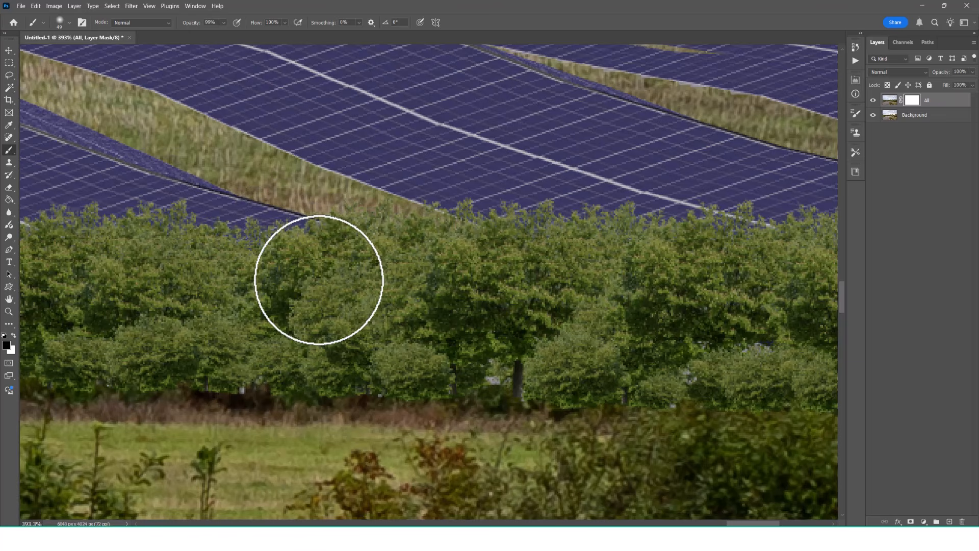
Adjust the soft brush and paint black on the All layer's mask along the tree bases to uncover the foreground growth
mouse_move(320, 280)
left_mouse_down()
mouse_move(364, 283)
mouse_move(320, 286)
left_mouse_up()
mouse_move(326, 202)
left_mouse_down()
mouse_move(332, 323)
mouse_move(333, 218)
left_mouse_up()
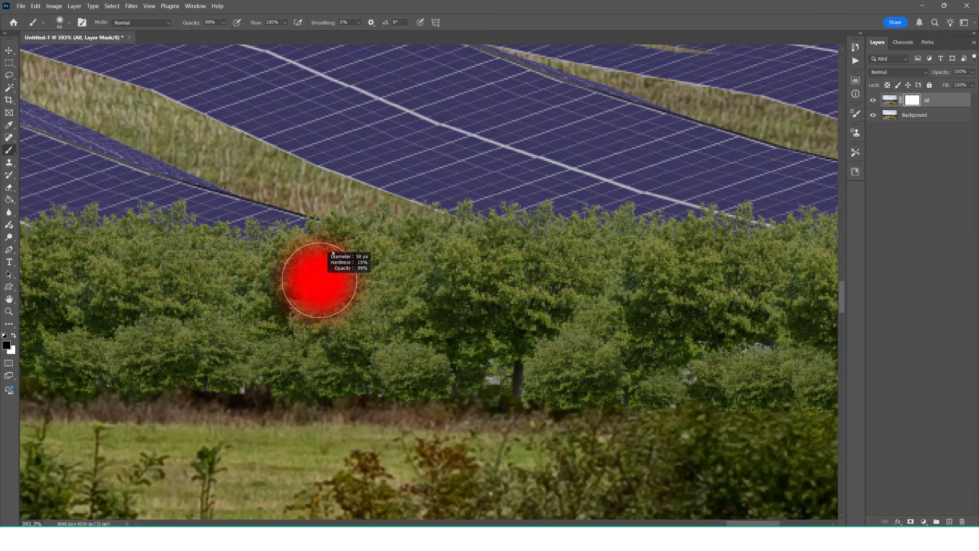
left_click_drag(330, 251, 331, 251)
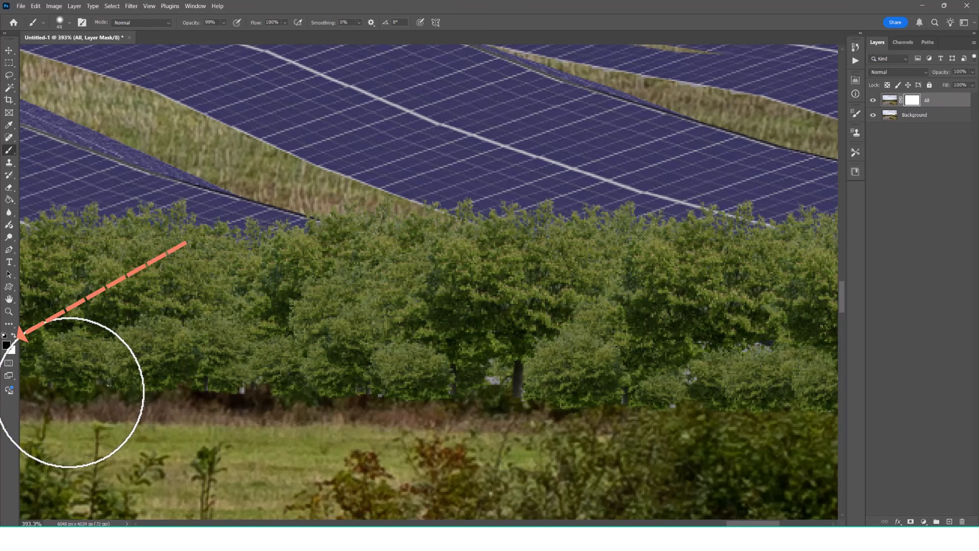
left_click_drag(127, 395, 708, 397)
left_click_drag(684, 398, 480, 399)
mouse_move(479, 398)
left_mouse_down()
mouse_move(629, 391)
mouse_move(464, 400)
mouse_move(616, 370)
mouse_move(476, 295)
mouse_move(483, 367)
left_mouse_up()
Switch to white and paint on the mask over the belt to restore the rendered trees
key("x")
mouse_move(287, 350)
left_mouse_down()
mouse_move(261, 353)
mouse_move(449, 359)
mouse_move(389, 293)
mouse_move(472, 289)
mouse_move(529, 334)
mouse_move(598, 341)
mouse_move(628, 308)
mouse_move(594, 294)
left_mouse_up()
left_click_drag(520, 284, 559, 284)
mouse_move(479, 267)
left_mouse_down()
mouse_move(444, 281)
mouse_move(566, 320)
mouse_move(252, 321)
mouse_move(156, 296)
mouse_move(461, 340)
mouse_move(870, 304)
left_mouse_up()
Switch back to black, mask out the rest of the tree bases and compare the result with the bare photo
left_click(13, 335)
left_click_drag(227, 388, 630, 410)
mouse_move(221, 387)
left_mouse_down()
mouse_move(402, 406)
mouse_move(615, 409)
left_mouse_up()
left_click_drag(317, 396, 109, 375)
left_click(873, 101)
left_click(873, 100)
mouse_move(716, 395)
left_mouse_down()
mouse_move(722, 387)
mouse_move(730, 407)
left_mouse_up()
Choose the Tall Grass 3 Jon brush and mask grass tufts along the panel edges beside the open grass patch
left_click(70, 22)
scroll(125, 212, "down", 5)
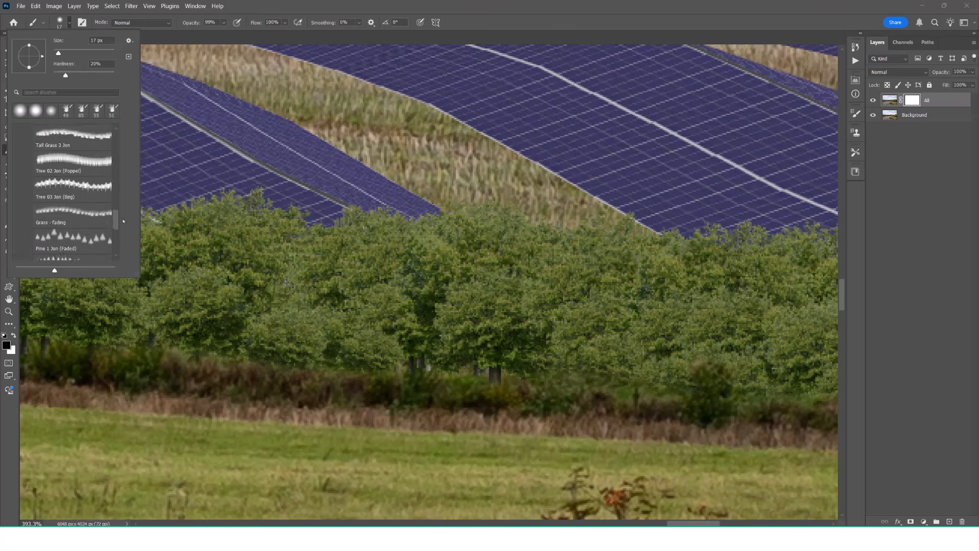
left_click(71, 169)
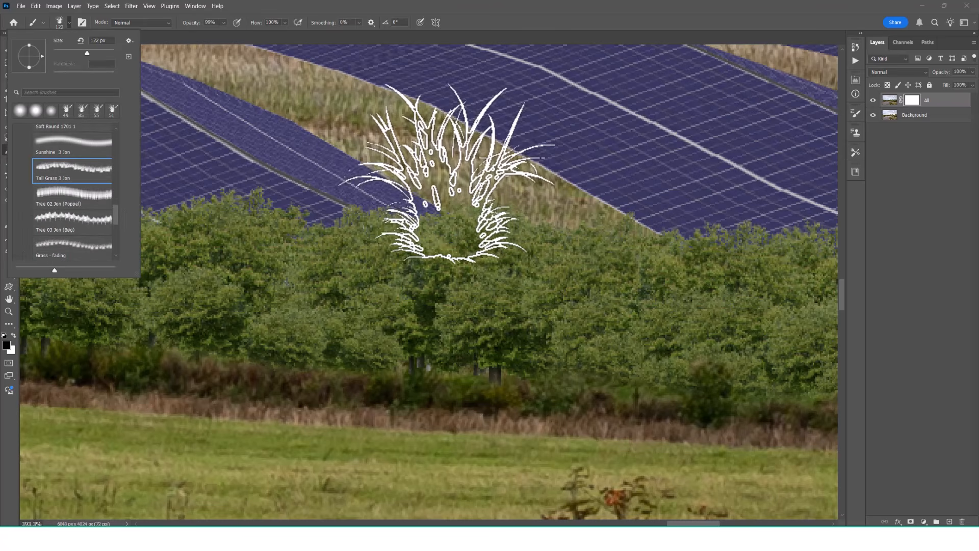
mouse_move(415, 153)
left_mouse_down()
mouse_move(529, 285)
mouse_move(503, 292)
left_mouse_up()
left_click_drag(304, 208, 447, 240)
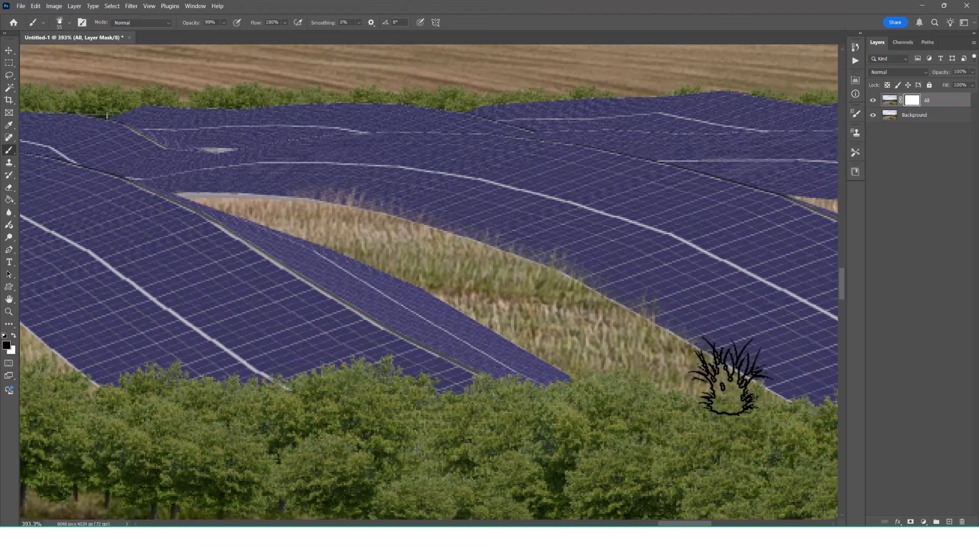
scroll(523, 321, "down", 3)
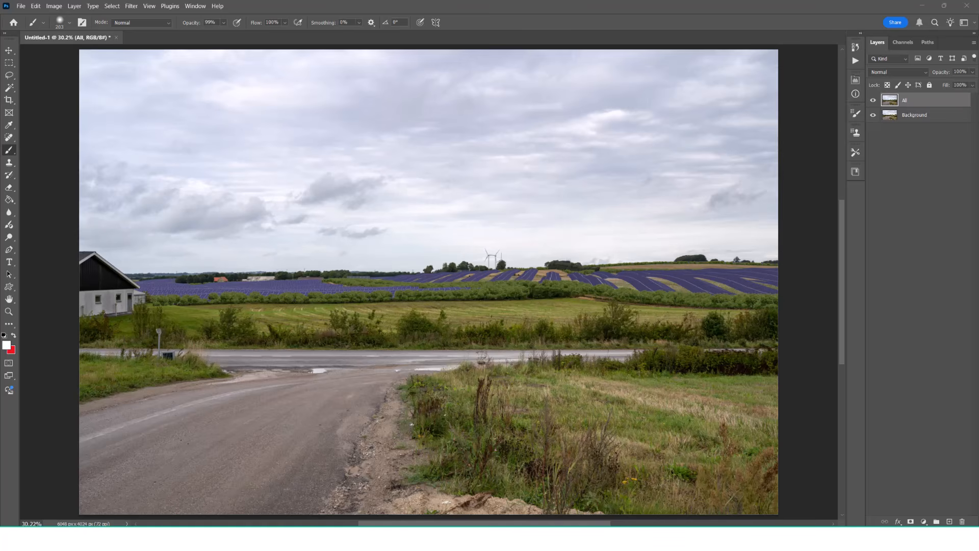
Render the windPRO view with the 3D PV layer hidden and paste it into Photoshop as a new layer above All
key("alt+Tab")
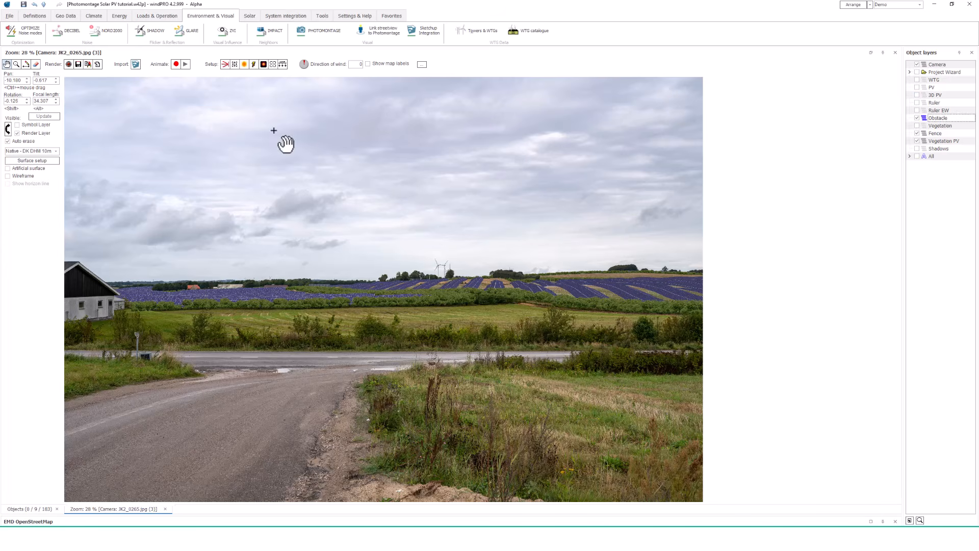
left_click(69, 64)
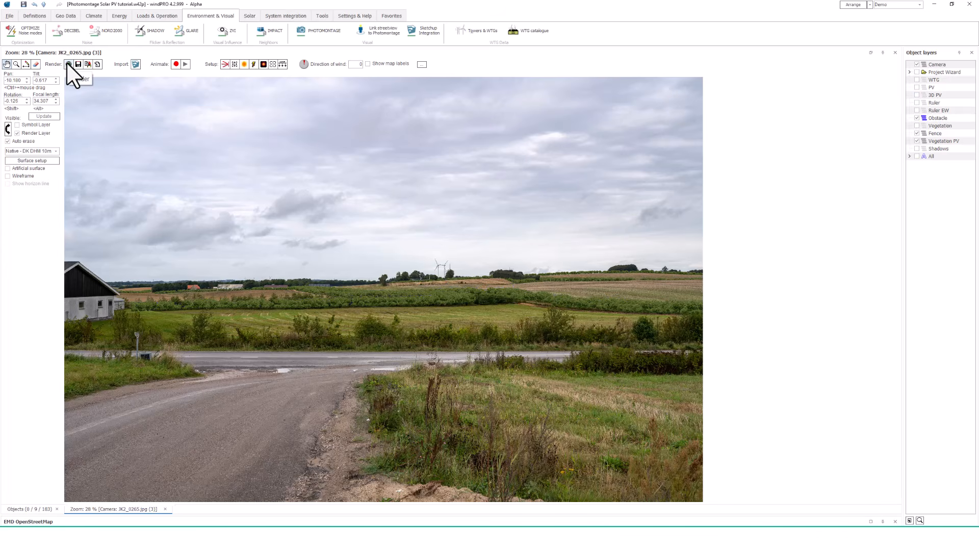
key("alt+Tab")
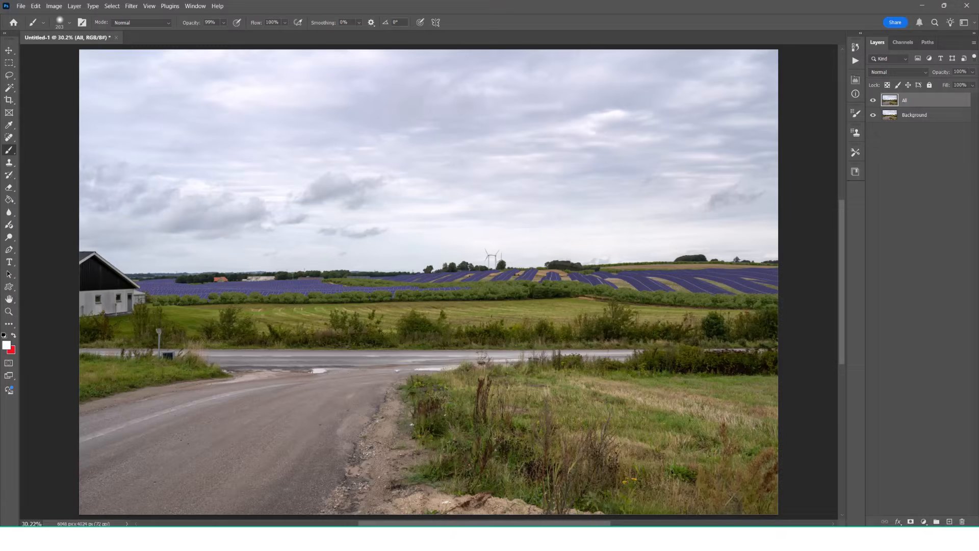
left_click(36, 6)
left_click(59, 87)
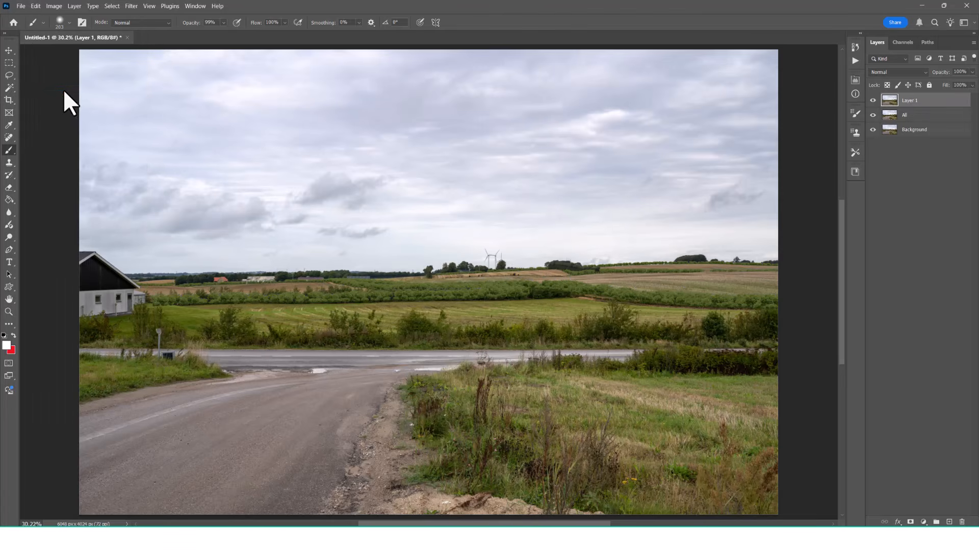
Compare the pasted Layer 1 with the All layer and set its blend mode to Difference
left_click(874, 101)
left_click(874, 101)
left_click(890, 73)
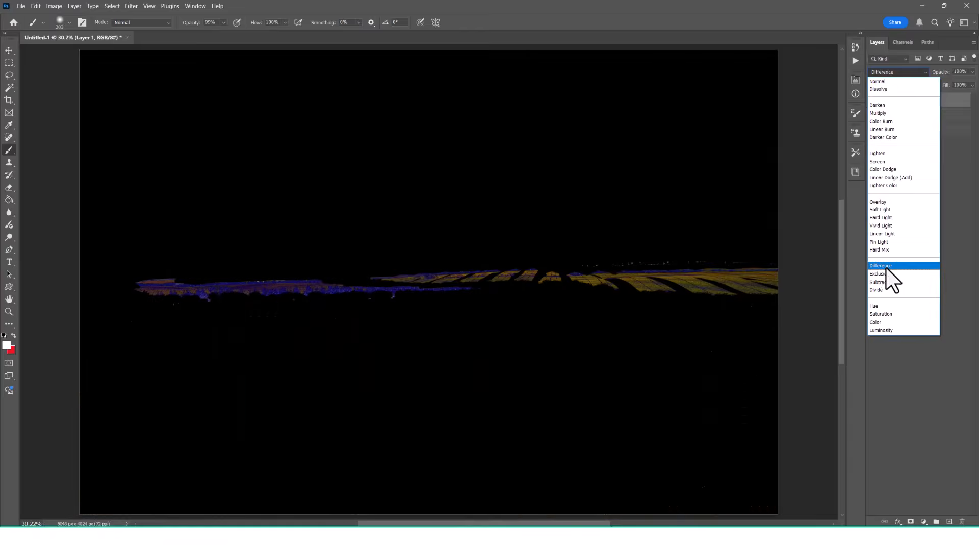
left_click(886, 266)
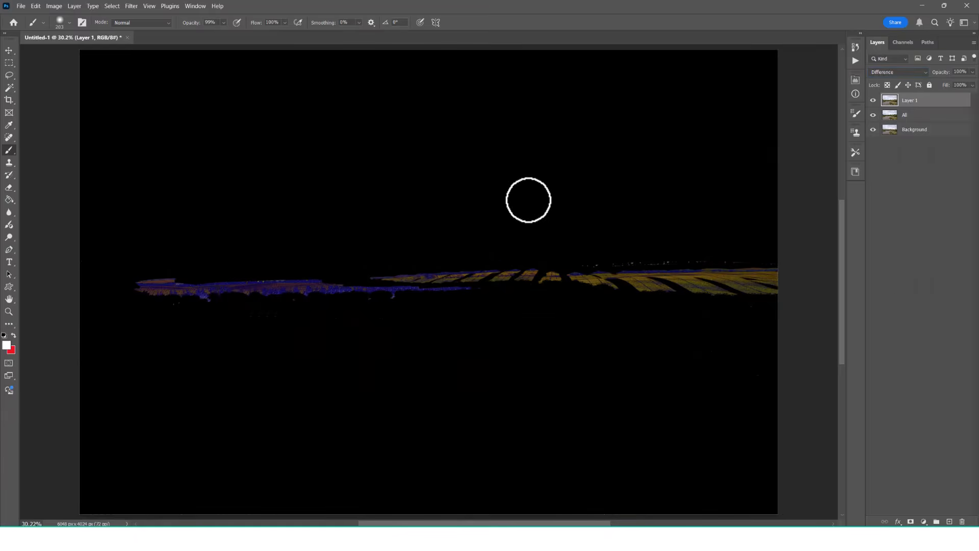
Select the black area of the Difference image with the Magic Wand, invert the selection and delete Layer 1
left_click(9, 88)
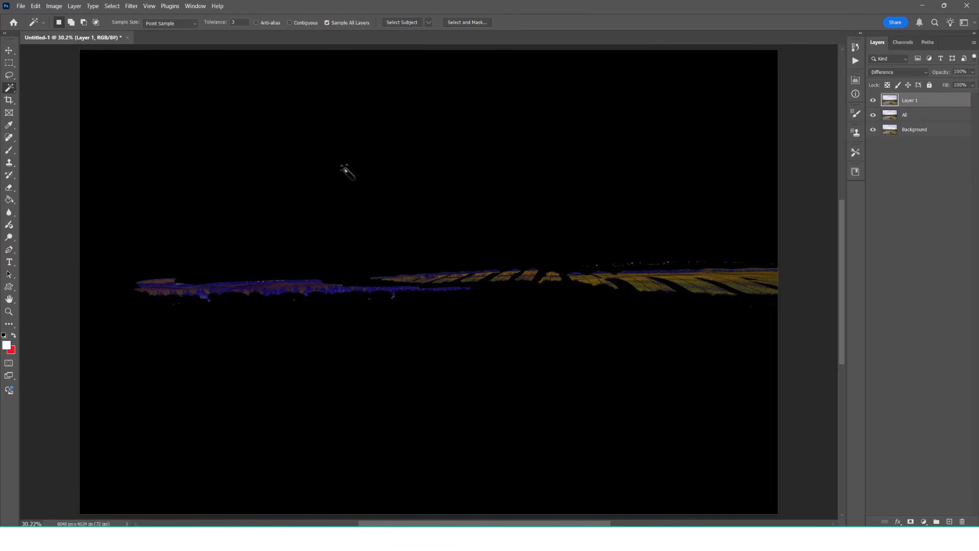
left_click(346, 172)
right_click(347, 172)
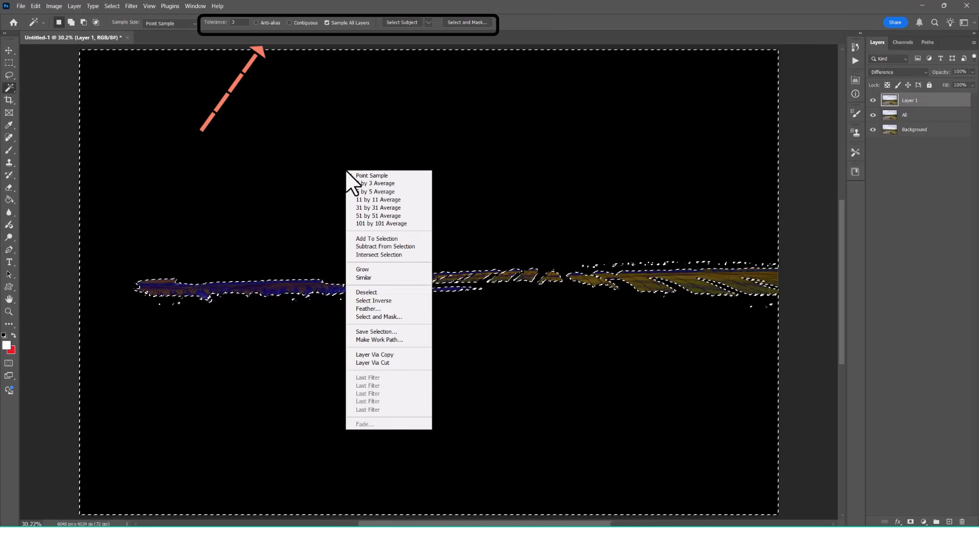
left_click(376, 303)
left_click(962, 521)
Copy the selected solar panels from the All layer and paste them as a new layer named Panels
left_click(37, 4)
left_click(48, 74)
left_click(36, 6)
left_click(50, 89)
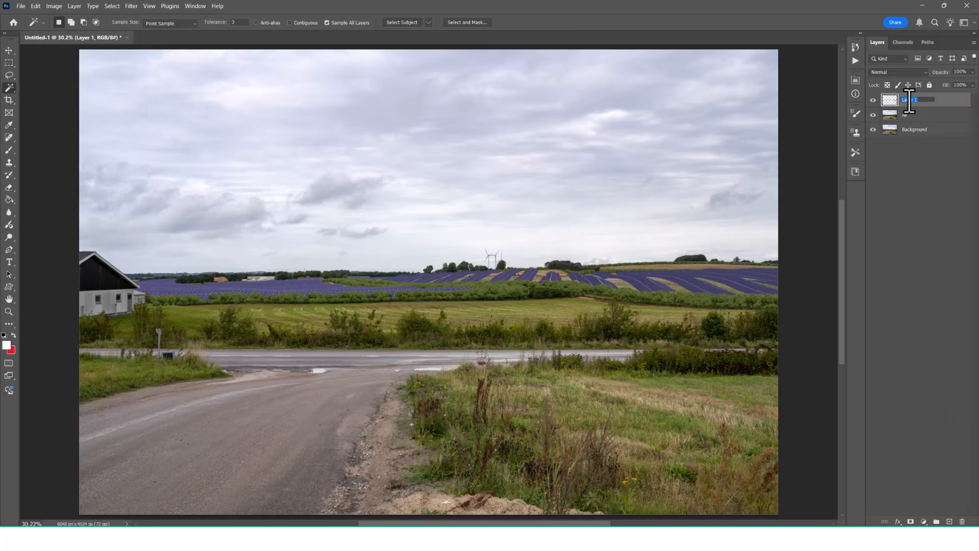
Hide the All layer to inspect the Panels cutout on and off, and finish with Panels hidden and All shown
left_click(873, 115)
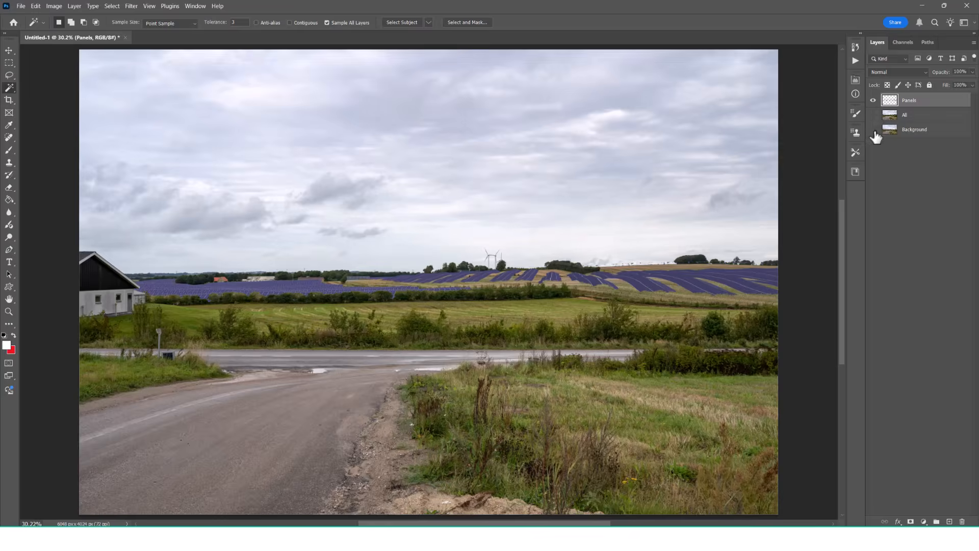
left_click(874, 101)
left_click(873, 101)
left_click(874, 101)
left_click(873, 101)
left_click(873, 101)
left_click(873, 115)
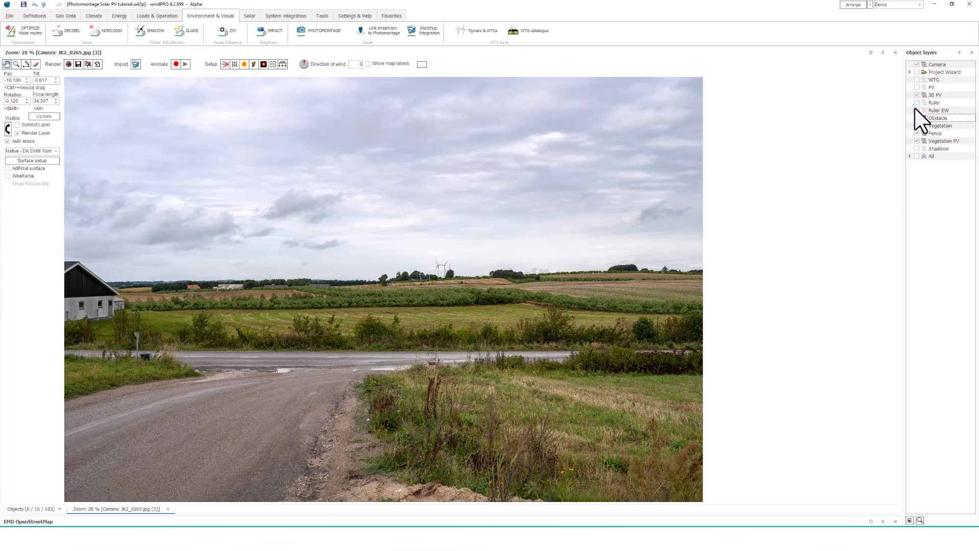
Render the windPRO view with 3D PV shown but vegetation hidden, paste it as a new Photoshop layer and set its blend mode to Difference
left_click(88, 64)
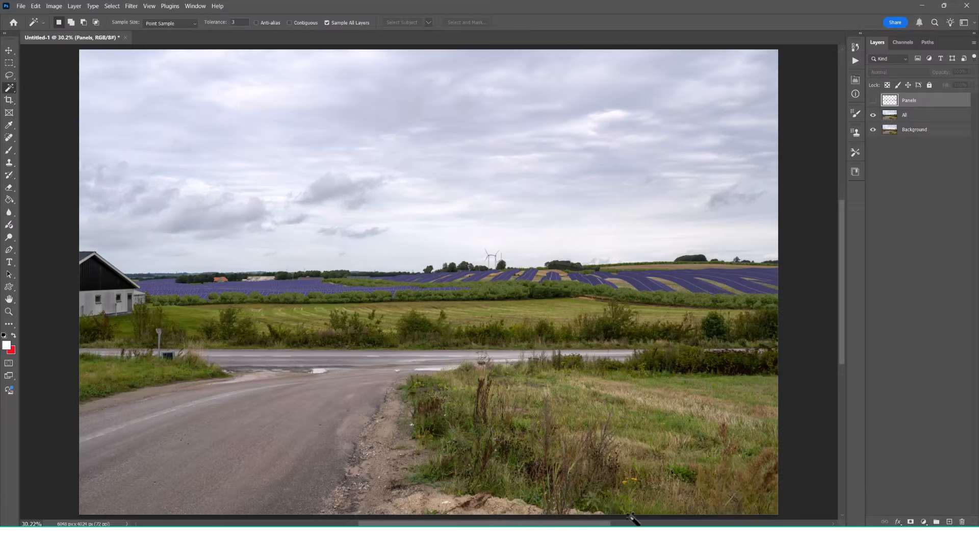
left_click(36, 6)
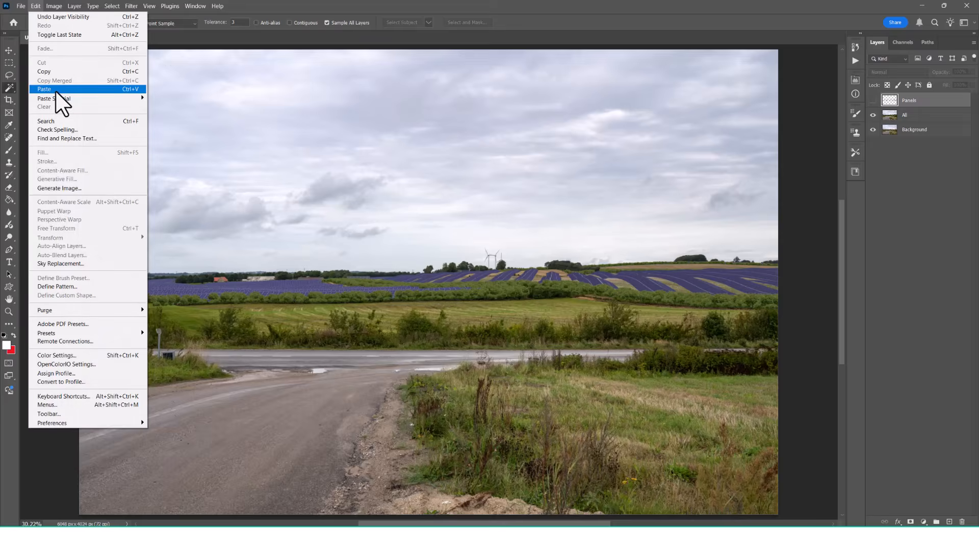
left_click(57, 96)
left_click(876, 72)
left_click(898, 267)
Select the black area with the Magic Wand, invert it to isolate the vegetation and delete the pasted Difference layer
left_click(321, 153)
right_click(321, 154)
left_click(360, 284)
left_click(962, 521)
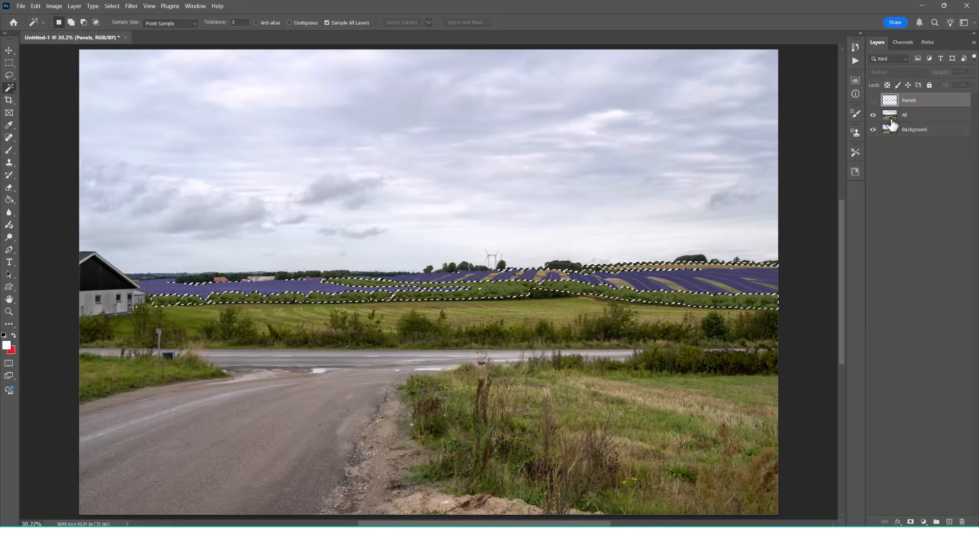
Copy the selected vegetation from the All layer and paste it as a new layer named Vegetation
left_click(894, 116)
left_click(34, 6)
left_click(32, 3)
left_click(33, 5)
left_click(45, 88)
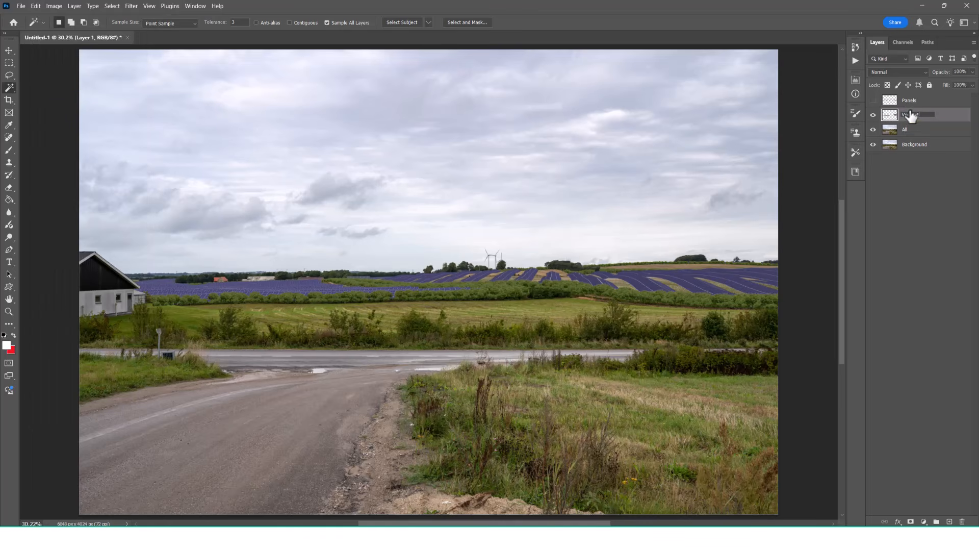
Hide the All layer and toggle the Panels layer to check the separated layers, leaving Panels shown
left_click(873, 130)
left_click(873, 101)
left_click(874, 101)
left_click(873, 101)
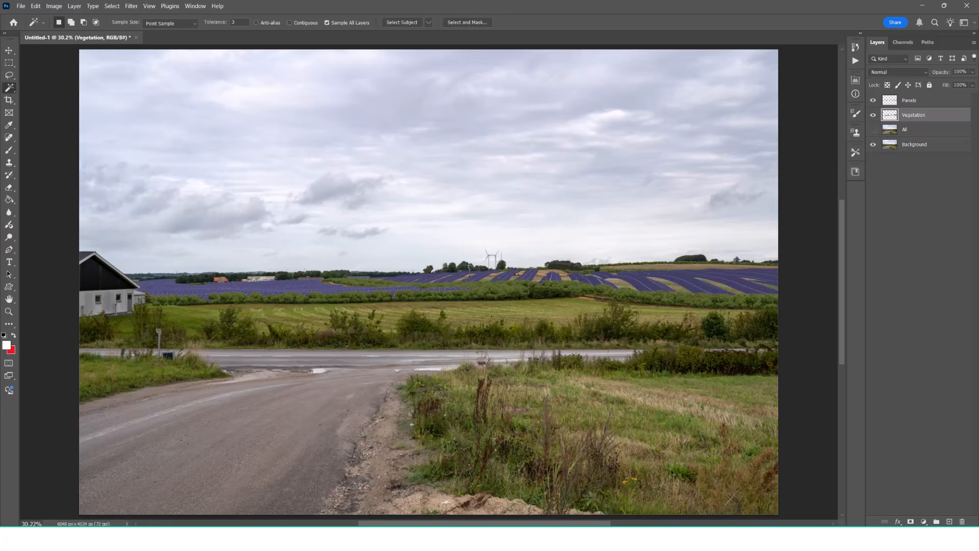
Apply a Gaussian Blur with a 0.3 pixel radius to the Vegetation layer, comparing the result with the preview
scroll(537, 294, "up", 10)
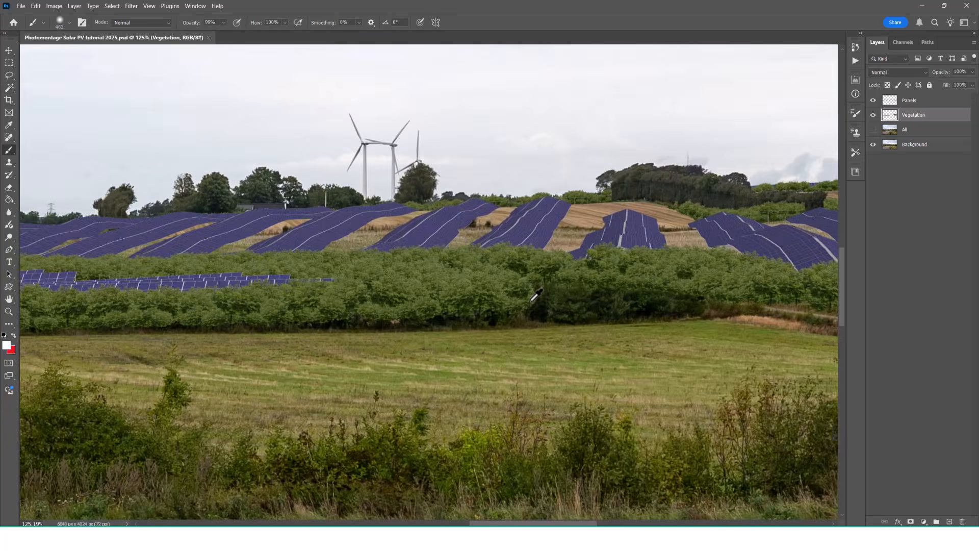
scroll(536, 294, "up", 4)
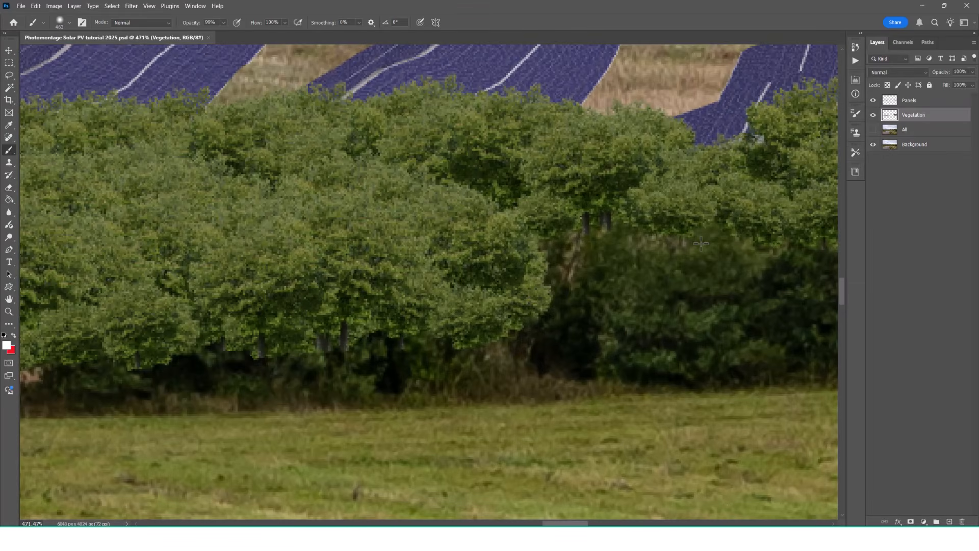
left_click(132, 6)
mouse_move(155, 117)
left_click(286, 153)
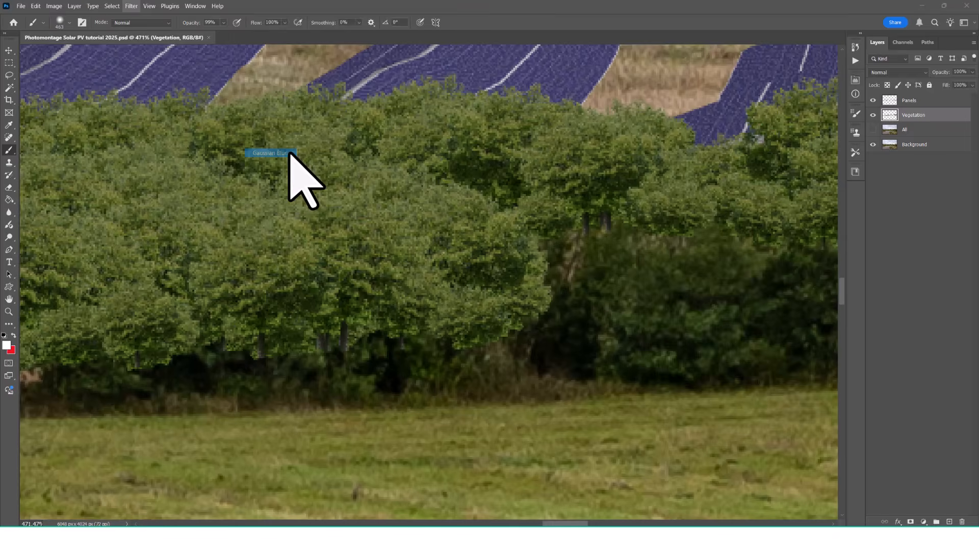
left_click(759, 311)
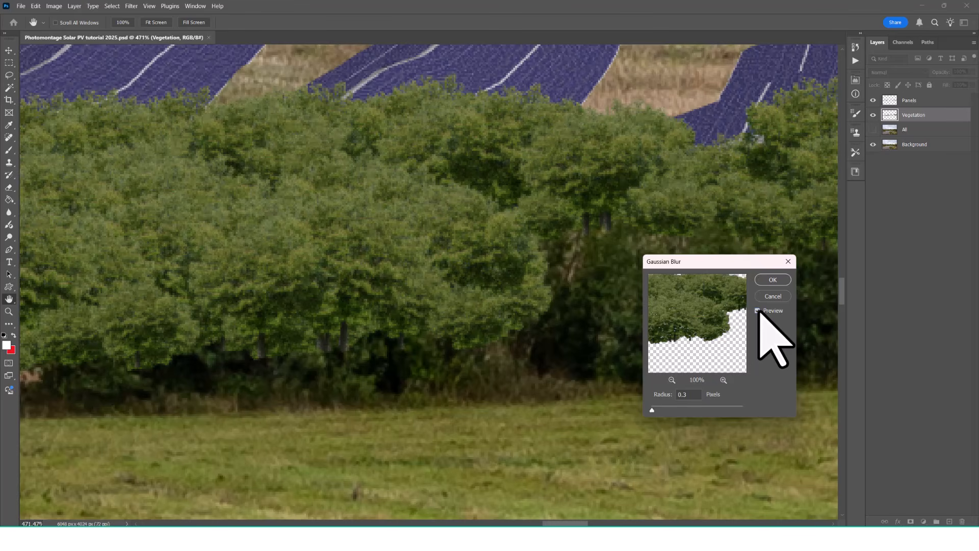
left_click(772, 280)
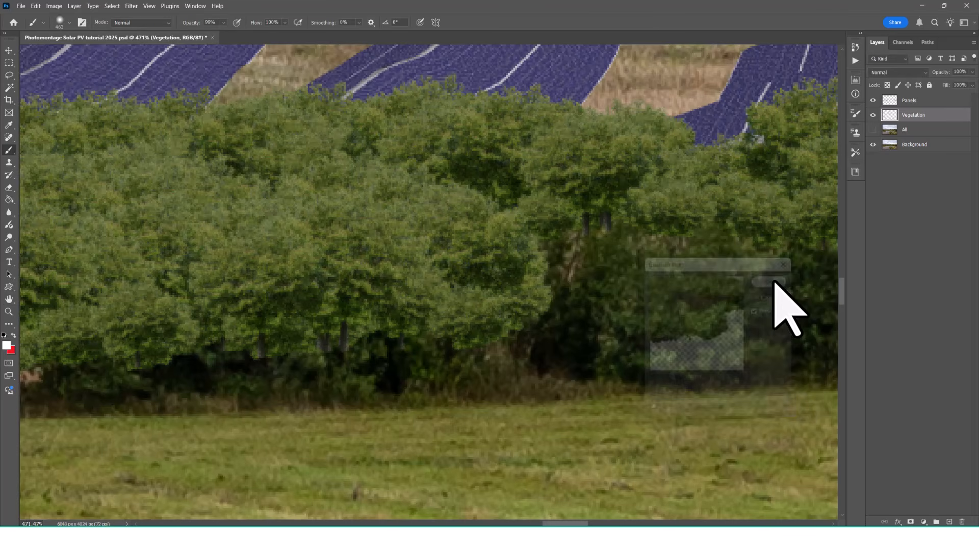
Repeat the Gaussian Blur on the Panels layer and inspect the softened panels up close and in the whole image
left_click_drag(644, 103, 656, 303)
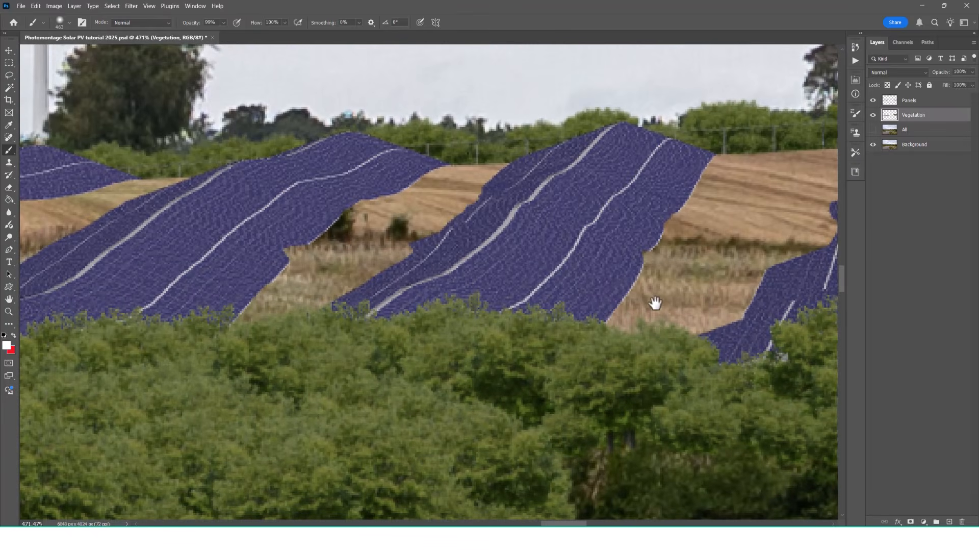
left_click(890, 101)
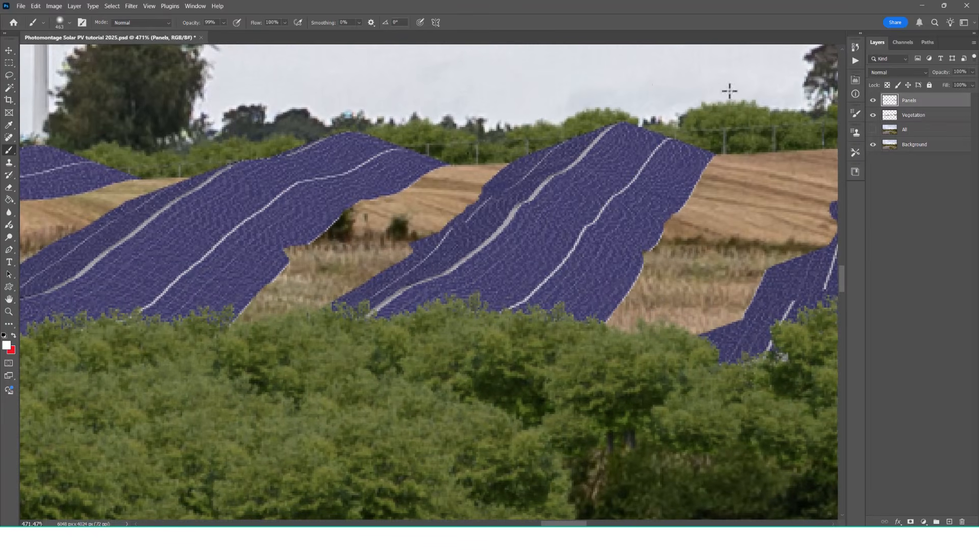
left_click(132, 6)
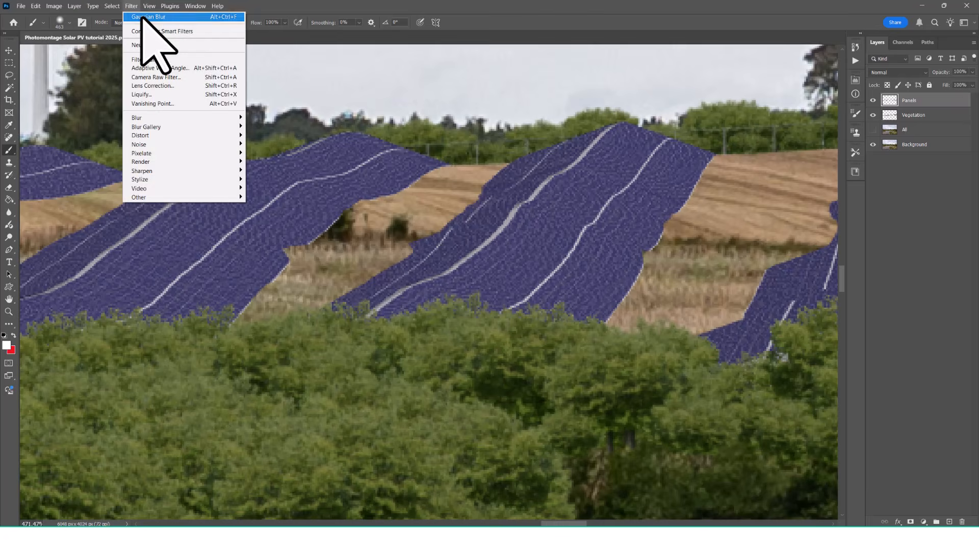
left_click(142, 16)
left_click_drag(131, 267, 480, 194)
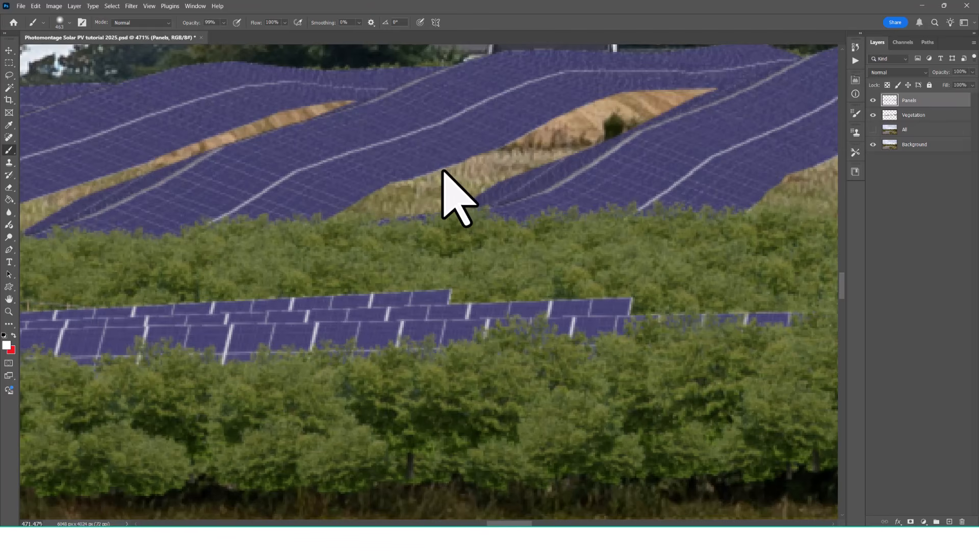
key("ctrl+0")
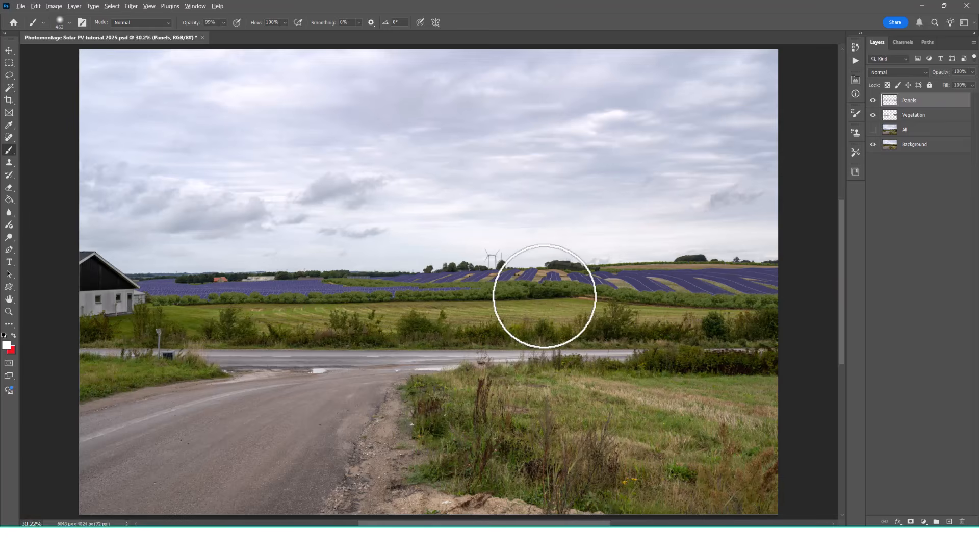
Add a Brightness/Contrast adjustment clipped to the Vegetation layer, with brightness slightly lowered and contrast set to 47
scroll(542, 301, "up", 3)
scroll(551, 290, "up", 2)
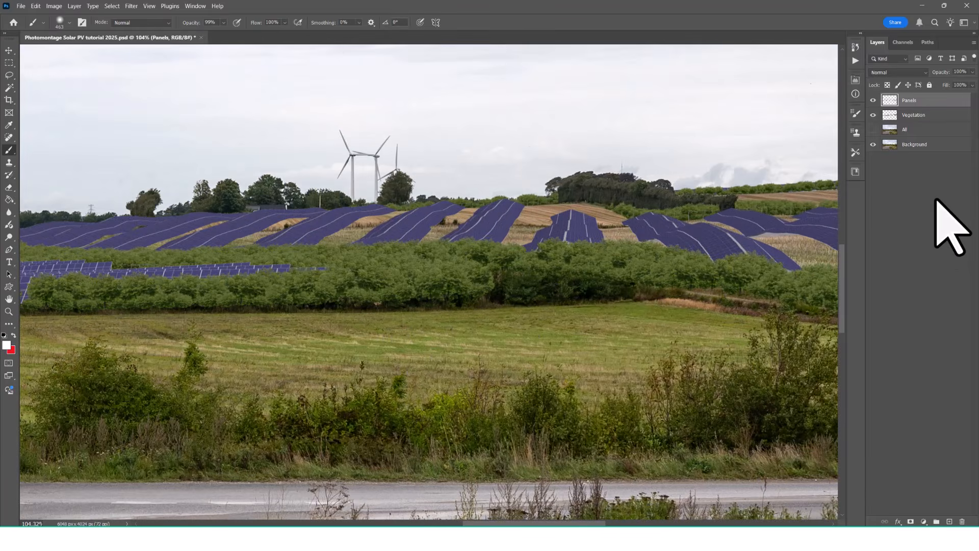
left_click(914, 115)
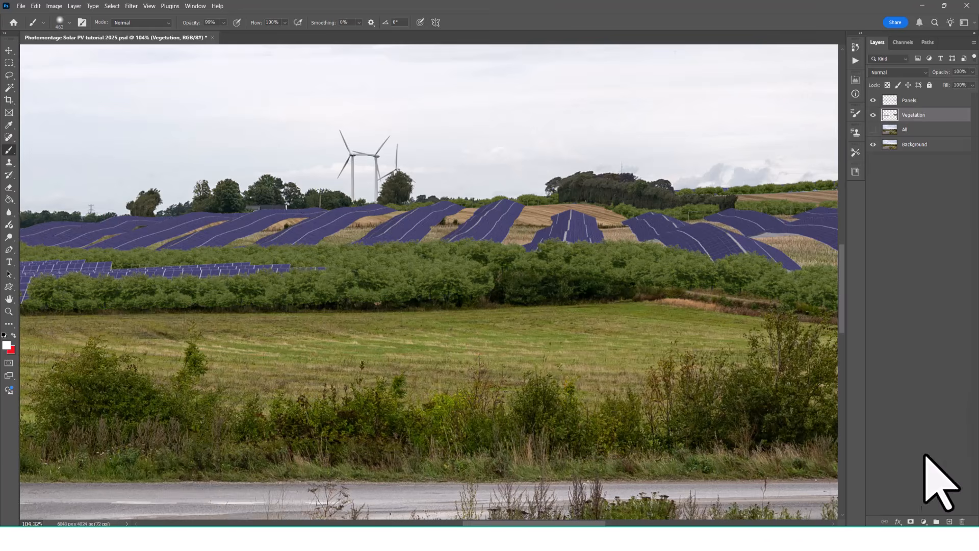
left_click(925, 521)
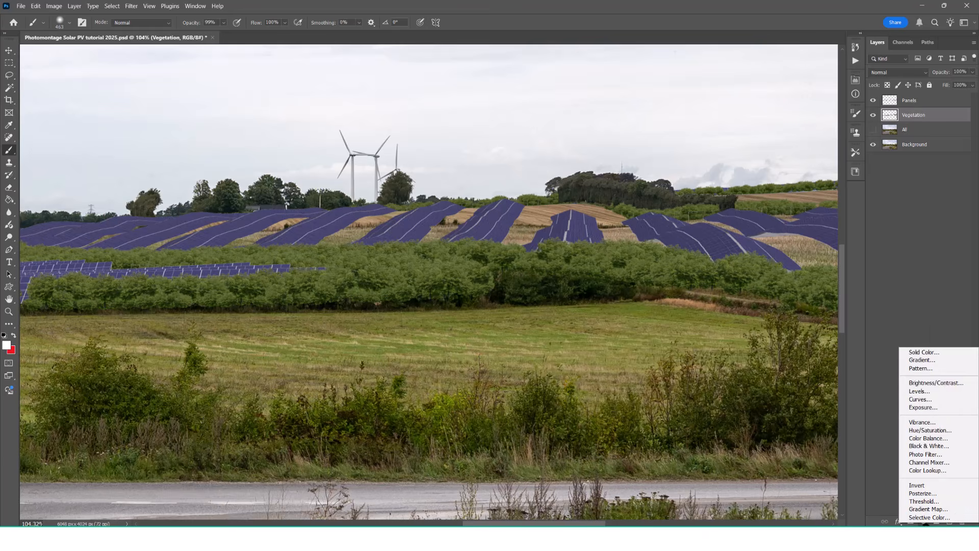
left_click(922, 384)
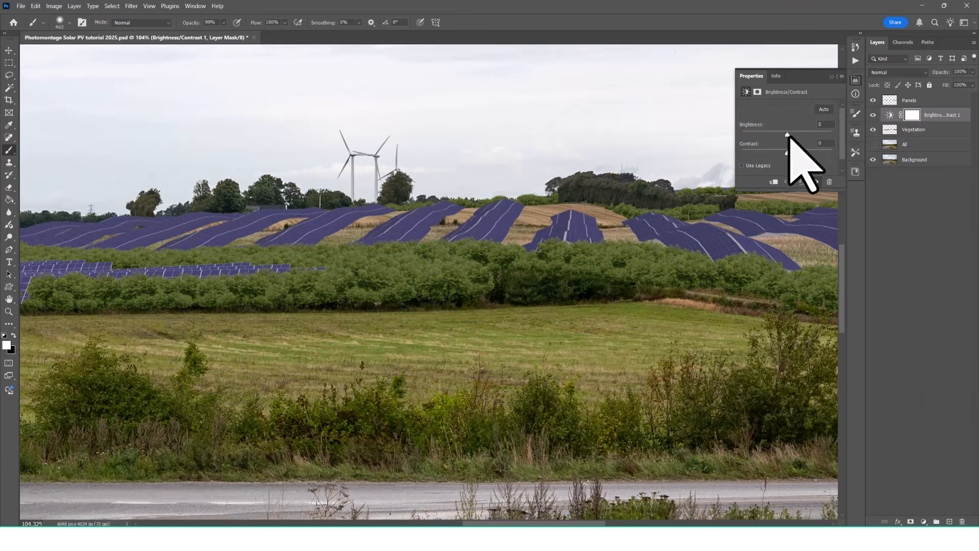
left_click_drag(787, 134, 808, 152)
left_click(773, 182)
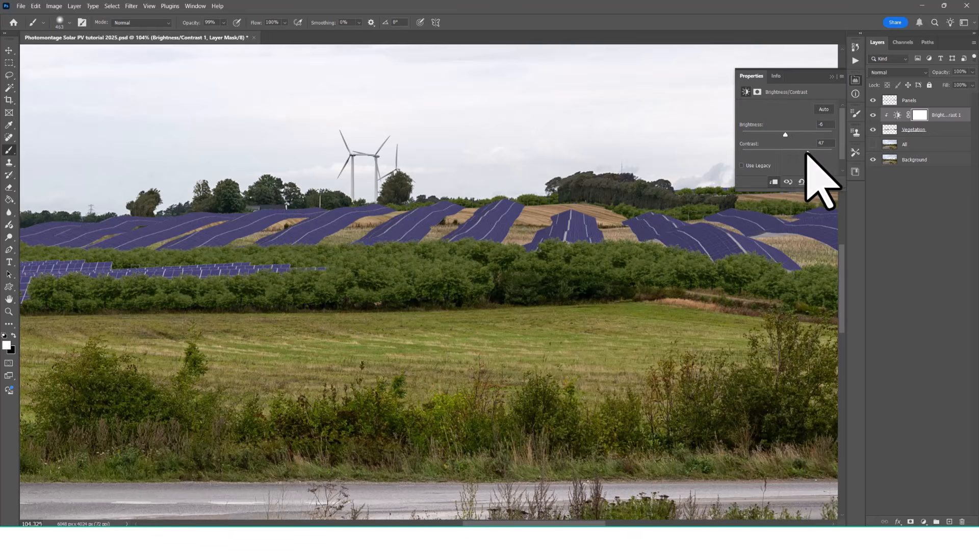
left_click(831, 76)
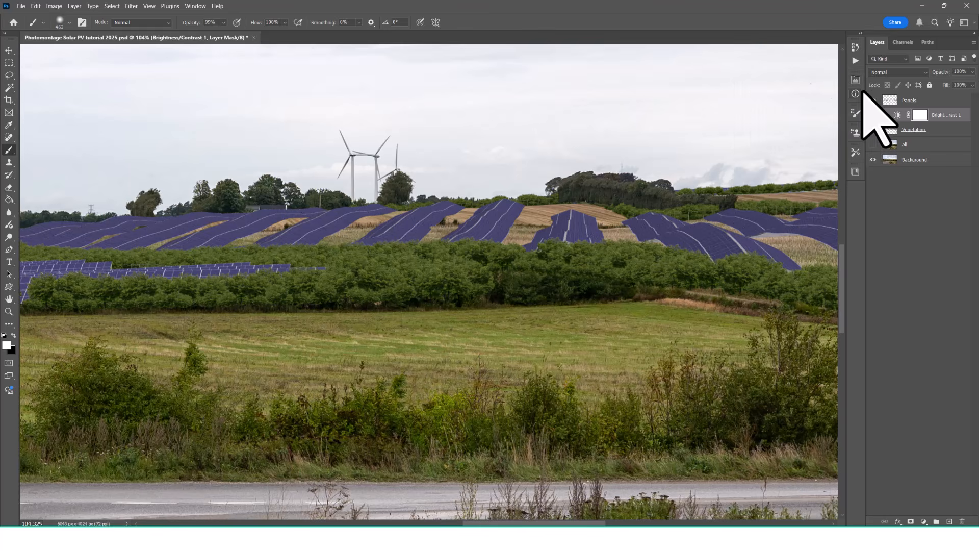
Add a Brightness/Contrast adjustment clipped to the Panels layer, with brightness -18 and contrast -38
left_click(891, 104)
left_click(924, 521)
left_click(926, 381)
left_click_drag(787, 134, 753, 153)
left_click_drag(794, 135, 782, 141)
key("ctrl+0")
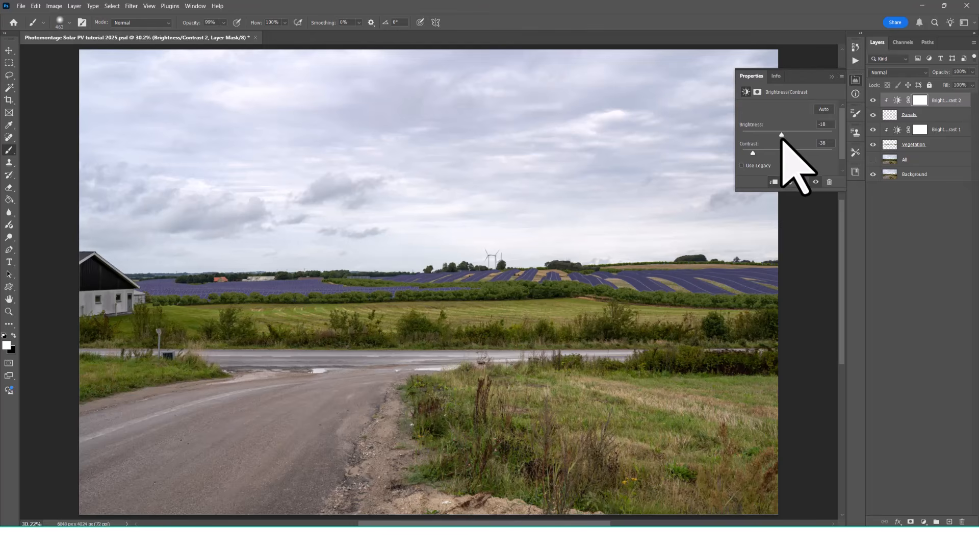
Add another Brightness/Contrast adjustment clipped above the panels' first one and set its brightness to 76
left_click(923, 521)
left_click(936, 384)
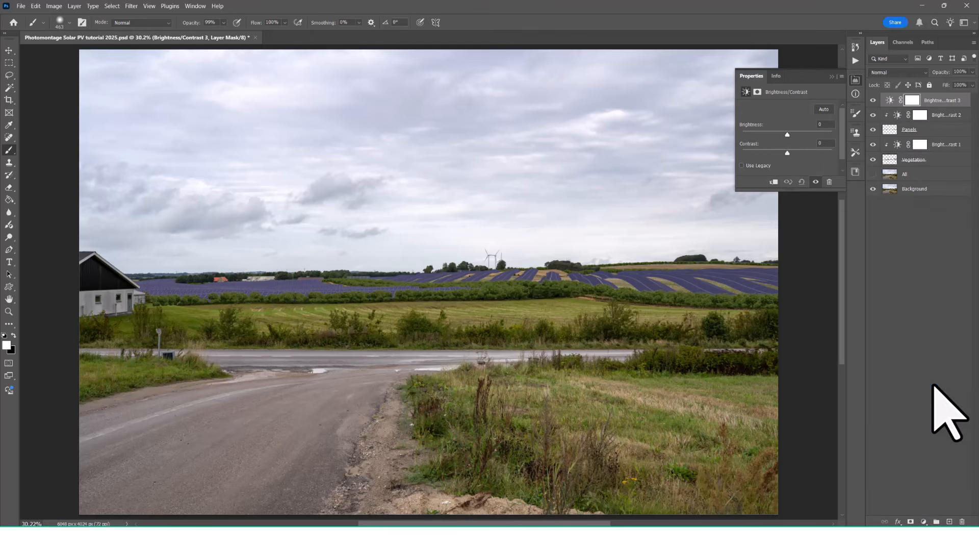
left_click(774, 182)
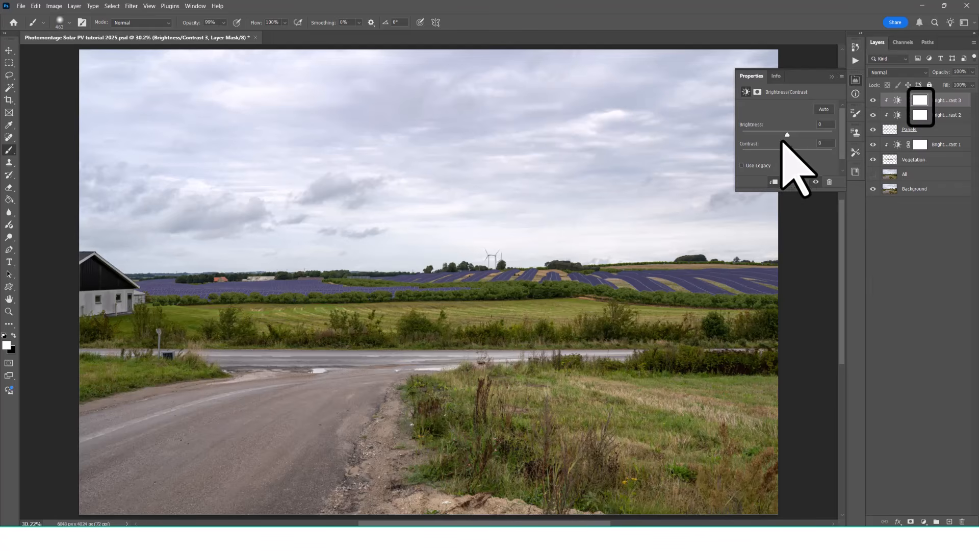
left_click_drag(788, 135, 810, 135)
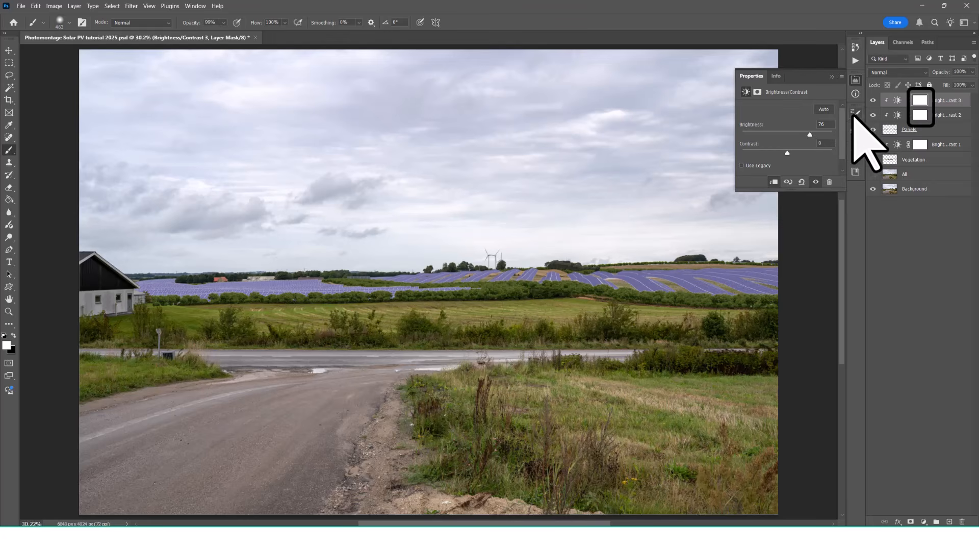
Select the whole mask of the newest Brightness/Contrast adjustment and fill it with black
left_click(919, 102)
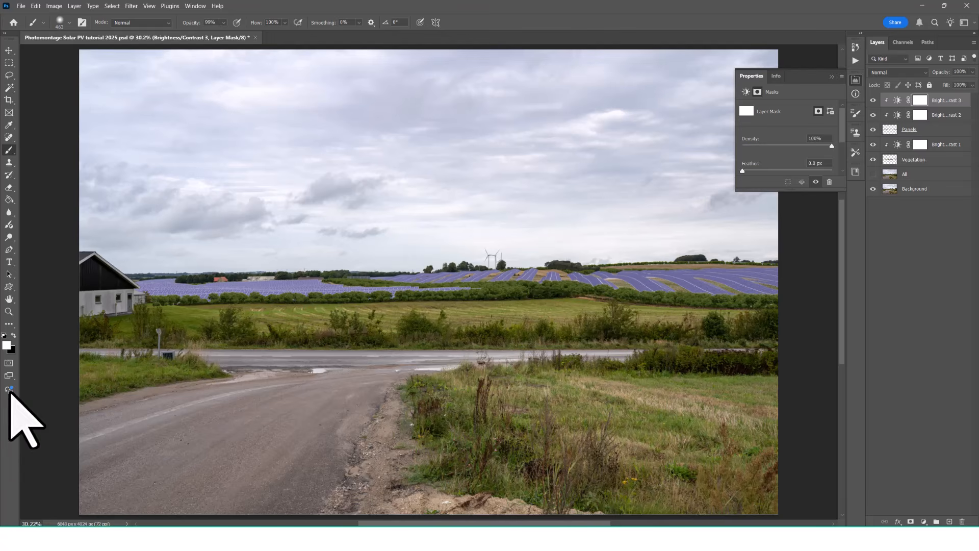
key("ctrl+a")
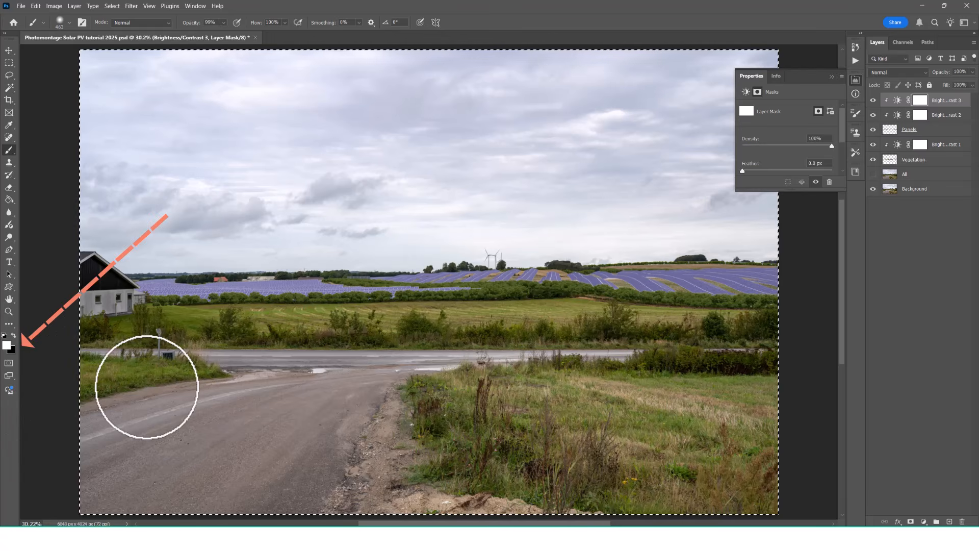
key("ctrl+BackSpace")
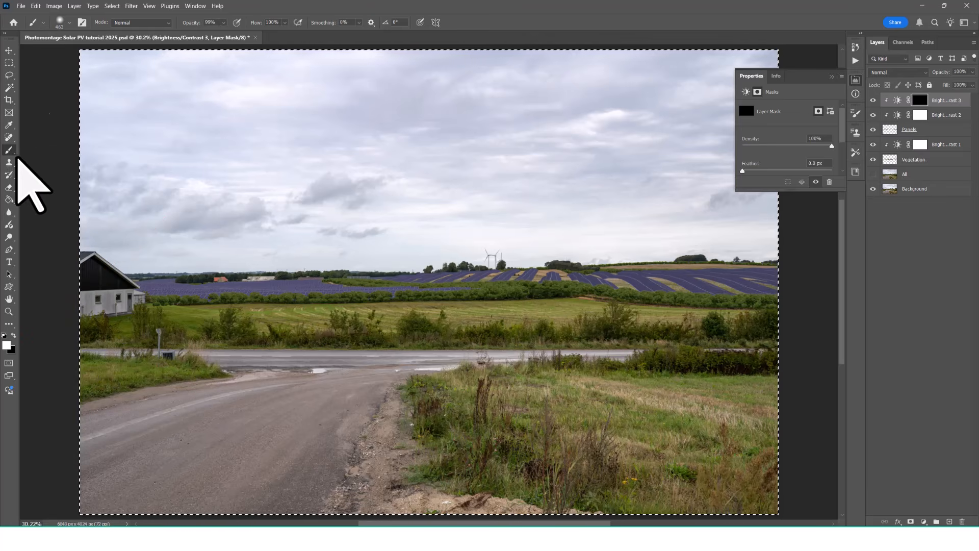
Paint a white diagonal band across the panels on the mask with a 1511 px brush and set the adjustment's brightness to 52
left_click_drag(220, 311, 306, 343)
mouse_move(171, 379)
left_mouse_down()
mouse_move(240, 360)
mouse_move(649, 179)
left_mouse_up()
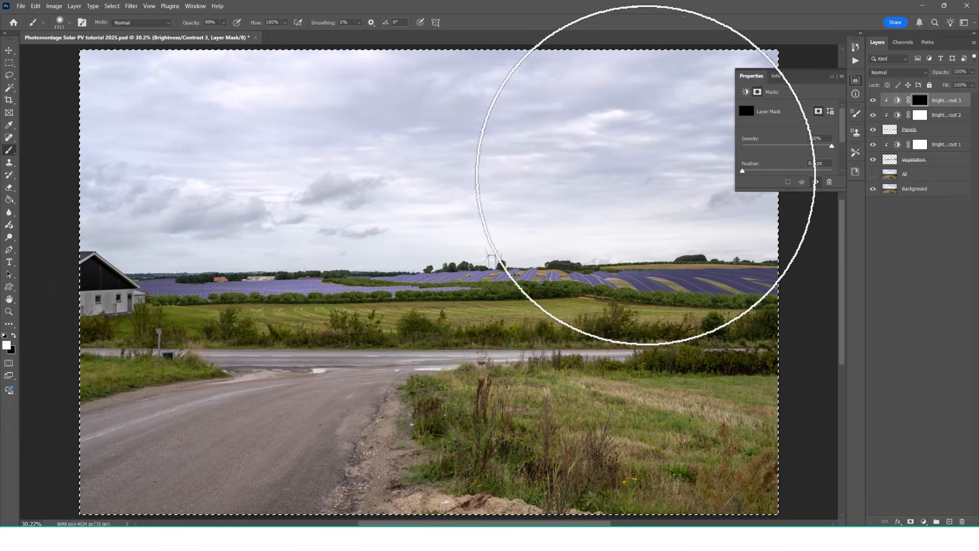
left_click(898, 100)
left_click_drag(810, 135, 803, 135)
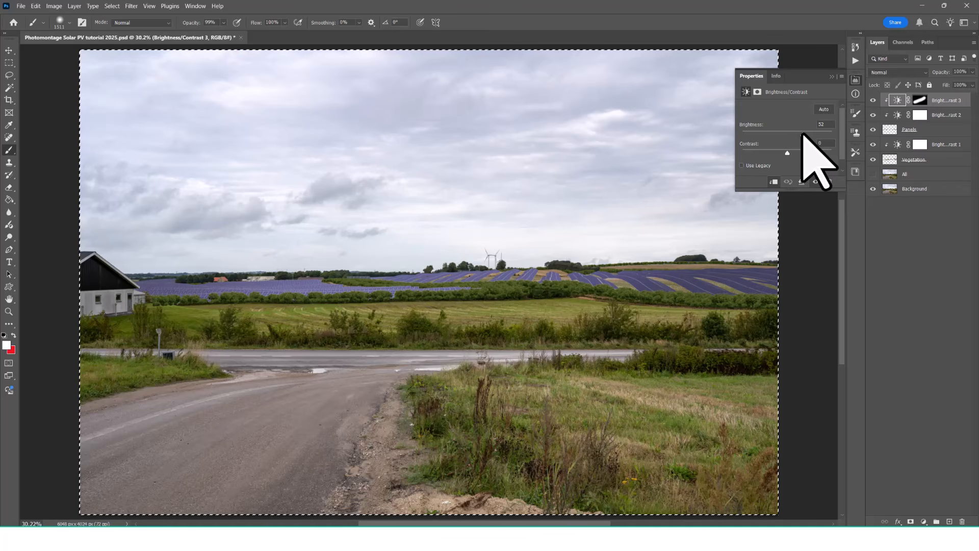
Group the Panels layer with its two clipped Brightness/Contrast adjustments and name the group Panels
left_click(832, 77)
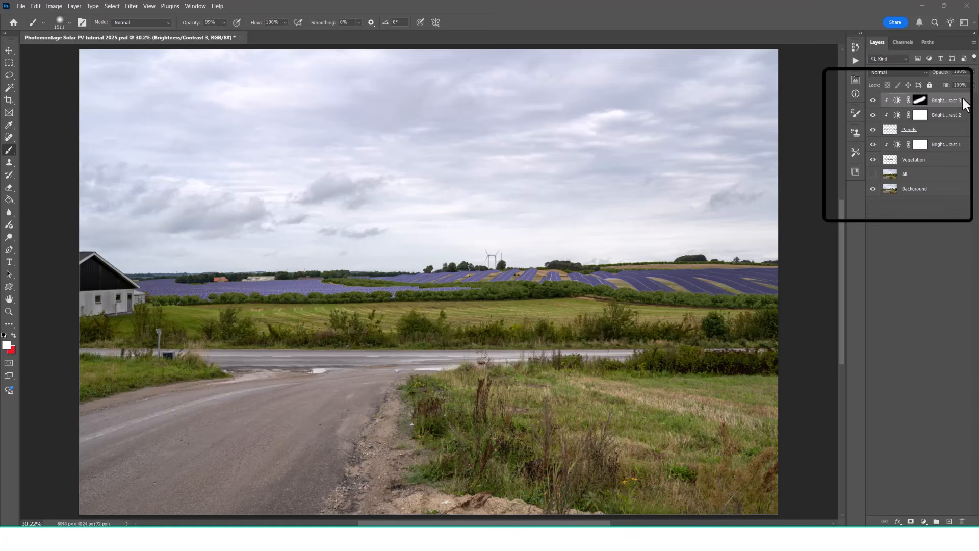
left_click(962, 134, "shift")
left_click_drag(962, 134, 936, 522)
double_click(911, 98)
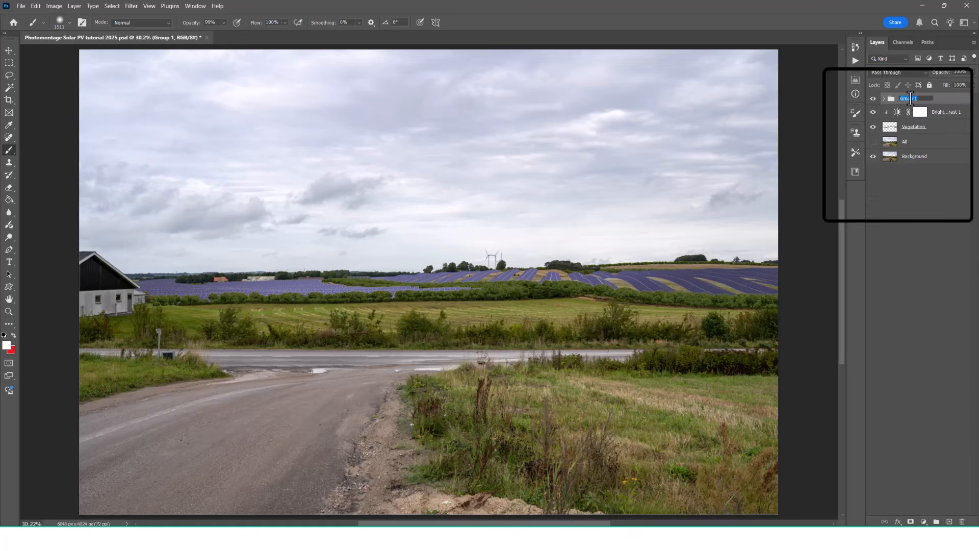
key("Return")
Group the Vegetation layer with its Brightness/Contrast adjustment and name the group Vegetation
left_click(961, 113)
left_click(960, 132, "shift")
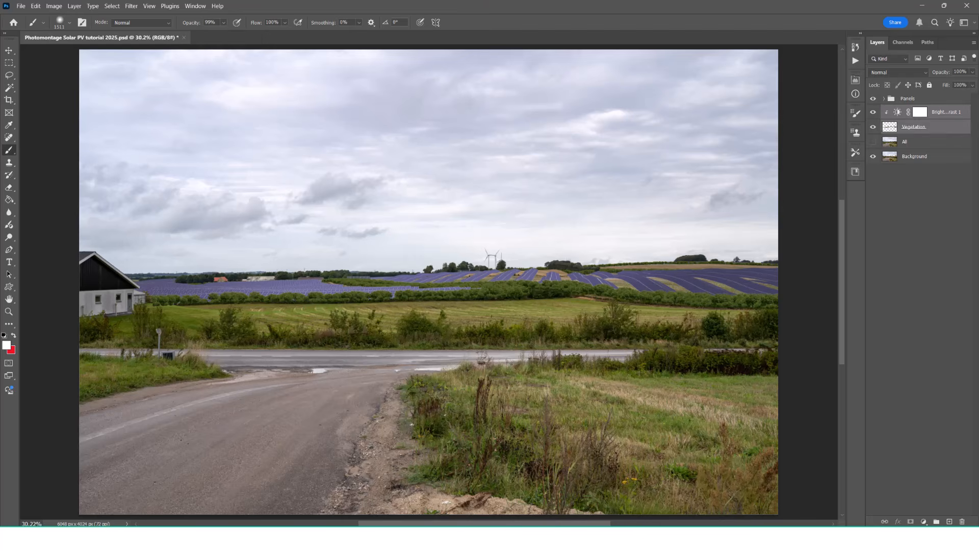
left_click(937, 522)
left_click(913, 110)
type("Vegetation")
key("Return")
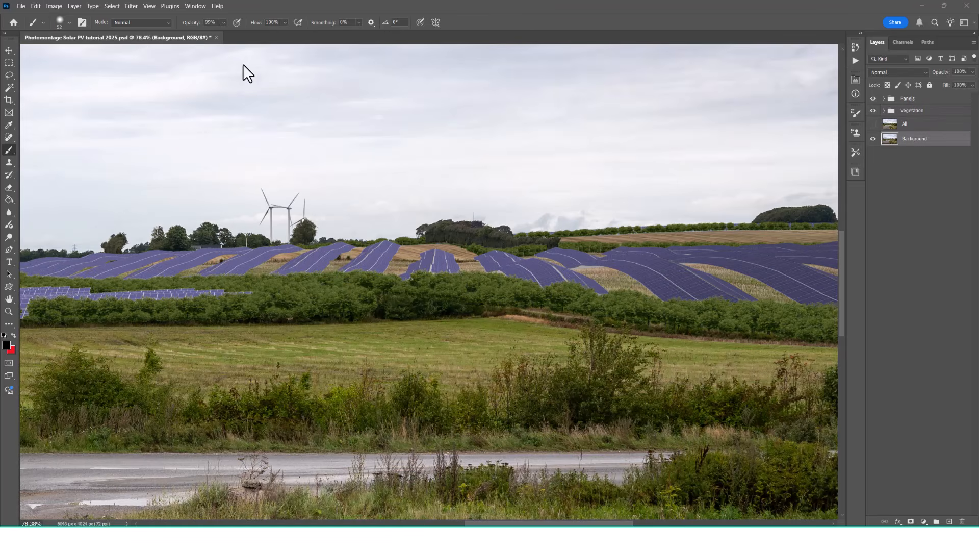
Create a new layer named Shadows directly above the Background layer
left_click(74, 6)
mouse_move(87, 16)
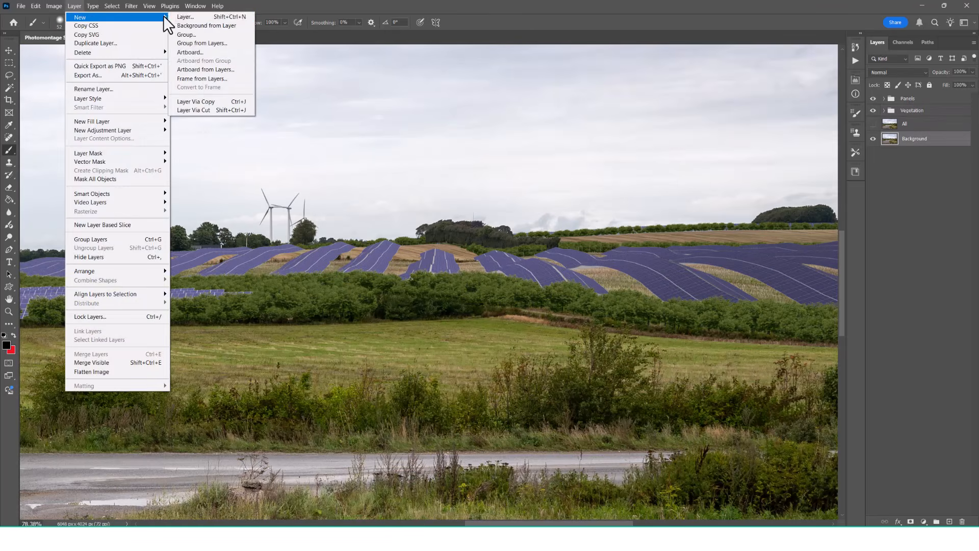
left_click(187, 15)
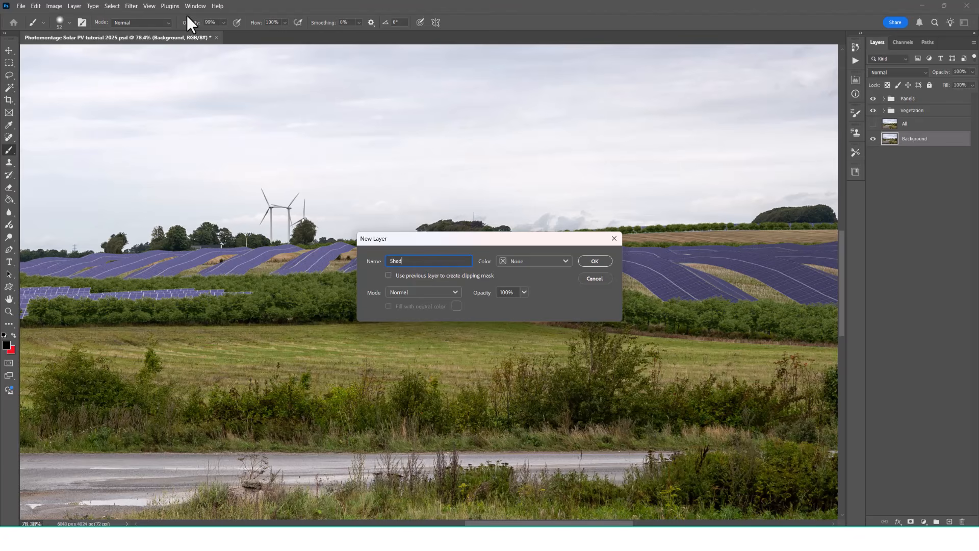
type("Shadows")
key("Return")
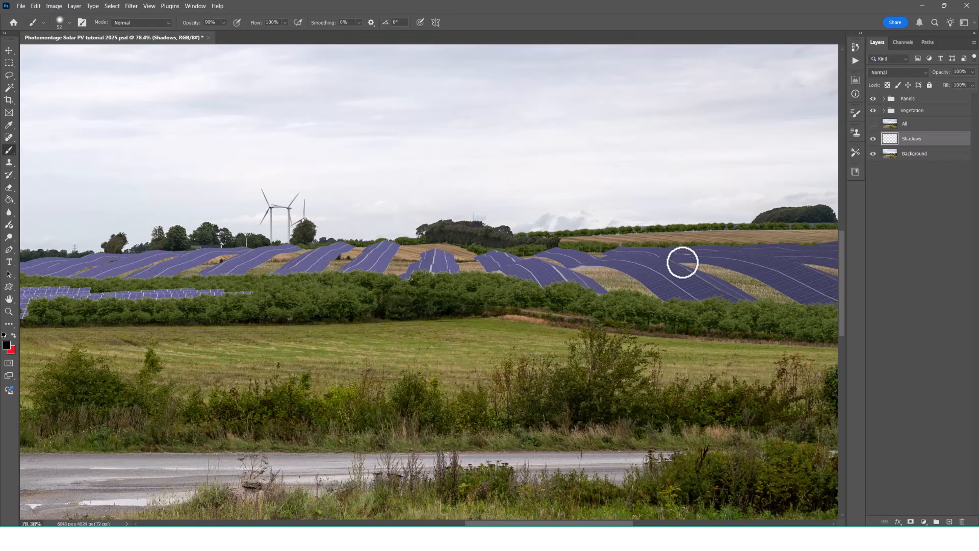
Paint black shadows with the brush on the Shadows layer along the edges of the panel rows
mouse_move(681, 261)
left_mouse_down()
mouse_move(760, 280)
mouse_move(799, 306)
left_mouse_up()
left_click_drag(805, 258, 842, 271)
mouse_move(547, 257)
left_mouse_down()
mouse_move(626, 275)
mouse_move(231, 276)
mouse_move(171, 253)
mouse_move(145, 257)
left_mouse_up()
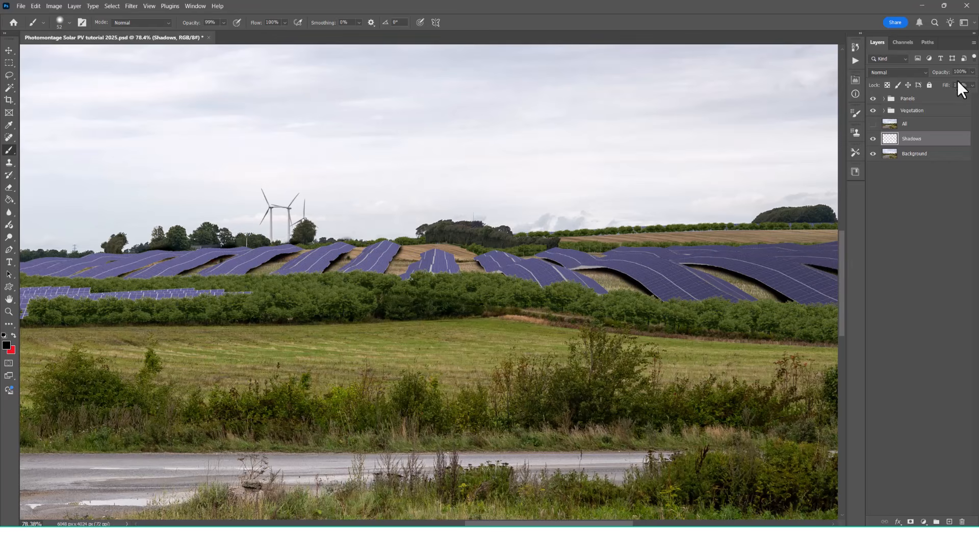
Lower the Shadows layer's opacity to 39% and toggle its visibility to compare the effect
left_click(972, 72)
left_click_drag(971, 83, 949, 85)
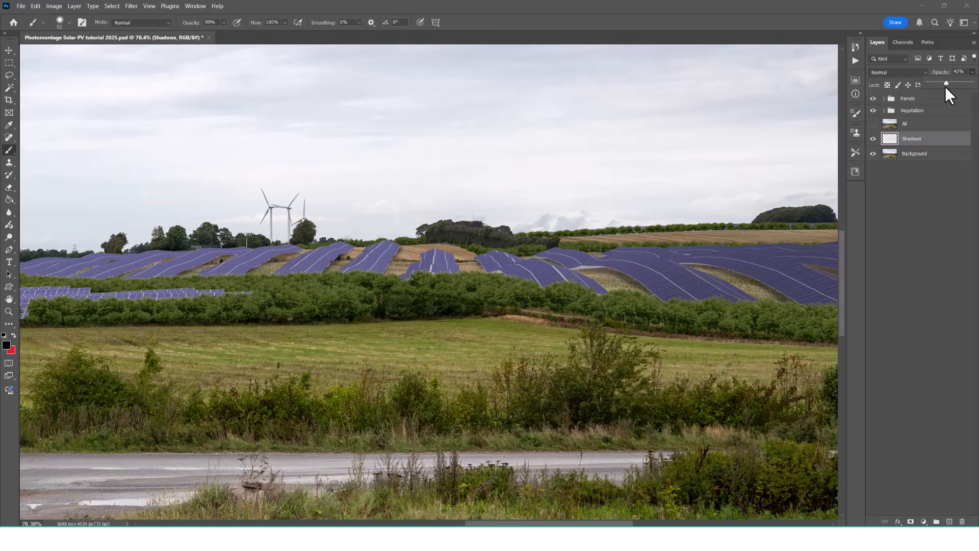
left_click(874, 141)
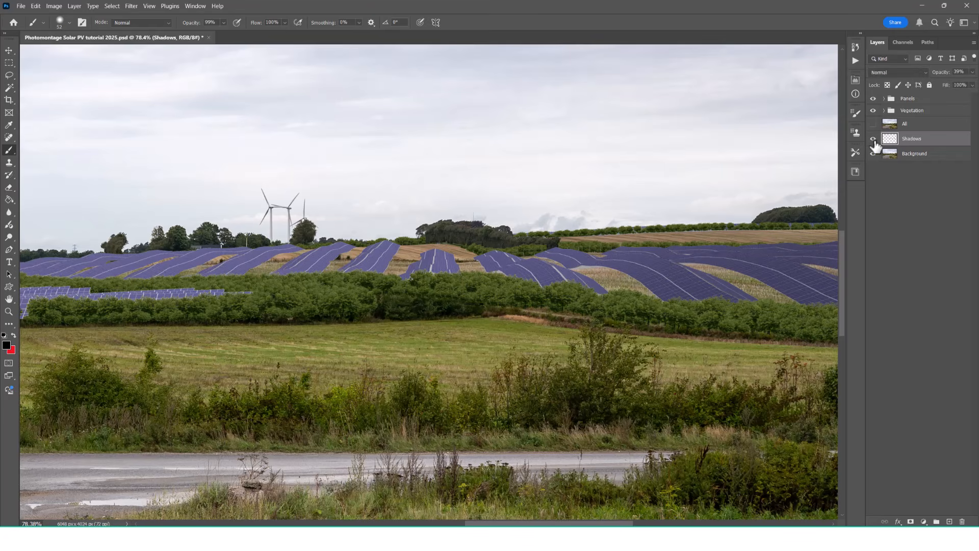
left_click(874, 141)
left_click(873, 141)
left_click(873, 140)
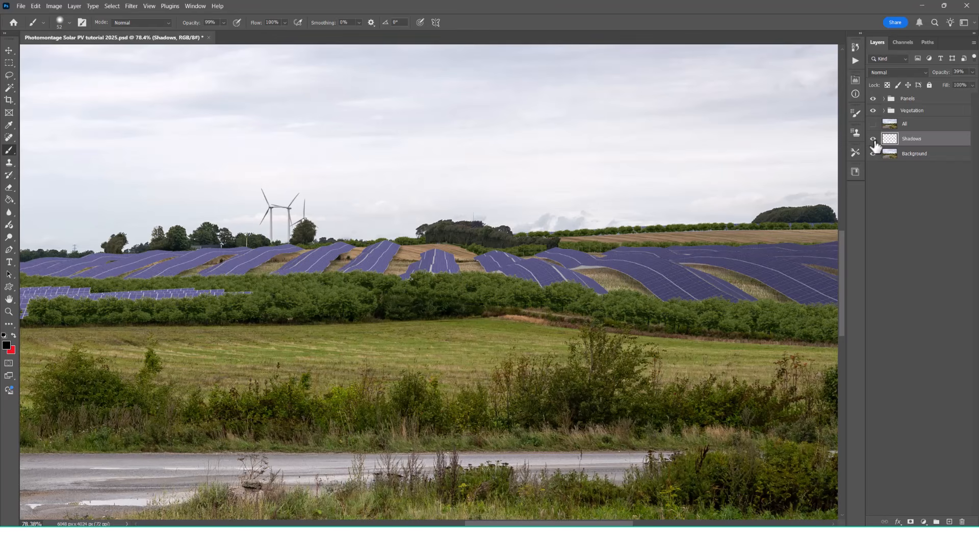
Save the photomontage document
key("ctrl+0")
key("ctrl+a")
key("ctrl+z")
Hide the Panels and Vegetation groups and the Shadows layer, and make the Background layer active
scroll(444, 266, "up", 10)
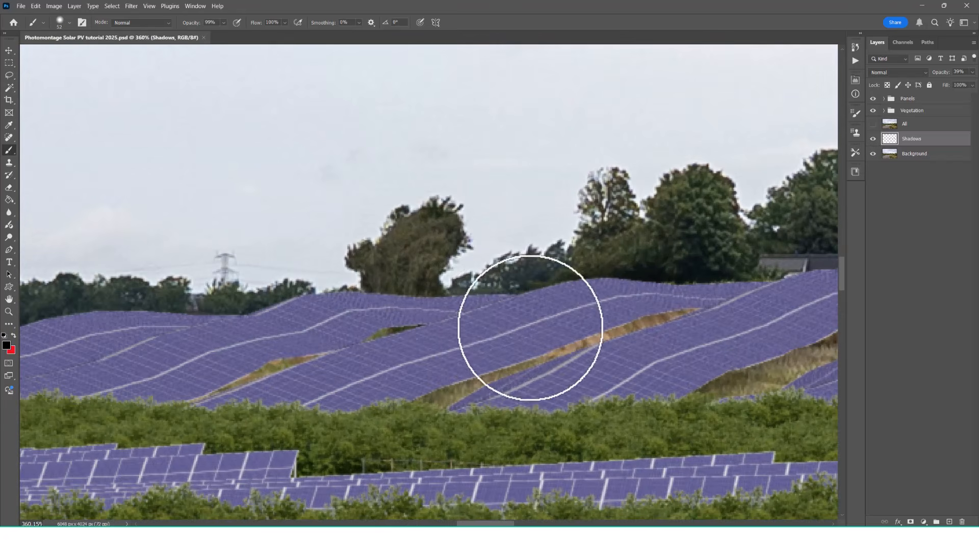
left_click(874, 99)
left_click(873, 110)
left_click(874, 139)
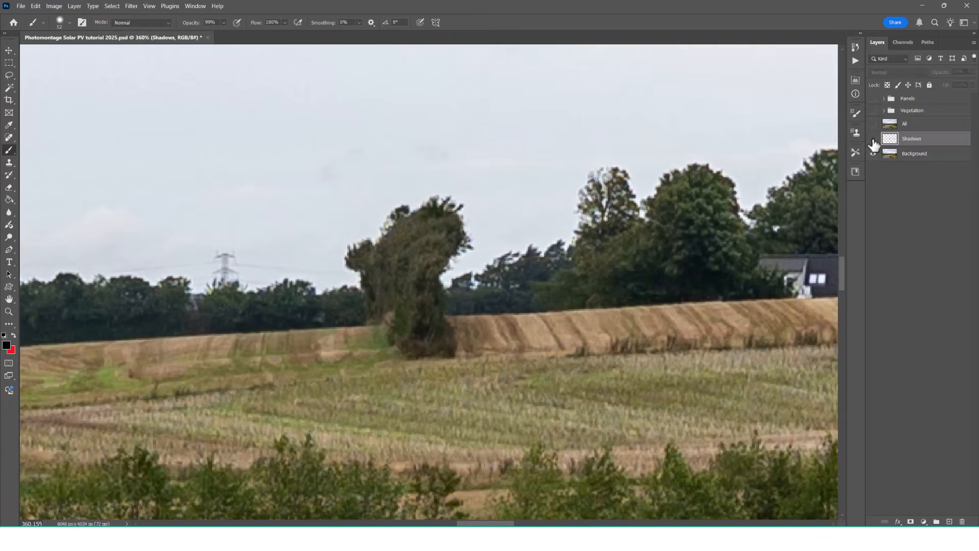
left_click(891, 158)
Lasso the lone tree on the Background, remove it with a Content-Aware fill, and show the Panels and Vegetation groups again
key("l")
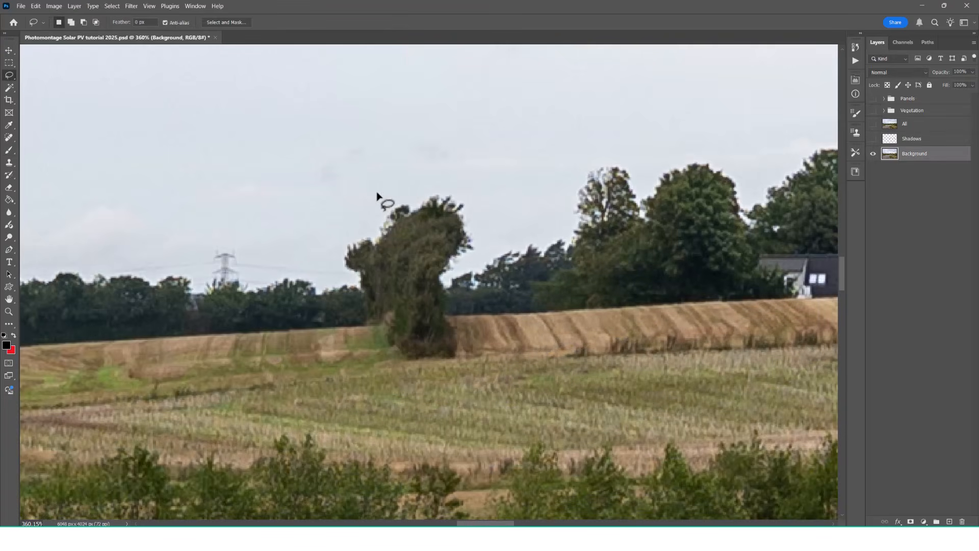
left_click_drag(405, 200, 367, 232)
left_click_drag(343, 271, 365, 305)
mouse_move(471, 262)
left_mouse_down()
mouse_move(470, 216)
mouse_move(410, 195)
left_mouse_up()
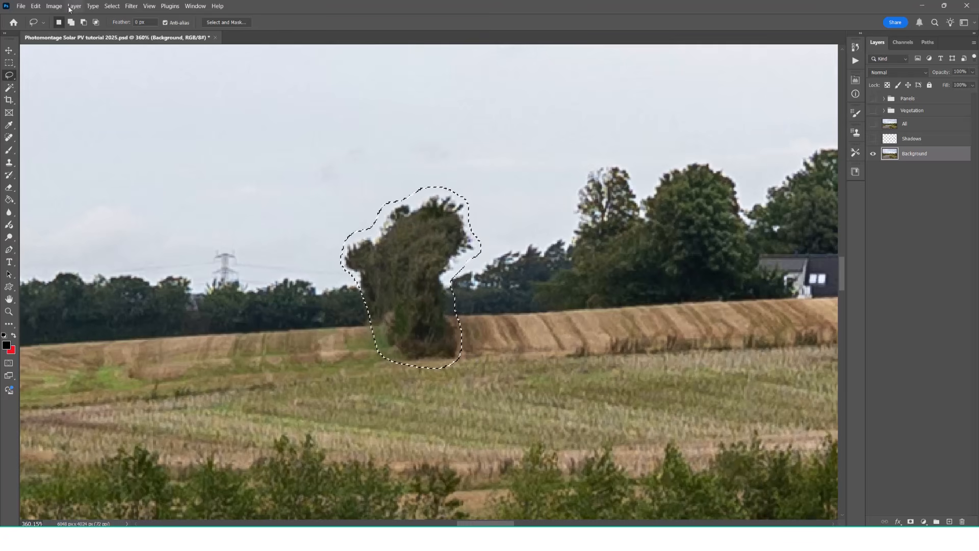
left_click(36, 5)
left_click(42, 156)
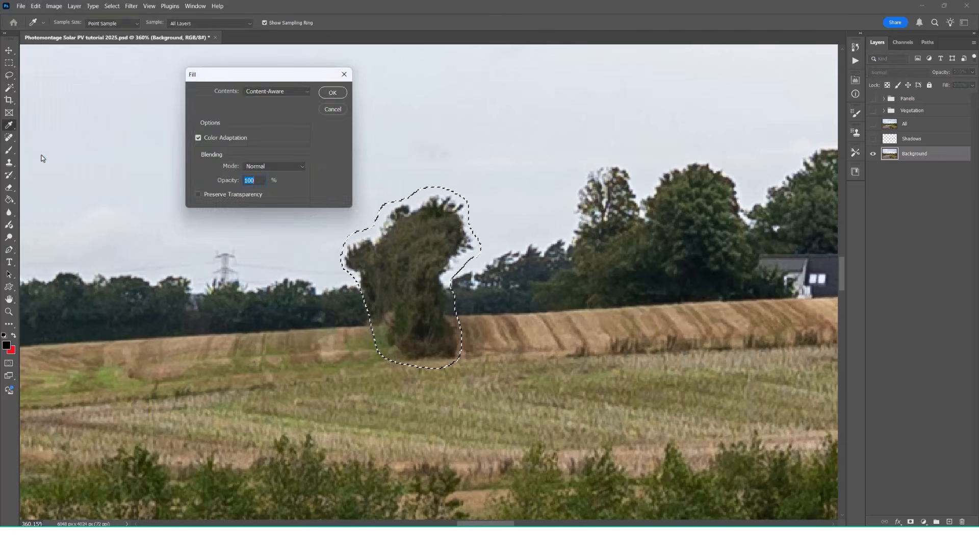
left_click(333, 93)
right_click(338, 94)
left_click(345, 99)
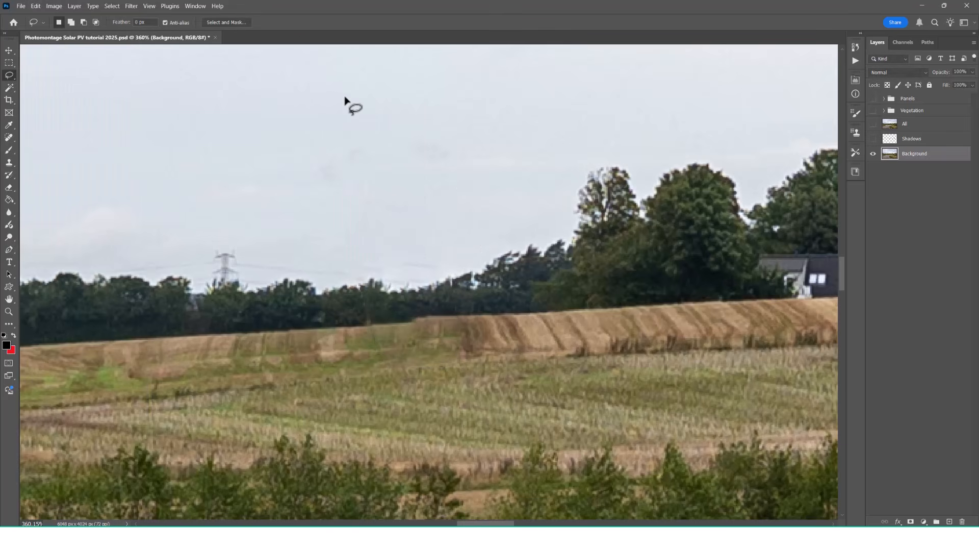
left_click_drag(873, 111, 873, 99)
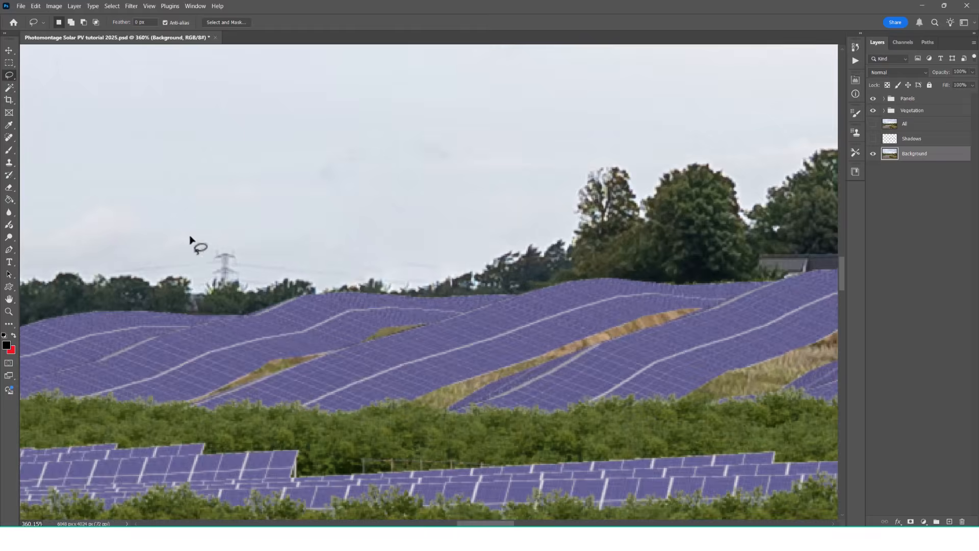
Clone field texture on the Background along the pale strip beneath the distant hedgerow with the Clone Stamp tool
scroll(189, 284, "down", 10)
scroll(720, 259, "up", 12)
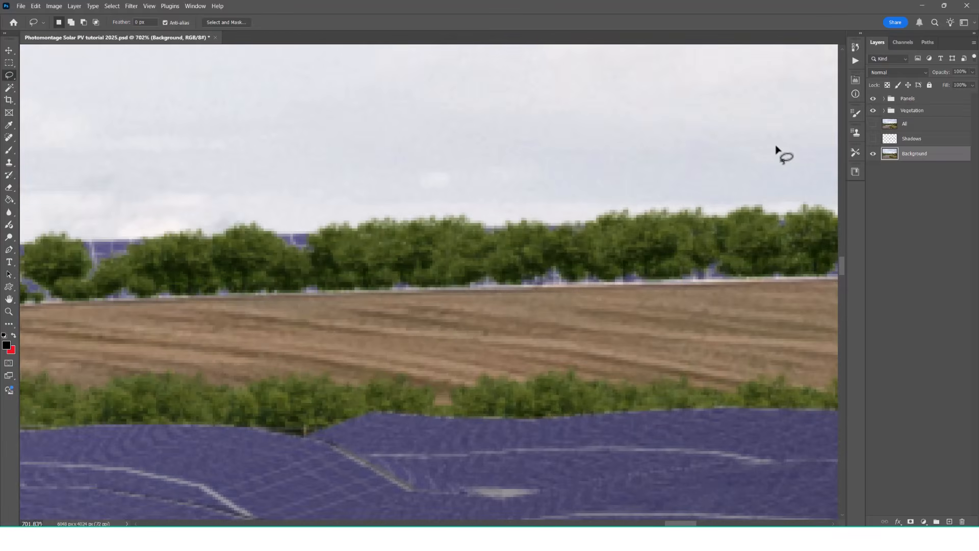
left_click(8, 163)
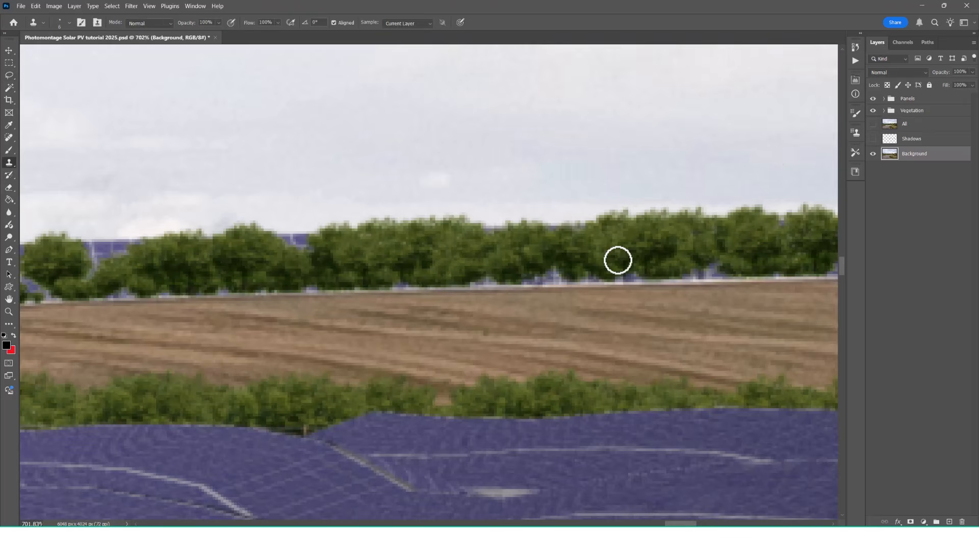
left_click(782, 289, "alt")
left_click_drag(781, 282, 20, 306)
left_click_drag(618, 310, 157, 347)
left_click_drag(347, 319, 781, 301)
scroll(780, 301, "down", 10)
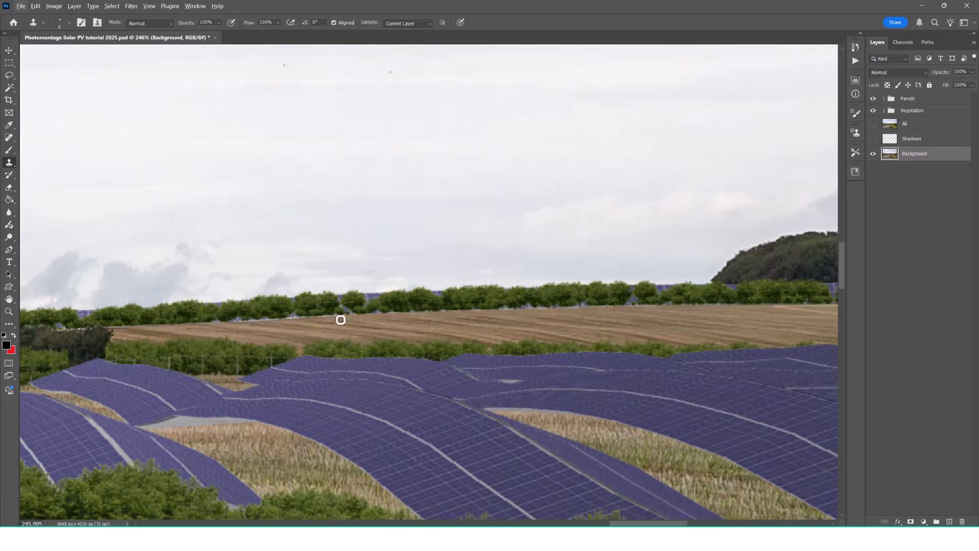
scroll(282, 322, "up", 11)
left_click_drag(466, 302, 49, 329)
scroll(232, 296, "down", 12)
scroll(241, 283, "down", 3)
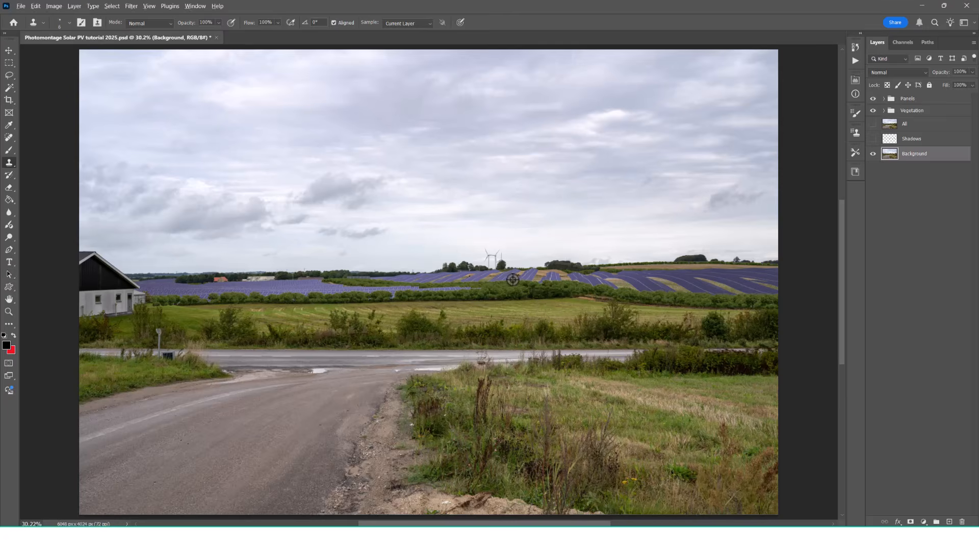
Lasso the three dark growth patches between the panel rows on the Background, replace them using Content-Aware Fill, and deselect
scroll(512, 279, "up", 12)
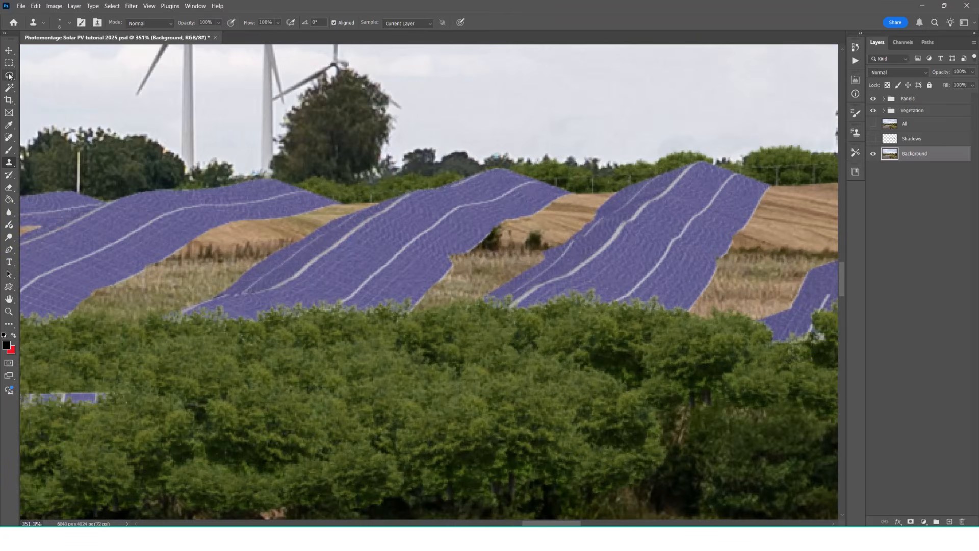
left_click(9, 75)
mouse_move(155, 235)
left_mouse_down()
mouse_move(308, 262)
mouse_move(211, 234)
left_mouse_up()
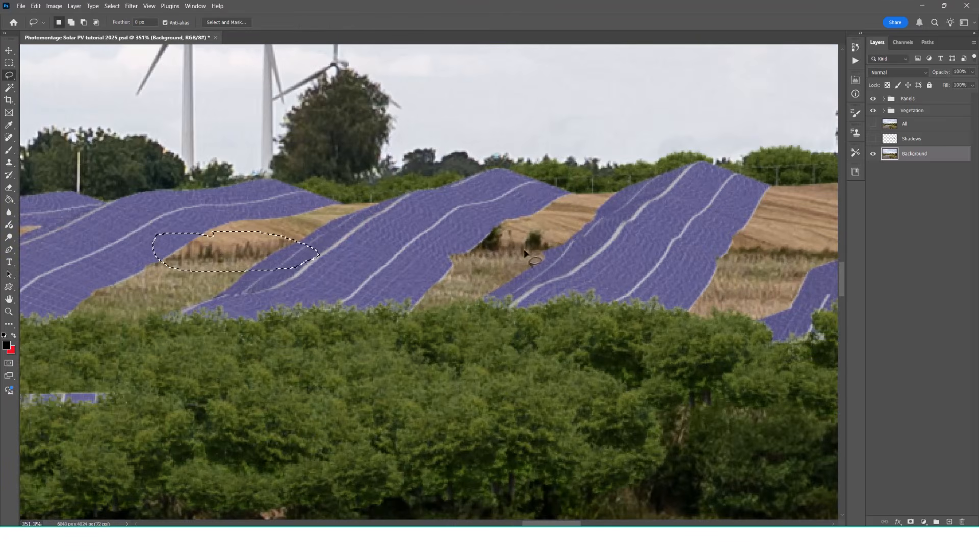
mouse_move(565, 231)
left_mouse_down()
mouse_move(528, 228)
mouse_move(453, 250)
mouse_move(567, 253)
left_mouse_up()
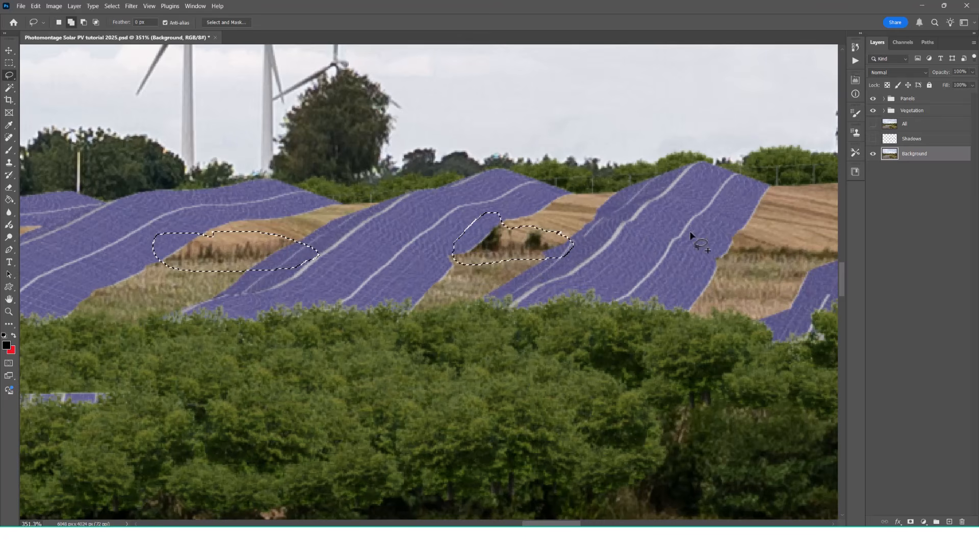
mouse_move(826, 239)
left_mouse_down()
mouse_move(819, 262)
mouse_move(826, 254)
left_mouse_up()
left_click(35, 7)
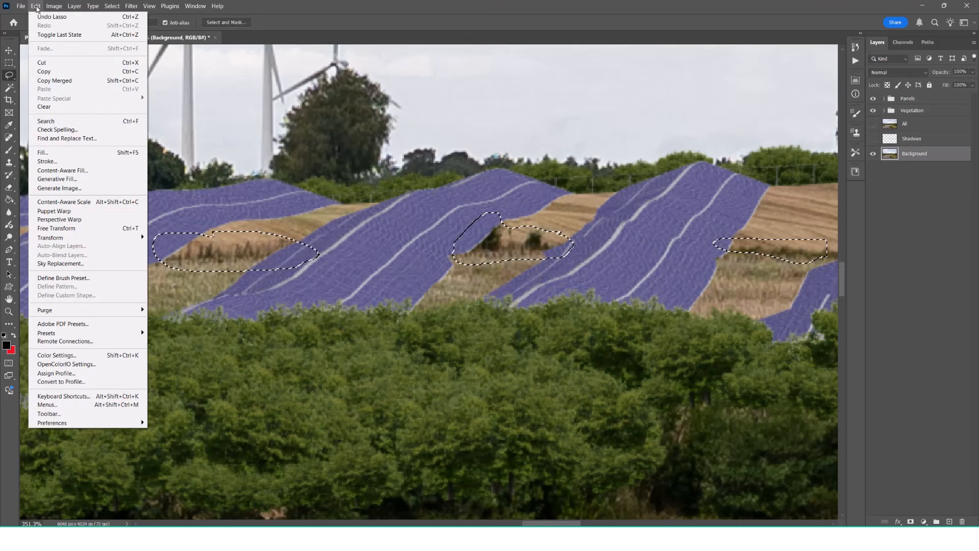
left_click(43, 152)
left_click(334, 91)
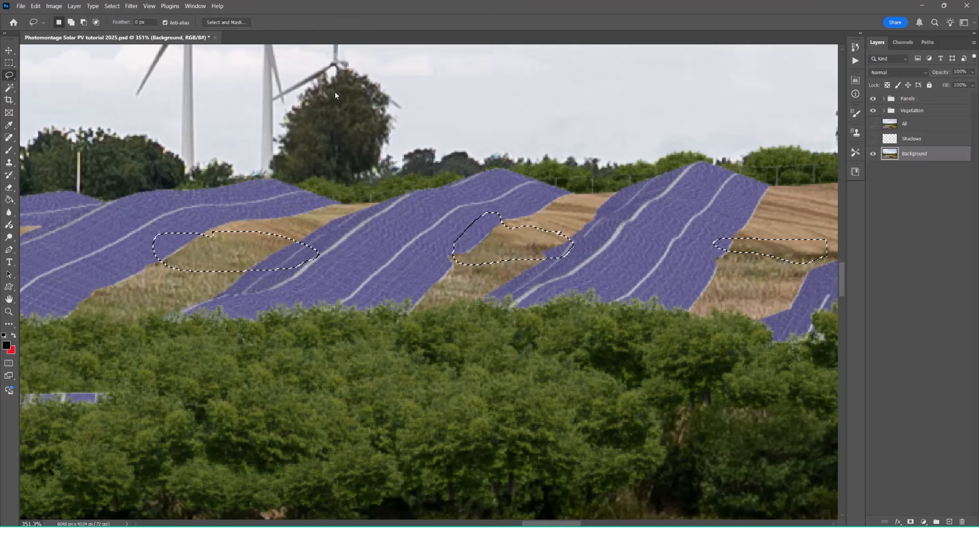
right_click(335, 92)
left_click(345, 98)
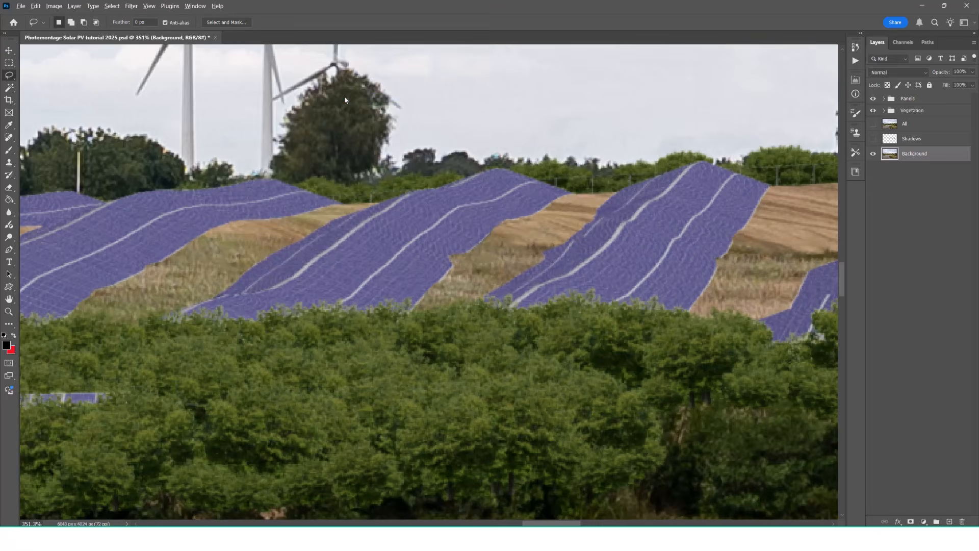
scroll(345, 99, "down", 4)
scroll(345, 98, "down", 5)
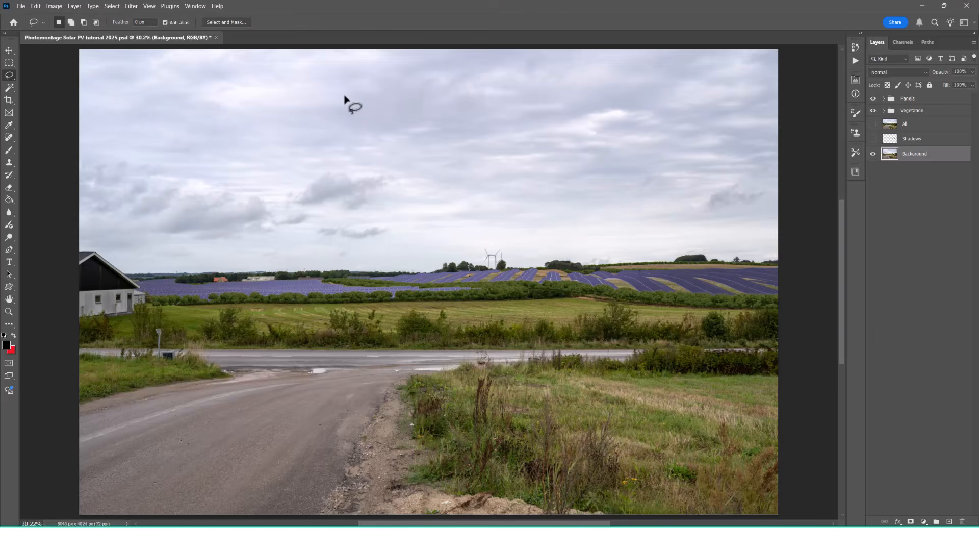